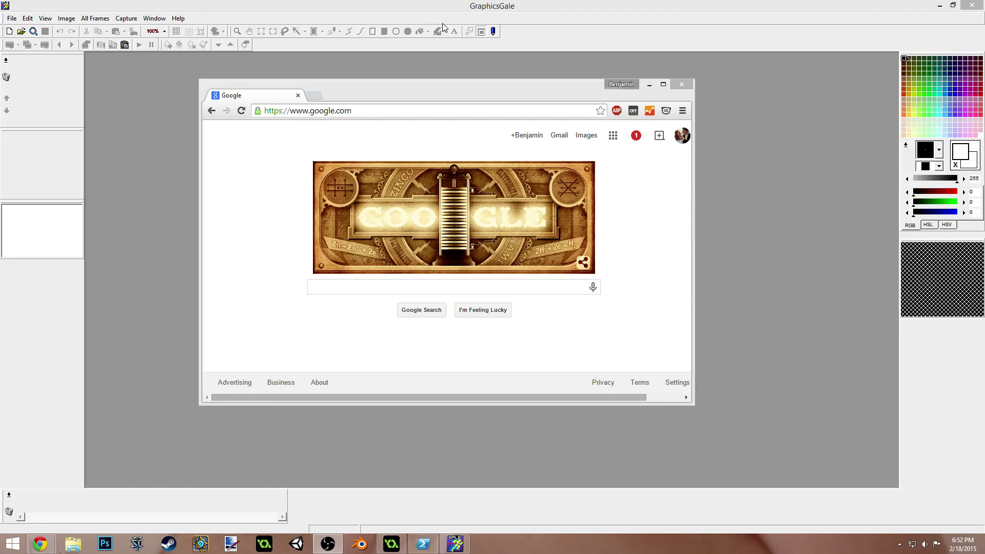
{"action": "left_click", "coordinate": [437, 95]}
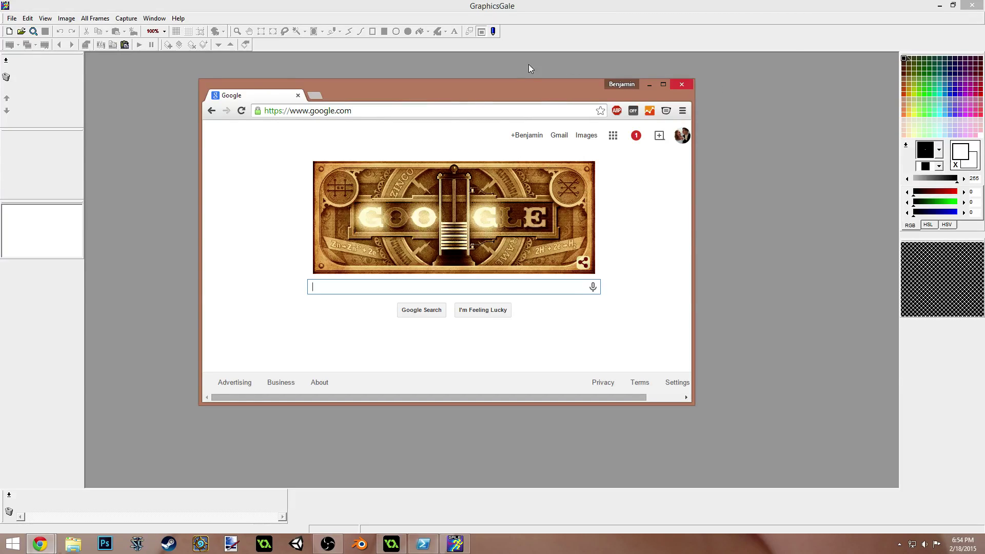
{"action": "left_click_drag", "start_coordinate": [507, 87], "coordinate": [494, 131]}
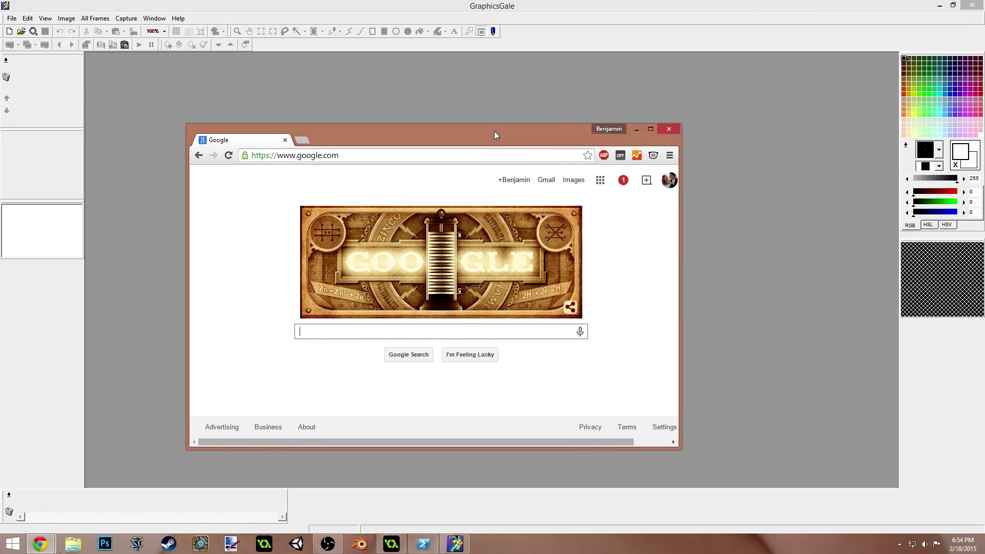
{"action": "left_click", "coordinate": [416, 155]}
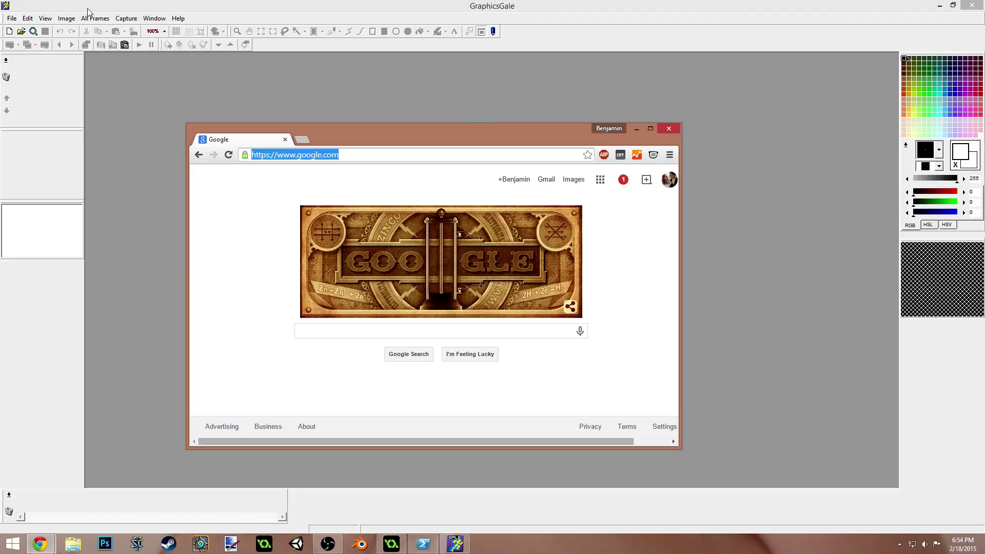
{"action": "left_click_drag", "start_coordinate": [362, 133], "coordinate": [361, 100]}
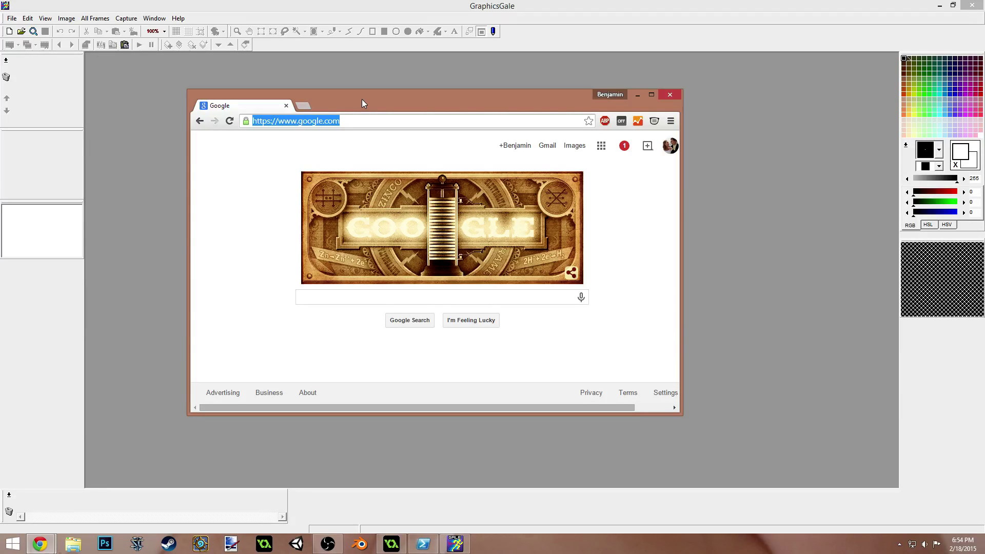
Step: Search Google for "Graphics Gale"
{"action": "left_click", "coordinate": [369, 297]}
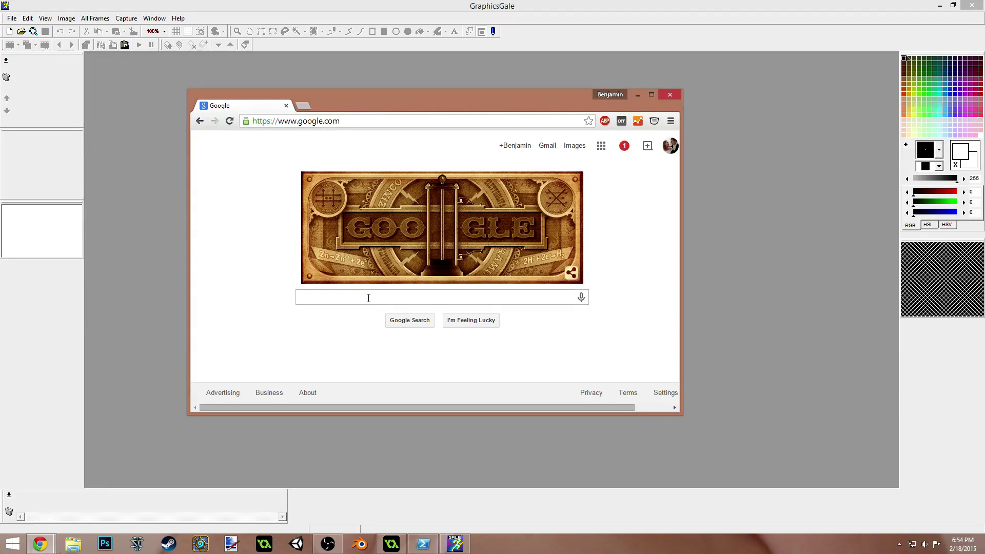
{"action": "type", "text": "Gra"}
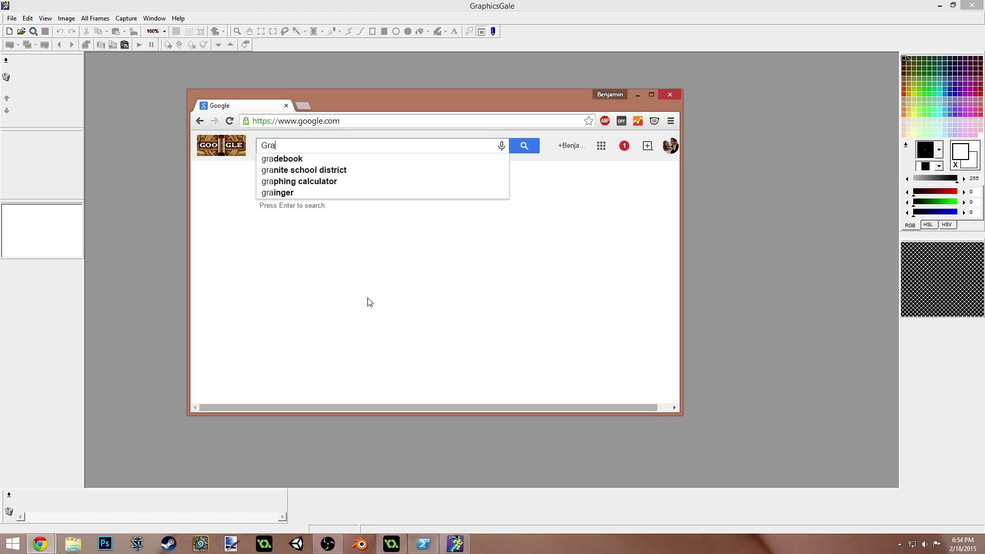
{"action": "type", "text": "phics "}
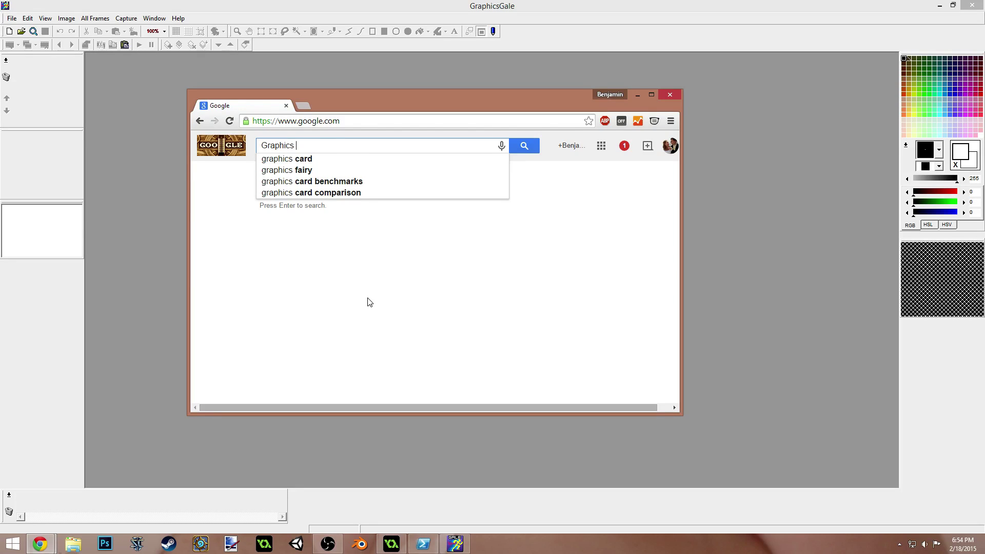
{"action": "type", "text": "Gale"}
{"action": "key", "text": "Return"}
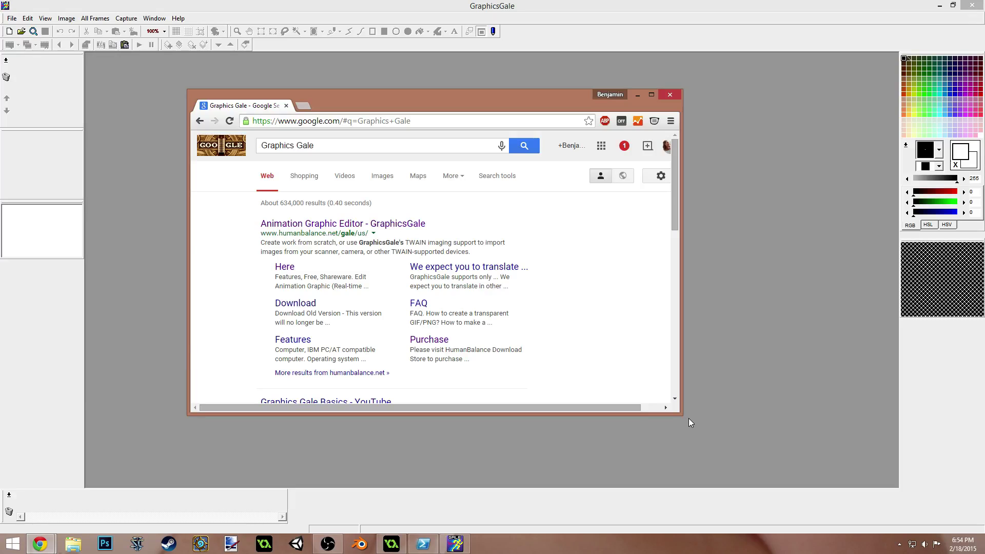
Step: Enlarge the browser window, view the Free and Shareware comparison on the GraphicsGale website's Download page, and close the browser
{"action": "left_click_drag", "start_coordinate": [688, 418], "coordinate": [898, 459]}
{"action": "left_click_drag", "start_coordinate": [506, 94], "coordinate": [378, 26]}
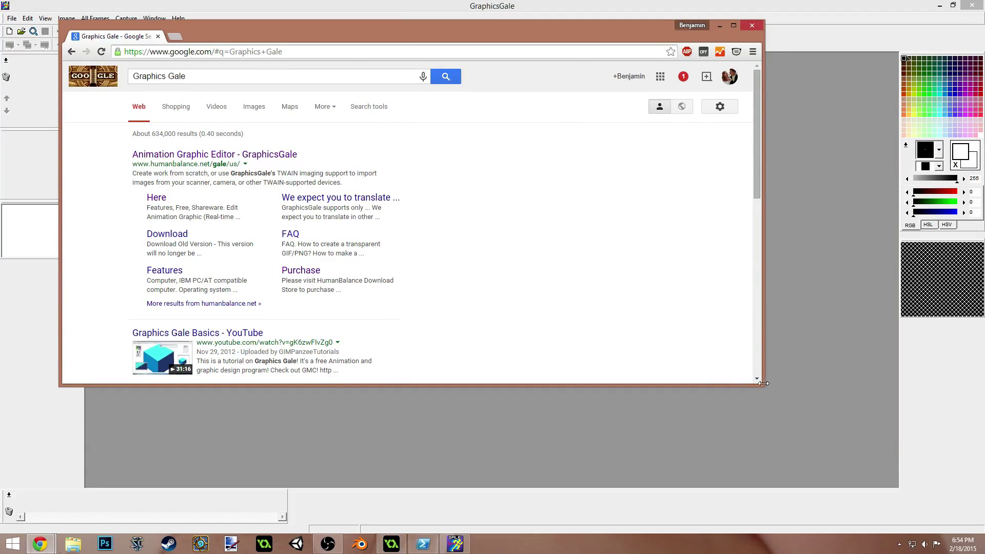
{"action": "left_click_drag", "start_coordinate": [763, 383], "coordinate": [837, 469]}
{"action": "left_click", "coordinate": [226, 156]}
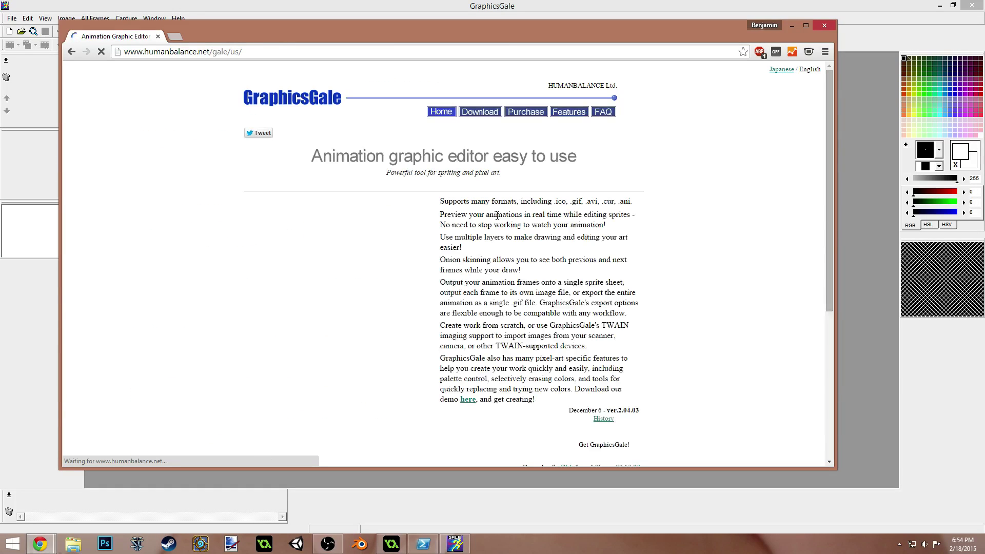
{"action": "left_click", "coordinate": [468, 112]}
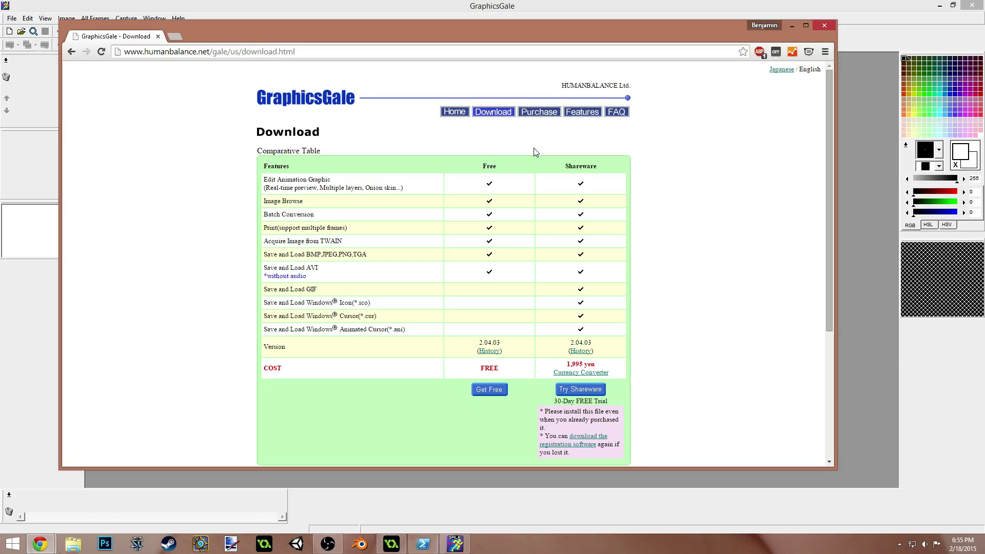
{"action": "left_click", "coordinate": [824, 26]}
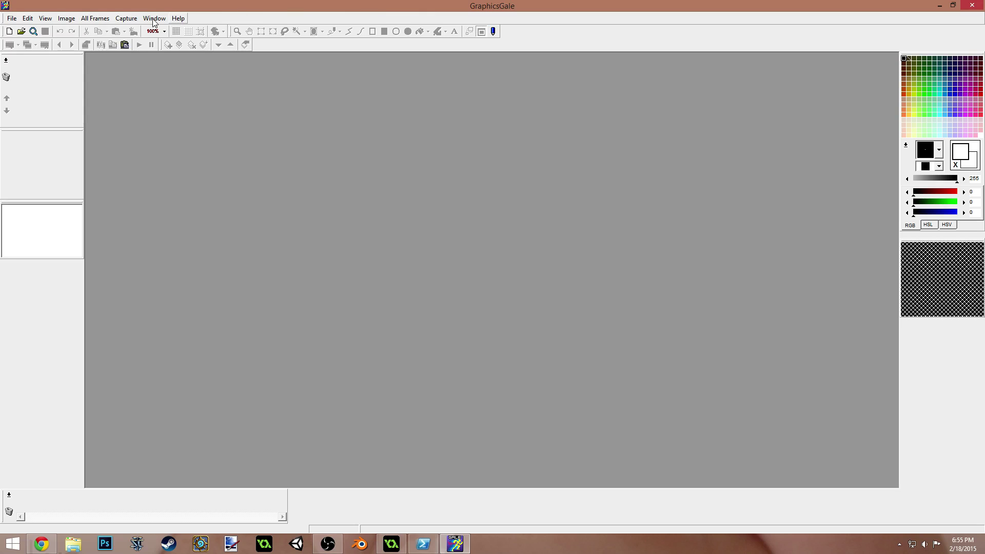
Step: Open the key preferences and check the shortcuts for Frame - Duplicate, Rectangular Selection and Pen
{"action": "left_click", "coordinate": [12, 20]}
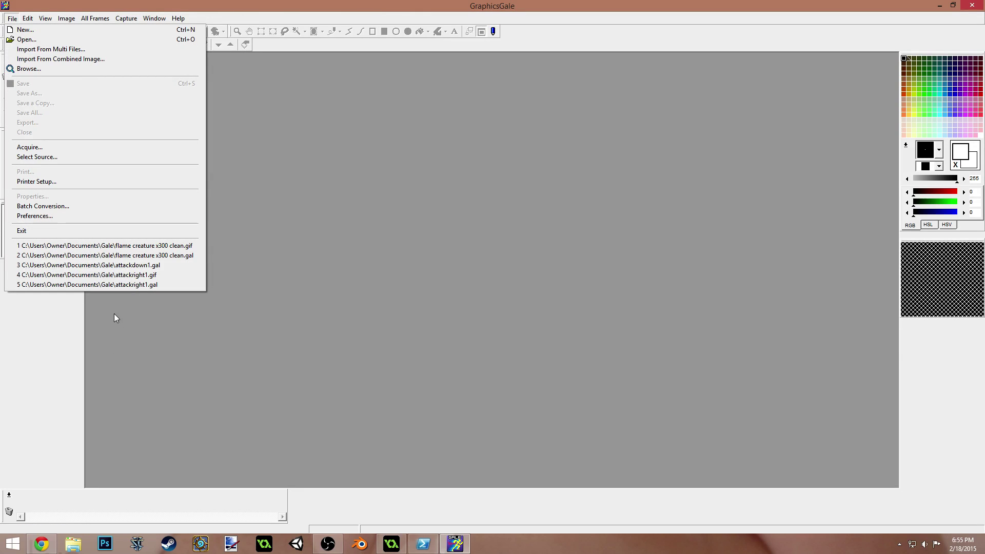
{"action": "left_click", "coordinate": [57, 216]}
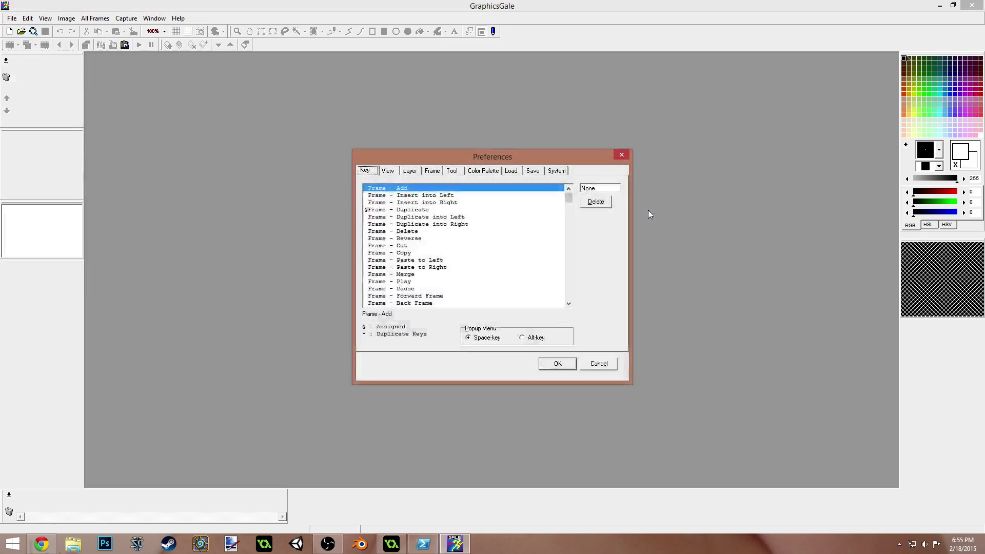
{"action": "left_click_drag", "start_coordinate": [567, 158], "coordinate": [473, 85]}
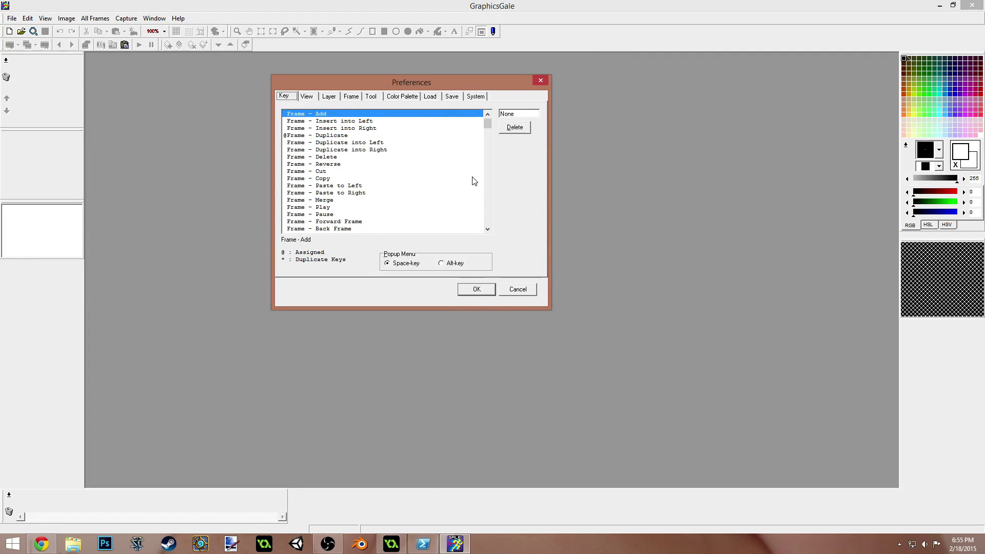
{"action": "left_click", "coordinate": [333, 136]}
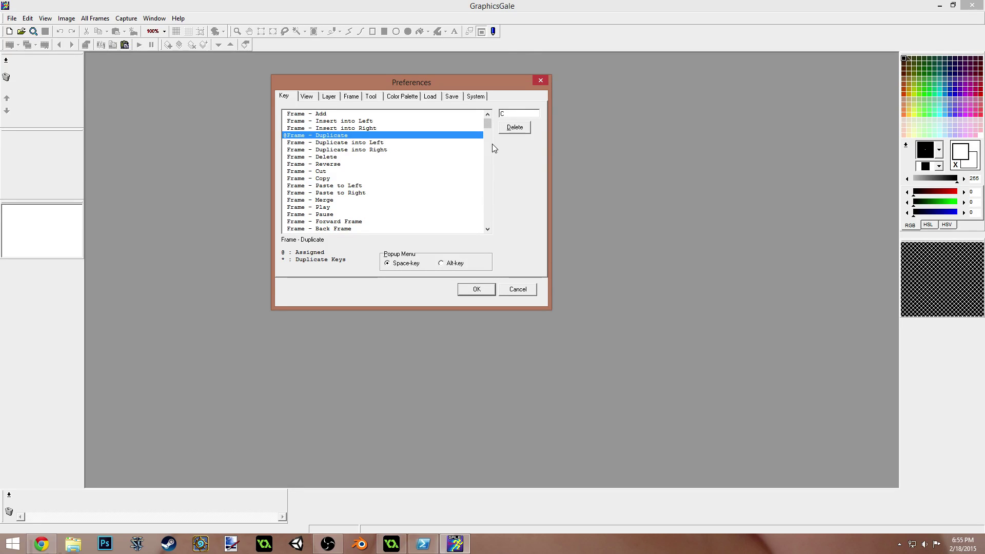
{"action": "left_click_drag", "start_coordinate": [487, 125], "coordinate": [488, 142]}
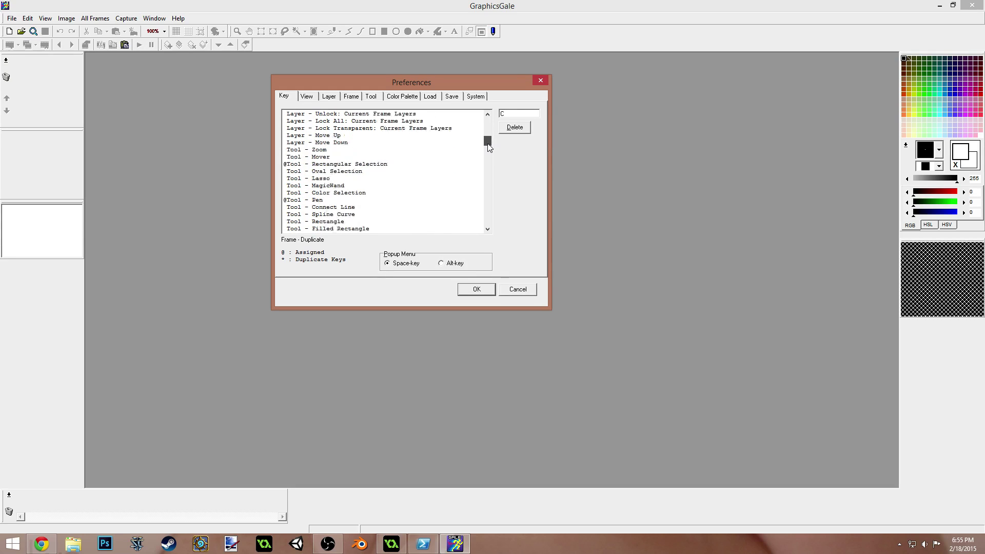
{"action": "left_click", "coordinate": [345, 165]}
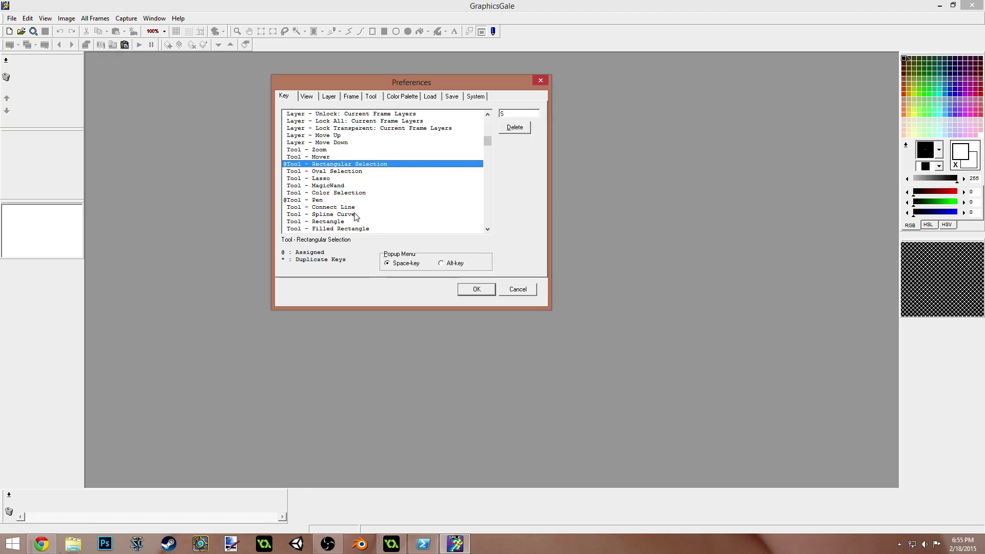
{"action": "left_click", "coordinate": [322, 201]}
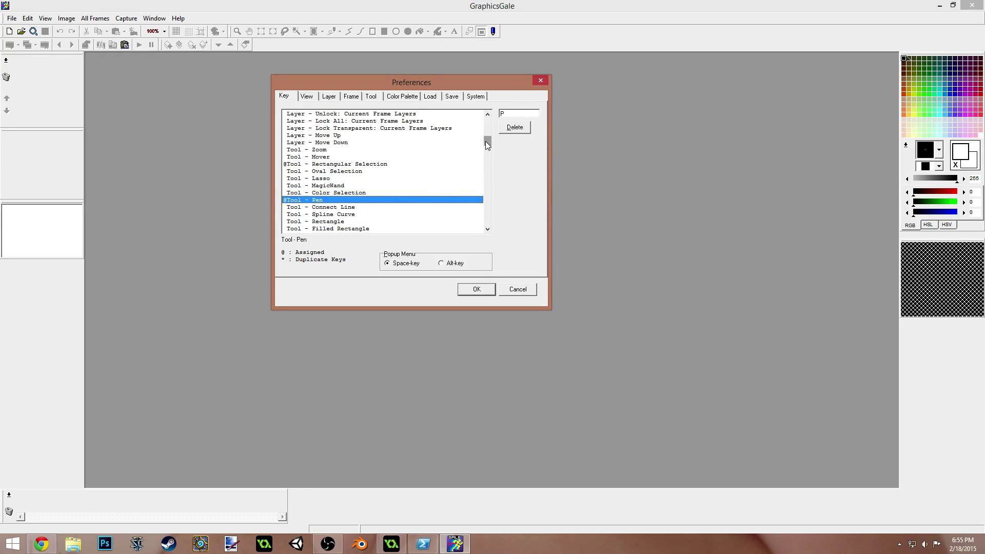
Step: Check the shortcuts assigned to File - New, Open and Save, and to Edit - Undo and Redo
{"action": "left_click_drag", "start_coordinate": [486, 142], "coordinate": [488, 165]}
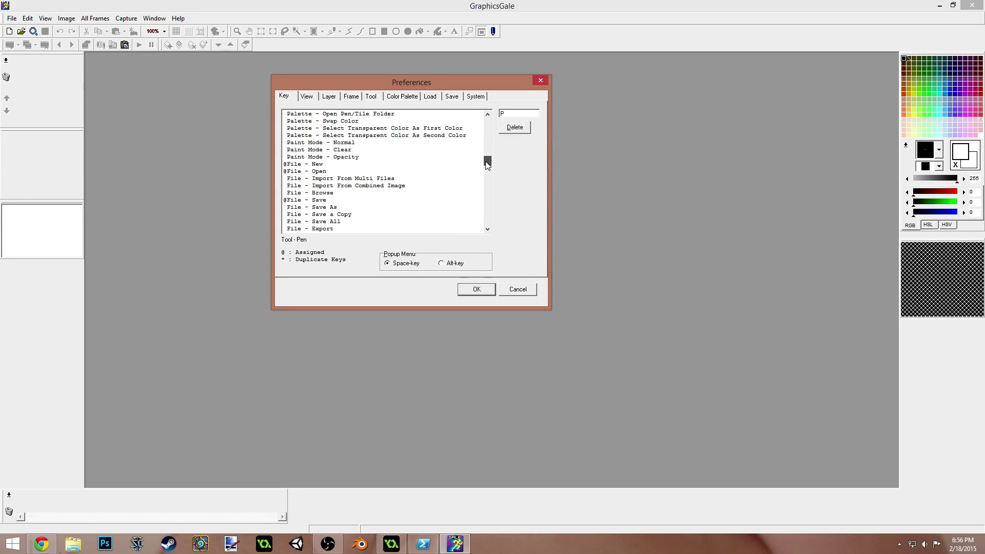
{"action": "left_click", "coordinate": [310, 165]}
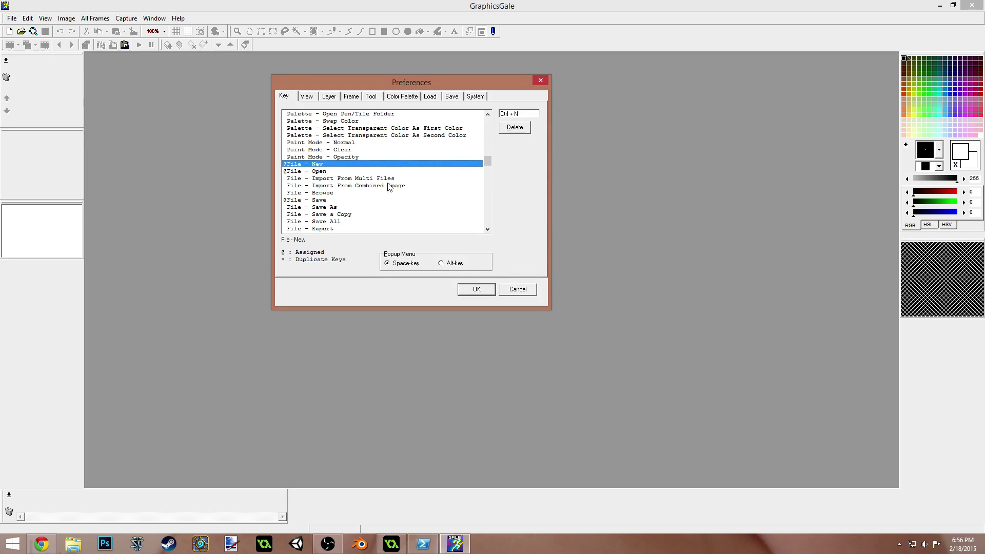
{"action": "left_click", "coordinate": [326, 172]}
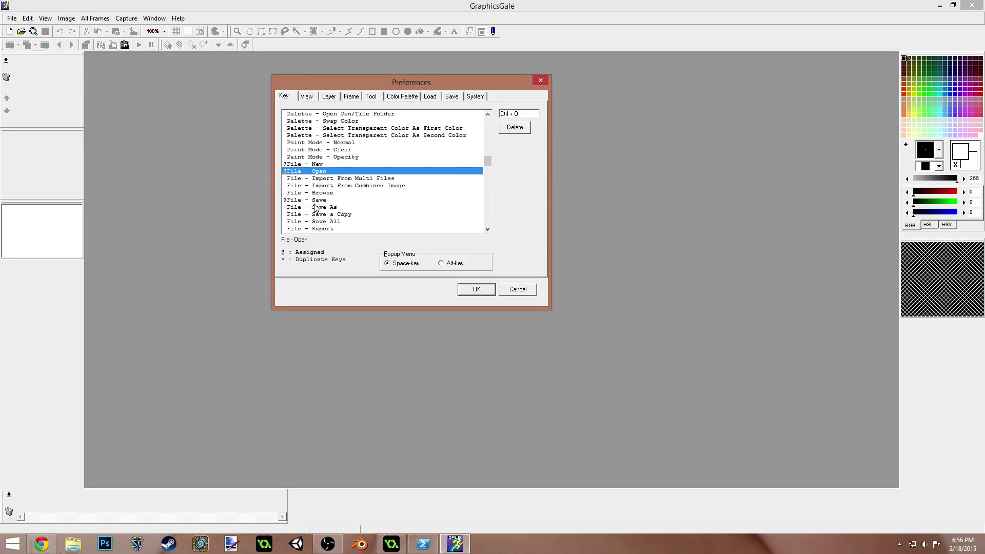
{"action": "left_click", "coordinate": [316, 200]}
{"action": "left_click_drag", "start_coordinate": [487, 161], "coordinate": [487, 175]}
{"action": "left_click", "coordinate": [323, 143]}
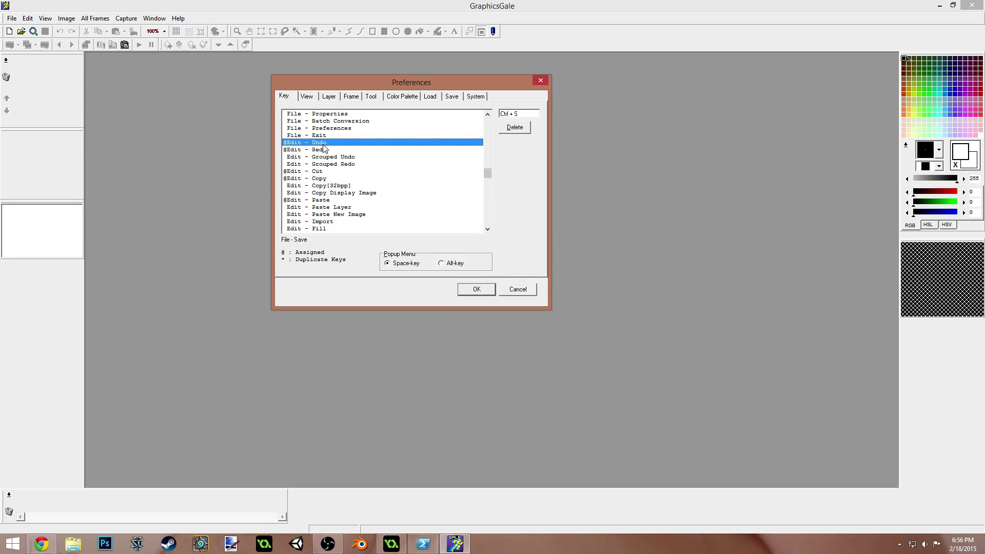
{"action": "left_click", "coordinate": [326, 149]}
{"action": "left_click_drag", "start_coordinate": [487, 173], "coordinate": [488, 193]}
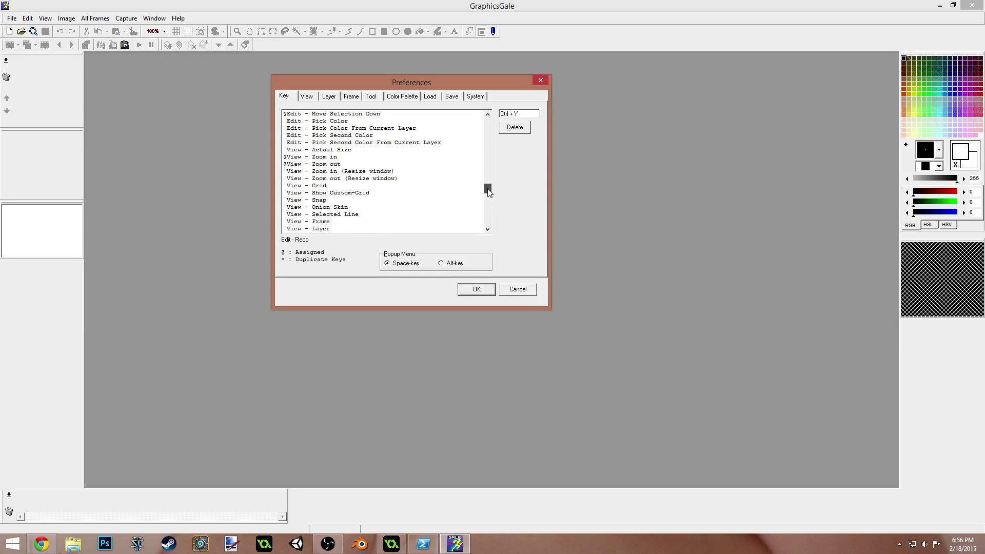
Step: Check the shortcuts for View - Zoom in and Zoom out, and for three commands further down the list
{"action": "left_click", "coordinate": [340, 158]}
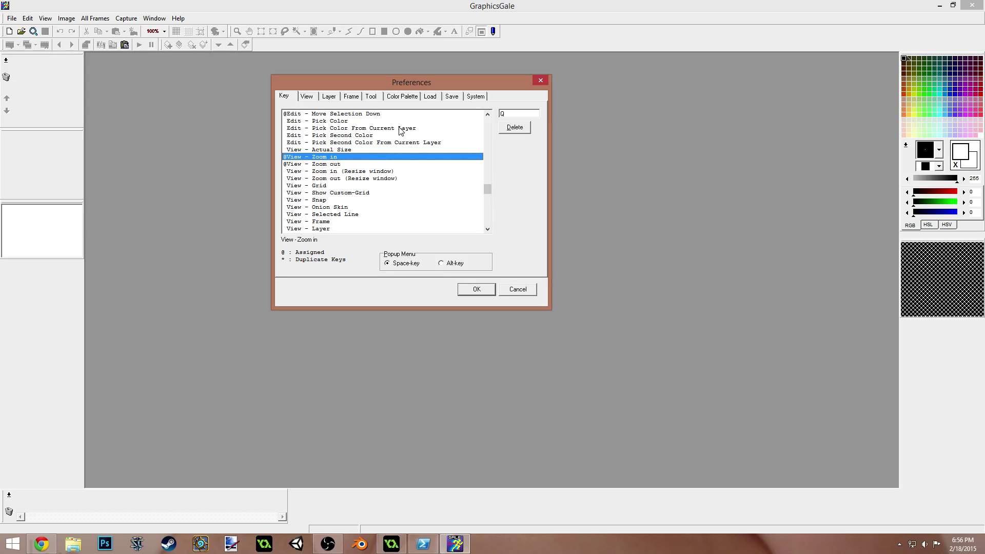
{"action": "left_click", "coordinate": [314, 165]}
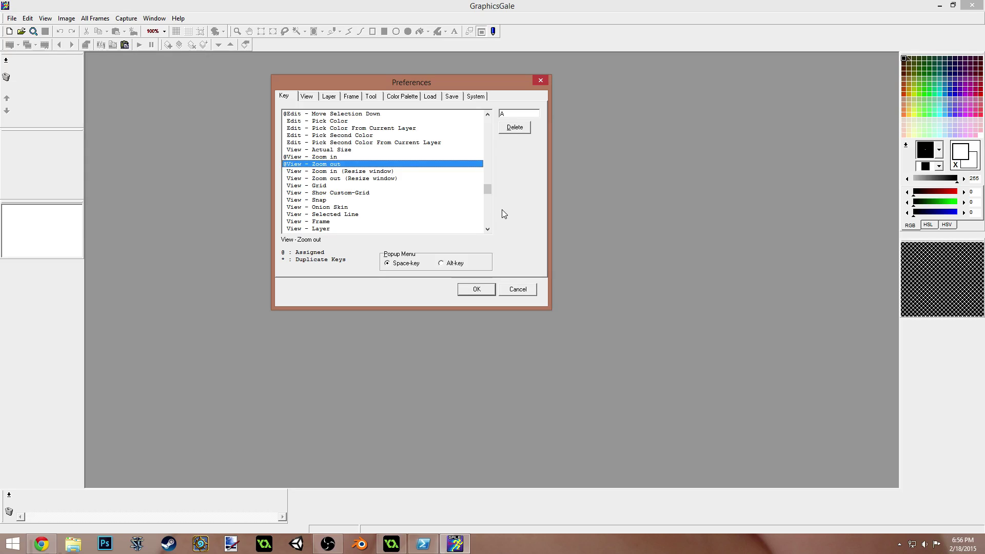
{"action": "left_click_drag", "start_coordinate": [488, 190], "coordinate": [486, 212]}
{"action": "left_click", "coordinate": [337, 136]}
{"action": "left_click", "coordinate": [337, 142]}
{"action": "left_click", "coordinate": [342, 149]}
Step: Return to the tool commands in the key list and recheck the Rectangular Selection and Pen shortcuts
{"action": "left_click_drag", "start_coordinate": [487, 205], "coordinate": [488, 148]}
{"action": "left_click", "coordinate": [383, 136]}
{"action": "left_click", "coordinate": [380, 149]}
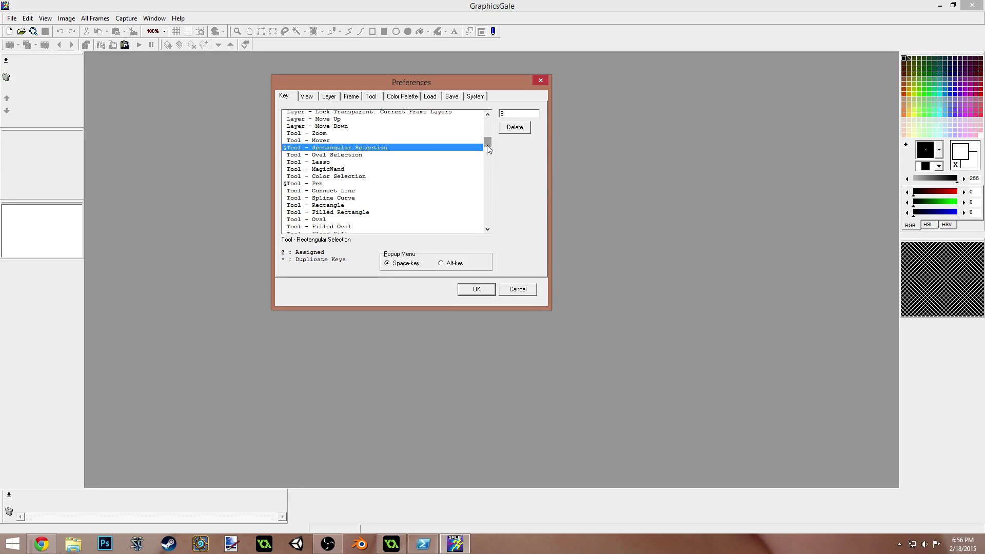
{"action": "scroll", "coordinate": [324, 153], "scroll_direction": "down", "scroll_amount": 3}
{"action": "scroll", "coordinate": [325, 152], "scroll_direction": "up", "scroll_amount": 1}
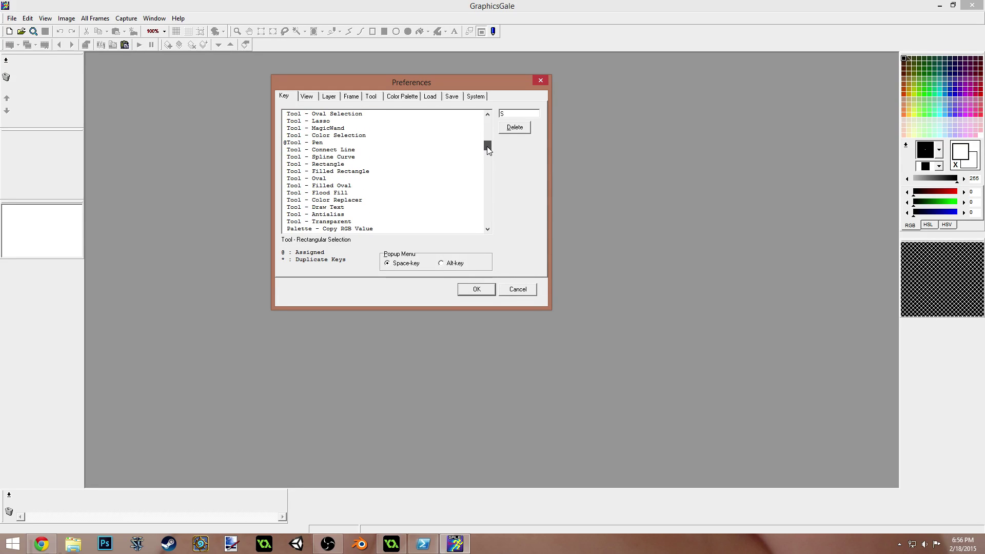
{"action": "left_click", "coordinate": [323, 143]}
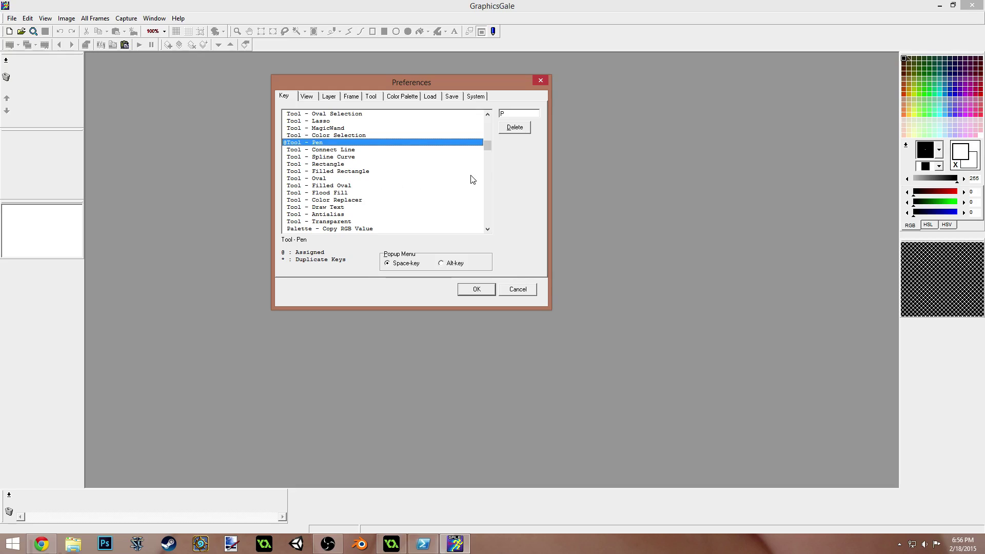
Step: Assign F as the shortcut for the Flood Fill tool and accept the preferences
{"action": "left_click", "coordinate": [335, 194]}
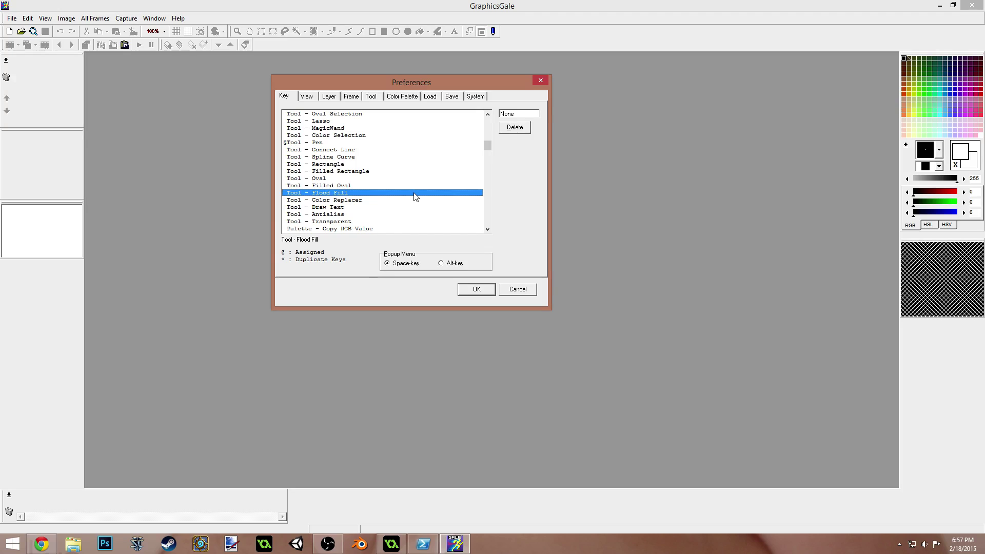
{"action": "left_click", "coordinate": [519, 115]}
{"action": "key", "text": "f"}
{"action": "left_click", "coordinate": [481, 289]}
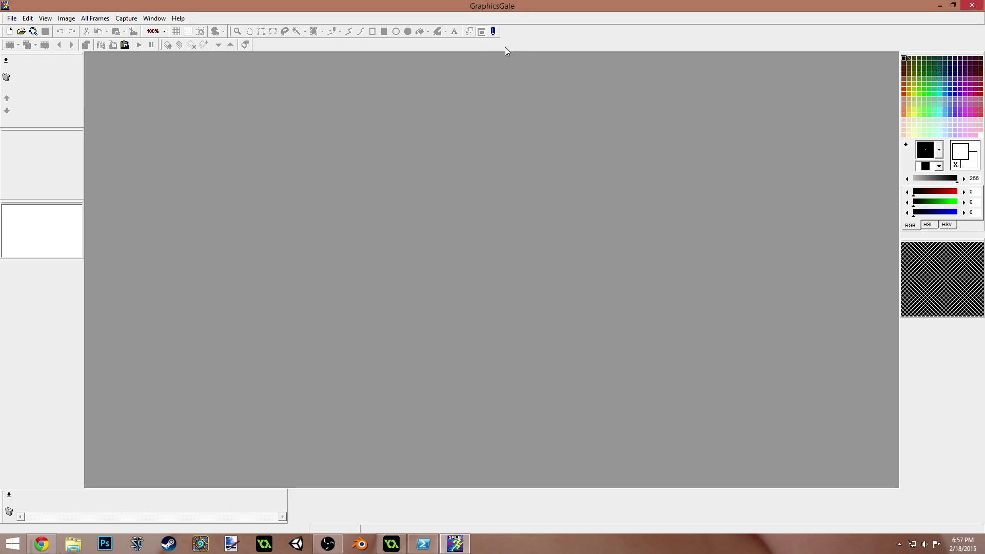
Step: Create a new 64 x 64 image in 24bit (full color)
{"action": "left_click", "coordinate": [9, 31]}
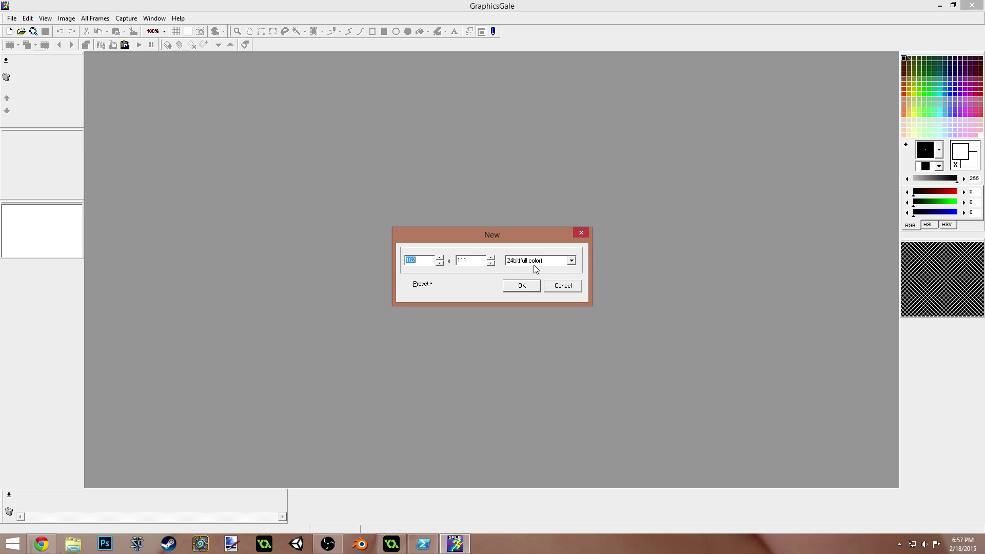
{"action": "type", "text": "64"}
{"action": "key", "text": "Tab"}
{"action": "left_click", "coordinate": [519, 287]}
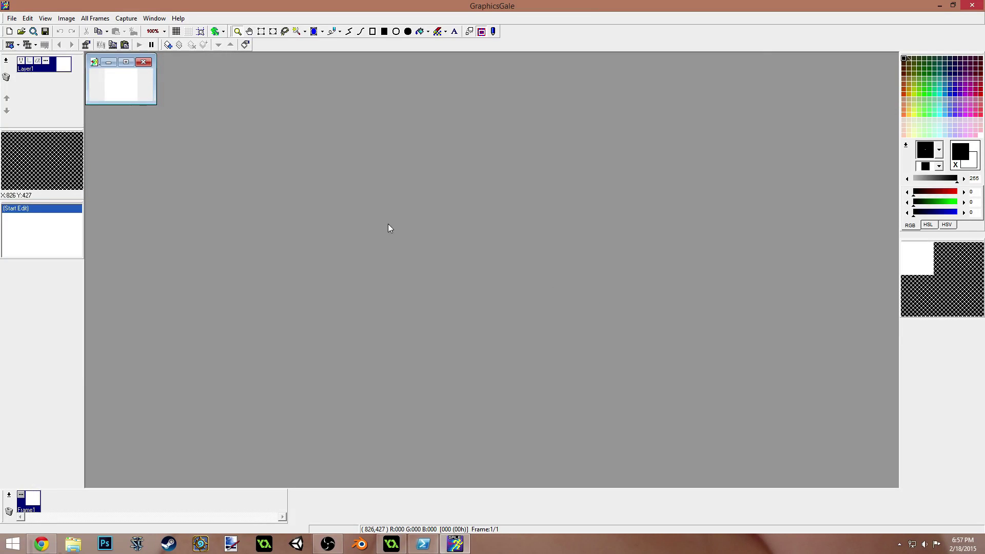
Step: Maximize the new image's window and magnify the blank canvas to 800%
{"action": "left_click", "coordinate": [126, 62]}
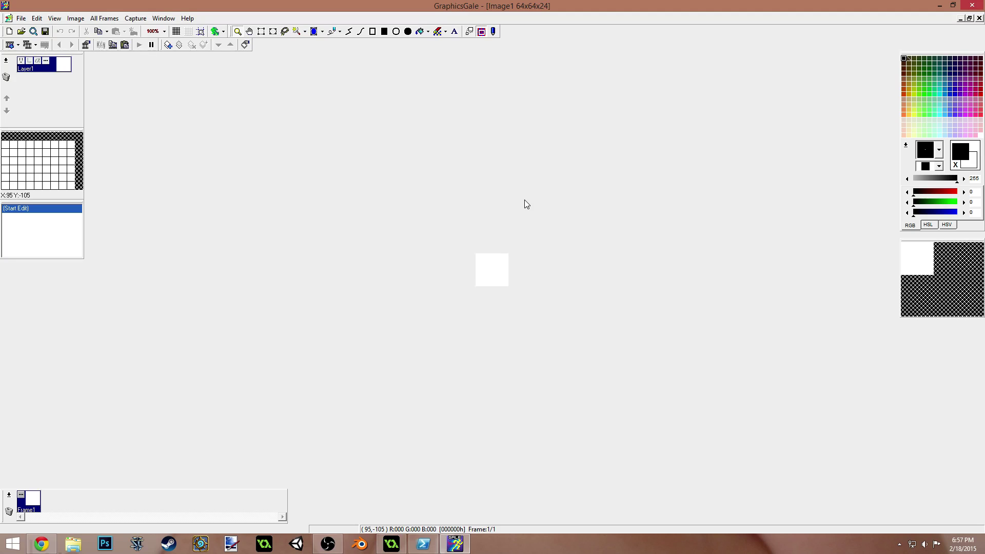
{"action": "scroll", "coordinate": [534, 237], "scroll_direction": "up", "scroll_amount": 2}
{"action": "scroll", "coordinate": [541, 256], "scroll_direction": "up", "scroll_amount": 6}
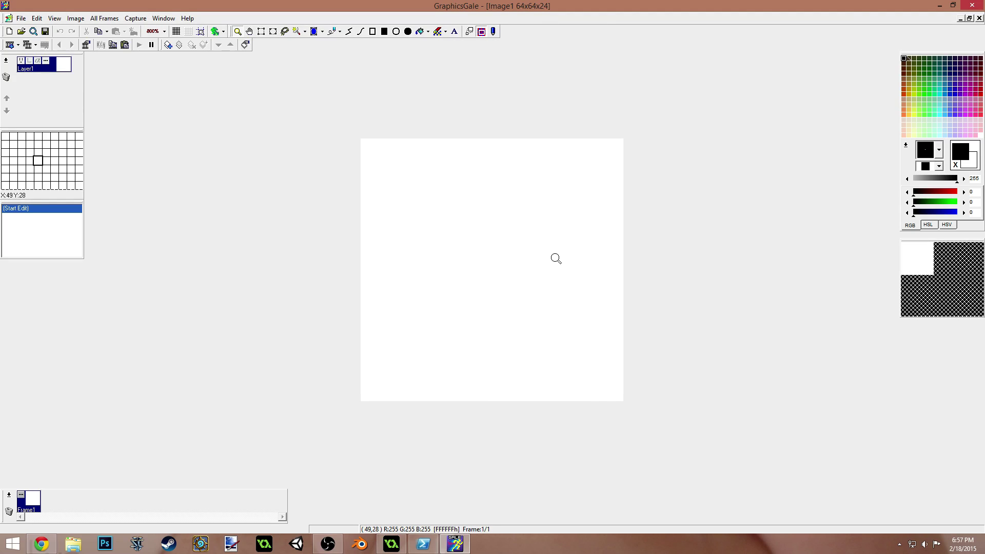
Step: Lower the alpha value to 51 and flood-fill the whole canvas with black
{"action": "scroll", "coordinate": [556, 258], "scroll_direction": "down", "scroll_amount": 4}
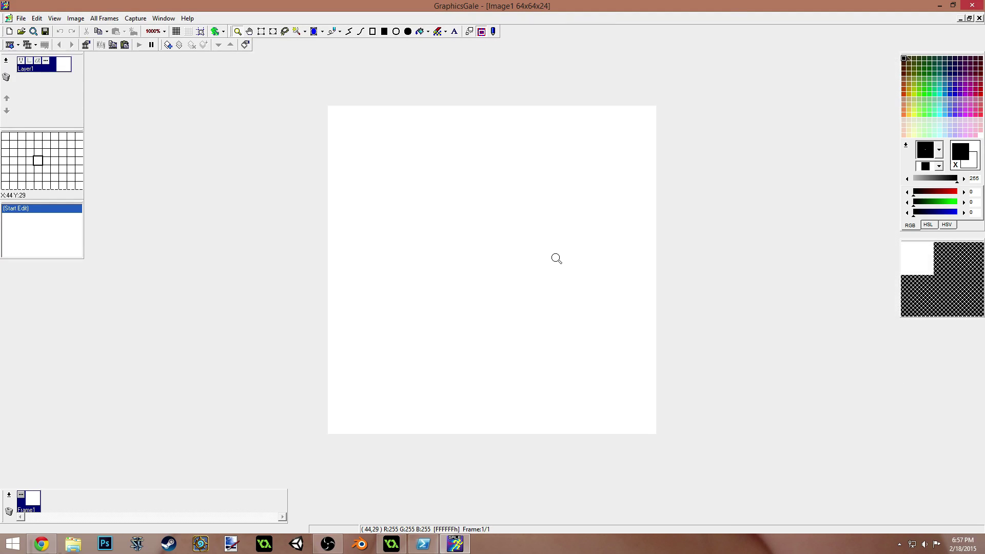
{"action": "scroll", "coordinate": [556, 254], "scroll_direction": "up", "scroll_amount": 1}
{"action": "key", "text": "f"}
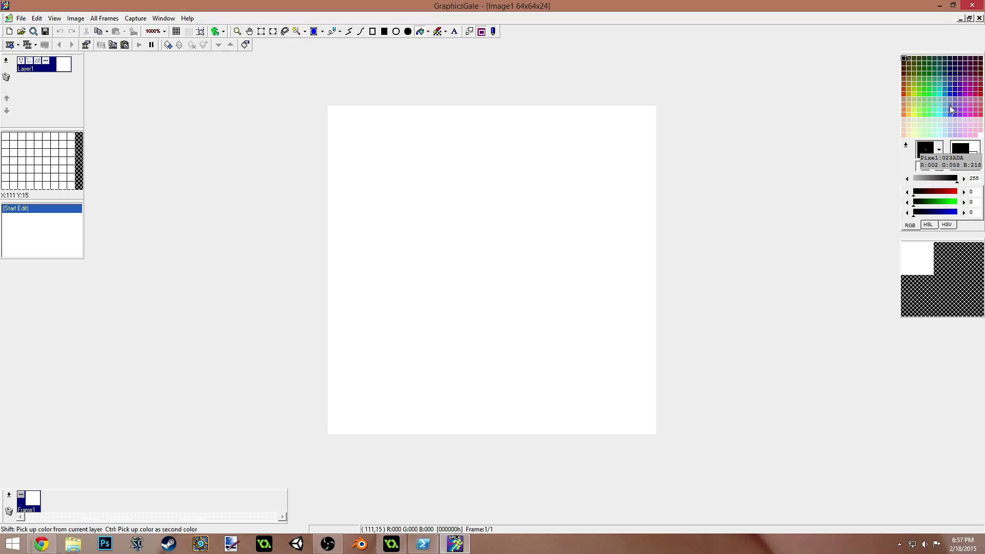
{"action": "left_click_drag", "start_coordinate": [943, 181], "coordinate": [934, 181]}
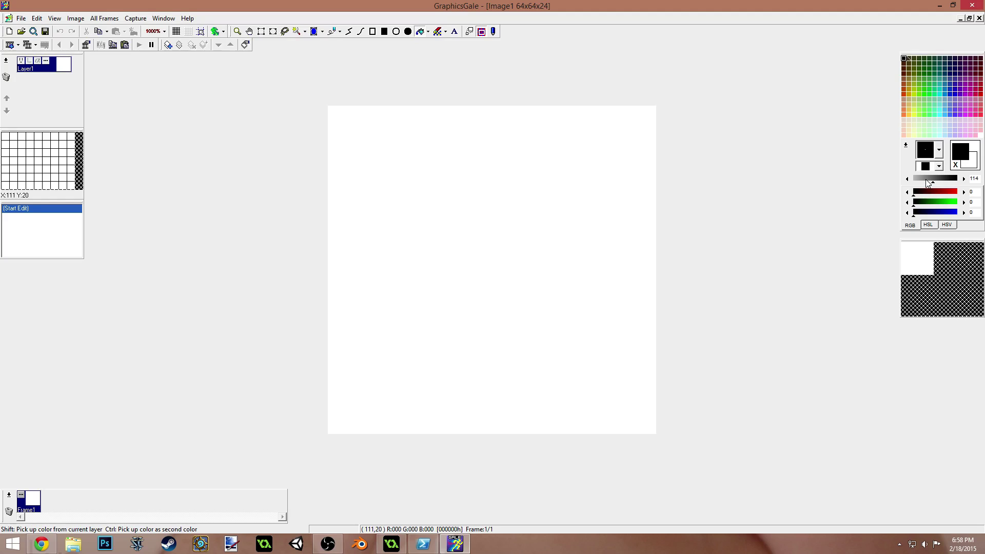
{"action": "left_click_drag", "start_coordinate": [925, 179], "coordinate": [921, 180]}
{"action": "left_click", "coordinate": [521, 257]}
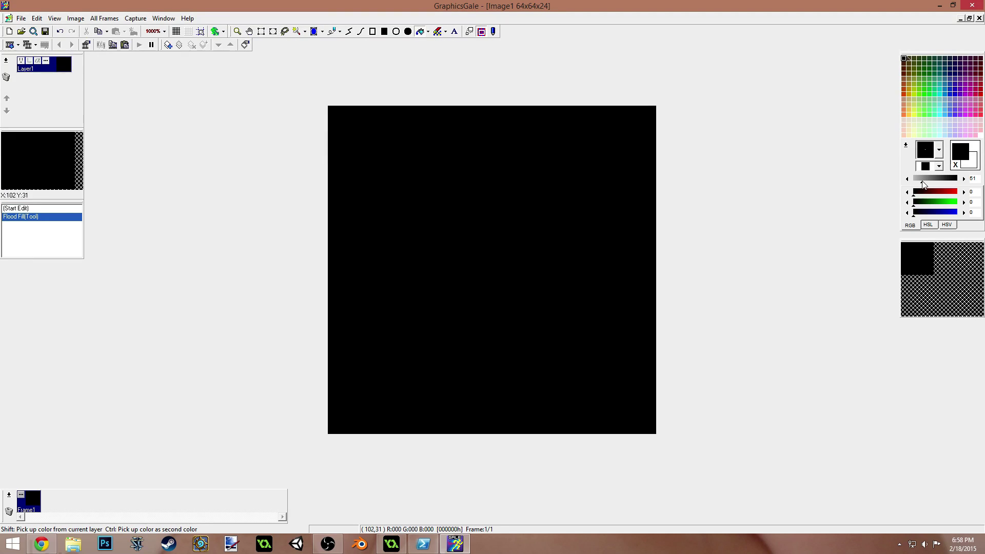
Step: Pick a pale blue from the palette, compare the RGB, HSL and HSV sliders, keep HSV, and flood-fill the canvas with the blue
{"action": "left_click_drag", "start_coordinate": [926, 185], "coordinate": [931, 193]}
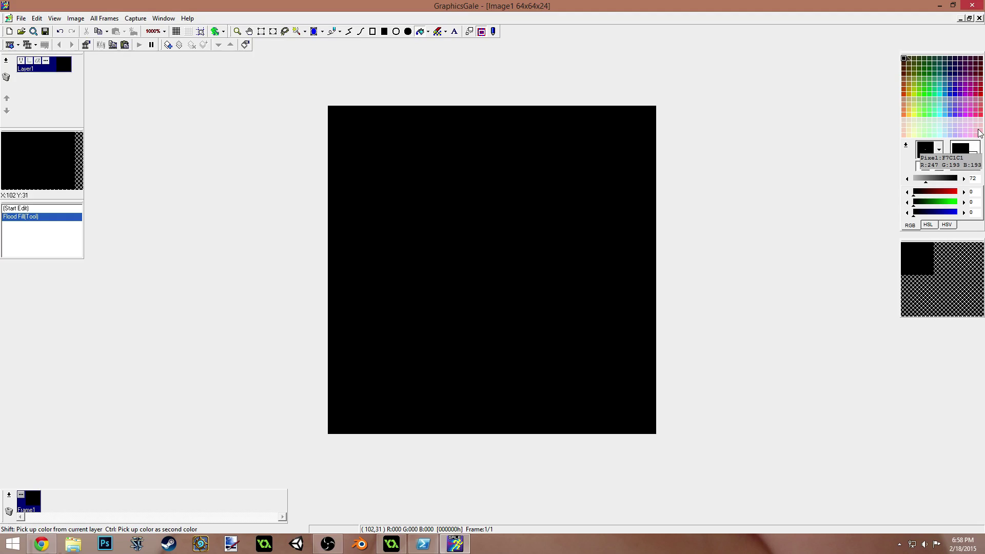
{"action": "left_click", "coordinate": [946, 125]}
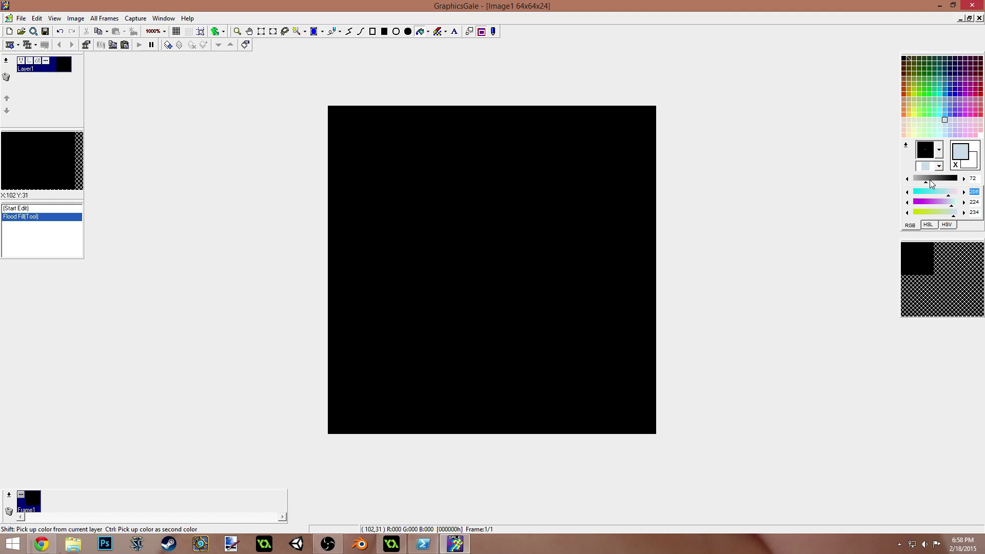
{"action": "left_click", "coordinate": [930, 225]}
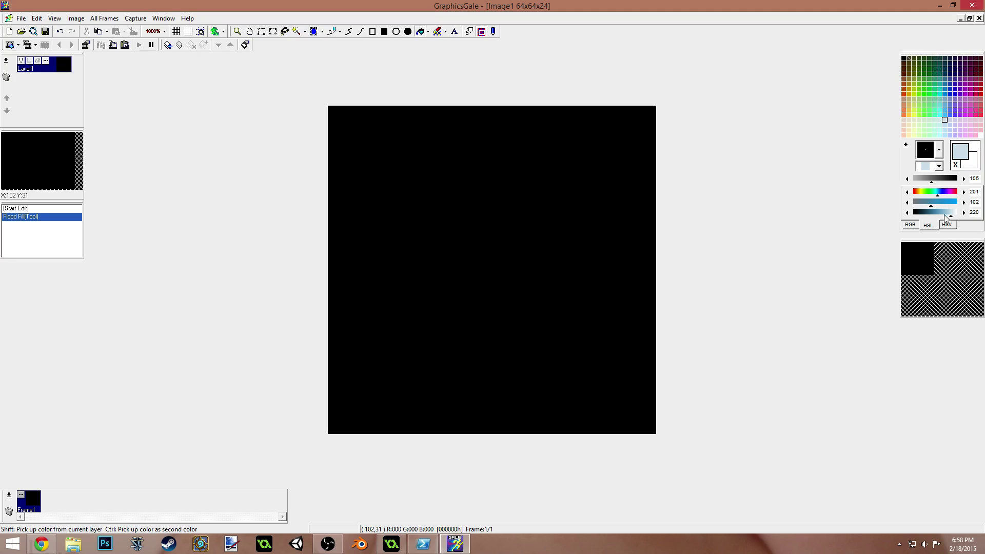
{"action": "left_click", "coordinate": [912, 227]}
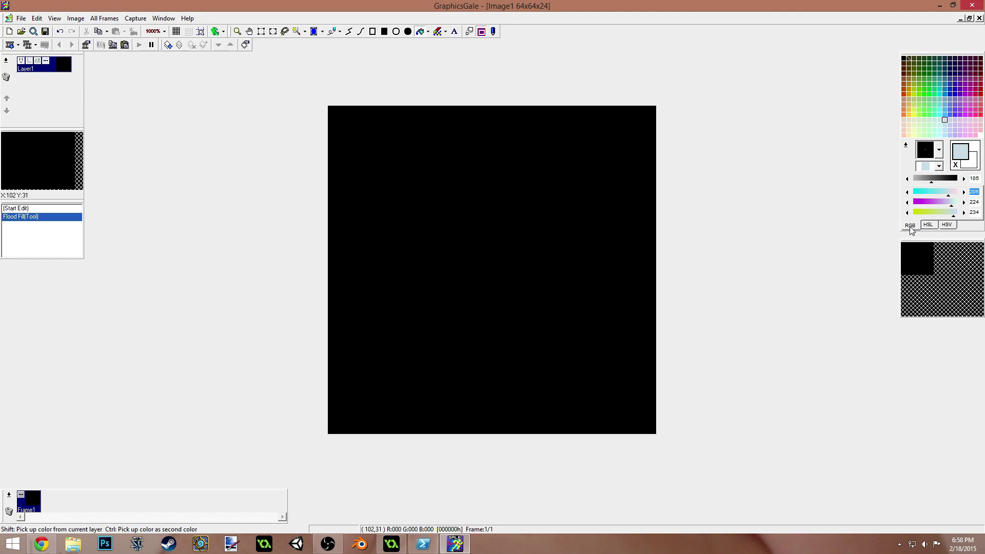
{"action": "left_click", "coordinate": [929, 225]}
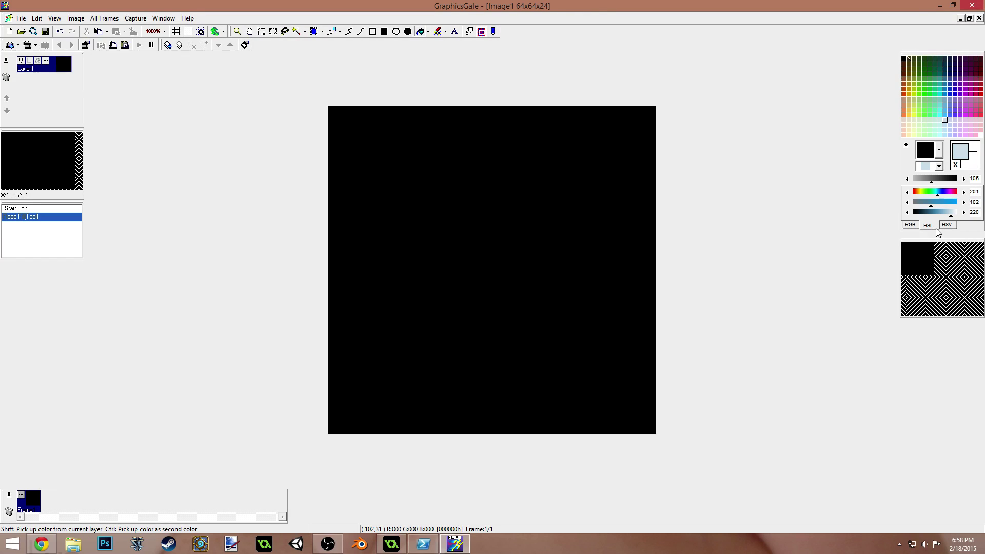
{"action": "left_click", "coordinate": [952, 224]}
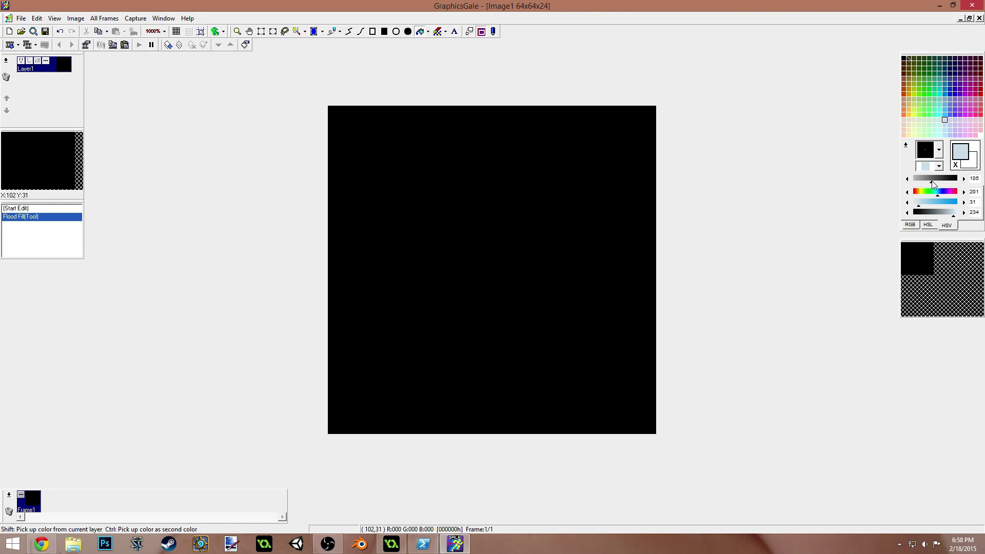
{"action": "left_click", "coordinate": [502, 263]}
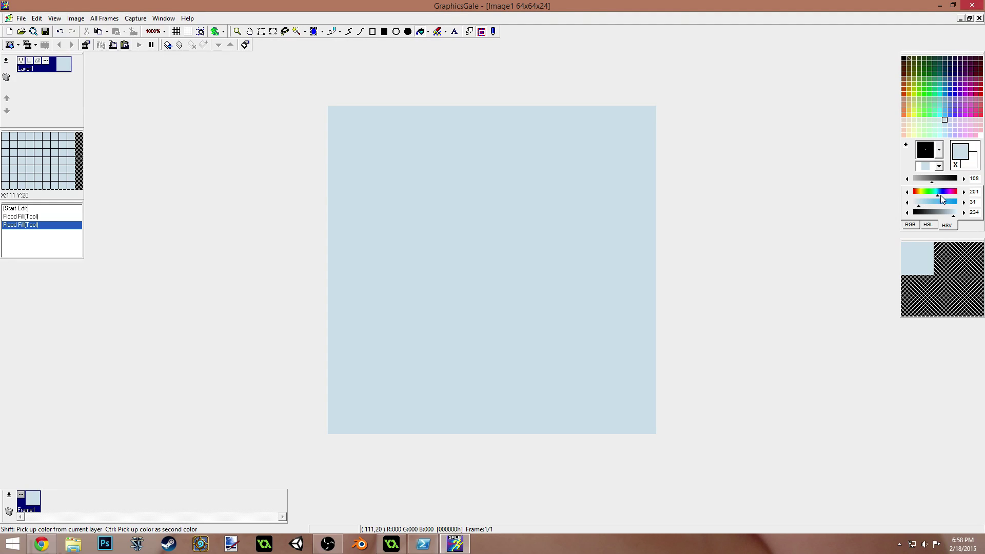
Step: Desaturate the color to 0, set its value to 174 and alpha to 255, and flood-fill the canvas with that gray
{"action": "left_click_drag", "start_coordinate": [918, 210], "coordinate": [898, 211]}
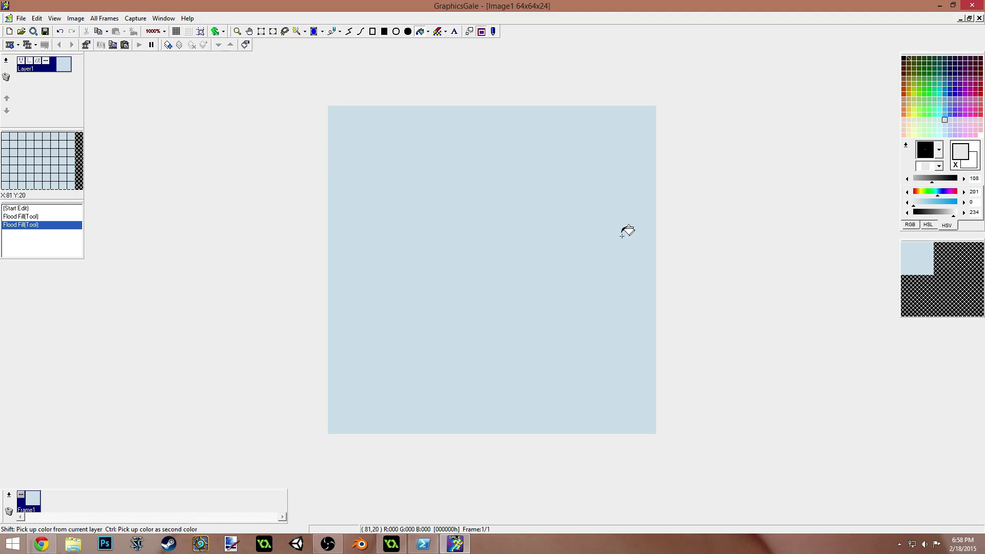
{"action": "left_click", "coordinate": [561, 246]}
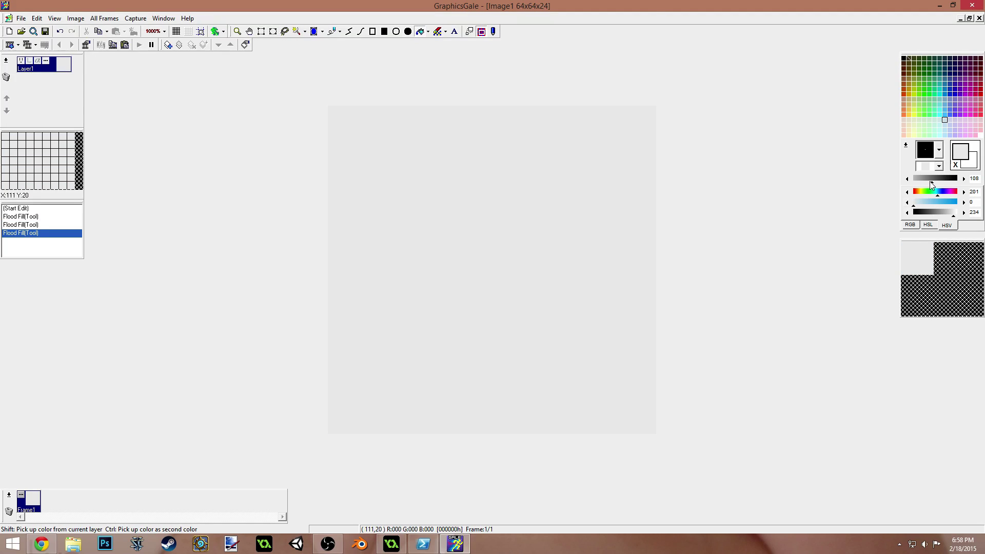
{"action": "left_click_drag", "start_coordinate": [948, 215], "coordinate": [943, 215]}
{"action": "left_click_drag", "start_coordinate": [930, 180], "coordinate": [960, 180]}
{"action": "left_click", "coordinate": [513, 278]}
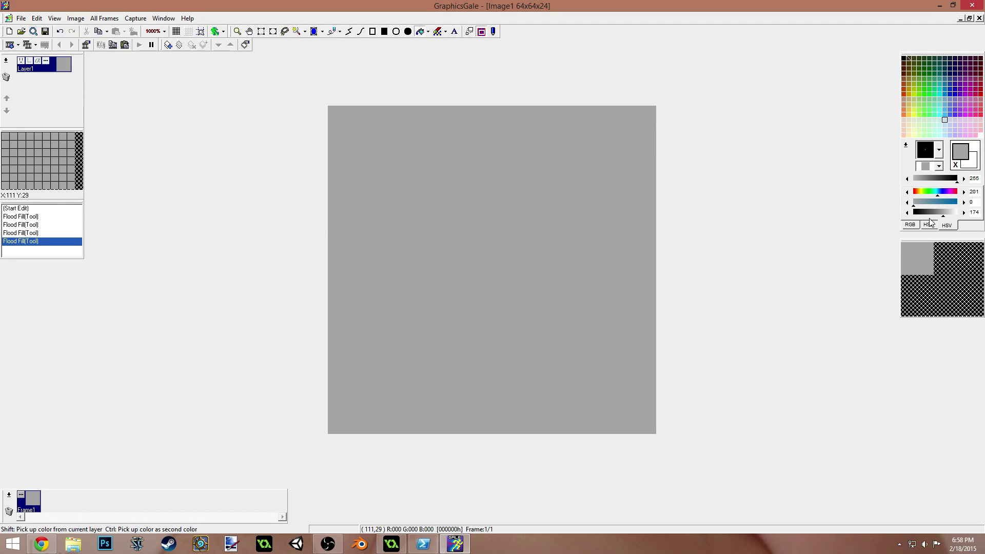
Step: Adjust the gray's value to 171 and flood-fill the canvas with it as the background
{"action": "left_click_drag", "start_coordinate": [913, 206], "coordinate": [942, 218]}
{"action": "left_click", "coordinate": [576, 268]}
{"action": "left_click", "coordinate": [574, 295]}
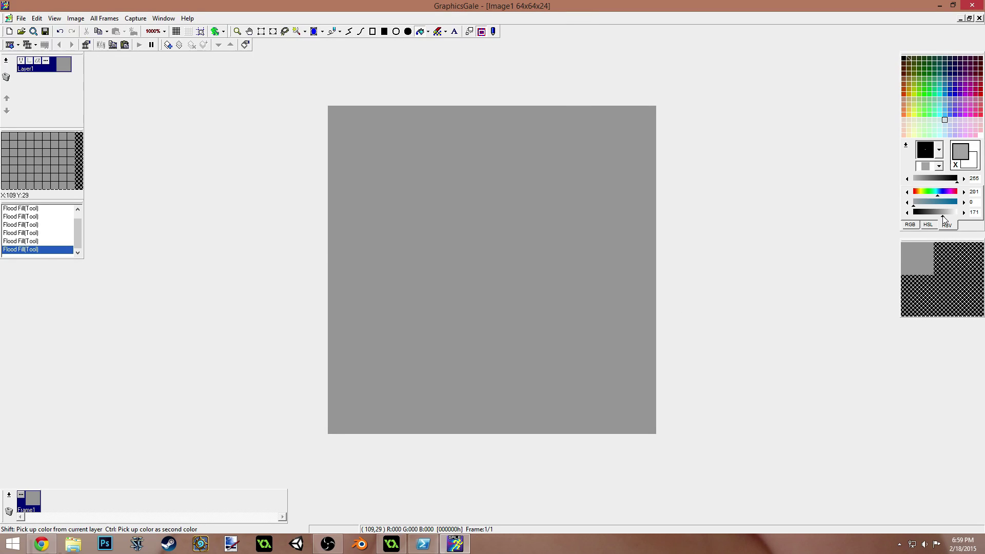
{"action": "left_click", "coordinate": [545, 307]}
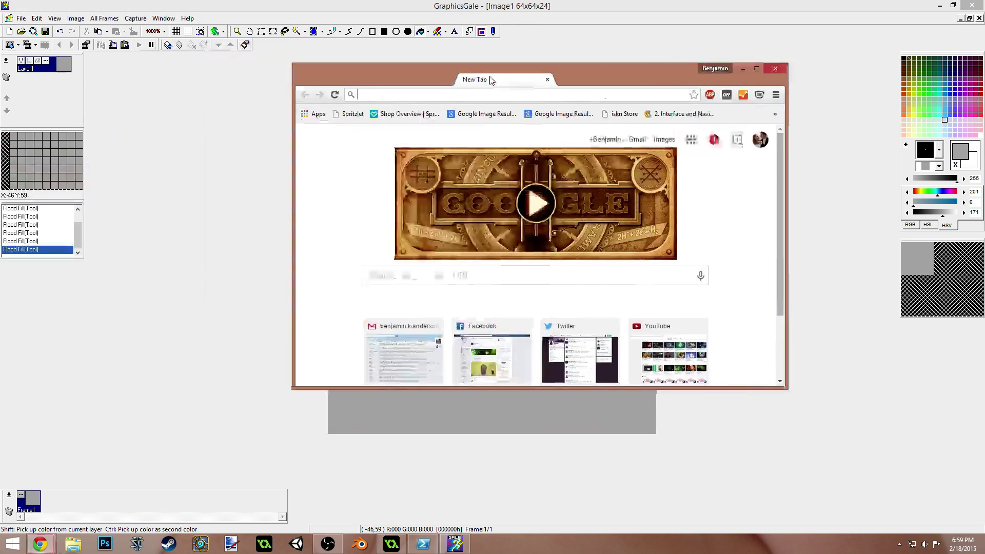
Step: In the Chrome browser, search Google for "mario sprite" and look through the image results for sprite examples
{"action": "double_click", "coordinate": [493, 78]}
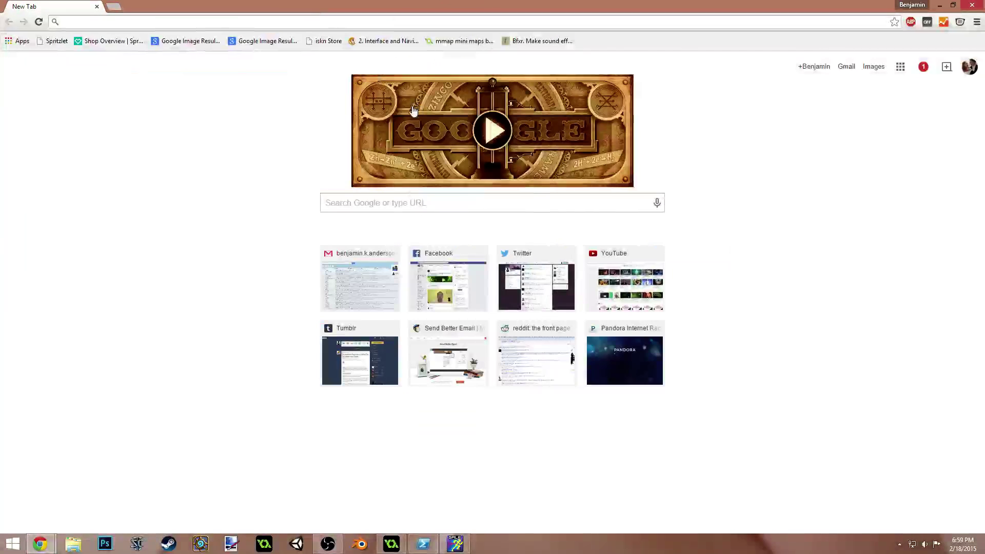
{"action": "type", "text": "mario sprite"}
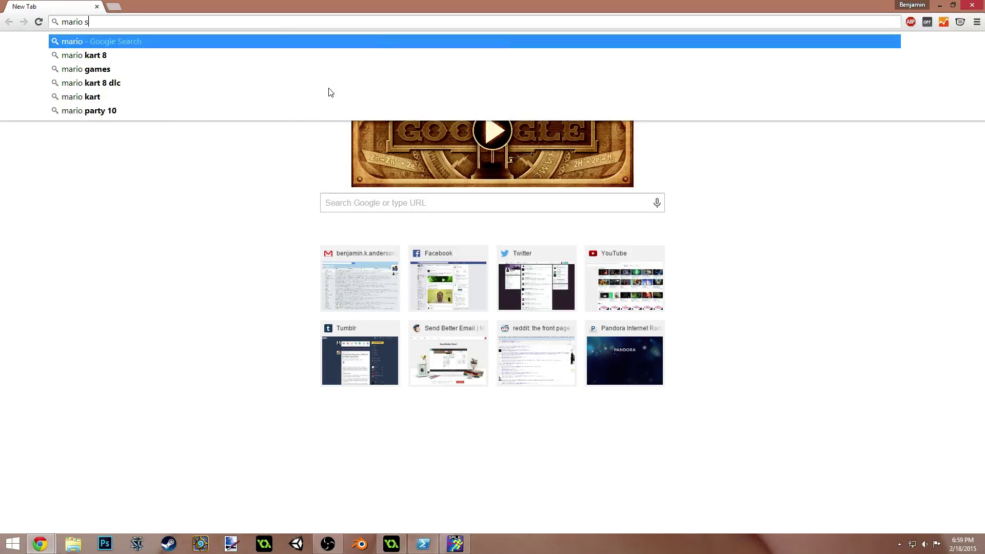
{"action": "key", "text": "Return"}
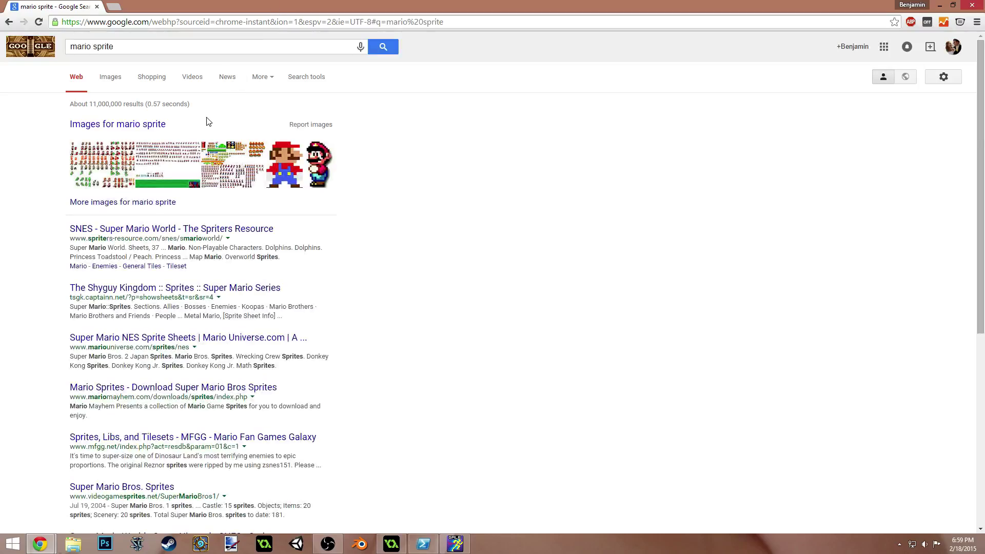
{"action": "left_click", "coordinate": [115, 82]}
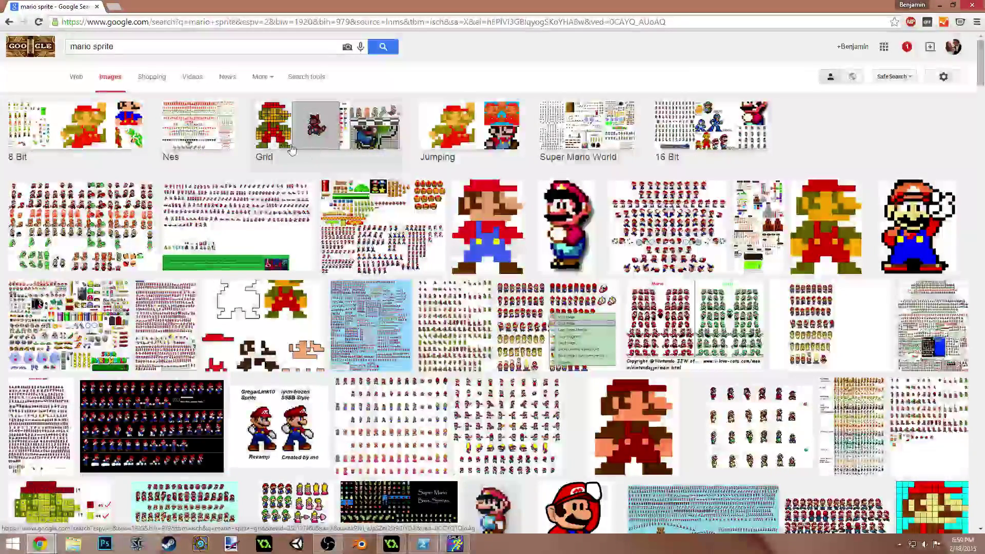
{"action": "scroll", "coordinate": [395, 203], "scroll_direction": "down", "scroll_amount": 3}
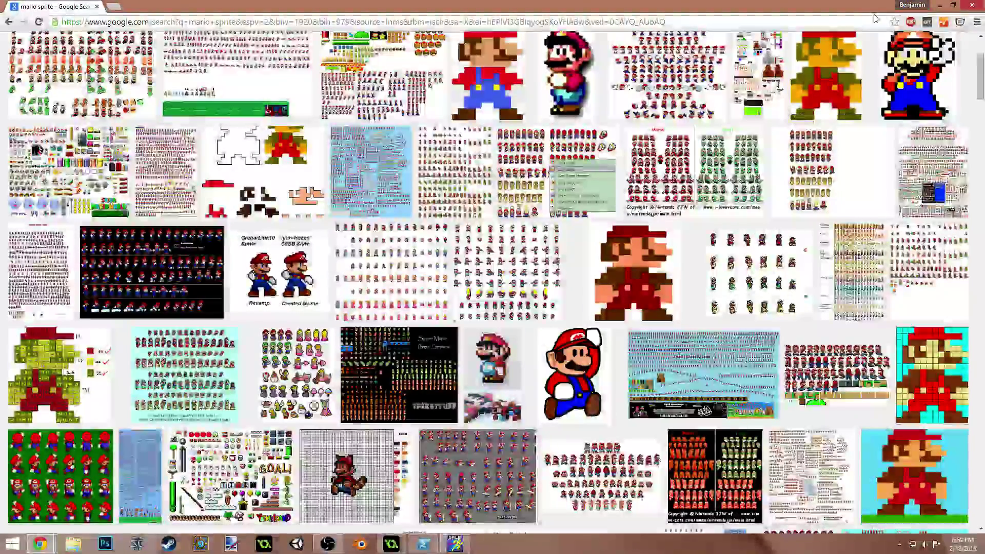
Step: Return to GraphicsGale and magnify the gray canvas to 1500%
{"action": "key", "text": "alt+Tab"}
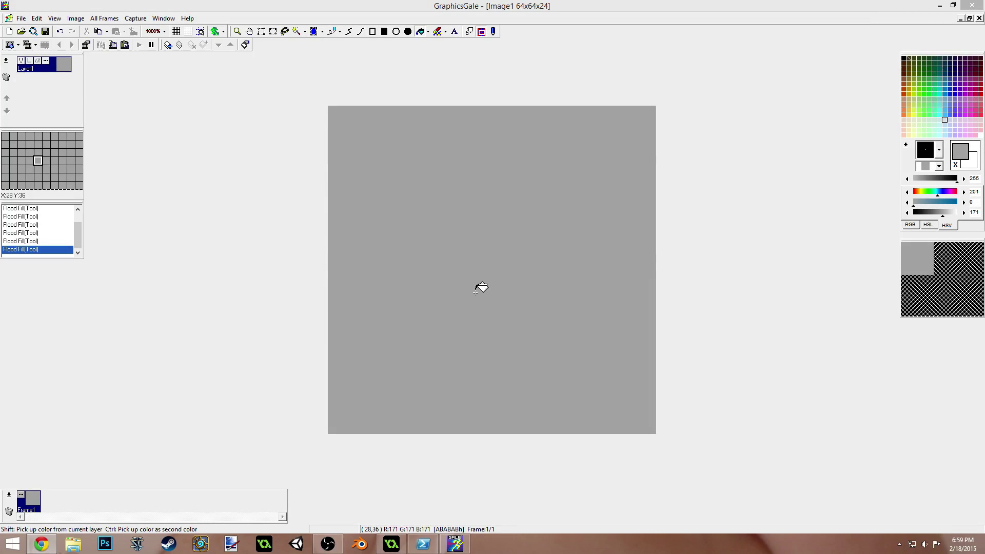
{"action": "left_click", "coordinate": [748, 287]}
{"action": "scroll", "coordinate": [754, 288], "scroll_direction": "up", "scroll_amount": 1}
{"action": "scroll", "coordinate": [646, 269], "scroll_direction": "down", "scroll_amount": 1}
{"action": "scroll", "coordinate": [595, 263], "scroll_direction": "up", "scroll_amount": 1}
{"action": "scroll", "coordinate": [593, 261], "scroll_direction": "down", "scroll_amount": 1}
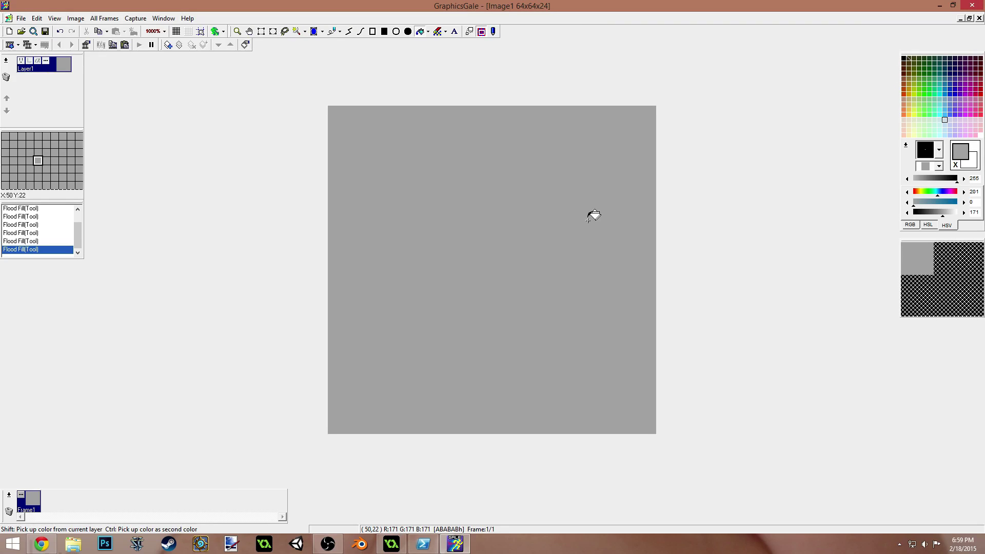
{"action": "scroll", "coordinate": [593, 214], "scroll_direction": "up", "scroll_amount": 1}
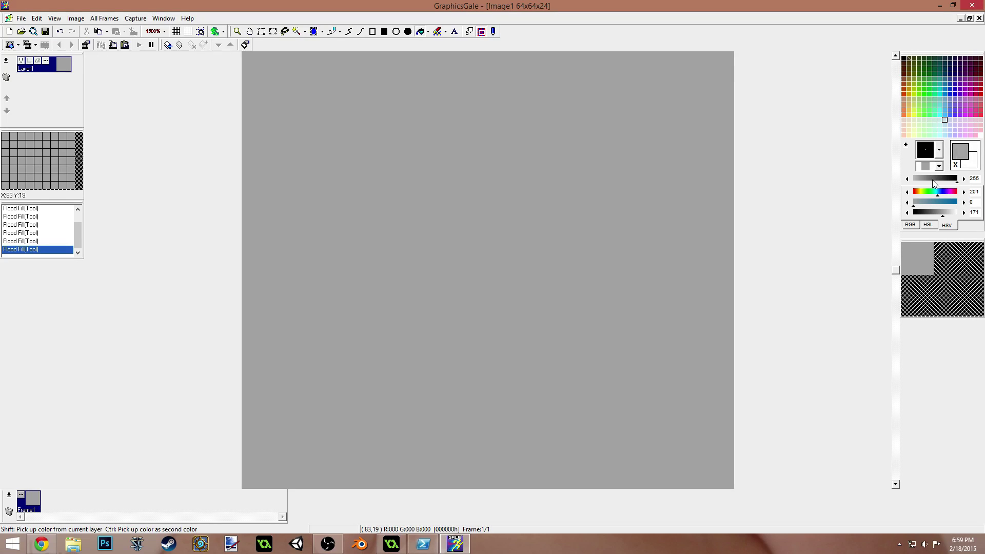
Step: Try out palette swatches such as green and blue, reducing the green's saturation to 135
{"action": "left_click", "coordinate": [925, 89]}
{"action": "left_click_drag", "start_coordinate": [949, 199], "coordinate": [938, 205]}
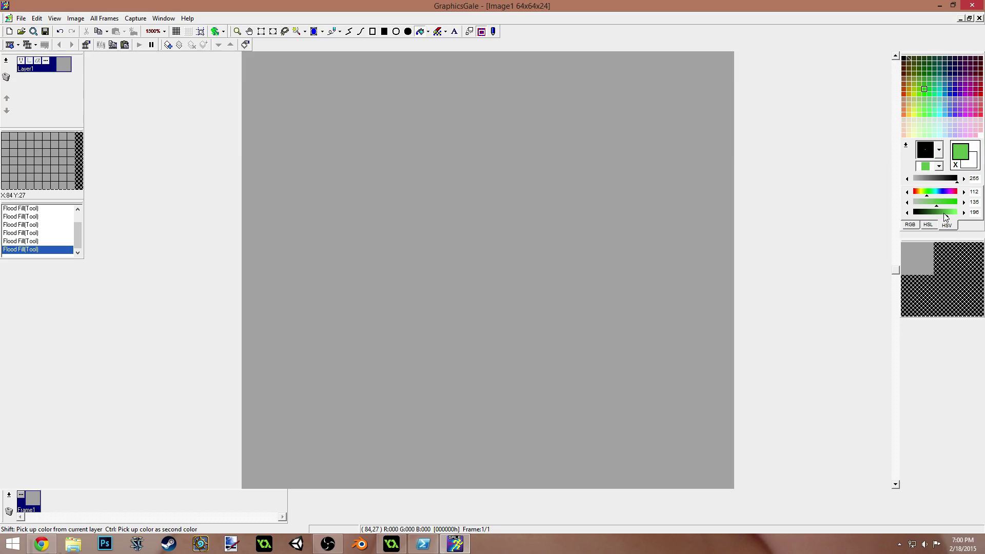
{"action": "left_click", "coordinate": [945, 89]}
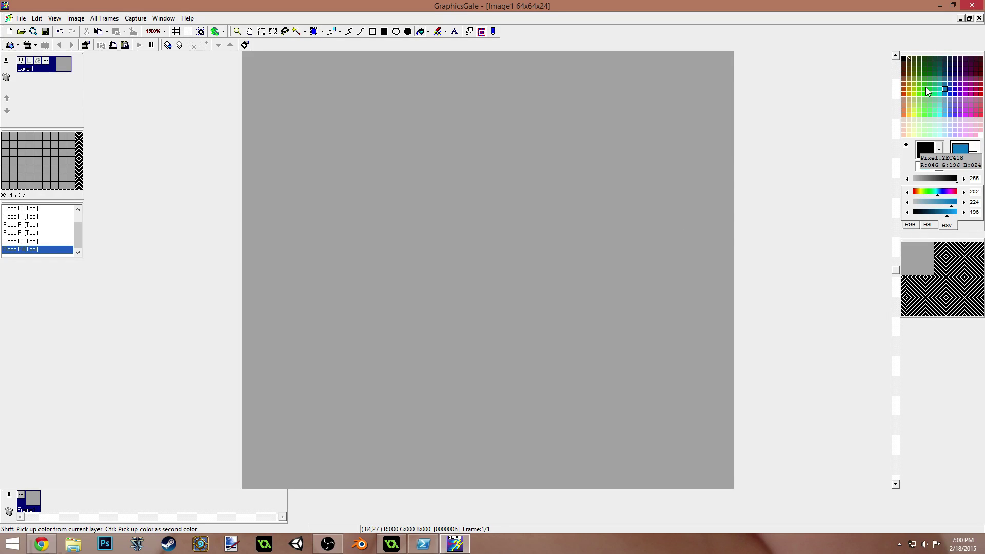
{"action": "left_click", "coordinate": [920, 90]}
Step: Mix a brown from the olive-yellow palette swatch by setting hue 38, saturation 129 and value 162, and activate the Pen tool
{"action": "left_click", "coordinate": [913, 89]}
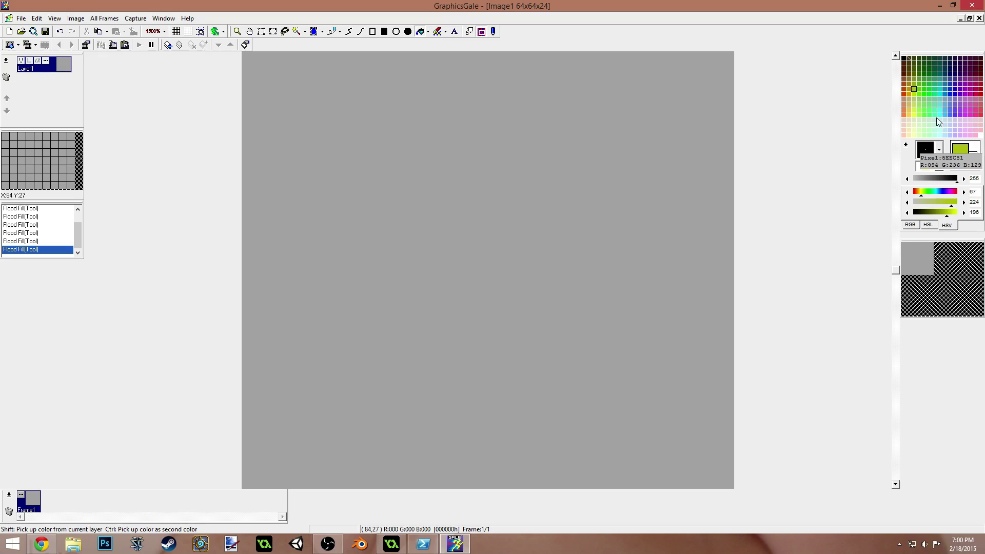
{"action": "left_click", "coordinate": [921, 196]}
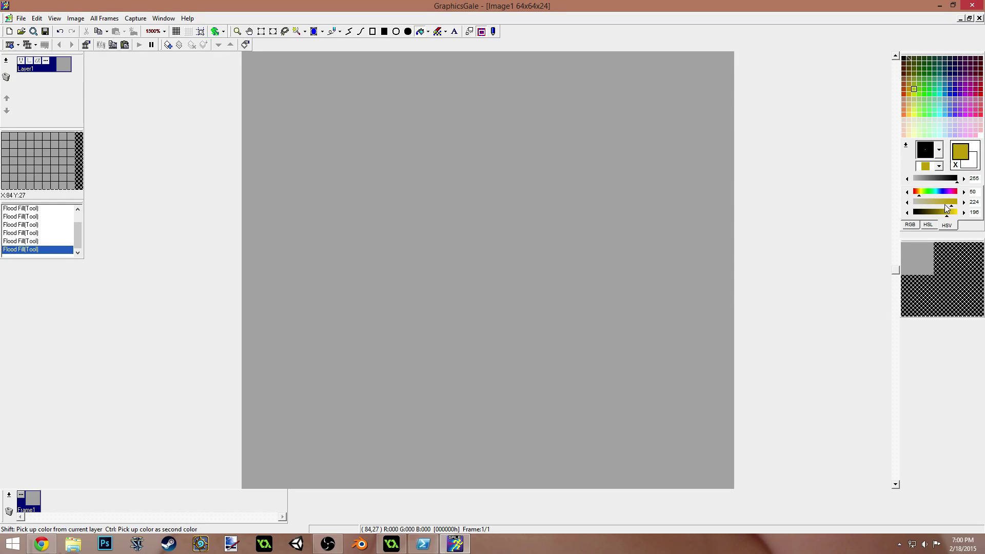
{"action": "left_click", "coordinate": [936, 203]}
{"action": "left_click", "coordinate": [918, 194]}
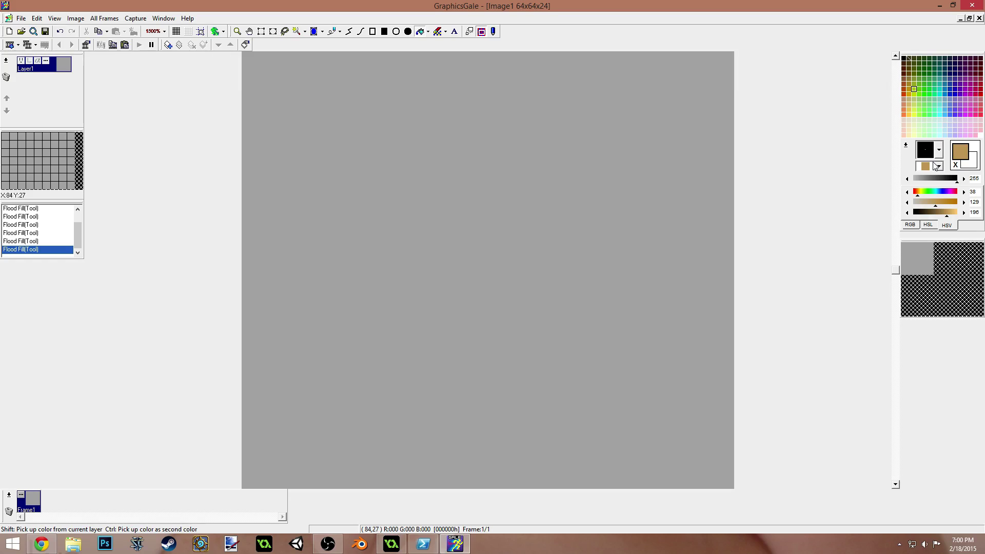
{"action": "key", "text": "p"}
{"action": "left_click", "coordinate": [376, 278]}
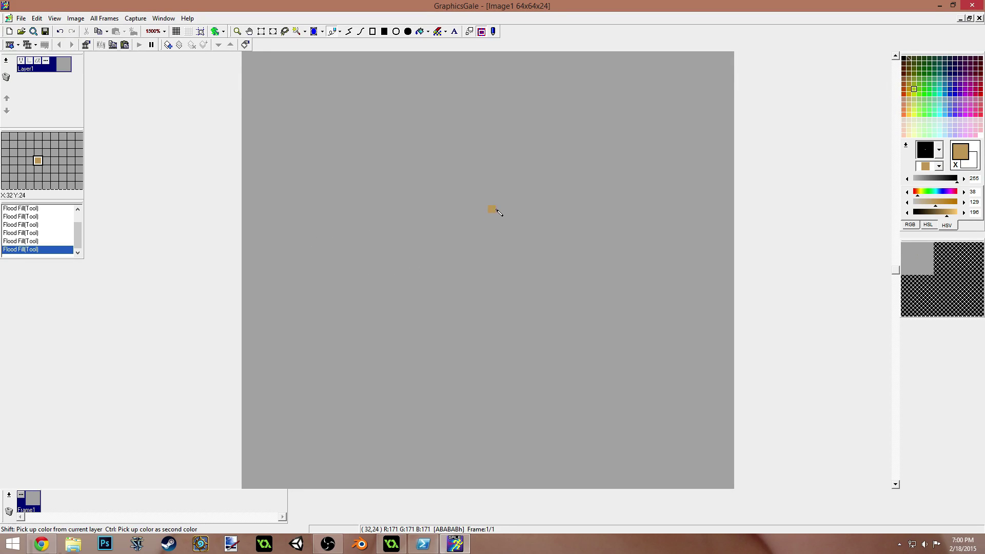
{"action": "left_click_drag", "start_coordinate": [949, 212], "coordinate": [944, 214]}
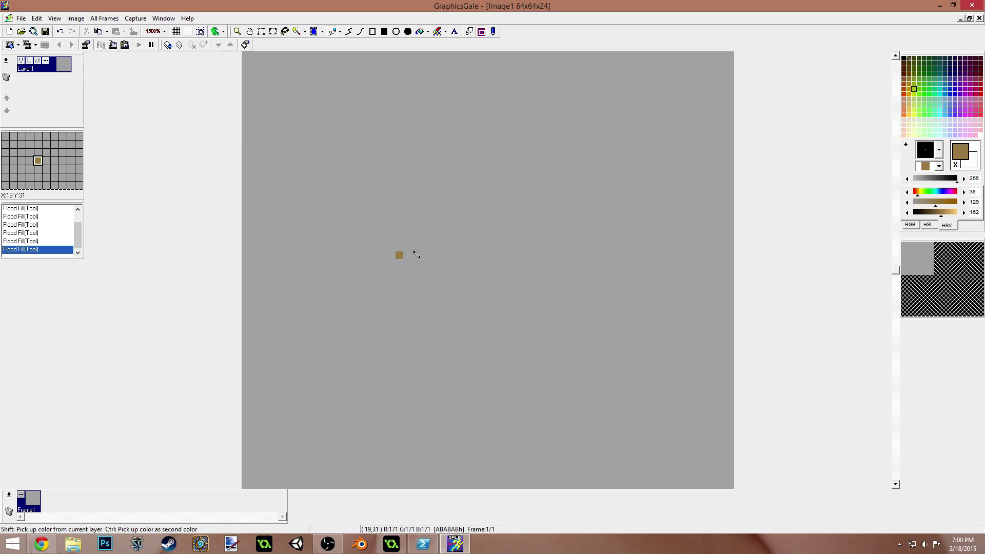
Step: Try sketching the sprite in brown with curved pen strokes on the gray canvas
{"action": "mouse_move", "coordinate": [416, 255]}
{"action": "left_mouse_down"}
{"action": "mouse_move", "coordinate": [351, 315]}
{"action": "mouse_move", "coordinate": [345, 381]}
{"action": "left_mouse_up"}
{"action": "left_click_drag", "start_coordinate": [353, 359], "coordinate": [352, 380]}
{"action": "scroll", "coordinate": [484, 221], "scroll_direction": "down", "scroll_amount": 1}
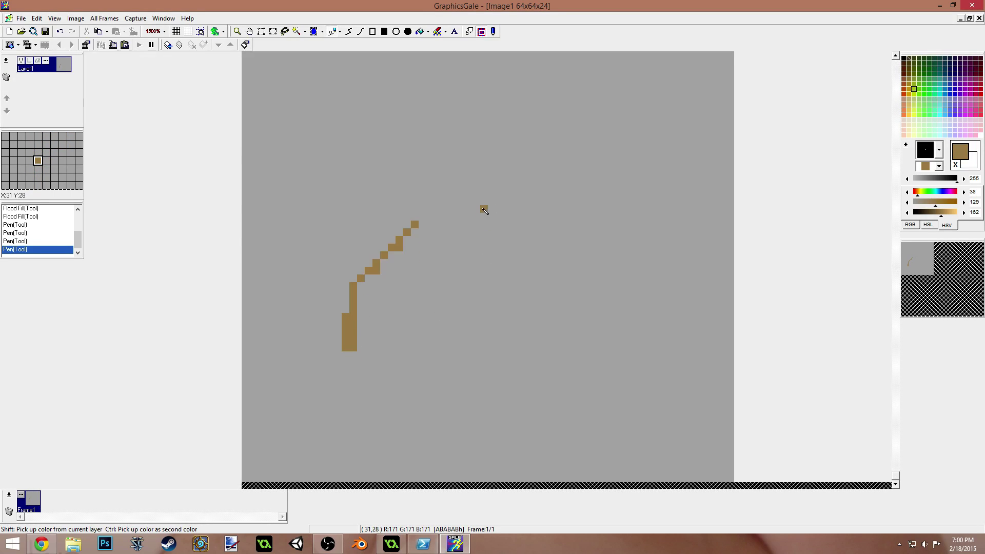
{"action": "scroll", "coordinate": [503, 212], "scroll_direction": "up", "scroll_amount": 2}
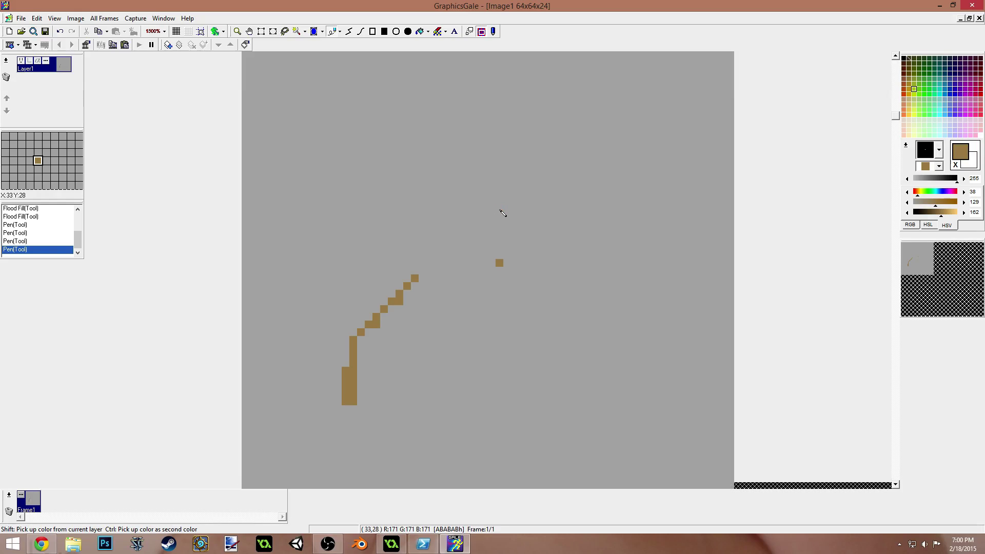
{"action": "scroll", "coordinate": [421, 339], "scroll_direction": "down", "scroll_amount": 2}
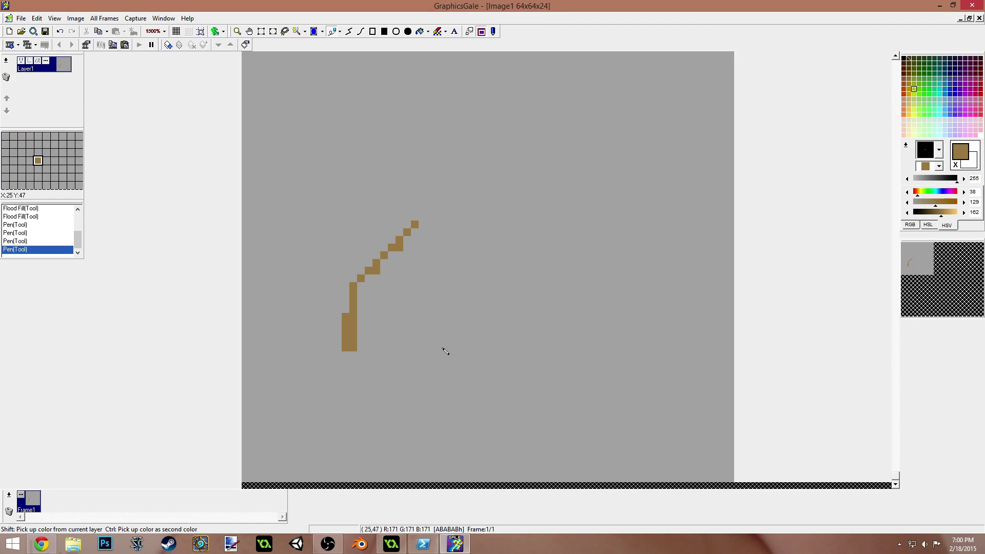
{"action": "mouse_move", "coordinate": [357, 365]}
{"action": "left_mouse_down"}
{"action": "mouse_move", "coordinate": [425, 388]}
{"action": "mouse_move", "coordinate": [415, 389]}
{"action": "mouse_move", "coordinate": [408, 331]}
{"action": "mouse_move", "coordinate": [408, 379]}
{"action": "mouse_move", "coordinate": [412, 314]}
{"action": "mouse_move", "coordinate": [417, 375]}
{"action": "mouse_move", "coordinate": [439, 281]}
{"action": "mouse_move", "coordinate": [482, 247]}
{"action": "mouse_move", "coordinate": [433, 314]}
{"action": "mouse_move", "coordinate": [413, 310]}
{"action": "left_mouse_up"}
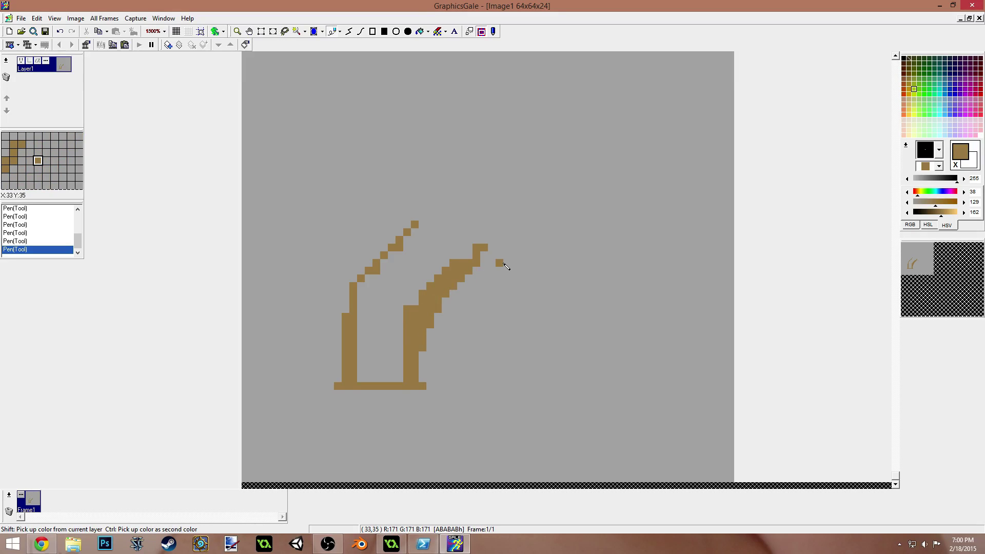
Step: Undo all the brown pen strokes to clear the canvas back to plain gray
{"action": "key", "text": "ctrl+z"}
{"action": "key", "text": "ctrl+z"}
{"action": "key", "text": "ctrl+z"}
{"action": "key", "text": "ctrl+z"}
{"action": "key", "text": "ctrl+z"}
{"action": "key", "text": "ctrl+z"}
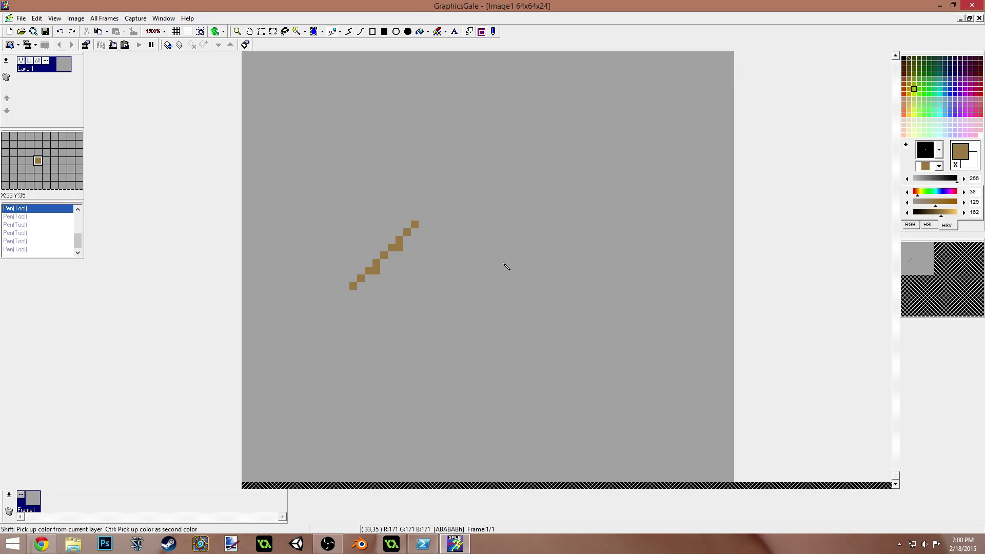
Step: At 1000% magnification, draw a thick brown ring for the head in the upper middle of the canvas
{"action": "scroll", "coordinate": [540, 272], "scroll_direction": "up", "scroll_amount": 1}
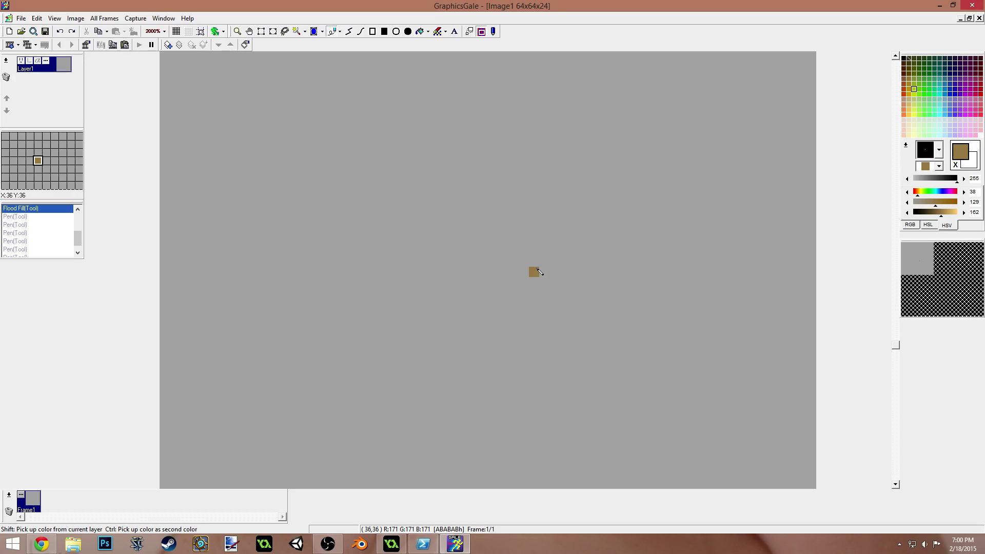
{"action": "scroll", "coordinate": [540, 272], "scroll_direction": "down", "scroll_amount": 2}
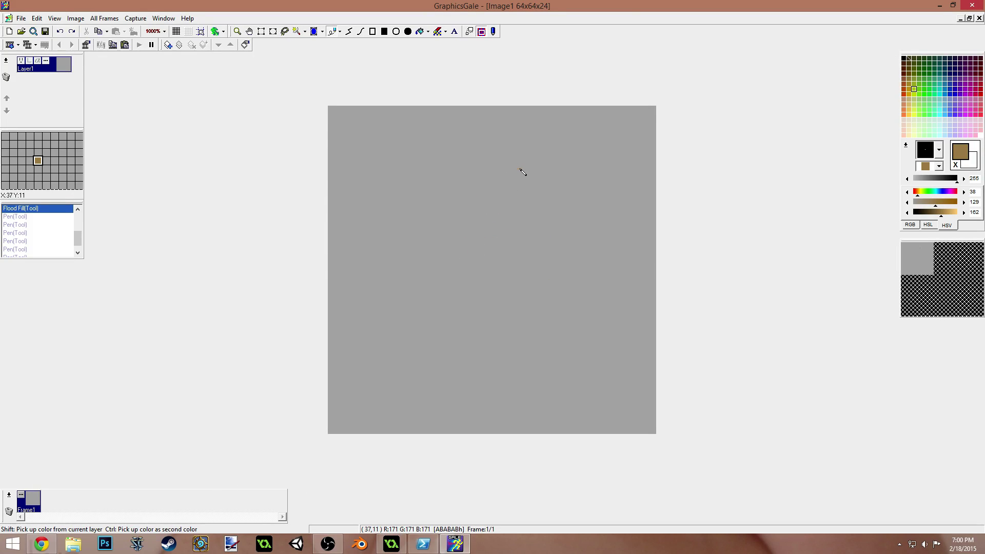
{"action": "mouse_move", "coordinate": [508, 180]}
{"action": "left_mouse_down"}
{"action": "mouse_move", "coordinate": [475, 172]}
{"action": "mouse_move", "coordinate": [483, 215]}
{"action": "mouse_move", "coordinate": [508, 177]}
{"action": "left_mouse_up"}
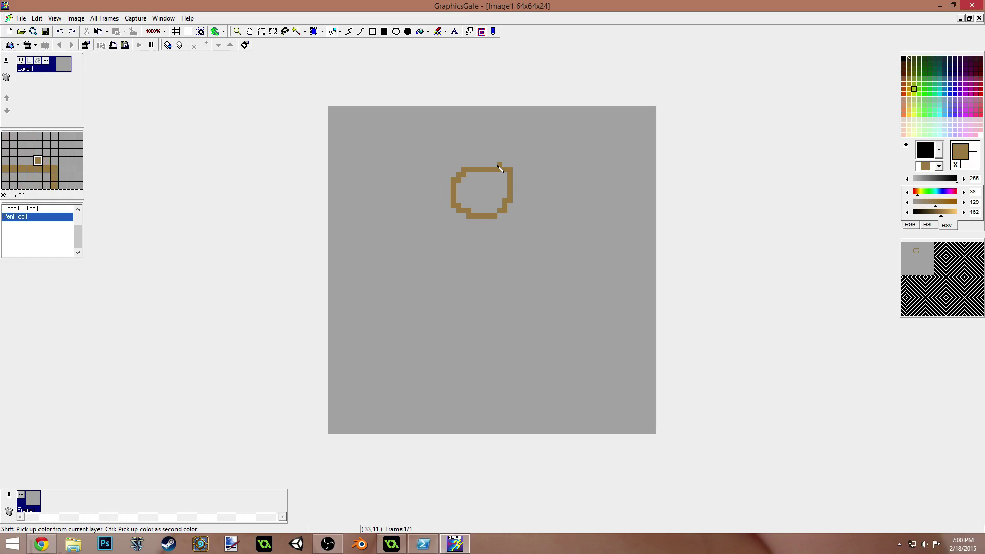
{"action": "mouse_move", "coordinate": [466, 215]}
{"action": "left_mouse_down"}
{"action": "mouse_move", "coordinate": [497, 219]}
{"action": "mouse_move", "coordinate": [515, 193]}
{"action": "mouse_move", "coordinate": [493, 165]}
{"action": "mouse_move", "coordinate": [454, 169]}
{"action": "mouse_move", "coordinate": [466, 209]}
{"action": "mouse_move", "coordinate": [520, 226]}
{"action": "mouse_move", "coordinate": [526, 194]}
{"action": "mouse_move", "coordinate": [497, 168]}
{"action": "mouse_move", "coordinate": [452, 183]}
{"action": "mouse_move", "coordinate": [464, 223]}
{"action": "mouse_move", "coordinate": [497, 227]}
{"action": "mouse_move", "coordinate": [514, 193]}
{"action": "mouse_move", "coordinate": [504, 173]}
{"action": "mouse_move", "coordinate": [474, 161]}
{"action": "mouse_move", "coordinate": [451, 200]}
{"action": "mouse_move", "coordinate": [485, 232]}
{"action": "left_mouse_up"}
{"action": "left_click", "coordinate": [556, 180]}
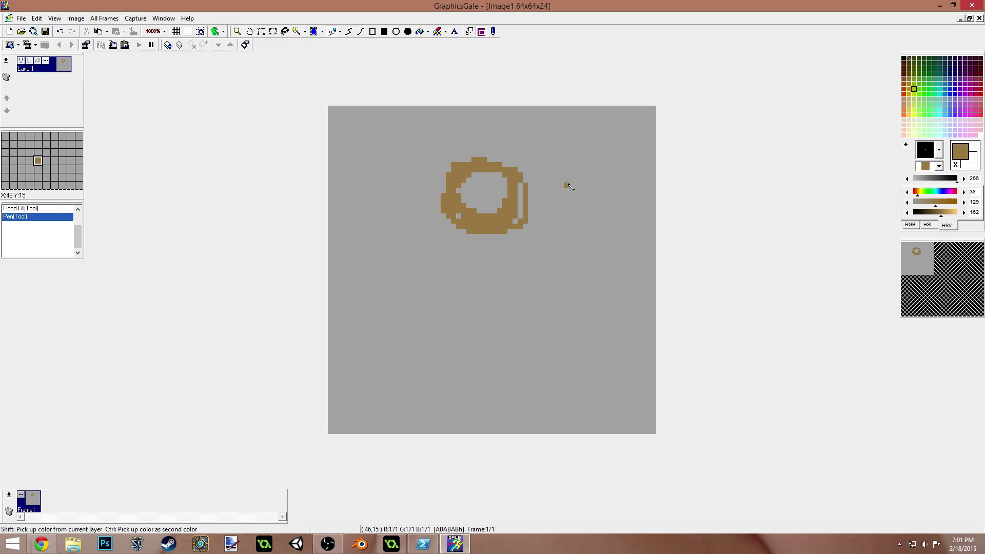
Step: Trim the ring's outer edge with the sampled background gray and paint its interior brown to form a solid round head
{"action": "right_click", "coordinate": [557, 156]}
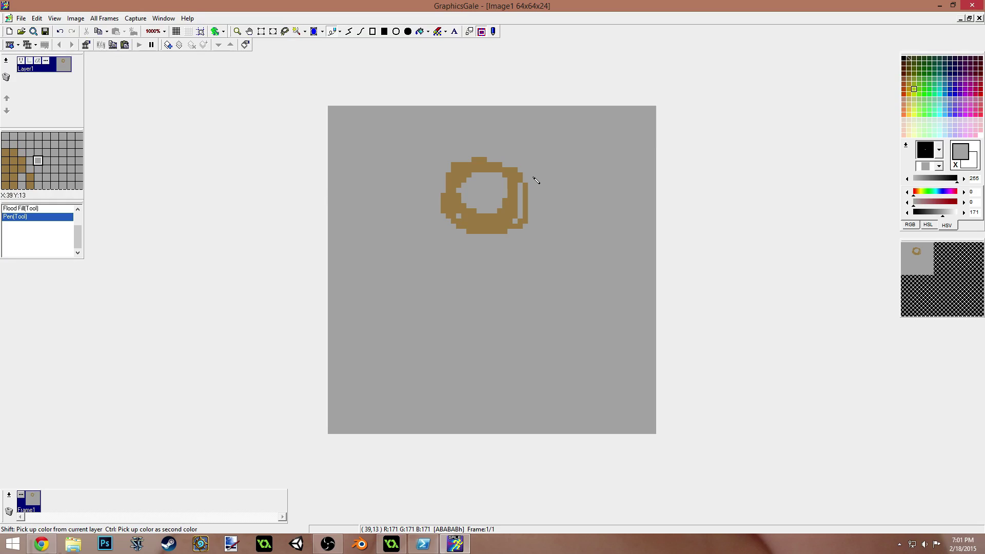
{"action": "mouse_move", "coordinate": [521, 171]}
{"action": "left_mouse_down"}
{"action": "mouse_move", "coordinate": [526, 229]}
{"action": "mouse_move", "coordinate": [521, 221]}
{"action": "mouse_move", "coordinate": [515, 233]}
{"action": "mouse_move", "coordinate": [517, 216]}
{"action": "mouse_move", "coordinate": [504, 232]}
{"action": "mouse_move", "coordinate": [455, 237]}
{"action": "left_mouse_up"}
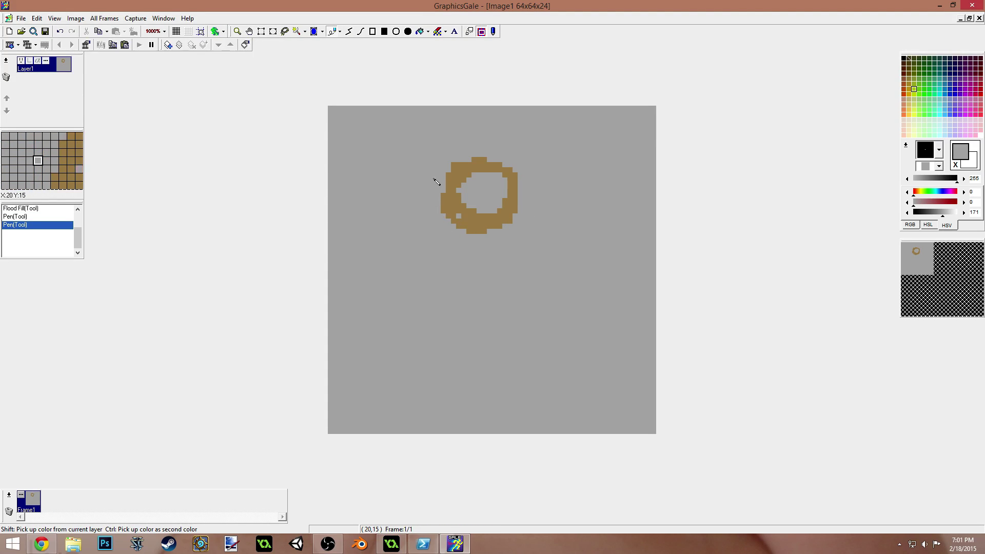
{"action": "left_click", "coordinate": [488, 172], "text": "shift"}
{"action": "mouse_move", "coordinate": [488, 174]}
{"action": "left_mouse_down"}
{"action": "mouse_move", "coordinate": [492, 211]}
{"action": "mouse_move", "coordinate": [475, 198]}
{"action": "mouse_move", "coordinate": [478, 173]}
{"action": "mouse_move", "coordinate": [479, 208]}
{"action": "mouse_move", "coordinate": [498, 186]}
{"action": "mouse_move", "coordinate": [503, 197]}
{"action": "mouse_move", "coordinate": [496, 183]}
{"action": "left_mouse_up"}
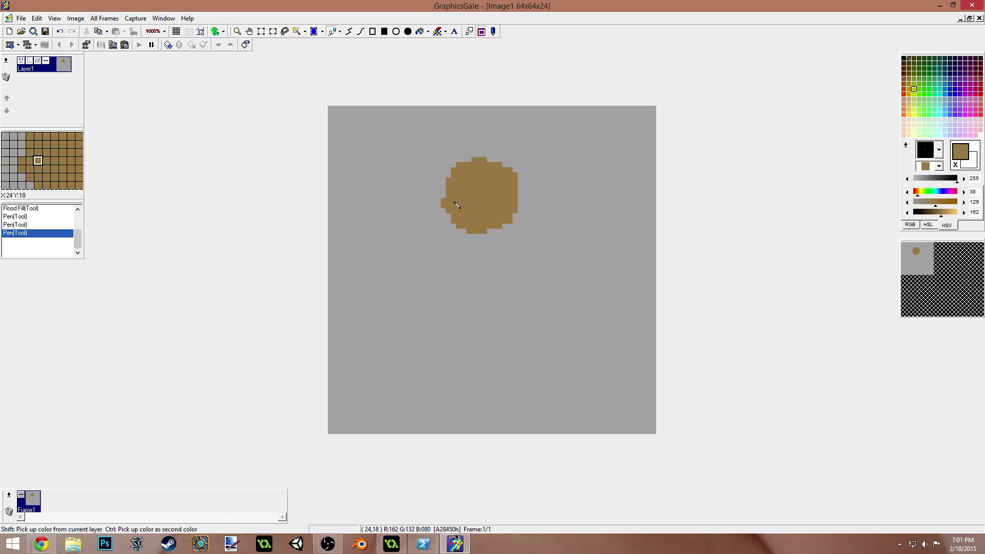
{"action": "left_click", "coordinate": [439, 204], "text": "shift"}
{"action": "left_click", "coordinate": [444, 201]}
{"action": "left_click", "coordinate": [479, 213], "text": "shift"}
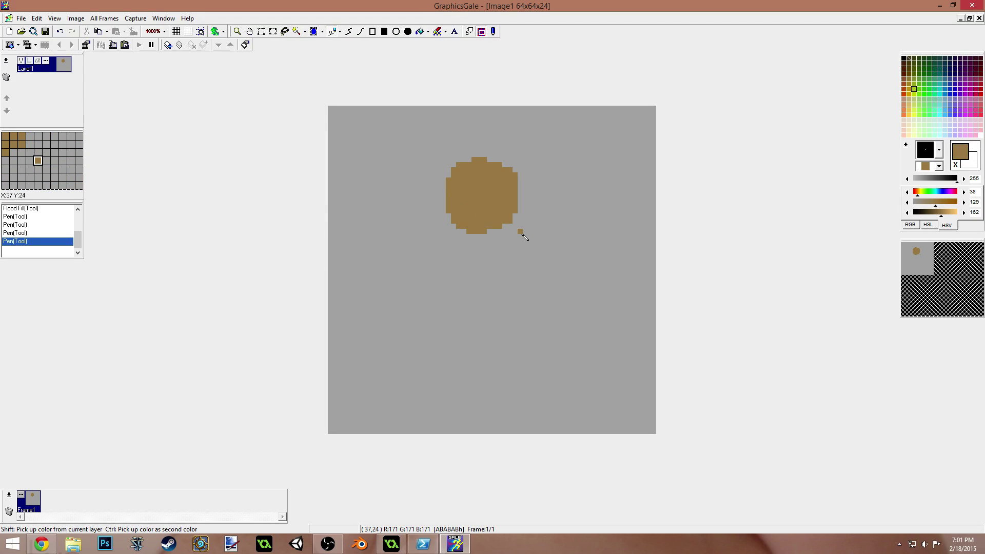
Step: Draw a brown neck and a rectangular torso outline directly below the head
{"action": "left_click", "coordinate": [464, 241]}
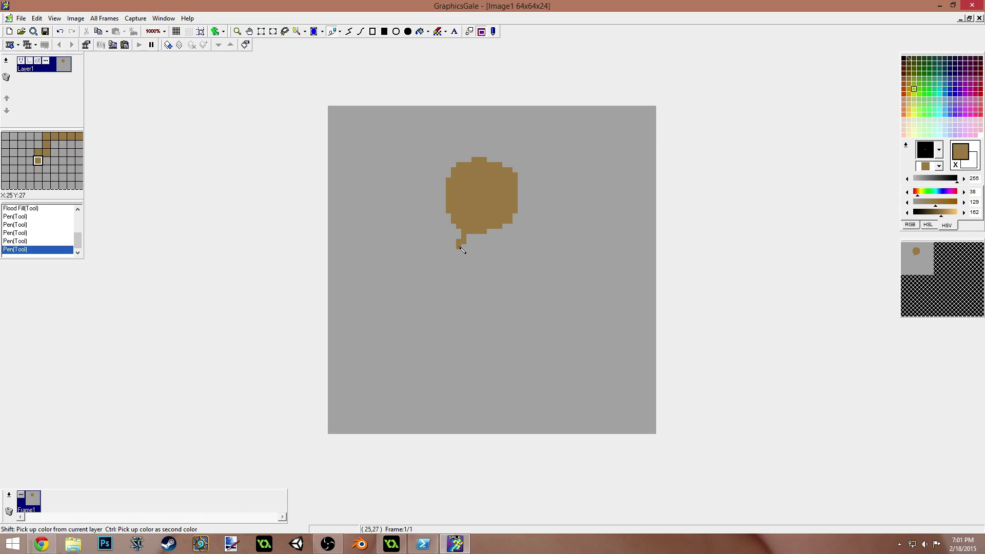
{"action": "mouse_move", "coordinate": [459, 257]}
{"action": "left_mouse_down"}
{"action": "mouse_move", "coordinate": [460, 311]}
{"action": "mouse_move", "coordinate": [512, 309]}
{"action": "mouse_move", "coordinate": [519, 303]}
{"action": "mouse_move", "coordinate": [508, 230]}
{"action": "mouse_move", "coordinate": [499, 230]}
{"action": "mouse_move", "coordinate": [509, 244]}
{"action": "mouse_move", "coordinate": [508, 306]}
{"action": "mouse_move", "coordinate": [512, 280]}
{"action": "mouse_move", "coordinate": [511, 300]}
{"action": "mouse_move", "coordinate": [530, 288]}
{"action": "mouse_move", "coordinate": [518, 308]}
{"action": "mouse_move", "coordinate": [517, 277]}
{"action": "mouse_move", "coordinate": [505, 271]}
{"action": "mouse_move", "coordinate": [492, 233]}
{"action": "mouse_move", "coordinate": [470, 252]}
{"action": "left_mouse_up"}
{"action": "left_click", "coordinate": [530, 287], "text": "shift"}
{"action": "left_click", "coordinate": [520, 310]}
{"action": "left_click", "coordinate": [505, 266], "text": "shift"}
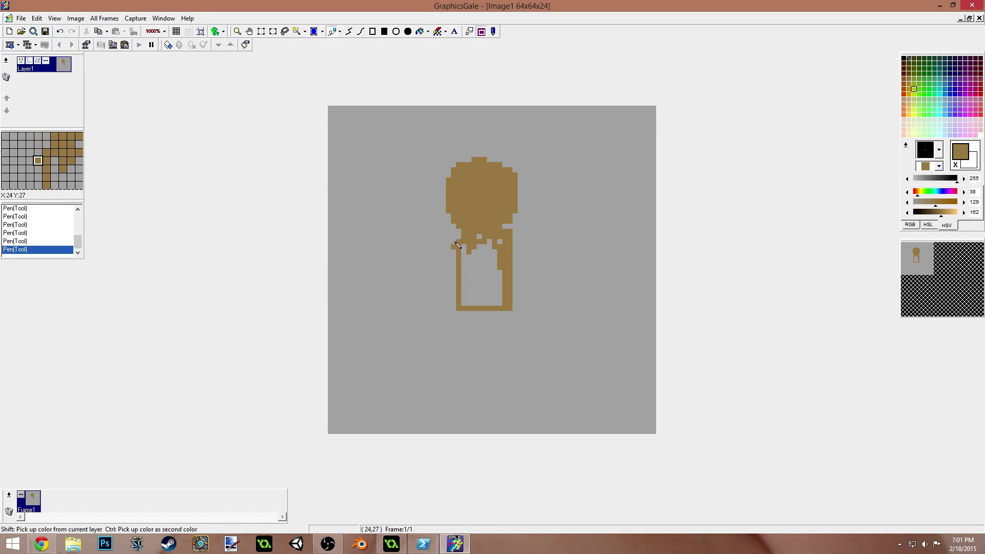
{"action": "mouse_move", "coordinate": [451, 246]}
{"action": "left_mouse_down"}
{"action": "mouse_move", "coordinate": [464, 241]}
{"action": "mouse_move", "coordinate": [471, 254]}
{"action": "left_mouse_up"}
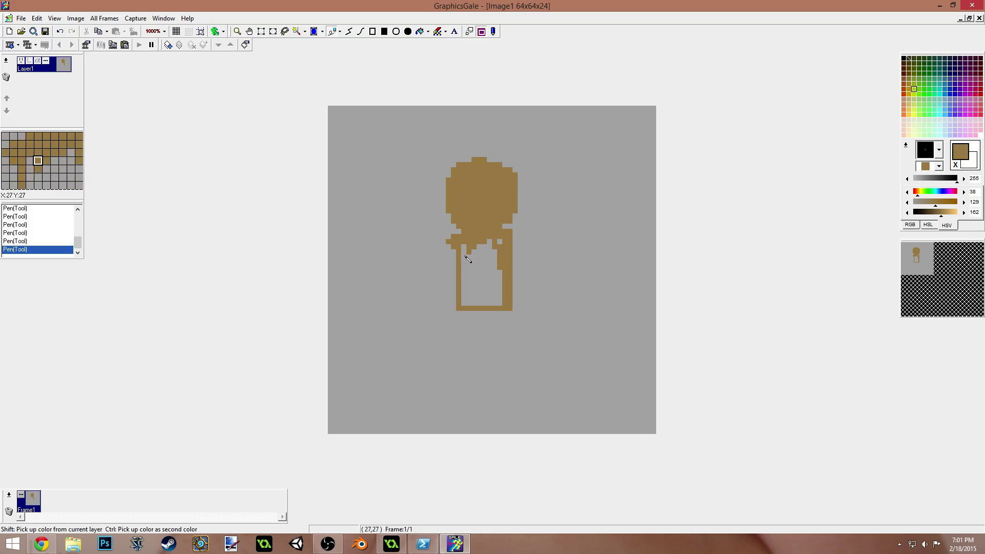
{"action": "mouse_move", "coordinate": [465, 296]}
{"action": "left_mouse_down"}
{"action": "mouse_move", "coordinate": [509, 311]}
{"action": "mouse_move", "coordinate": [474, 303]}
{"action": "mouse_move", "coordinate": [472, 263]}
{"action": "mouse_move", "coordinate": [488, 273]}
{"action": "left_mouse_up"}
Step: Flood-fill the torso's interior and the small gaps near the neck with brown
{"action": "key", "text": "f"}
{"action": "left_click", "coordinate": [490, 277]}
{"action": "left_click", "coordinate": [473, 265]}
{"action": "left_click", "coordinate": [498, 240]}
Step: Clean up the torso's edges with background gray and widen both of its sides by one brown pixel above the waist
{"action": "key", "text": "p"}
{"action": "right_click", "coordinate": [520, 280]}
{"action": "left_click", "coordinate": [515, 308]}
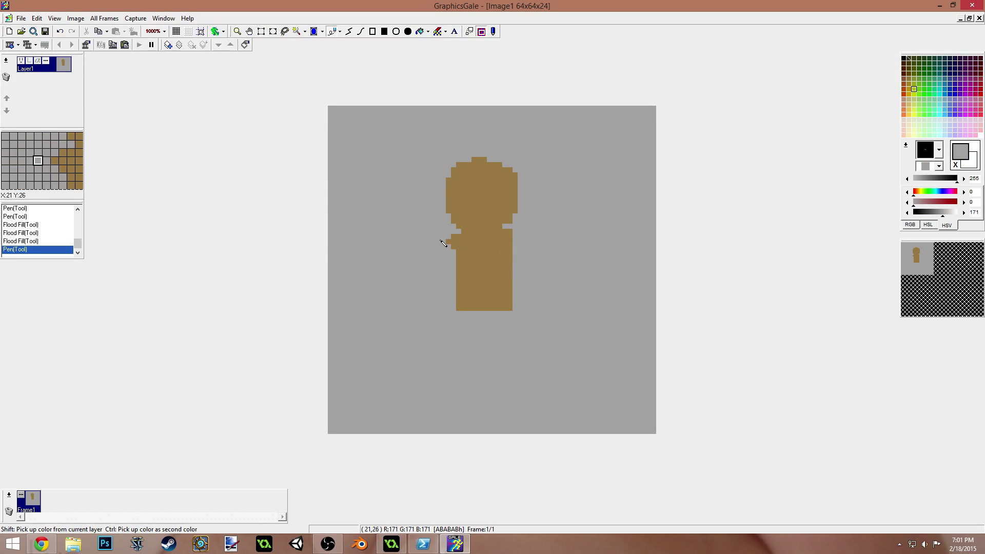
{"action": "mouse_move", "coordinate": [453, 248]}
{"action": "left_mouse_down"}
{"action": "mouse_move", "coordinate": [512, 232]}
{"action": "mouse_move", "coordinate": [499, 262]}
{"action": "mouse_move", "coordinate": [473, 261]}
{"action": "mouse_move", "coordinate": [452, 237]}
{"action": "mouse_move", "coordinate": [453, 284]}
{"action": "left_mouse_up"}
{"action": "right_click", "coordinate": [503, 264]}
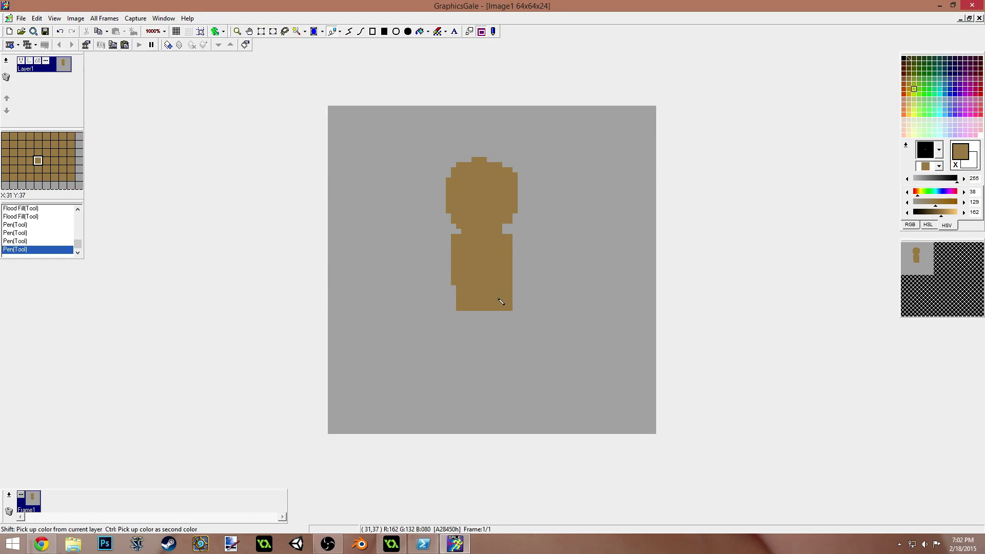
{"action": "left_click_drag", "start_coordinate": [514, 292], "coordinate": [515, 240]}
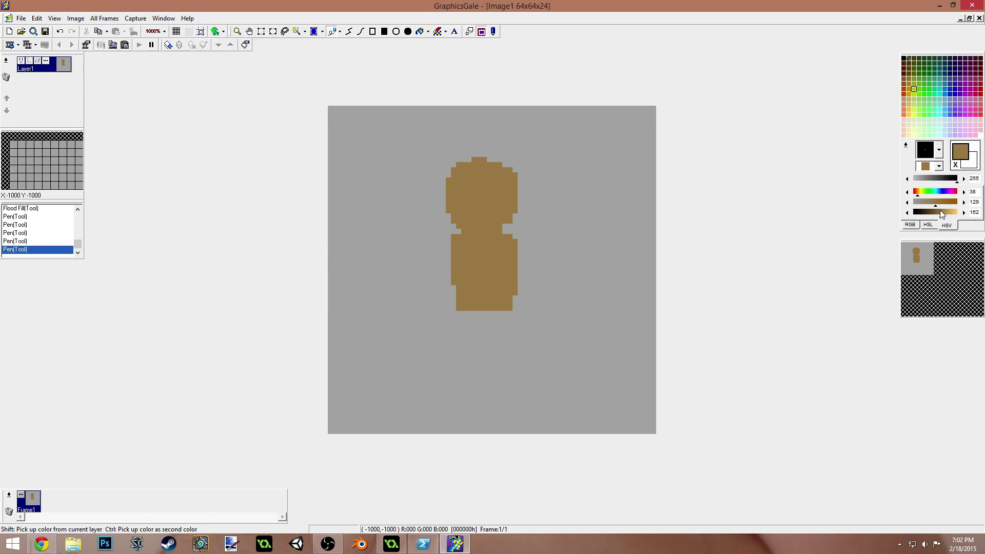
Step: Mix a lighter brown with saturation 93 and value 177, and draw the front arm and the forward leg with its foot
{"action": "left_click_drag", "start_coordinate": [936, 207], "coordinate": [933, 206]}
{"action": "left_click_drag", "start_coordinate": [942, 217], "coordinate": [944, 217]}
{"action": "mouse_move", "coordinate": [519, 239]}
{"action": "left_mouse_down"}
{"action": "mouse_move", "coordinate": [532, 274]}
{"action": "mouse_move", "coordinate": [524, 255]}
{"action": "left_mouse_up"}
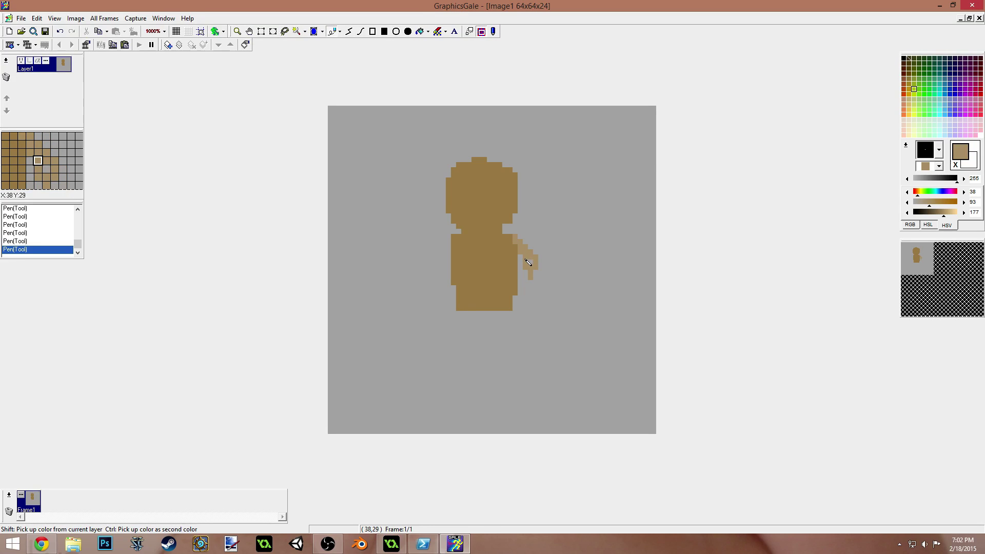
{"action": "right_click", "coordinate": [533, 242]}
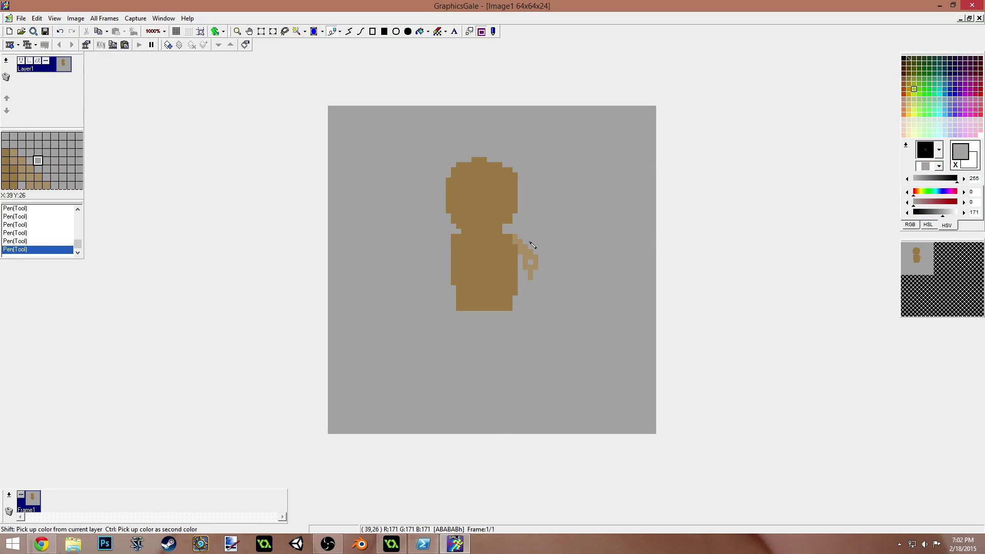
{"action": "left_click", "coordinate": [531, 259], "text": "ctrl"}
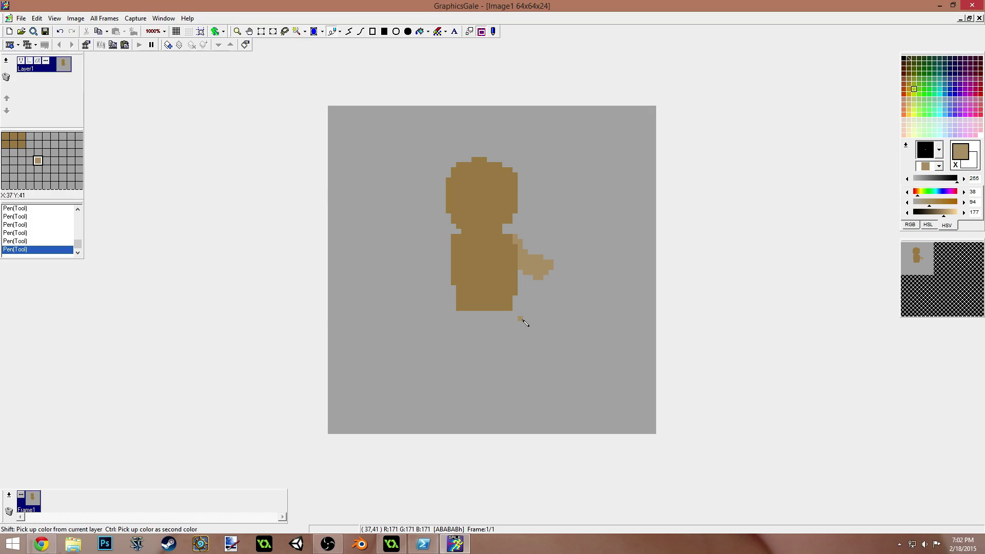
{"action": "left_click_drag", "start_coordinate": [518, 307], "coordinate": [532, 322]}
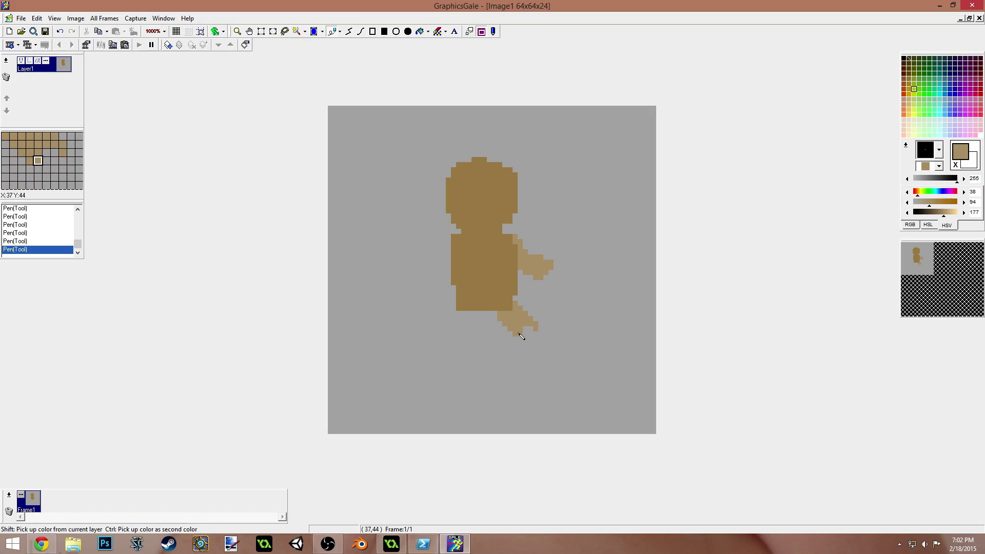
{"action": "mouse_move", "coordinate": [522, 362]}
{"action": "left_mouse_down"}
{"action": "mouse_move", "coordinate": [519, 342]}
{"action": "mouse_move", "coordinate": [518, 374]}
{"action": "mouse_move", "coordinate": [538, 373]}
{"action": "mouse_move", "coordinate": [538, 334]}
{"action": "mouse_move", "coordinate": [541, 376]}
{"action": "mouse_move", "coordinate": [530, 374]}
{"action": "mouse_move", "coordinate": [531, 342]}
{"action": "left_mouse_up"}
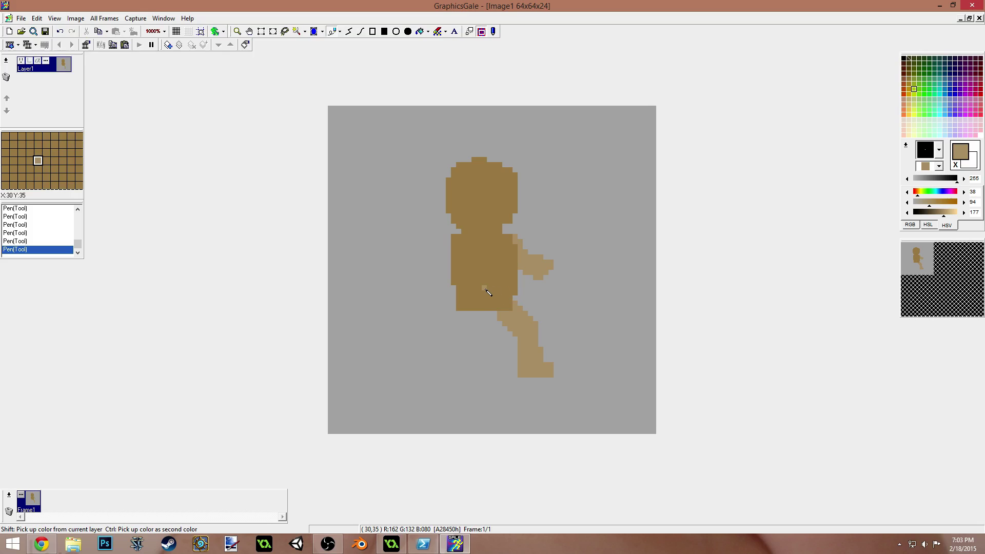
Step: Select the left part of the head and torso and shift it one pixel to the right to narrow the body
{"action": "key", "text": "s"}
{"action": "left_click_drag", "start_coordinate": [409, 137], "coordinate": [481, 356]}
{"action": "key", "text": "Right"}
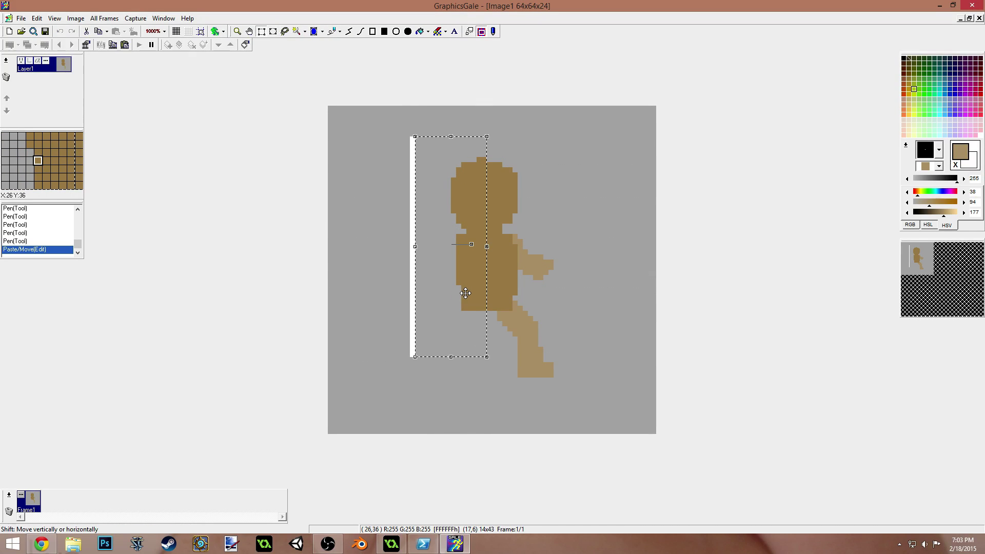
{"action": "left_click", "coordinate": [400, 260]}
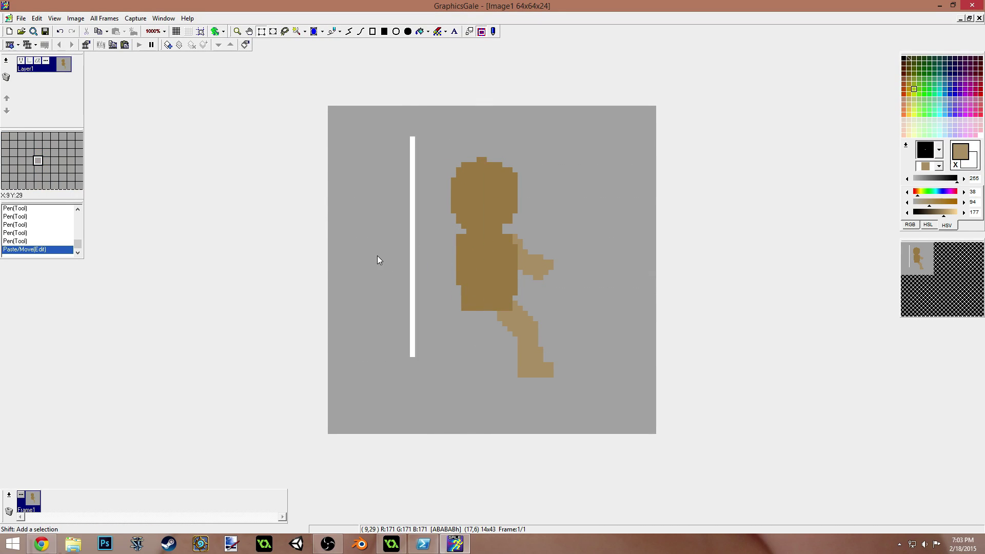
Step: Flood-fill the white strip left by the move with the sampled background gray, and pick up the body's brown again
{"action": "key", "text": "p"}
{"action": "right_click", "coordinate": [365, 227]}
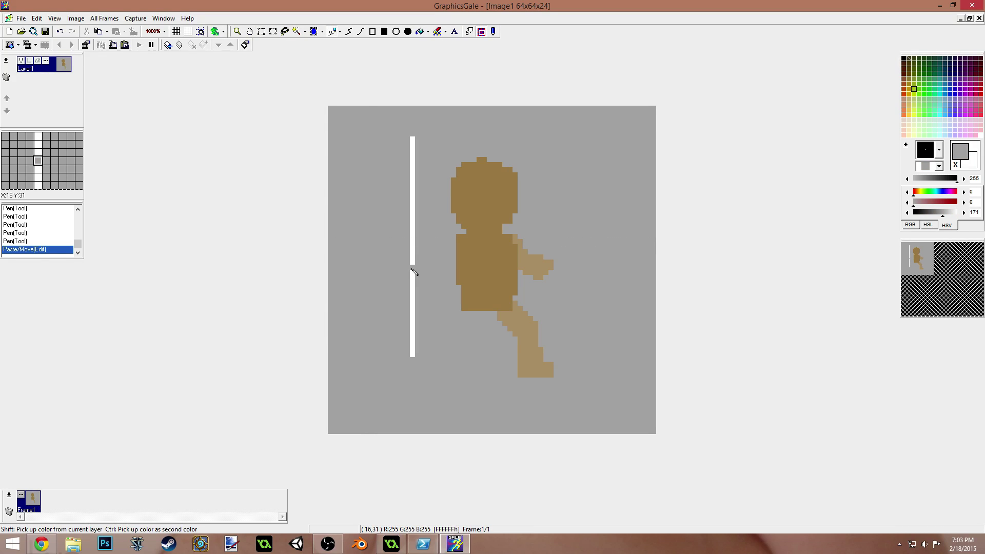
{"action": "key", "text": "f"}
{"action": "left_click", "coordinate": [412, 261]}
{"action": "left_click", "coordinate": [412, 262]}
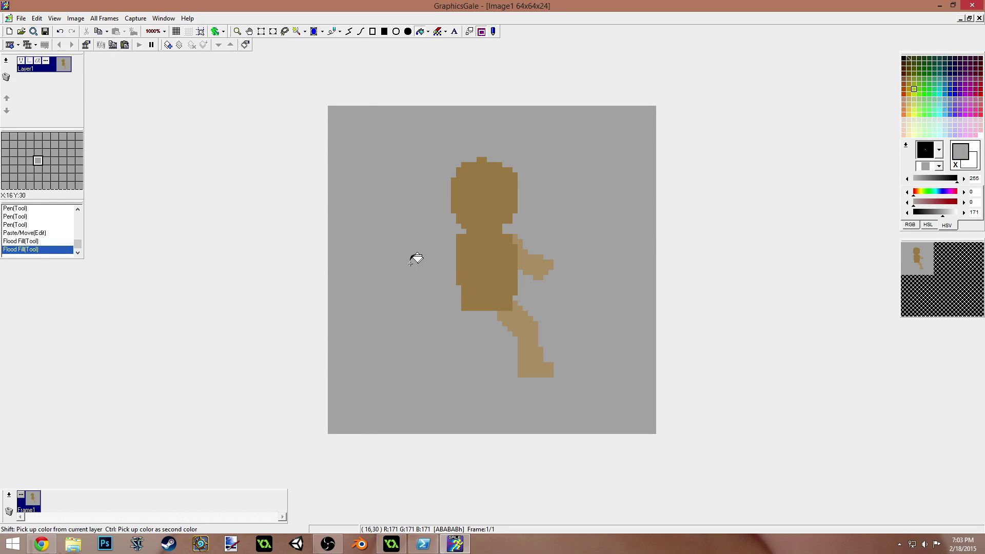
{"action": "right_click", "coordinate": [486, 265]}
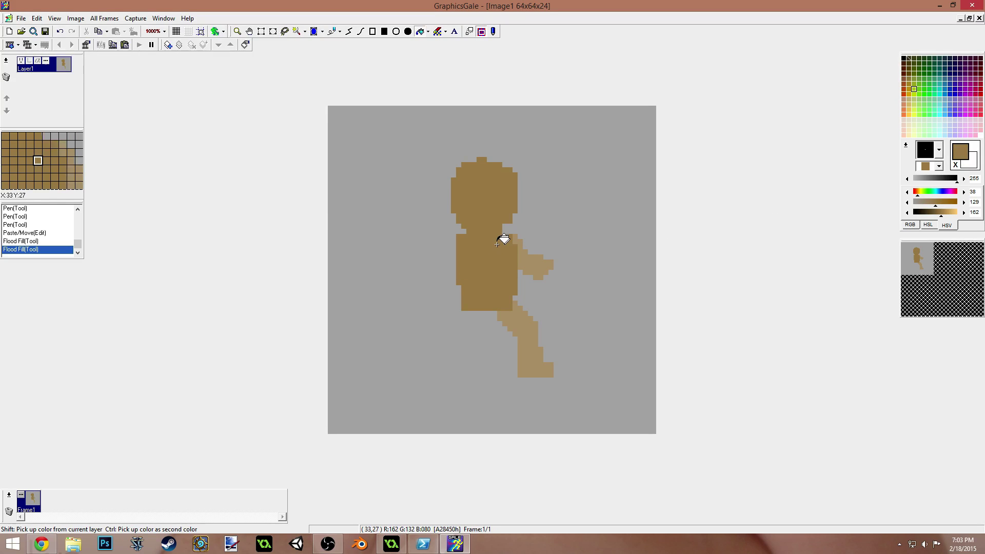
Step: Set the preview window's magnification to 200% and dock it between the canvas and the color palette
{"action": "right_click", "coordinate": [920, 262]}
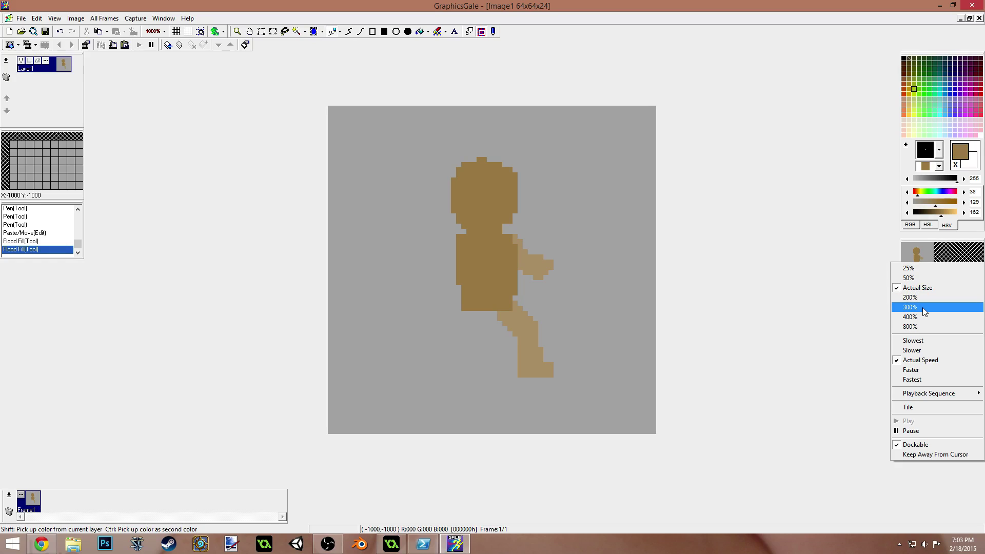
{"action": "left_click", "coordinate": [851, 311]}
{"action": "right_click", "coordinate": [921, 267]}
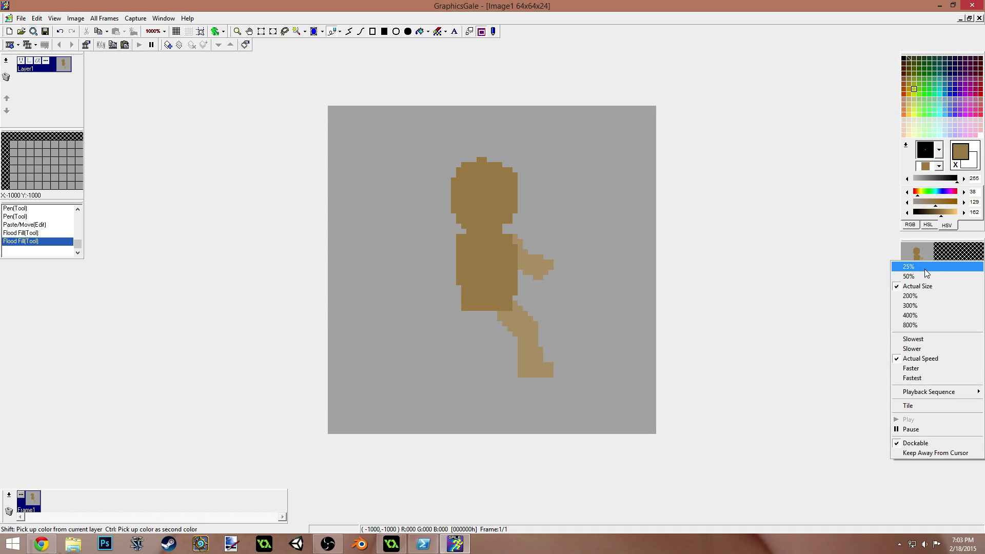
{"action": "left_click", "coordinate": [922, 301]}
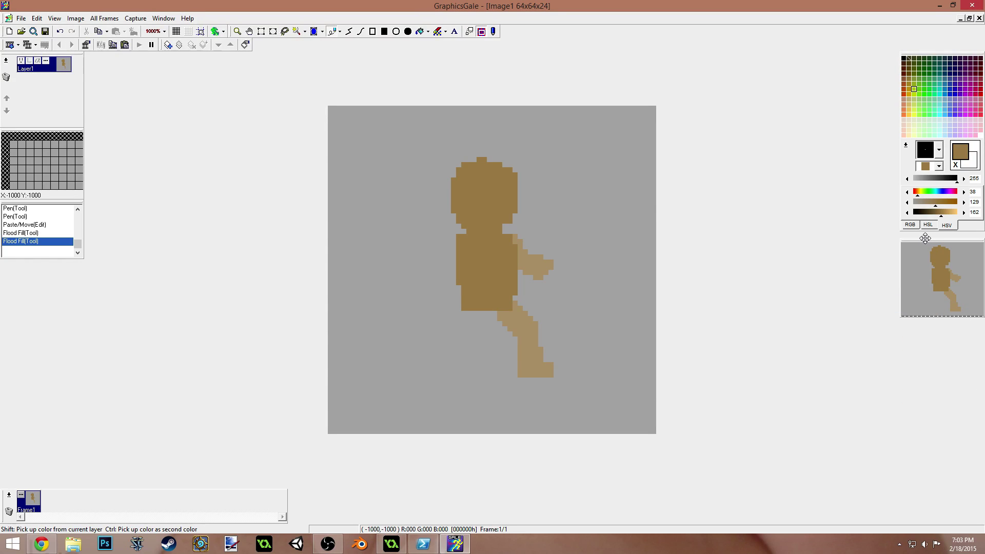
{"action": "left_click_drag", "start_coordinate": [925, 240], "coordinate": [855, 51]}
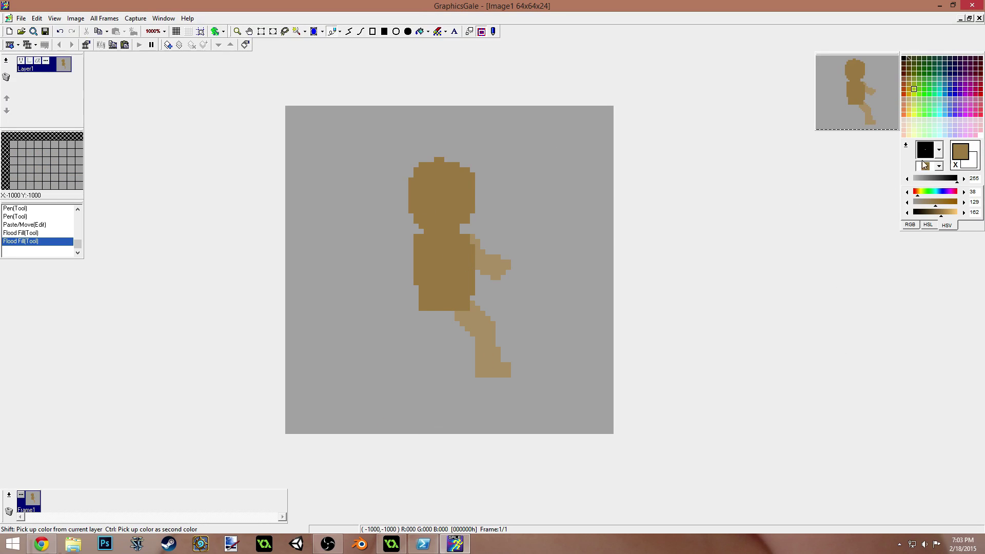
Step: Mix a darker brown with saturation 168 and value 138, and draw the rear leg and its foot below the torso
{"action": "left_click_drag", "start_coordinate": [934, 214], "coordinate": [938, 216]}
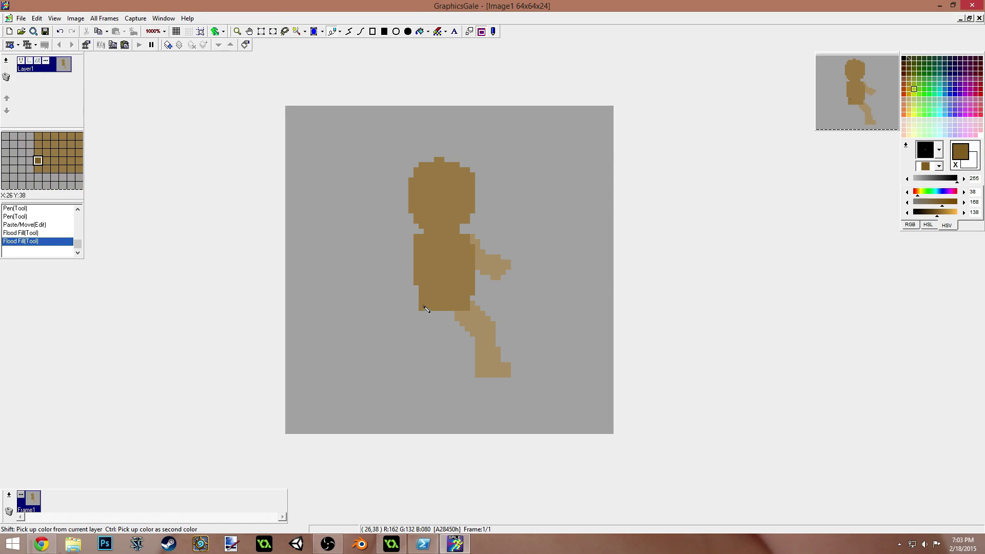
{"action": "mouse_move", "coordinate": [428, 304]}
{"action": "left_mouse_down"}
{"action": "mouse_move", "coordinate": [411, 317]}
{"action": "mouse_move", "coordinate": [428, 323]}
{"action": "mouse_move", "coordinate": [426, 302]}
{"action": "mouse_move", "coordinate": [435, 314]}
{"action": "mouse_move", "coordinate": [409, 330]}
{"action": "left_mouse_up"}
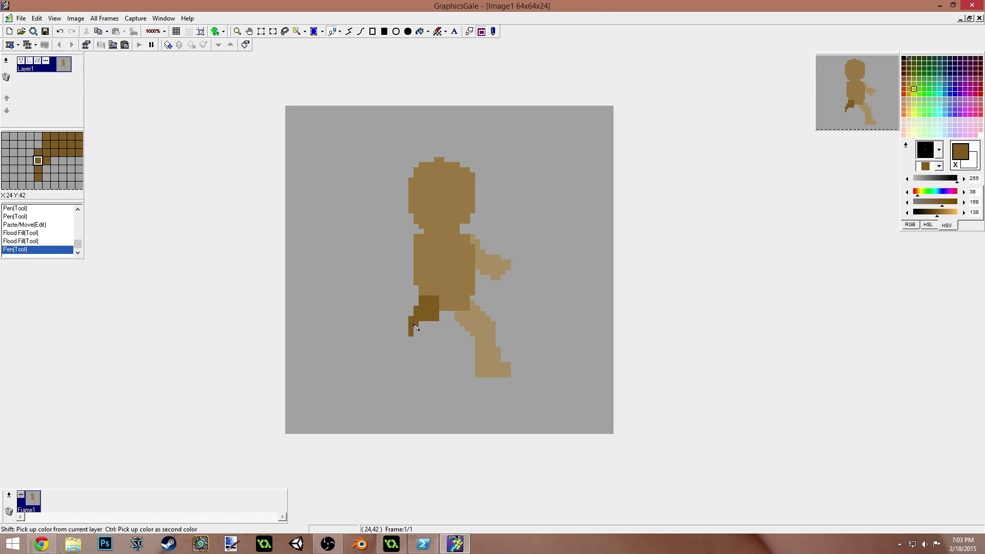
{"action": "left_click", "coordinate": [439, 332]}
{"action": "mouse_move", "coordinate": [413, 334]}
{"action": "left_mouse_down"}
{"action": "mouse_move", "coordinate": [409, 371]}
{"action": "mouse_move", "coordinate": [433, 377]}
{"action": "left_mouse_up"}
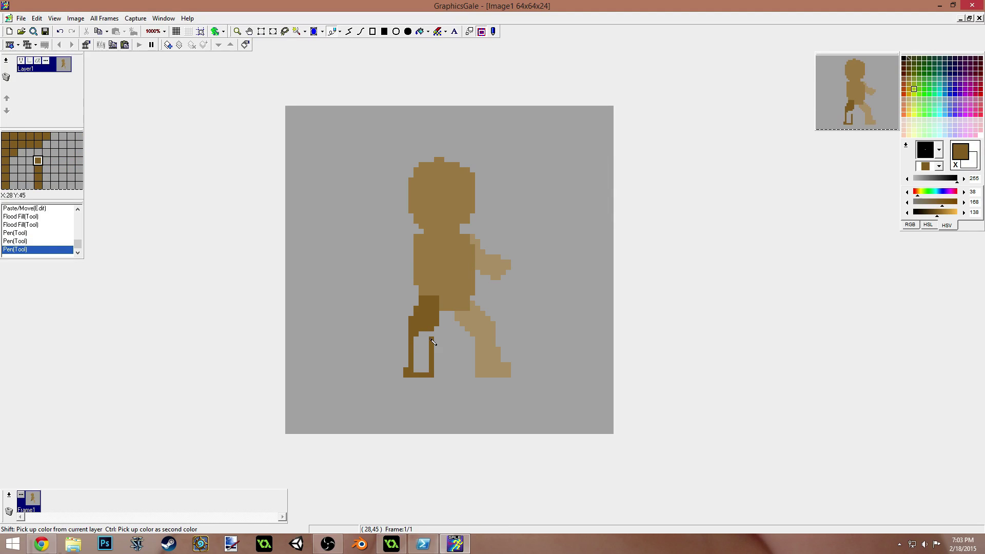
{"action": "left_click_drag", "start_coordinate": [437, 379], "coordinate": [409, 370]}
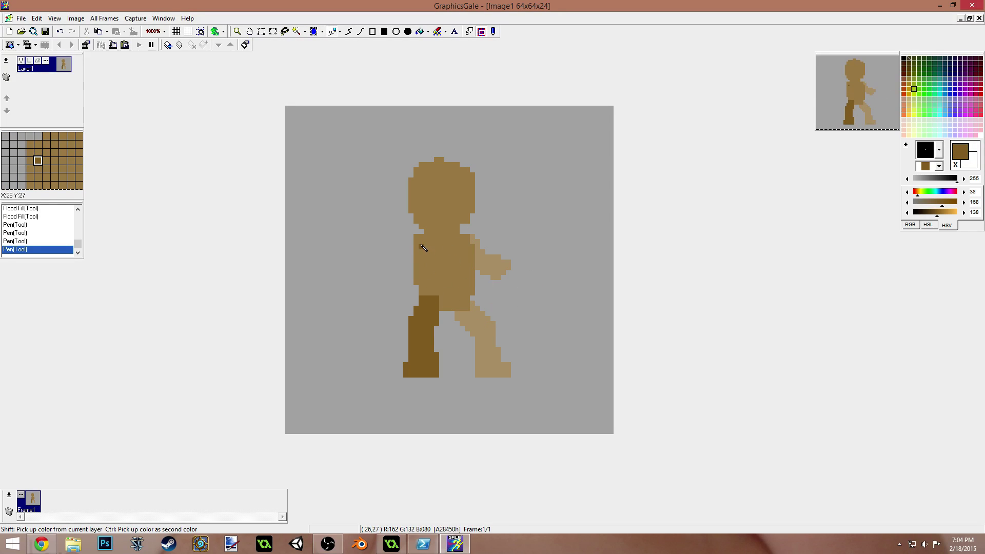
Step: Draw the bent rear arm and hand in the same dark brown, and clean its edges with sampled background gray and brown
{"action": "left_click_drag", "start_coordinate": [423, 245], "coordinate": [404, 260]}
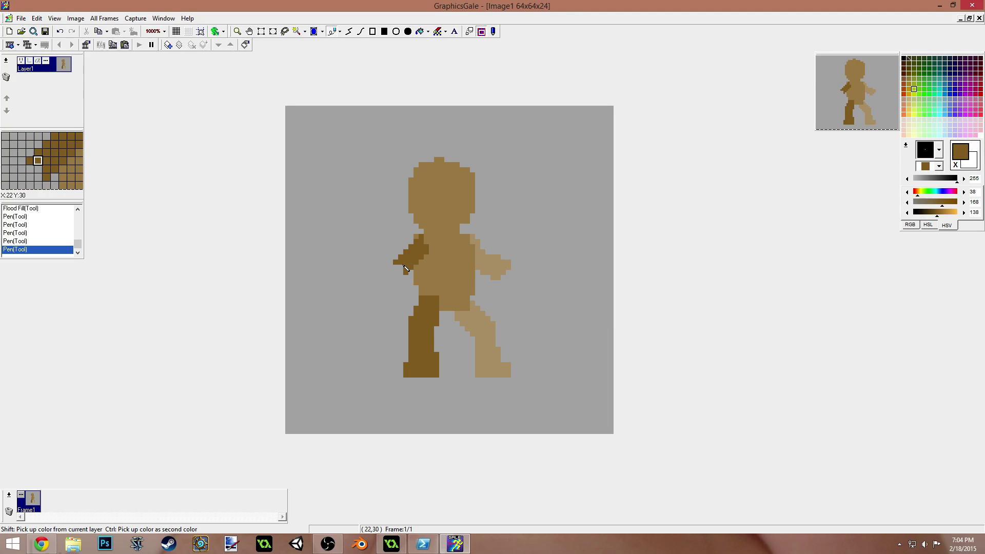
{"action": "left_click", "coordinate": [402, 270]}
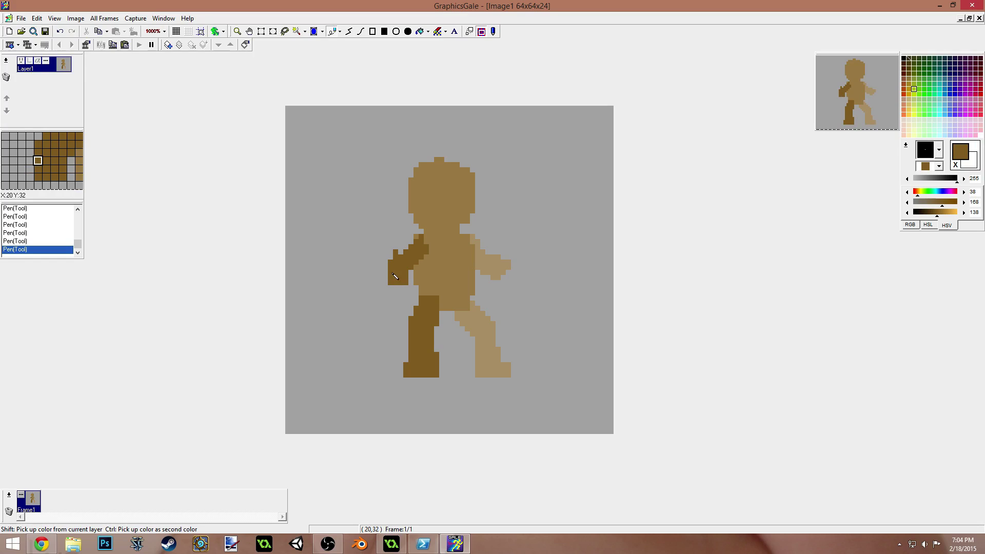
{"action": "left_click_drag", "start_coordinate": [402, 293], "coordinate": [390, 293]}
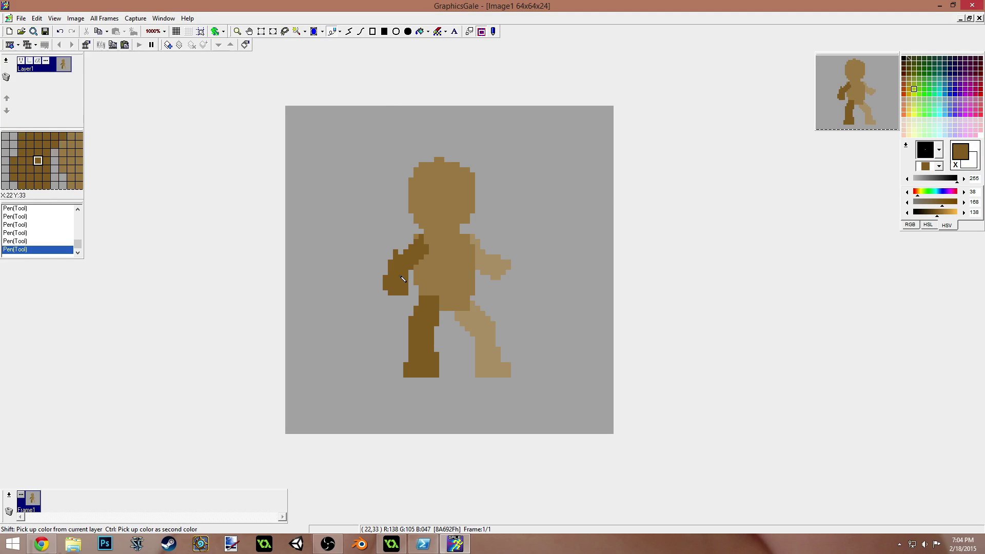
{"action": "left_click", "coordinate": [405, 250], "text": "shift"}
{"action": "left_click", "coordinate": [394, 254]}
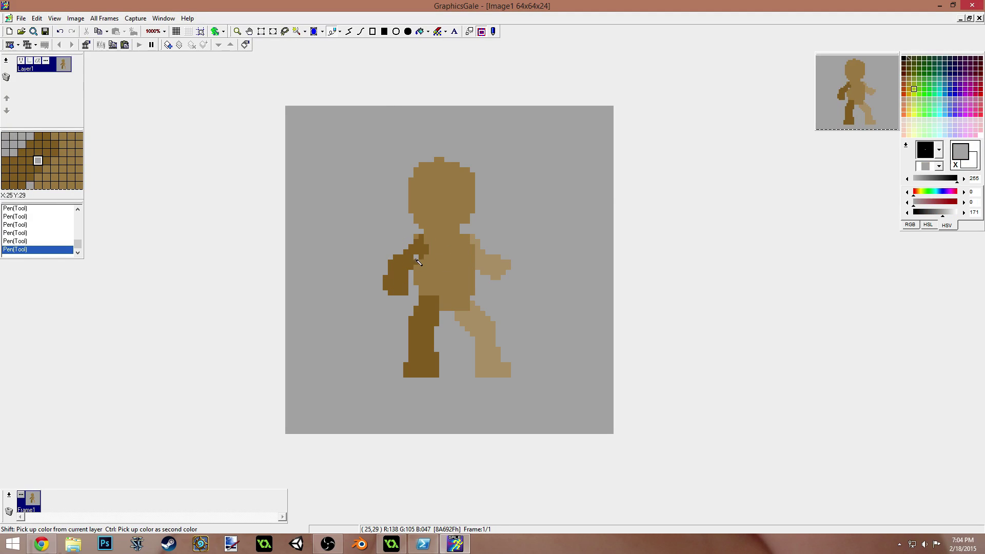
{"action": "left_click", "coordinate": [420, 262], "text": "shift"}
{"action": "left_click_drag", "start_coordinate": [397, 255], "coordinate": [410, 249]}
{"action": "left_click", "coordinate": [416, 237]}
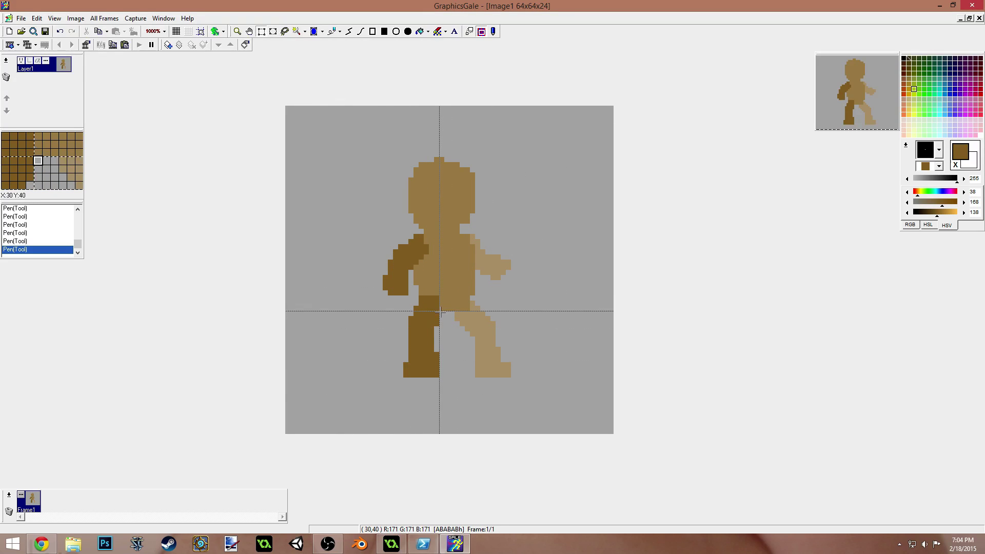
{"action": "left_click_drag", "start_coordinate": [336, 142], "coordinate": [531, 296]}
{"action": "left_click_drag", "start_coordinate": [487, 255], "coordinate": [489, 257]}
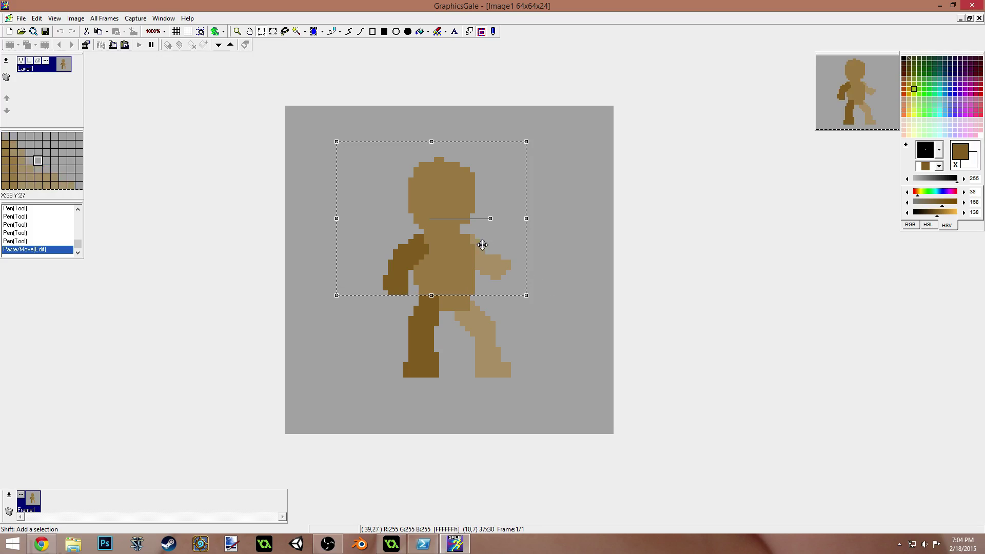
{"action": "key", "text": "ctrl+z"}
Step: Shift the selected head, torso and arms one pixel to the right, and flood-fill the white strip left behind with the background gray
{"action": "mouse_move", "coordinate": [496, 267]}
{"action": "left_mouse_down"}
{"action": "mouse_move", "coordinate": [518, 295]}
{"action": "mouse_move", "coordinate": [490, 256]}
{"action": "left_mouse_up"}
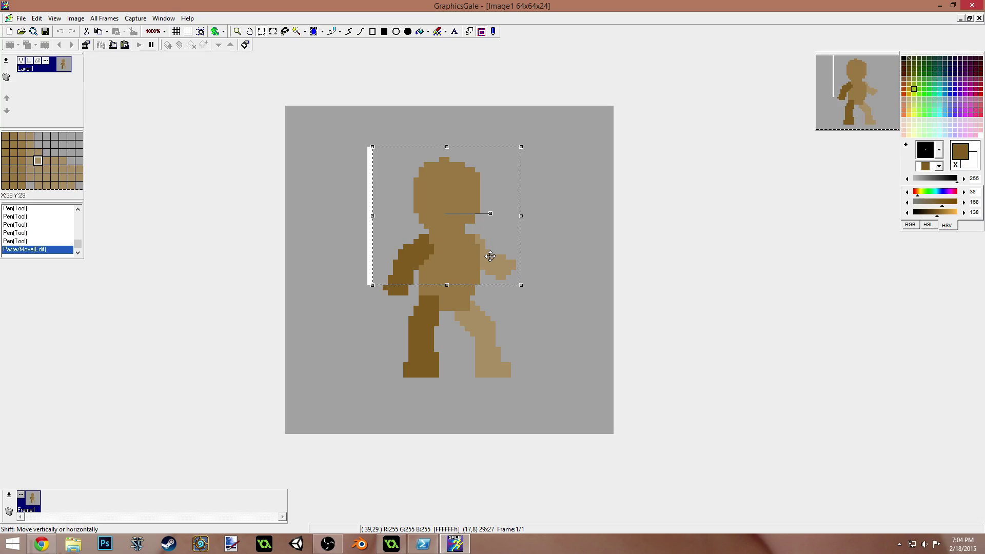
{"action": "left_click", "coordinate": [559, 236]}
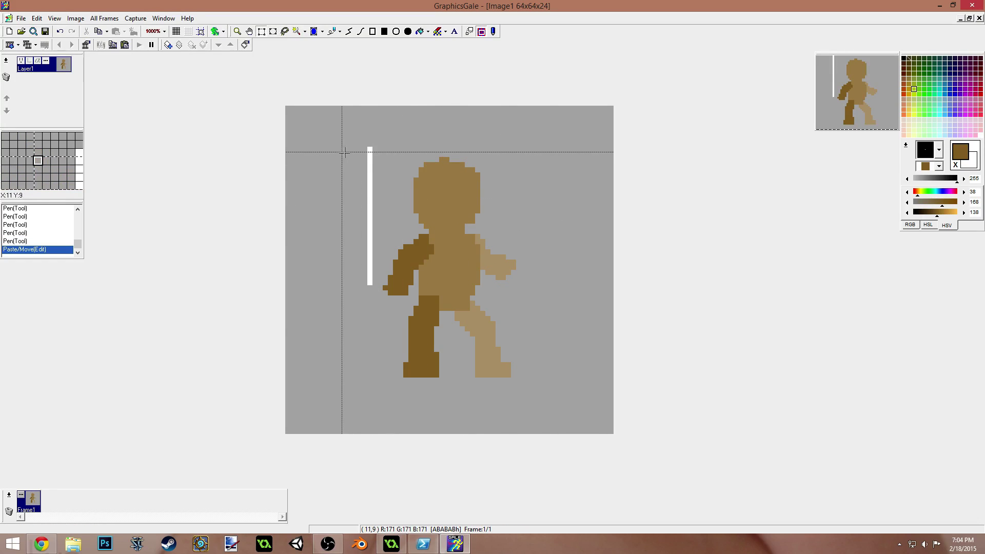
{"action": "left_click", "coordinate": [336, 223]}
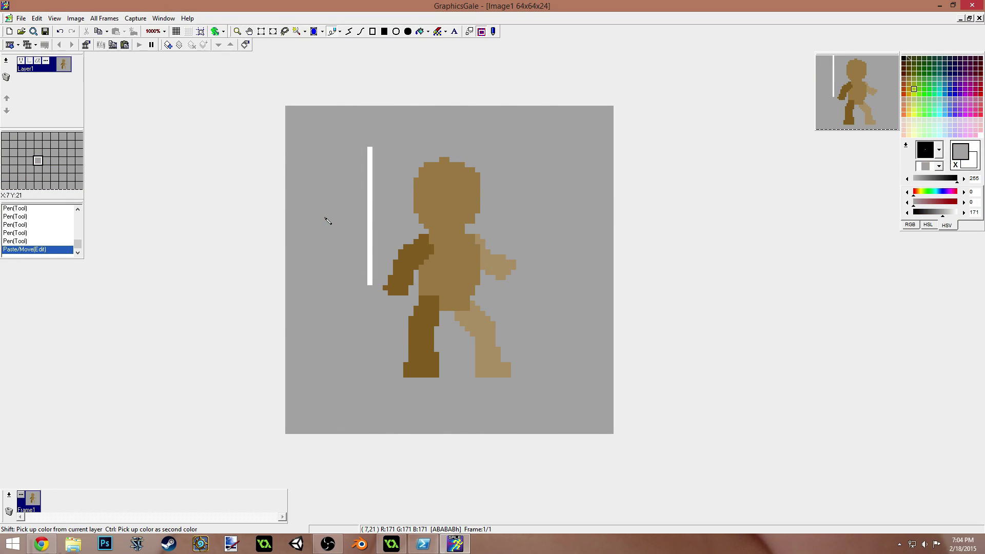
{"action": "left_click", "coordinate": [370, 226]}
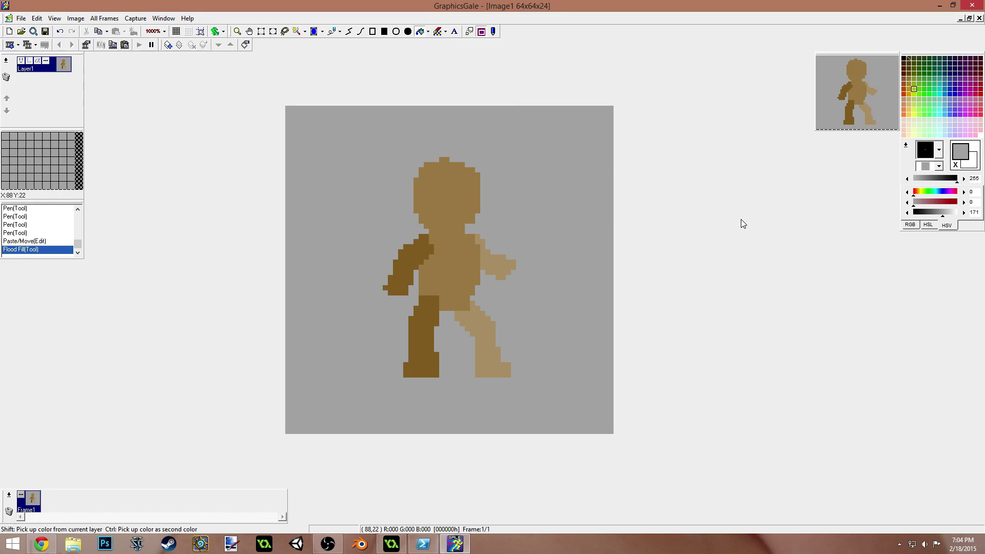
Step: Trim the torso's edges with background gray and round off its bottom between the legs with the body's brown using the pen
{"action": "key", "text": "p"}
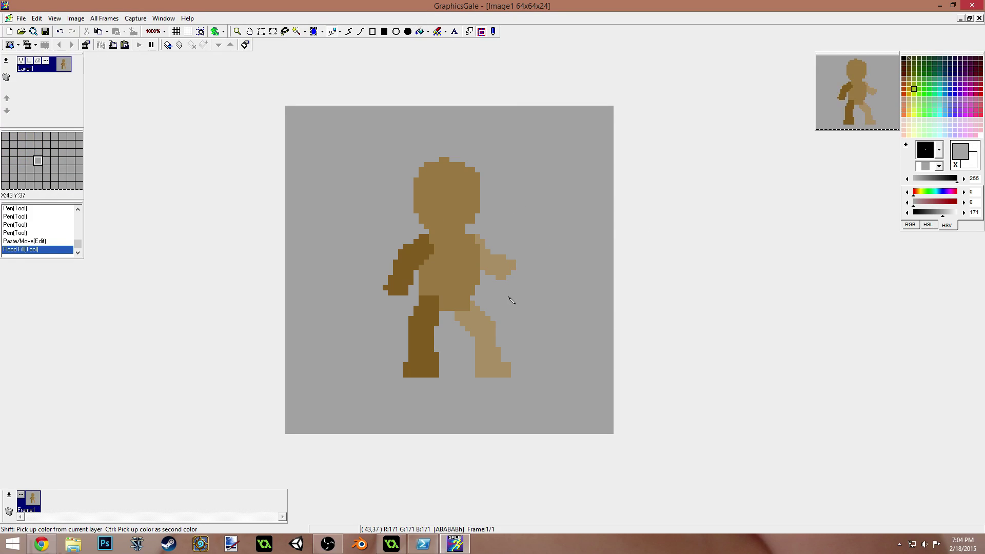
{"action": "left_click", "coordinate": [482, 286]}
{"action": "left_click_drag", "start_coordinate": [478, 280], "coordinate": [478, 278]}
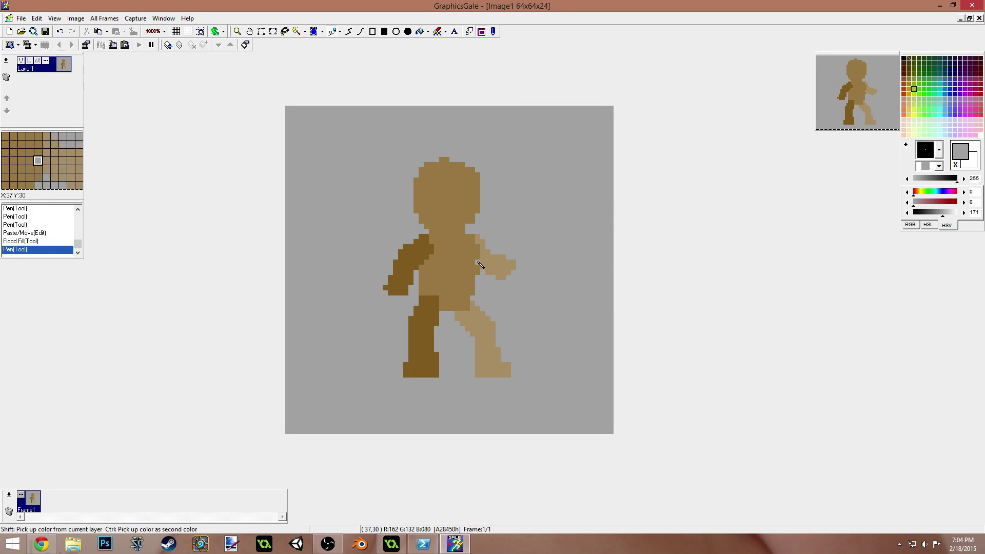
{"action": "right_click", "coordinate": [471, 320]}
{"action": "left_click", "coordinate": [468, 309]}
{"action": "right_click", "coordinate": [449, 307]}
{"action": "left_click", "coordinate": [456, 314]}
{"action": "left_click", "coordinate": [446, 314]}
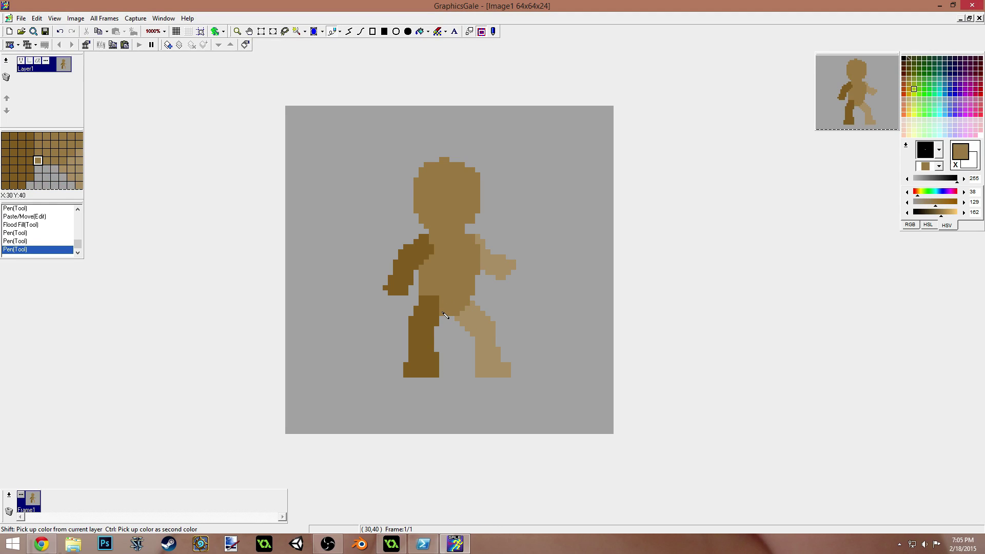
{"action": "right_click", "coordinate": [419, 293]}
{"action": "left_click", "coordinate": [419, 293]}
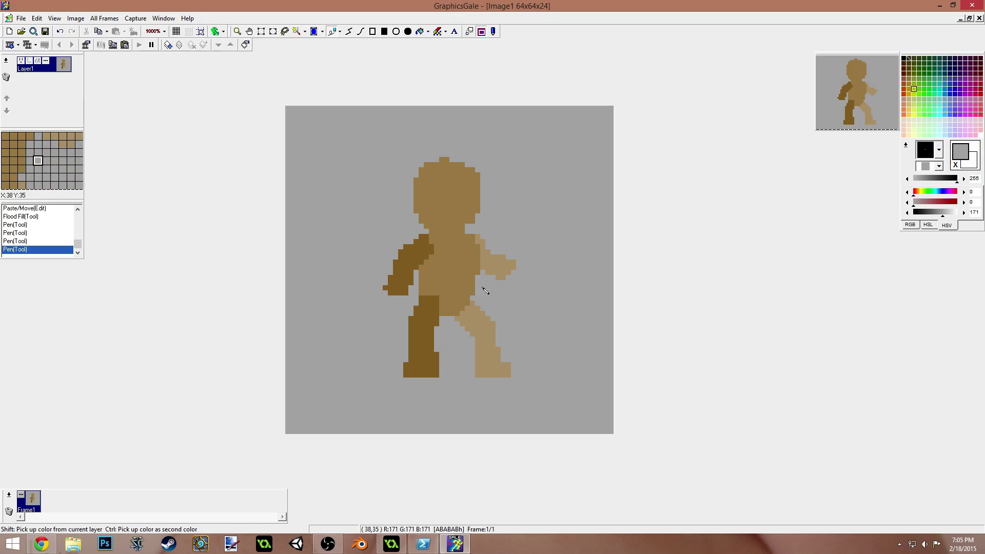
Step: Refine the front shoulder, waist and rear leg outlines pixel by pixel, using the sampled limb browns and background gray
{"action": "left_click", "coordinate": [479, 253]}
{"action": "right_click", "coordinate": [480, 257]}
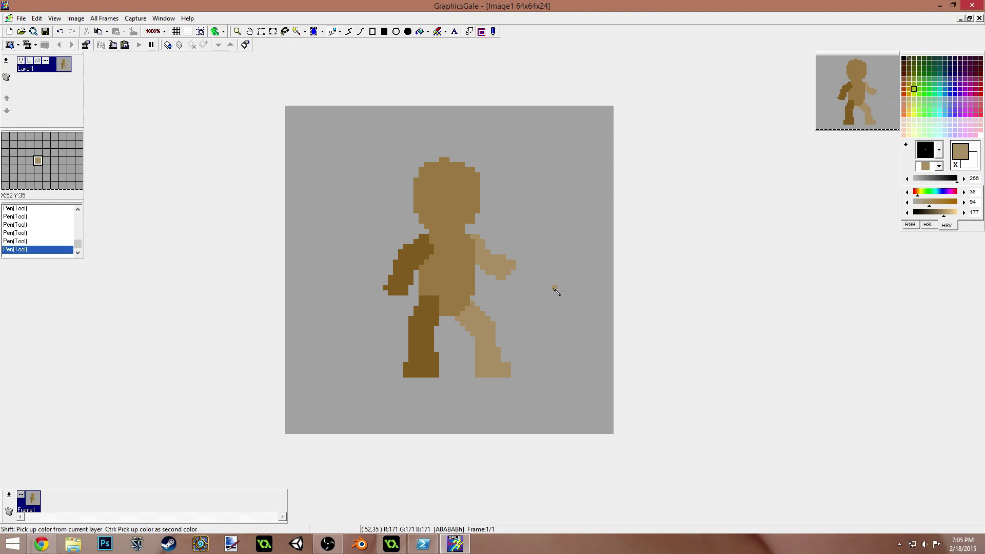
{"action": "right_click", "coordinate": [396, 334]}
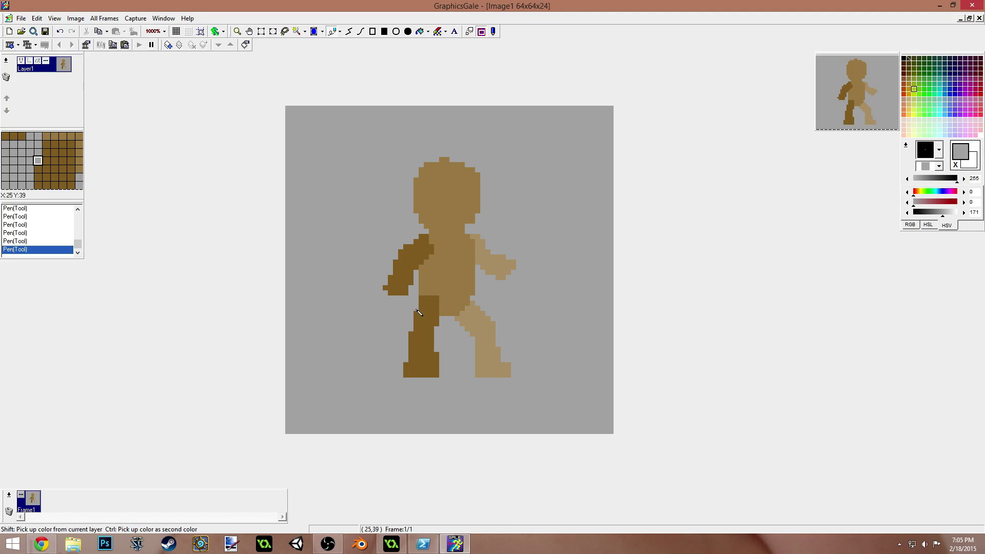
{"action": "right_click", "coordinate": [432, 322]}
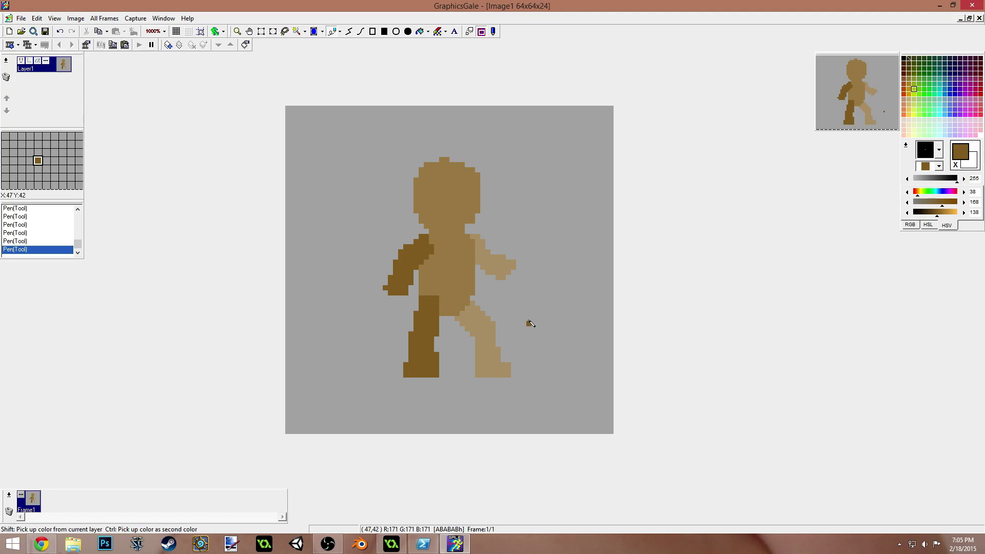
{"action": "right_click", "coordinate": [492, 295]}
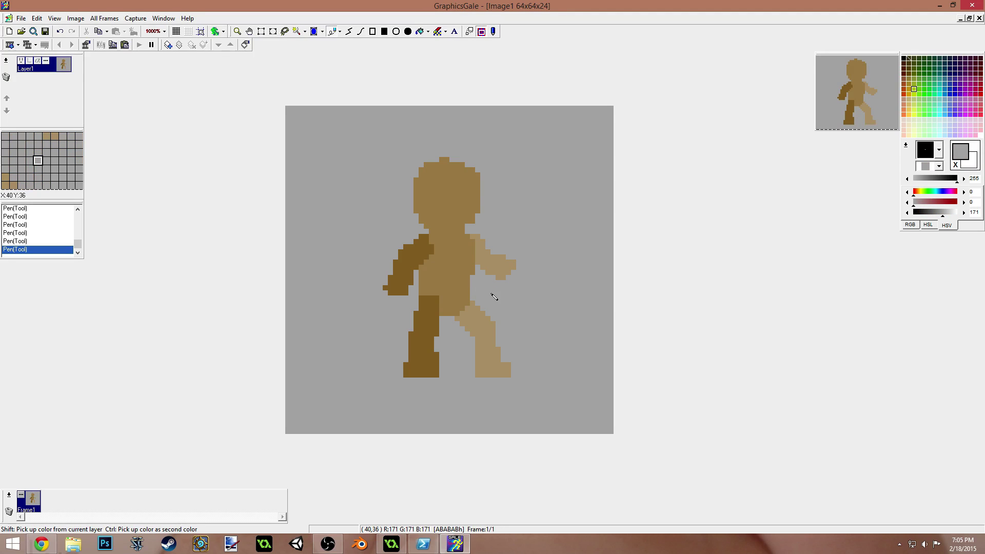
{"action": "right_click", "coordinate": [486, 328]}
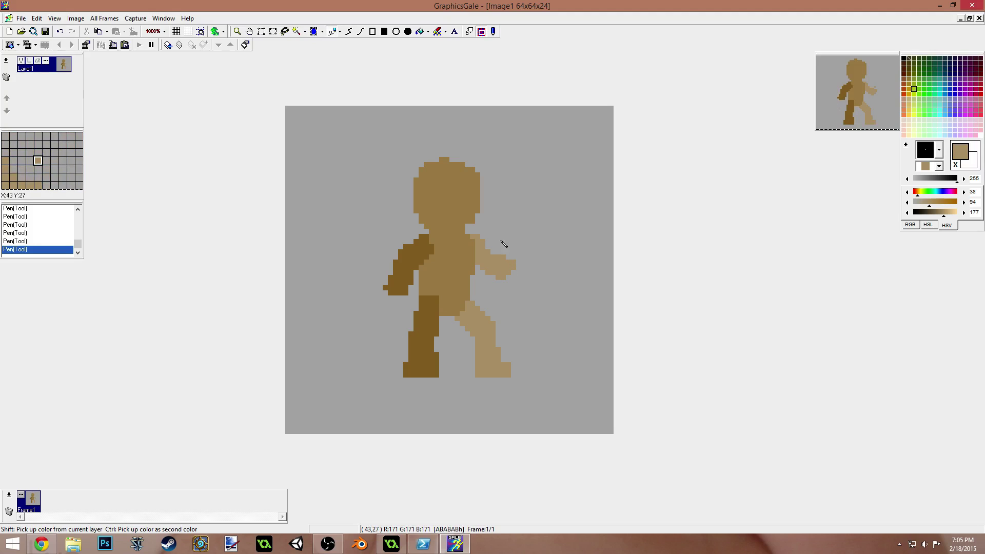
{"action": "right_click", "coordinate": [473, 223]}
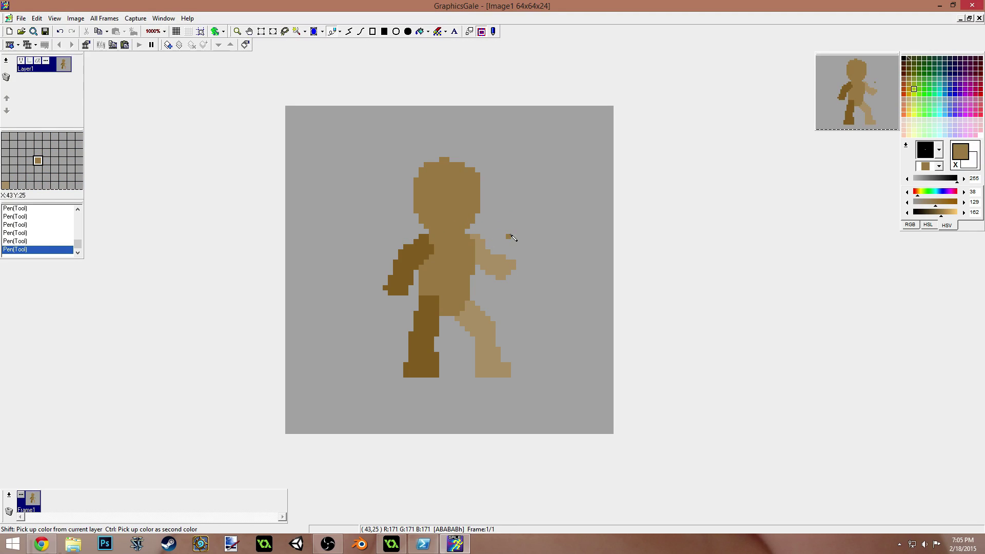
Step: Mix a deeper brown with value 117 from the rear arm's color, and draw and fill the hair with sideburn and swept fringe
{"action": "scroll", "coordinate": [512, 235], "scroll_direction": "down", "scroll_amount": 5}
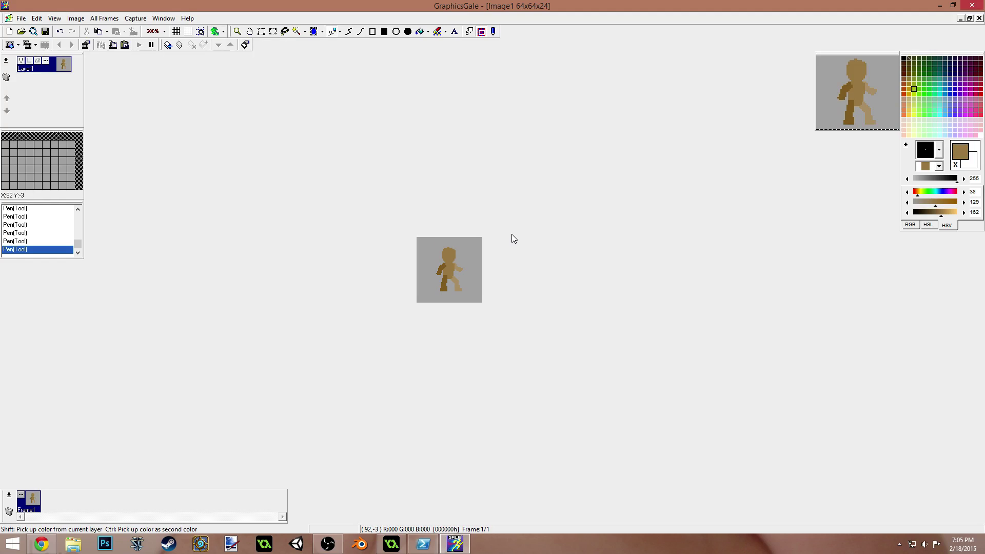
{"action": "scroll", "coordinate": [512, 234], "scroll_direction": "up", "scroll_amount": 7}
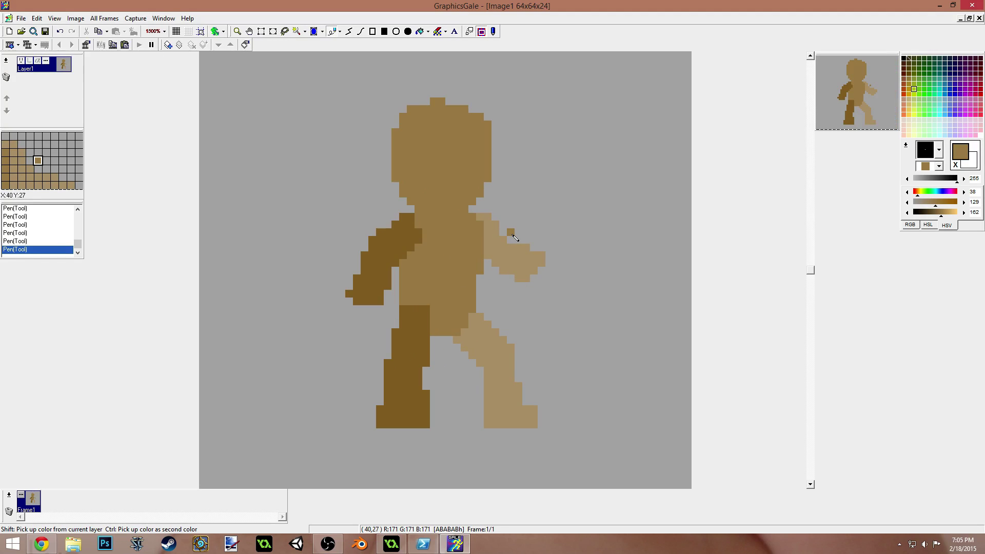
{"action": "scroll", "coordinate": [514, 236], "scroll_direction": "down", "scroll_amount": 3}
{"action": "scroll", "coordinate": [514, 236], "scroll_direction": "up", "scroll_amount": 3}
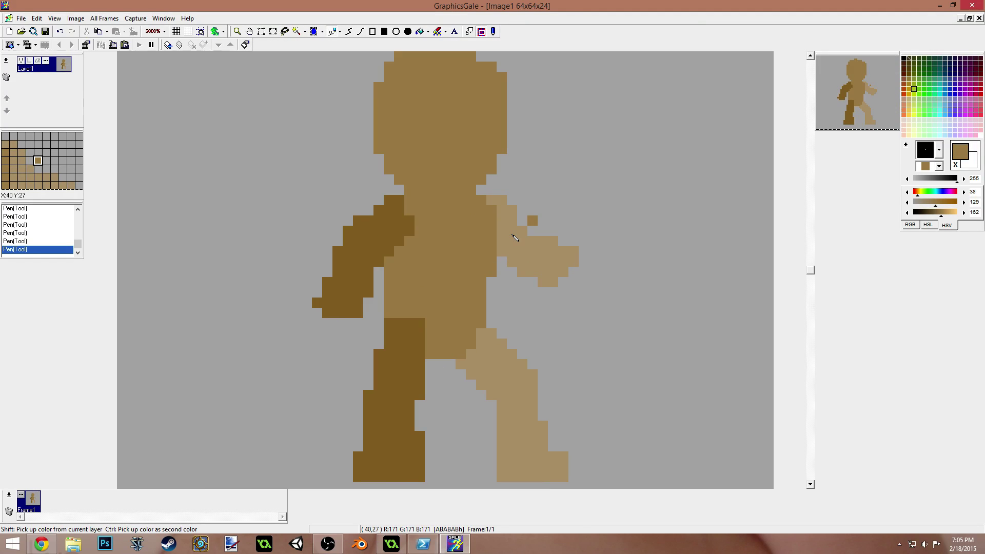
{"action": "scroll", "coordinate": [514, 236], "scroll_direction": "down", "scroll_amount": 2}
{"action": "scroll", "coordinate": [510, 233], "scroll_direction": "up", "scroll_amount": 2}
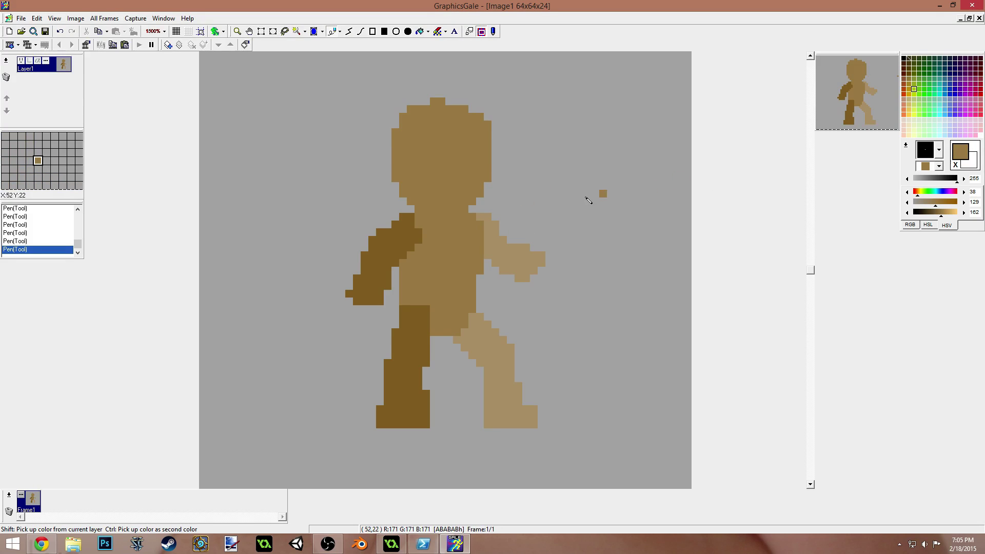
{"action": "right_click", "coordinate": [406, 230]}
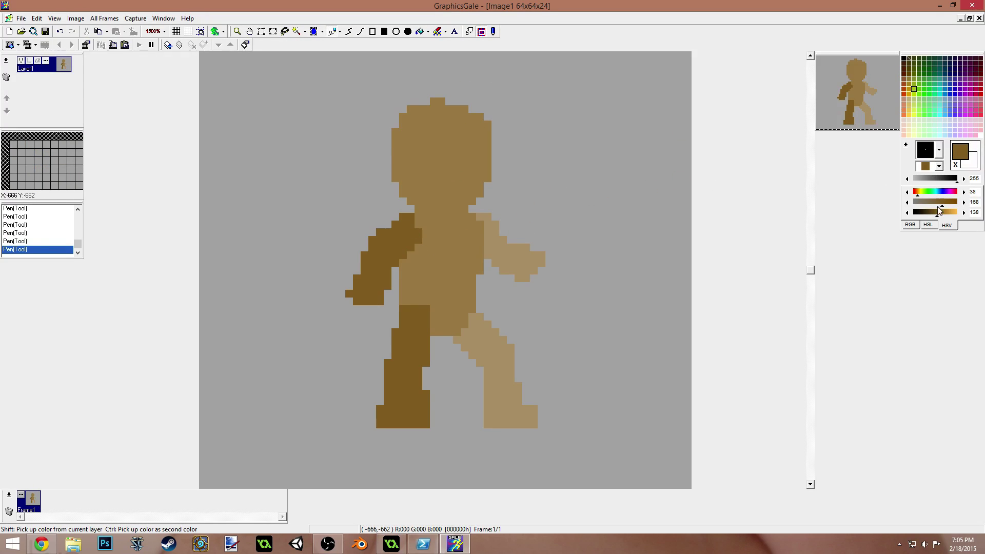
{"action": "left_click_drag", "start_coordinate": [935, 216], "coordinate": [932, 216]}
{"action": "mouse_move", "coordinate": [418, 93]}
{"action": "left_mouse_down"}
{"action": "mouse_move", "coordinate": [527, 102]}
{"action": "mouse_move", "coordinate": [483, 115]}
{"action": "mouse_move", "coordinate": [507, 126]}
{"action": "mouse_move", "coordinate": [485, 142]}
{"action": "mouse_move", "coordinate": [443, 139]}
{"action": "mouse_move", "coordinate": [477, 116]}
{"action": "mouse_move", "coordinate": [469, 106]}
{"action": "mouse_move", "coordinate": [490, 90]}
{"action": "mouse_move", "coordinate": [445, 90]}
{"action": "mouse_move", "coordinate": [414, 114]}
{"action": "mouse_move", "coordinate": [421, 96]}
{"action": "mouse_move", "coordinate": [405, 121]}
{"action": "left_mouse_up"}
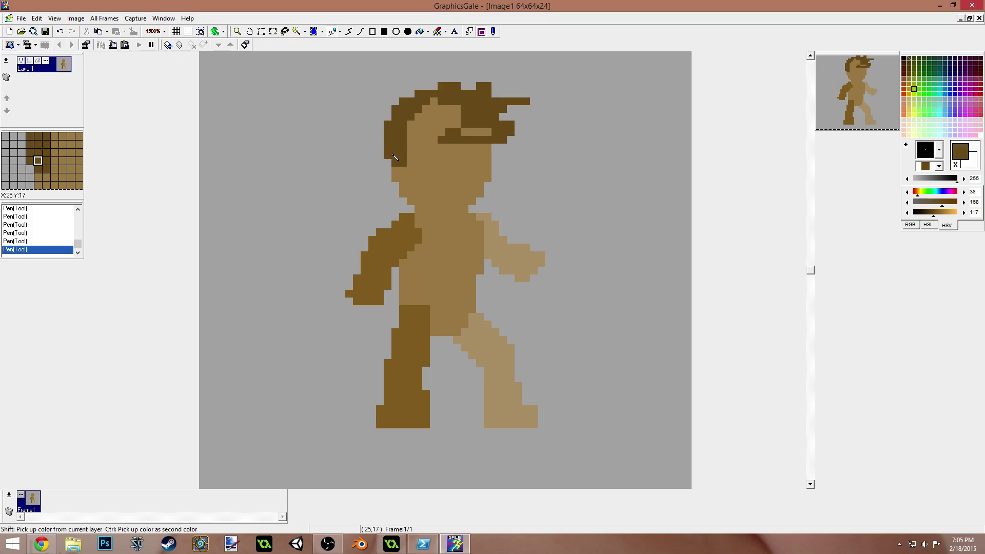
{"action": "mouse_move", "coordinate": [416, 156]}
{"action": "left_mouse_down"}
{"action": "mouse_move", "coordinate": [444, 118]}
{"action": "mouse_move", "coordinate": [419, 137]}
{"action": "mouse_move", "coordinate": [408, 129]}
{"action": "mouse_move", "coordinate": [437, 113]}
{"action": "mouse_move", "coordinate": [446, 123]}
{"action": "mouse_move", "coordinate": [441, 101]}
{"action": "mouse_move", "coordinate": [430, 109]}
{"action": "mouse_move", "coordinate": [458, 125]}
{"action": "left_mouse_up"}
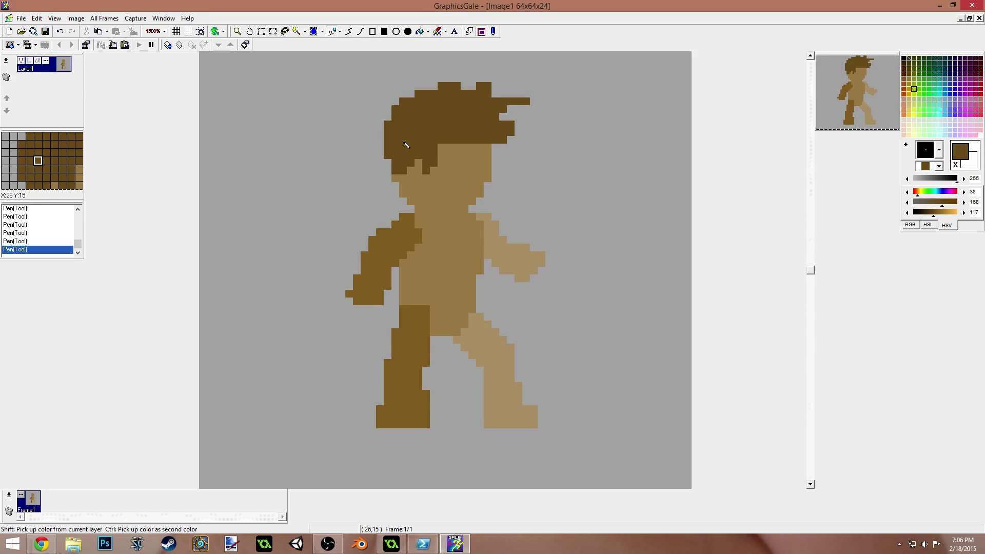
Step: Extend the hair into spikes at the top and front, and trim the front spike's tip with background gray
{"action": "left_click", "coordinate": [493, 79]}
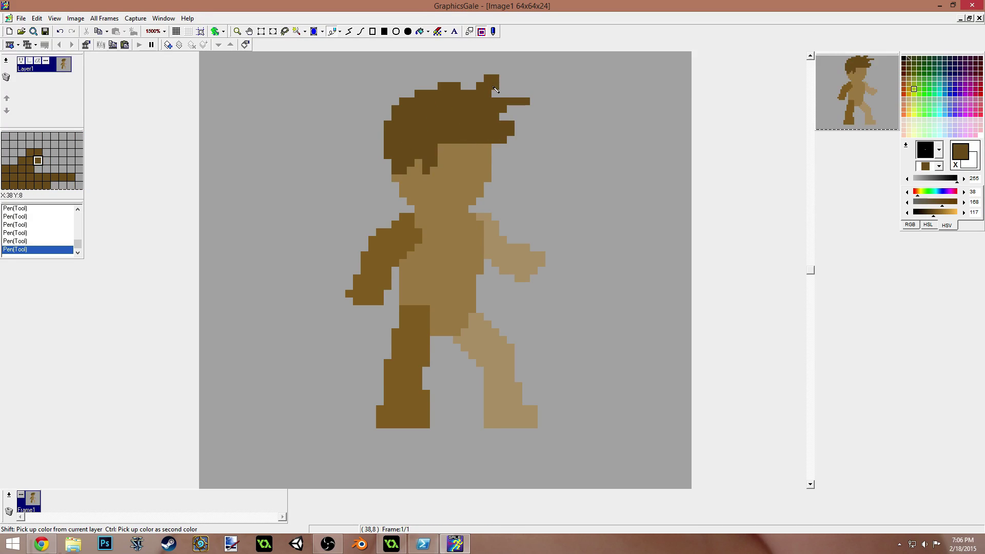
{"action": "left_click_drag", "start_coordinate": [510, 94], "coordinate": [529, 96]}
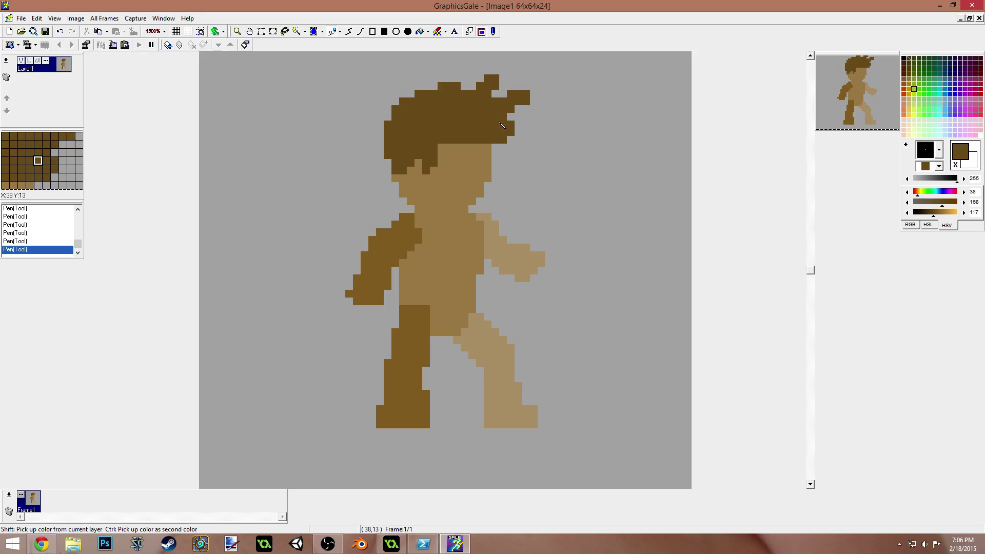
{"action": "right_click", "coordinate": [538, 104]}
{"action": "left_click", "coordinate": [529, 103]}
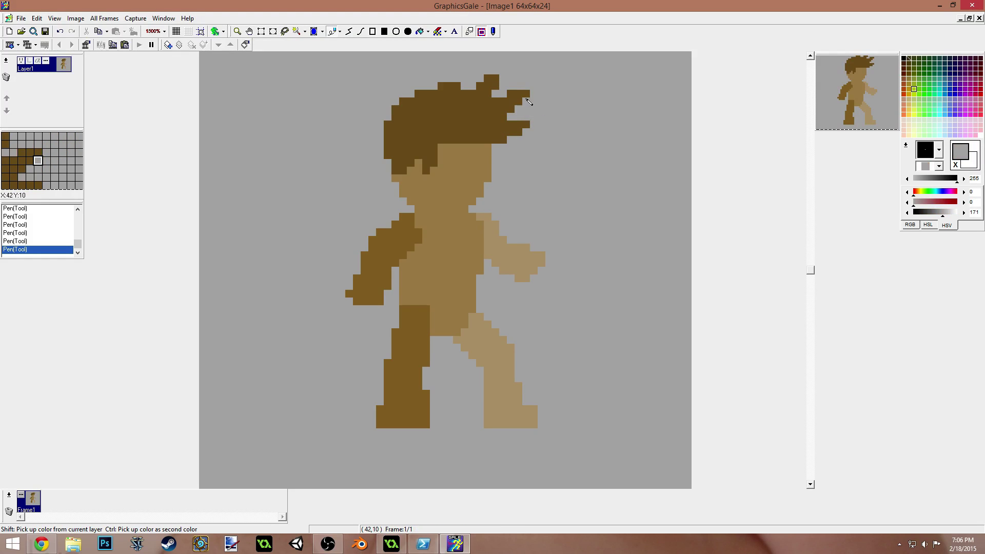
{"action": "right_click", "coordinate": [483, 87]}
{"action": "left_click", "coordinate": [480, 78]}
Step: Add small hair tufts along the upper back of the head, and clean up around them with background gray
{"action": "mouse_move", "coordinate": [418, 100]}
{"action": "left_mouse_down"}
{"action": "mouse_move", "coordinate": [399, 103]}
{"action": "mouse_move", "coordinate": [380, 104]}
{"action": "mouse_move", "coordinate": [398, 115]}
{"action": "mouse_move", "coordinate": [380, 126]}
{"action": "left_mouse_up"}
{"action": "right_click", "coordinate": [367, 126]}
{"action": "left_click", "coordinate": [380, 108]}
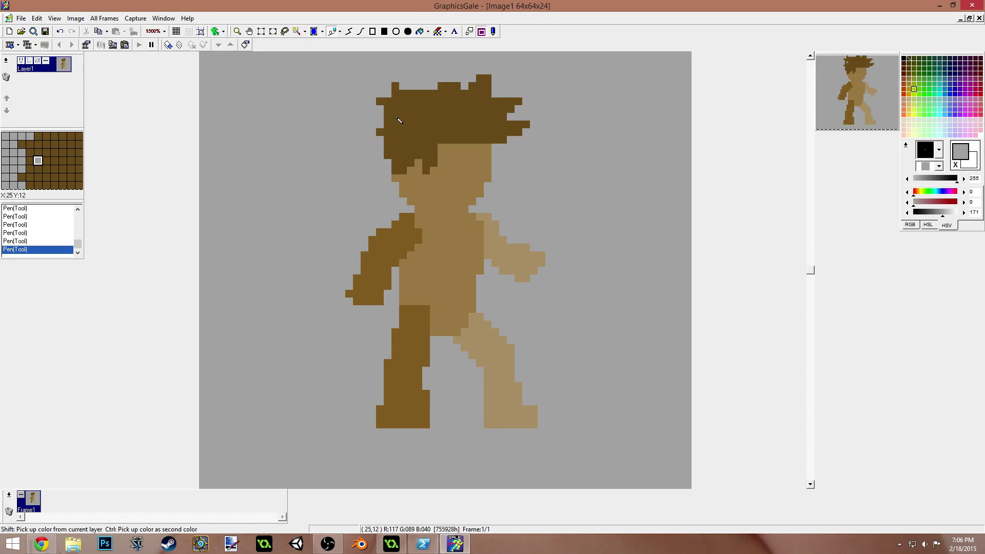
Step: Darken the sampled hair brown to value 0 and draw two black eyes three pixels tall, placing the narrow one at the face's front edge
{"action": "right_click", "coordinate": [399, 100]}
{"action": "left_click", "coordinate": [550, 193]}
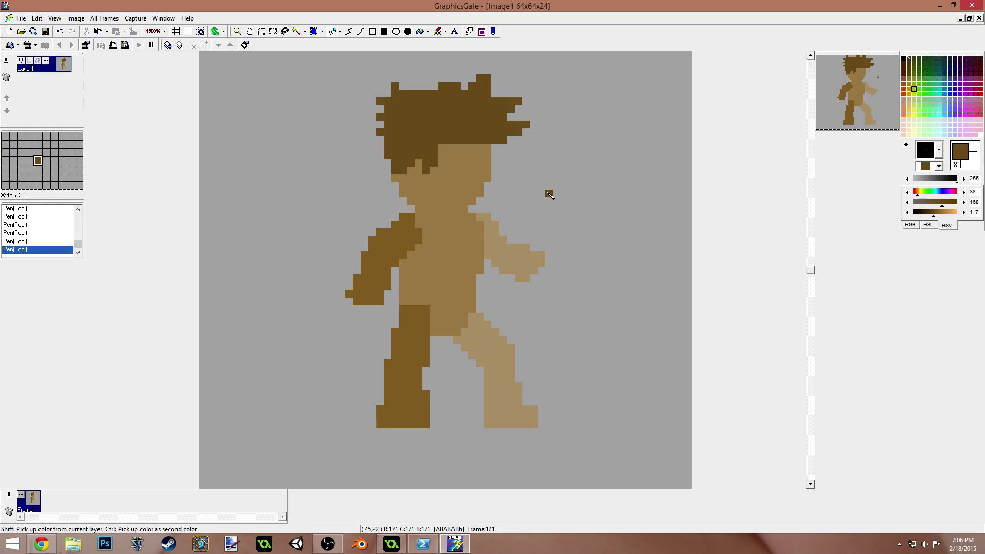
{"action": "scroll", "coordinate": [544, 194], "scroll_direction": "down", "scroll_amount": 1}
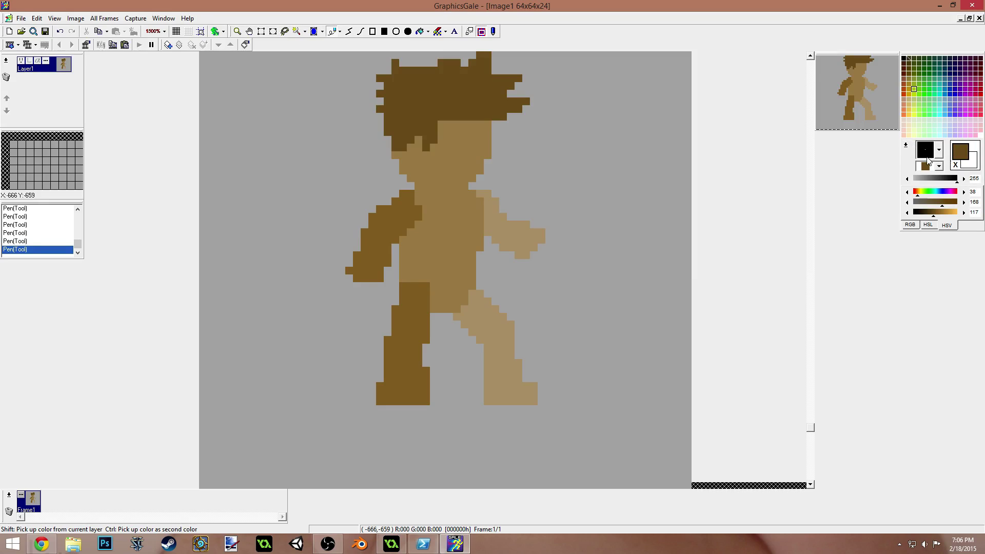
{"action": "left_click_drag", "start_coordinate": [931, 213], "coordinate": [912, 212]}
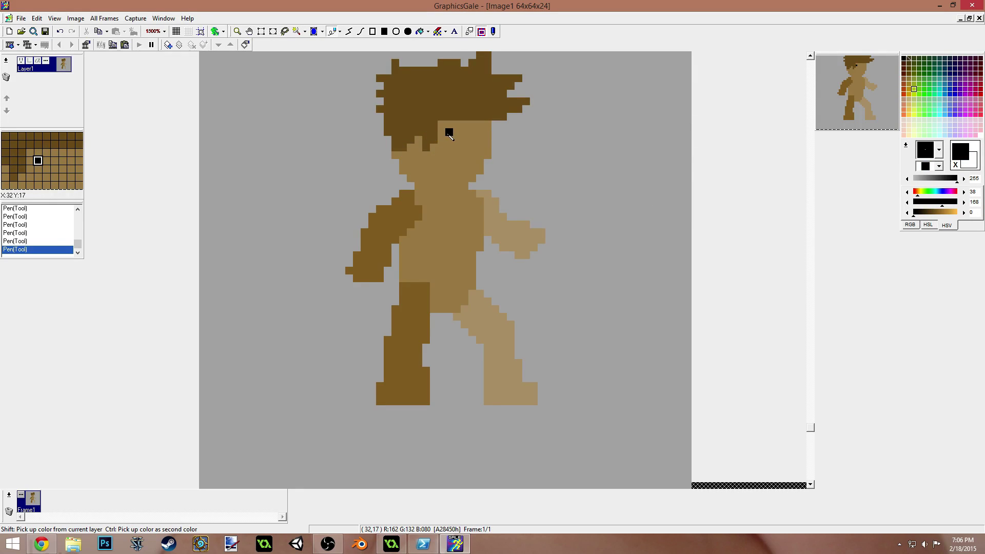
{"action": "mouse_move", "coordinate": [456, 132]}
{"action": "left_mouse_down"}
{"action": "mouse_move", "coordinate": [457, 149]}
{"action": "mouse_move", "coordinate": [465, 133]}
{"action": "mouse_move", "coordinate": [480, 148]}
{"action": "left_mouse_up"}
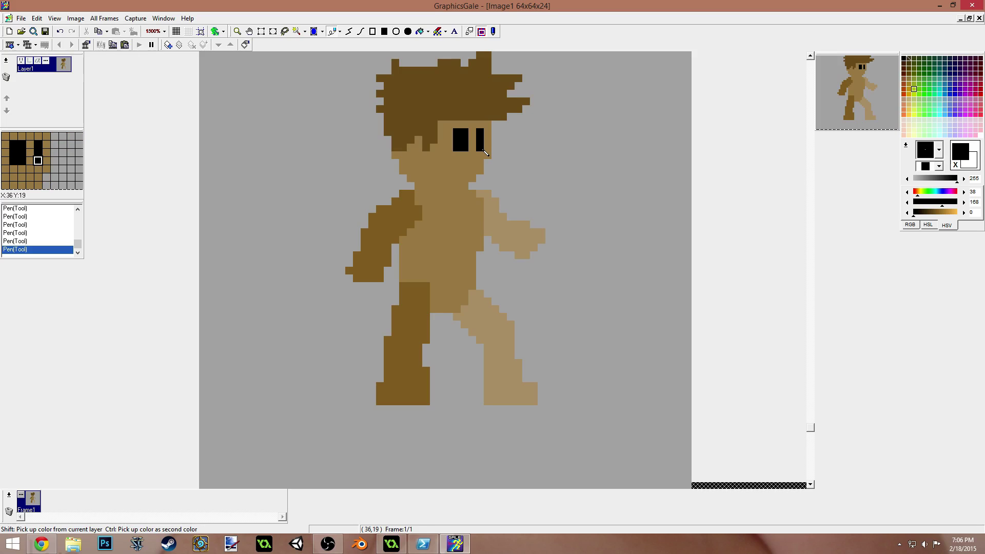
{"action": "left_click", "coordinate": [490, 133]}
{"action": "left_click_drag", "start_coordinate": [494, 135], "coordinate": [481, 151]}
{"action": "left_click", "coordinate": [474, 154], "text": "shift"}
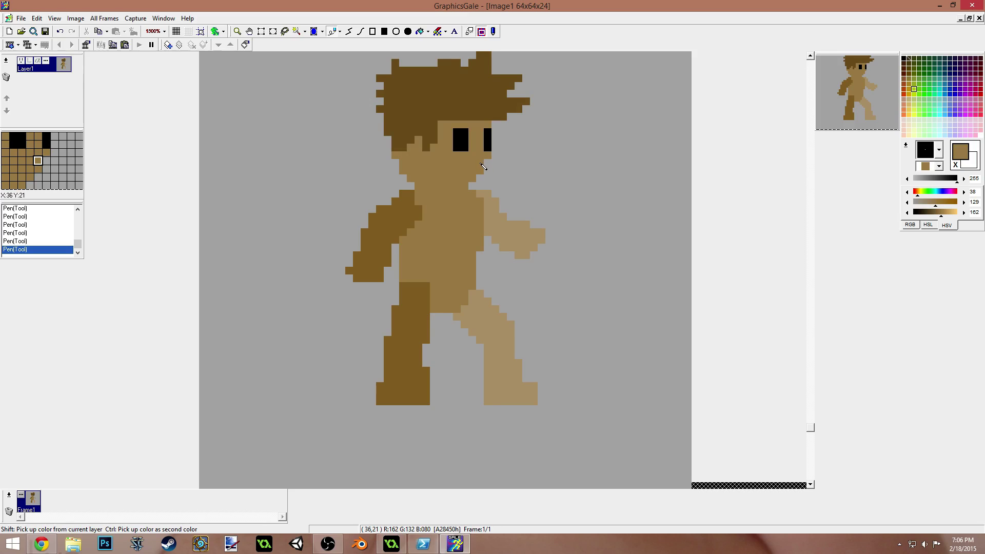
Step: Try a nose in the limb and hair browns and a black mouth, and paint them over with the skin brown
{"action": "left_click", "coordinate": [497, 219], "text": "shift"}
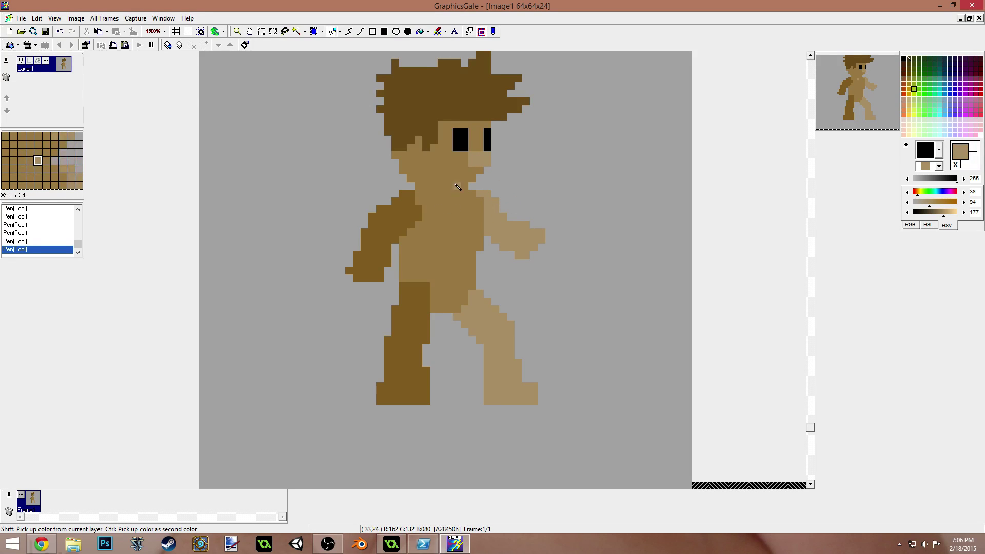
{"action": "left_click", "coordinate": [465, 111], "text": "shift"}
{"action": "left_click_drag", "start_coordinate": [472, 163], "coordinate": [484, 163]}
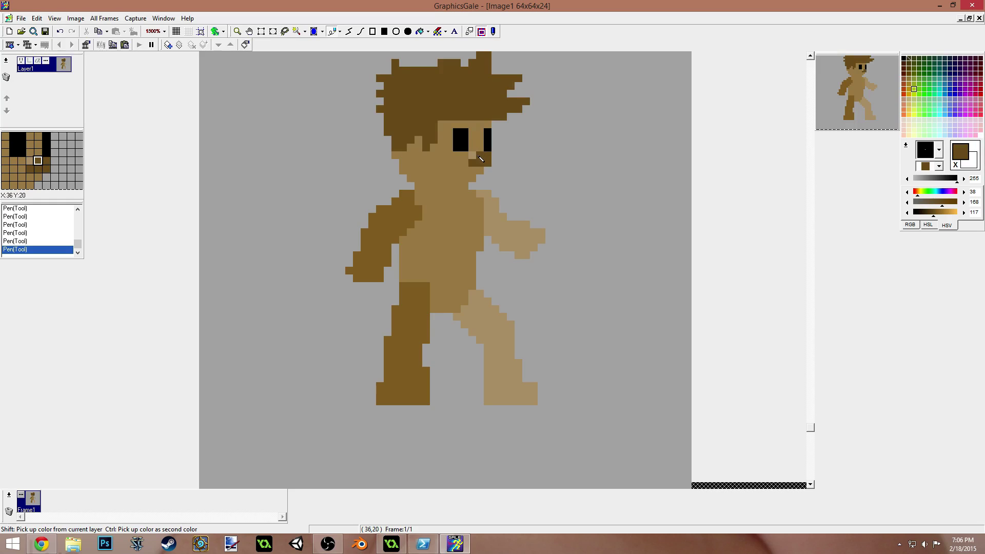
{"action": "left_click", "coordinate": [472, 162], "text": "shift"}
{"action": "left_click_drag", "start_coordinate": [475, 161], "coordinate": [494, 164]}
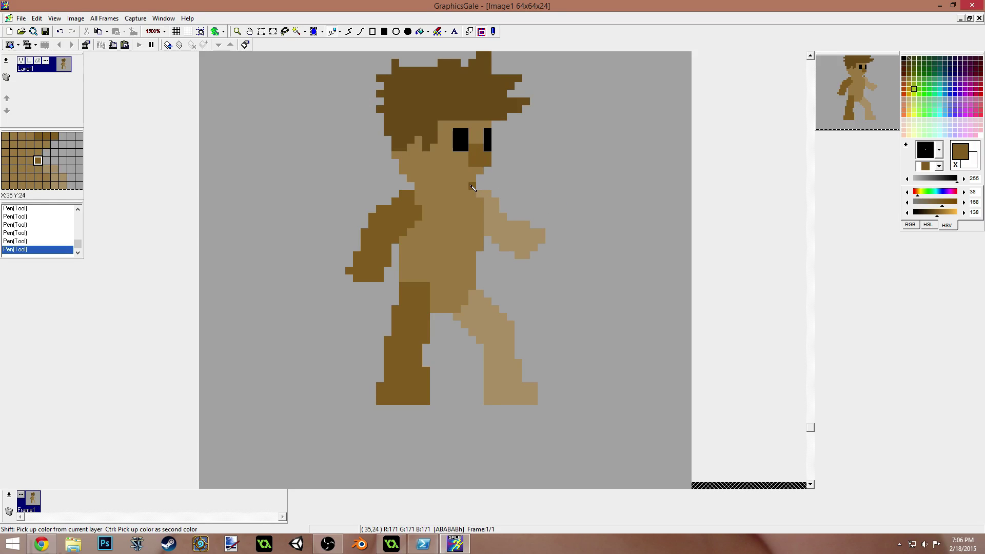
{"action": "right_click", "coordinate": [463, 144]}
{"action": "left_click_drag", "start_coordinate": [472, 178], "coordinate": [468, 180]}
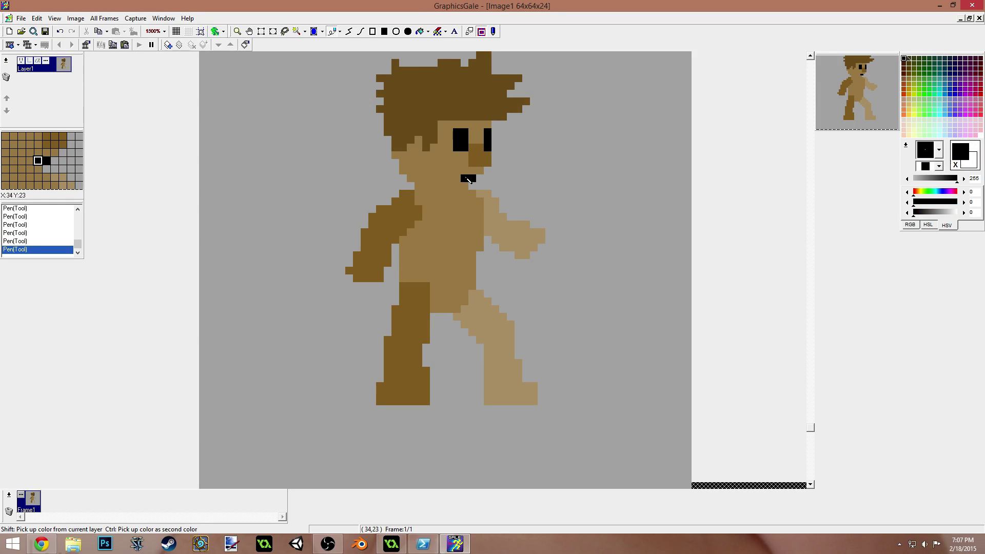
{"action": "right_click", "coordinate": [443, 178]}
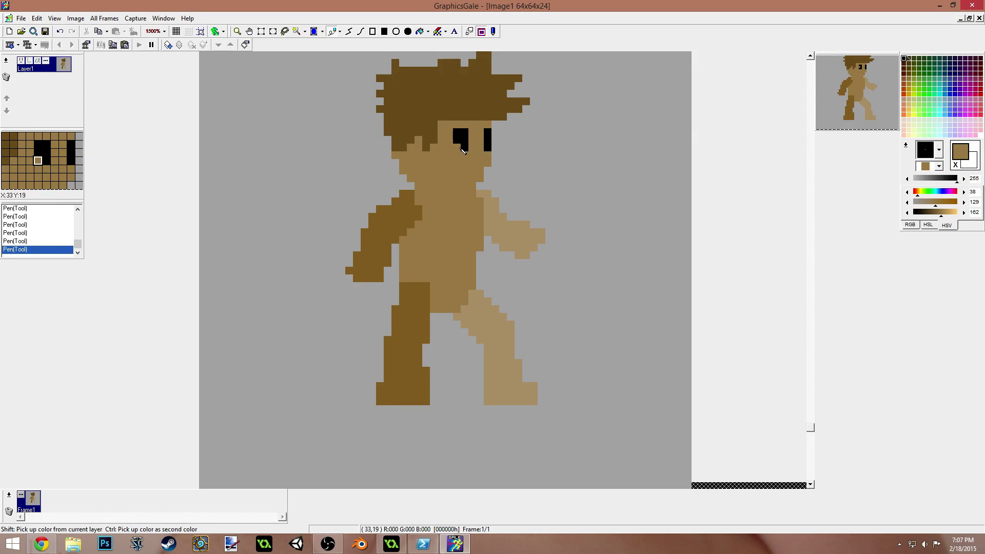
Step: Shift both eyes down by one pixel, using black and the sampled skin brown
{"action": "left_click", "coordinate": [461, 149], "text": "shift"}
{"action": "mouse_move", "coordinate": [456, 155]}
{"action": "left_mouse_down"}
{"action": "mouse_move", "coordinate": [486, 153]}
{"action": "mouse_move", "coordinate": [451, 135]}
{"action": "left_mouse_up"}
{"action": "left_click", "coordinate": [488, 155]}
{"action": "left_click", "coordinate": [480, 139], "text": "shift"}
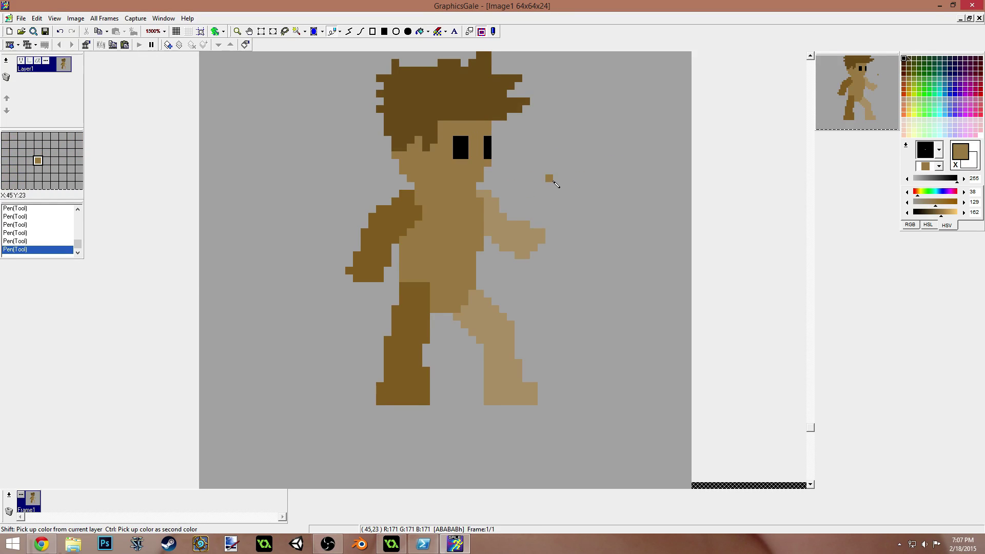
Step: Select the whole head with a 26x18 rectangular selection, move it up one pixel and deselect it
{"action": "scroll", "coordinate": [500, 133], "scroll_direction": "up", "scroll_amount": 2}
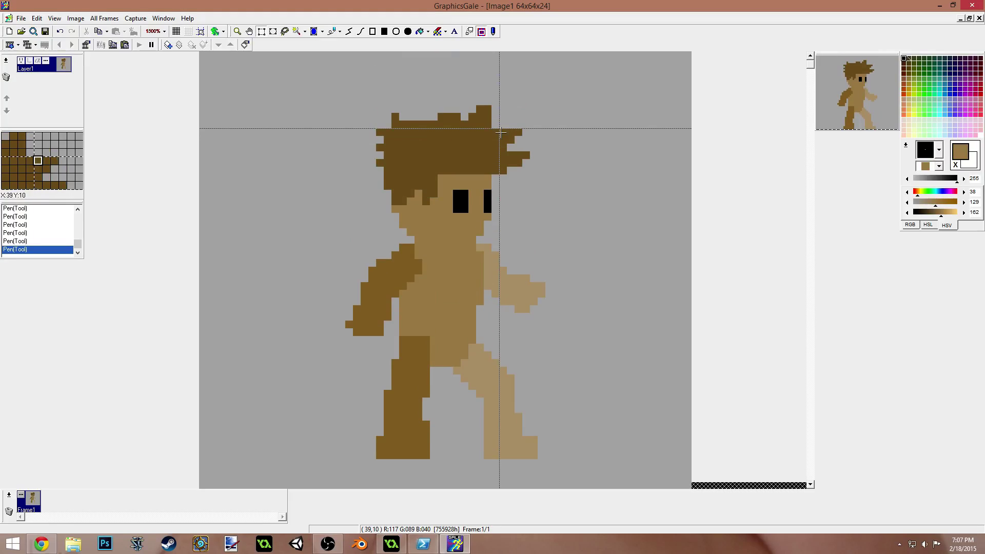
{"action": "left_click_drag", "start_coordinate": [353, 98], "coordinate": [553, 236]}
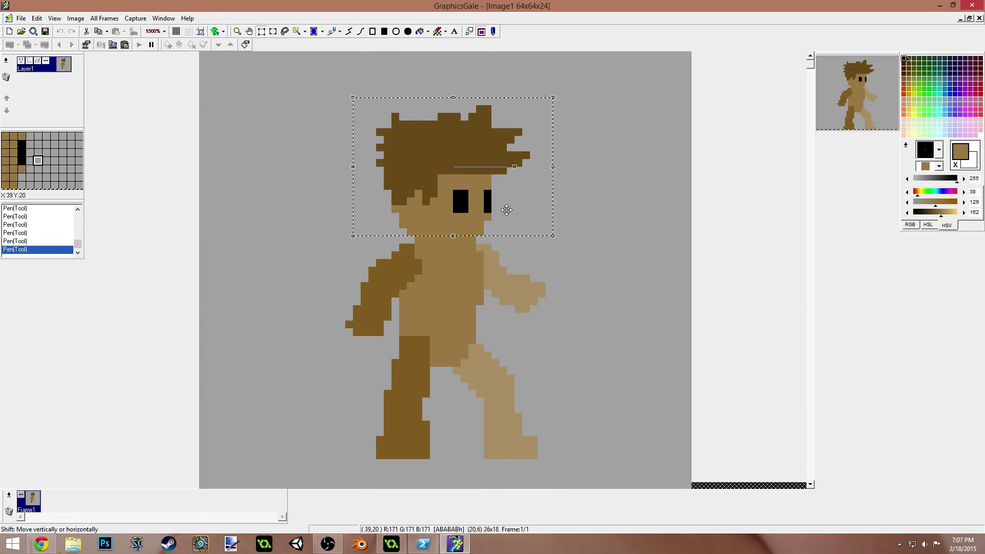
{"action": "left_click_drag", "start_coordinate": [506, 210], "coordinate": [506, 198]}
{"action": "left_click", "coordinate": [560, 235]}
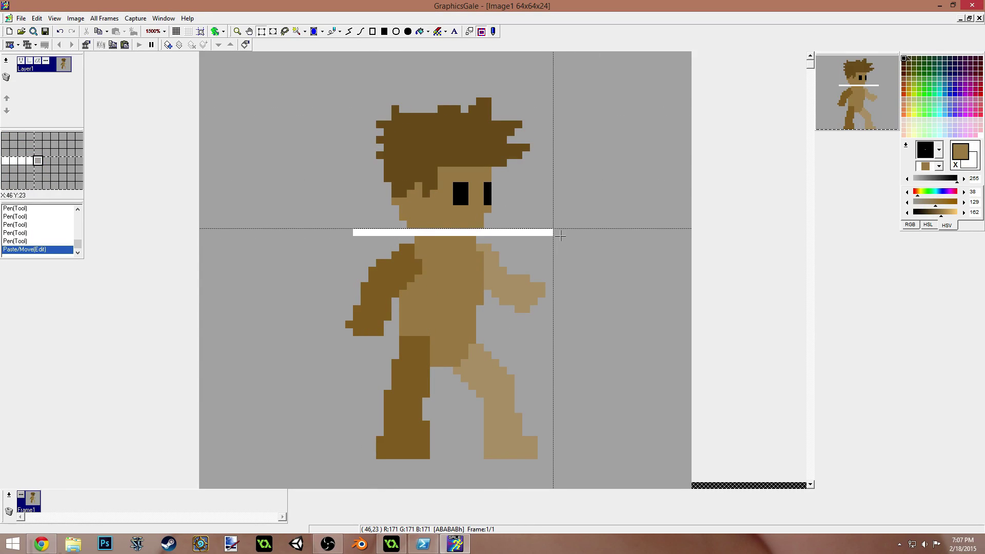
Step: Repaint the white gap under the head with background gray and skin brown, and add skin pixels behind the shoulder
{"action": "left_click", "coordinate": [566, 233], "text": "alt"}
{"action": "left_click_drag", "start_coordinate": [556, 233], "coordinate": [468, 233]}
{"action": "mouse_move", "coordinate": [406, 233]}
{"action": "left_mouse_down"}
{"action": "mouse_move", "coordinate": [385, 235]}
{"action": "mouse_move", "coordinate": [463, 251]}
{"action": "mouse_move", "coordinate": [421, 230]}
{"action": "mouse_move", "coordinate": [467, 233]}
{"action": "left_mouse_up"}
{"action": "left_click", "coordinate": [418, 225], "text": "alt"}
{"action": "left_click", "coordinate": [408, 241]}
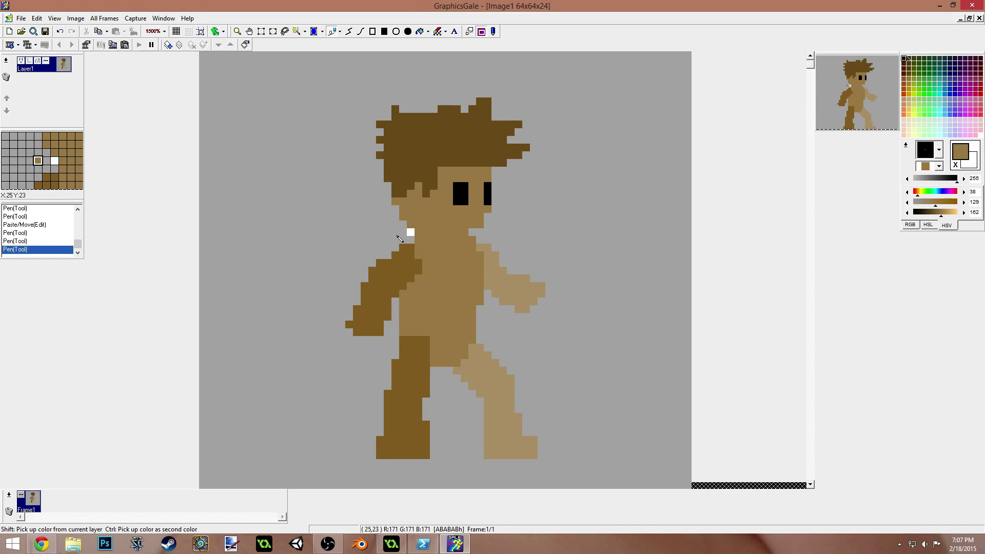
{"action": "left_click", "coordinate": [395, 243]}
{"action": "left_click", "coordinate": [391, 213], "text": "ctrl"}
{"action": "right_click", "coordinate": [413, 232]}
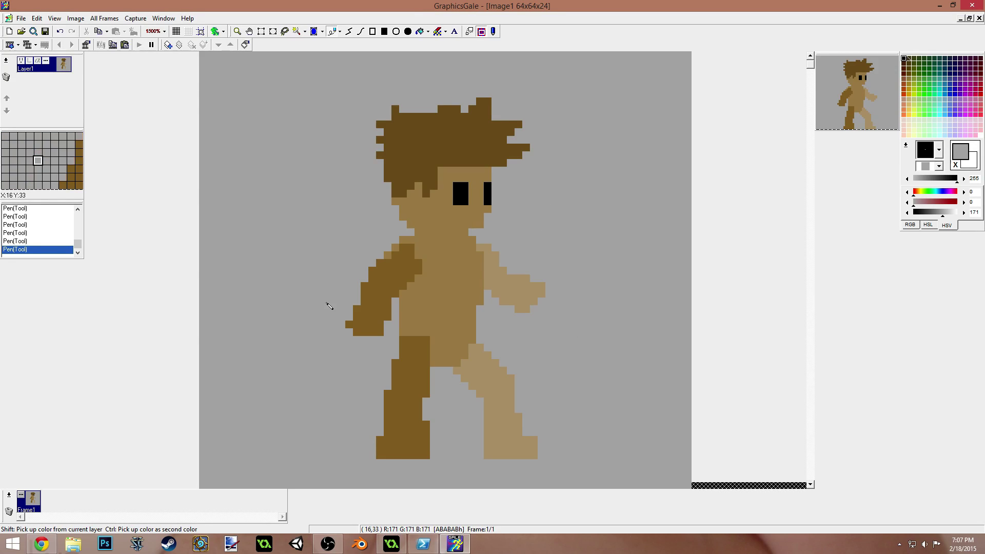
Step: Trim the back of the head and the shoulder with background gray, and adjust the chin's front corner pixel
{"action": "left_click", "coordinate": [402, 266], "text": "ctrl"}
{"action": "left_click", "coordinate": [383, 242], "text": "ctrl"}
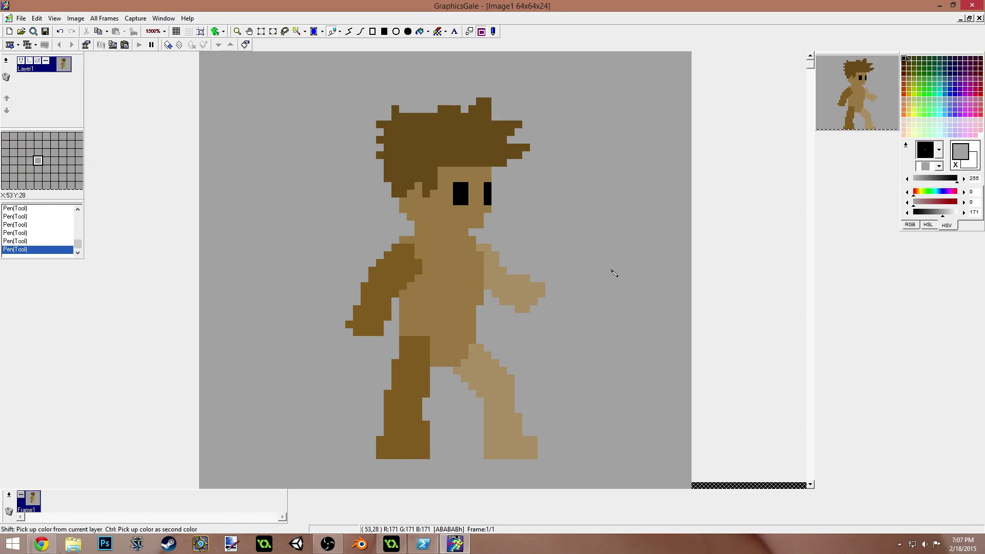
{"action": "left_click", "coordinate": [490, 221], "text": "ctrl"}
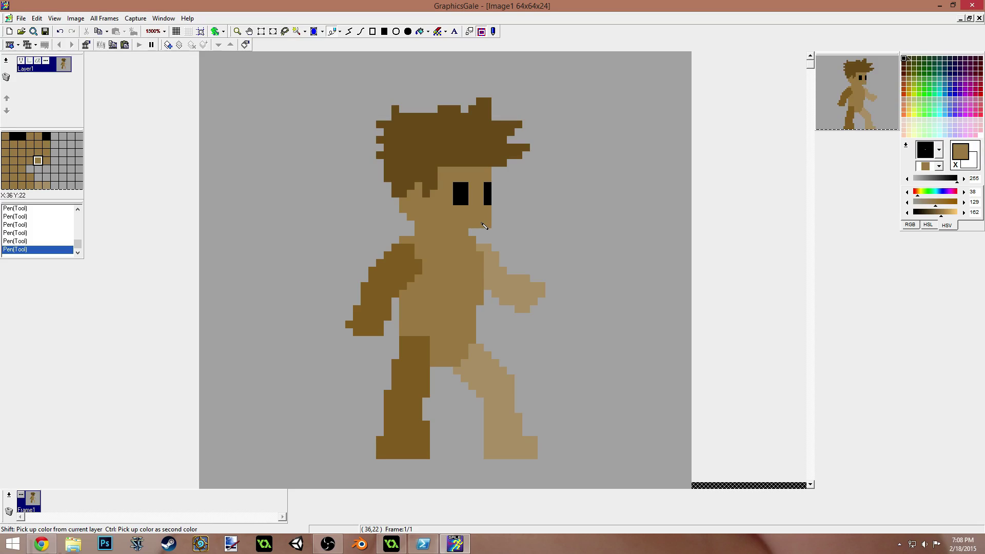
{"action": "left_click", "coordinate": [490, 226], "text": "ctrl"}
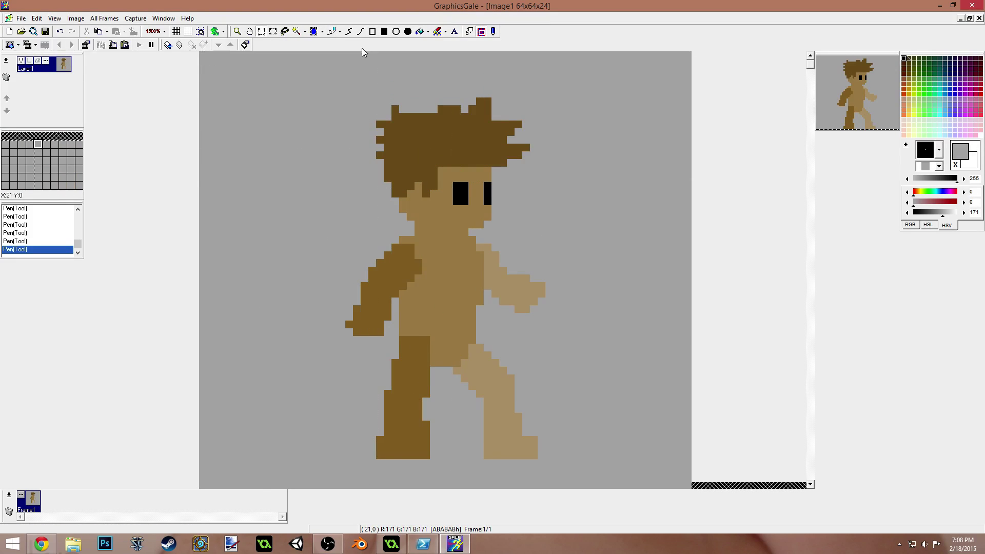
Step: Select the darker leg by color with the Magic Wand and cut it out of Layer1
{"action": "left_click", "coordinate": [297, 31]}
{"action": "left_click", "coordinate": [407, 382]}
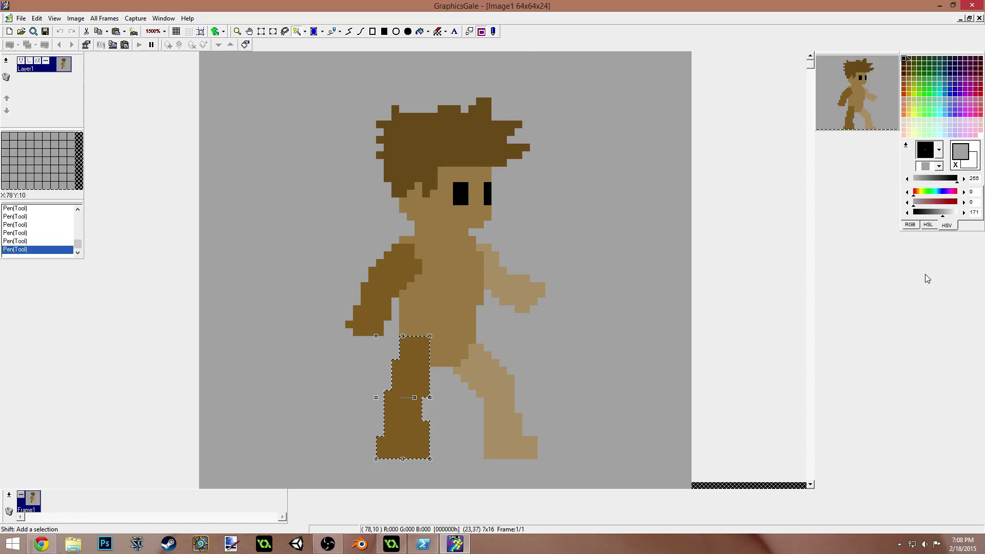
{"action": "right_click", "coordinate": [43, 74]}
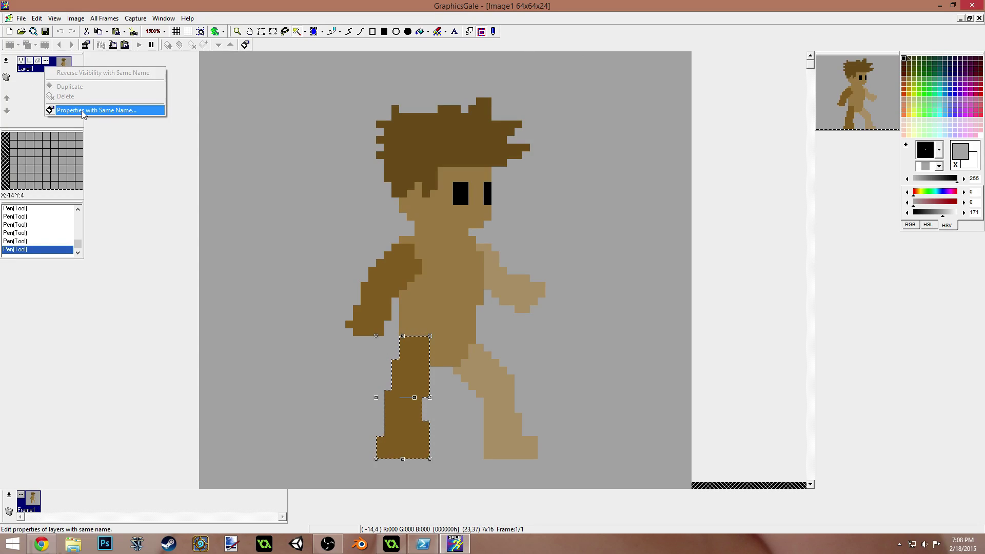
{"action": "left_click", "coordinate": [30, 92]}
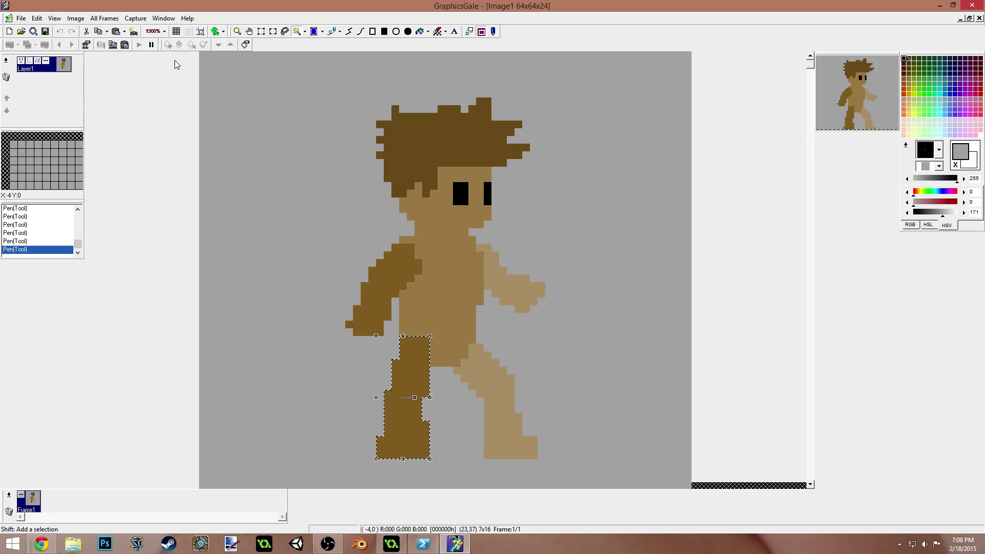
{"action": "left_click", "coordinate": [330, 308]}
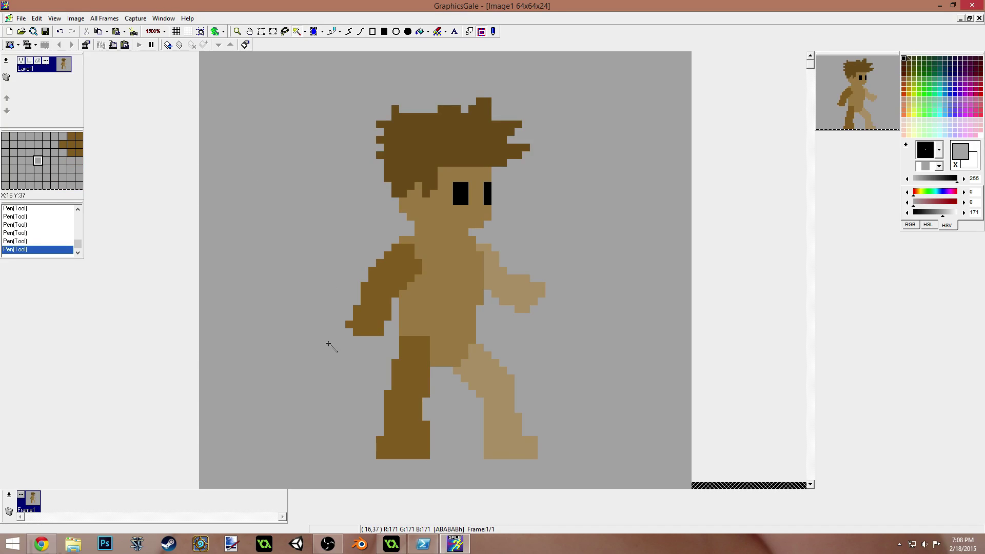
{"action": "left_click", "coordinate": [406, 405]}
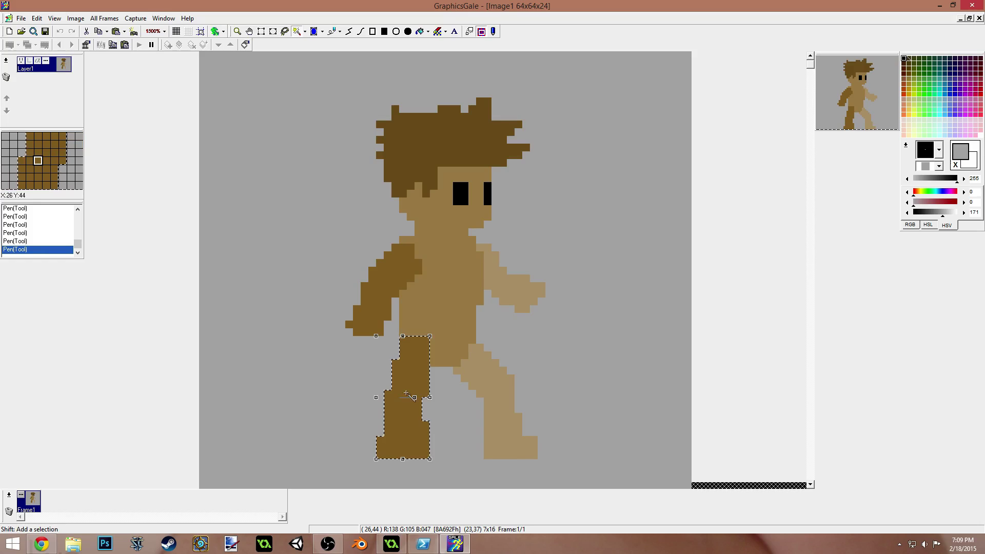
{"action": "key", "text": "Delete"}
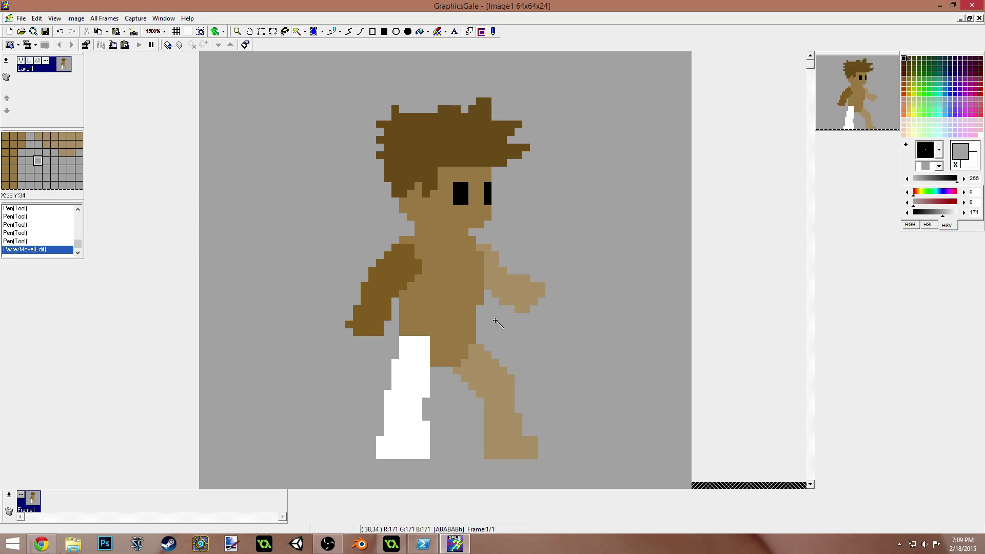
Step: Add a new layer above Layer1 and name it Front Leg
{"action": "left_click", "coordinate": [169, 45]}
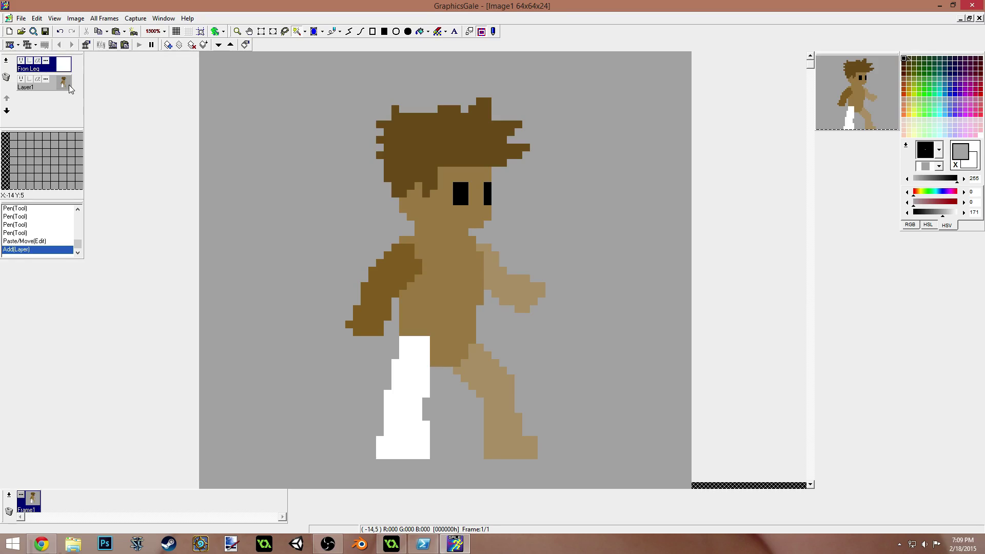
{"action": "right_click", "coordinate": [14, 65]}
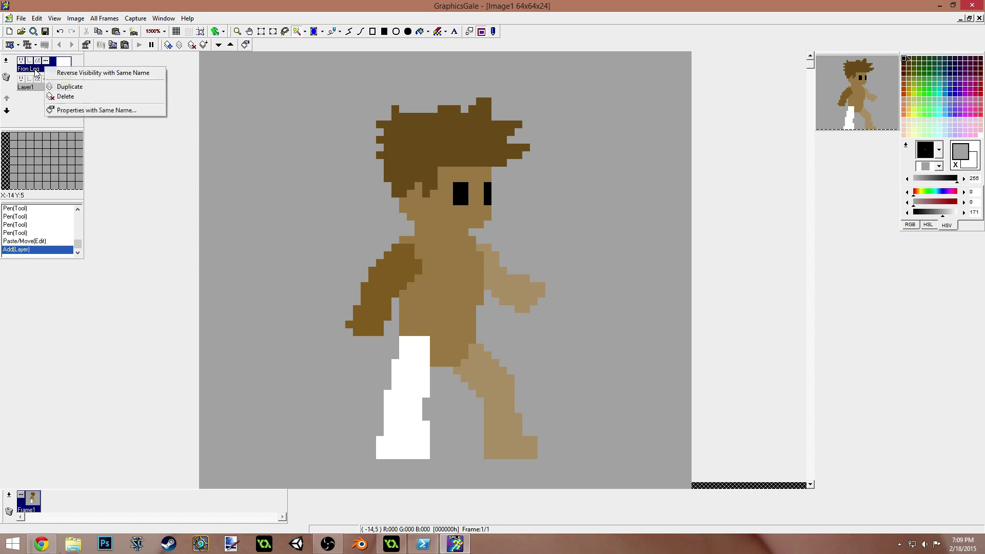
{"action": "left_click", "coordinate": [82, 113]}
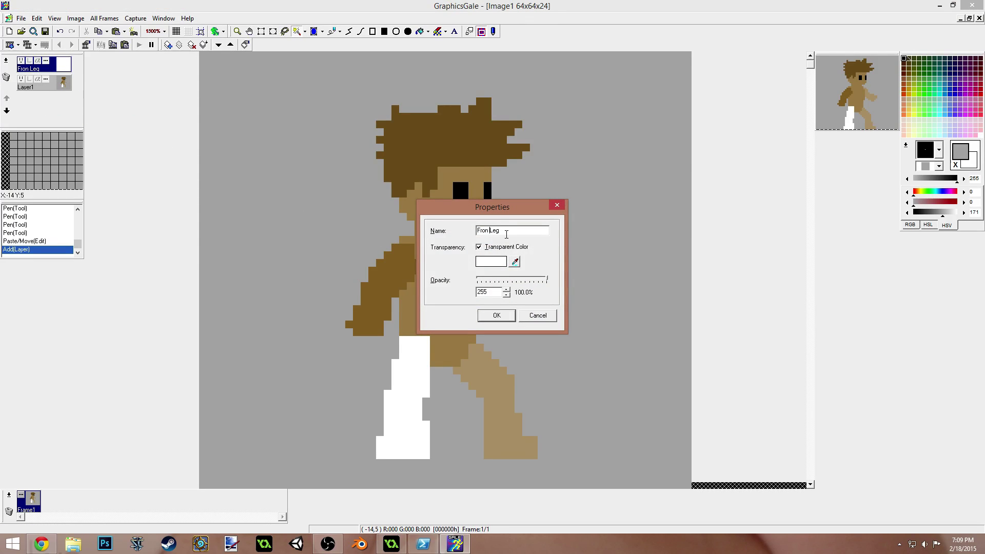
{"action": "key", "text": "Return"}
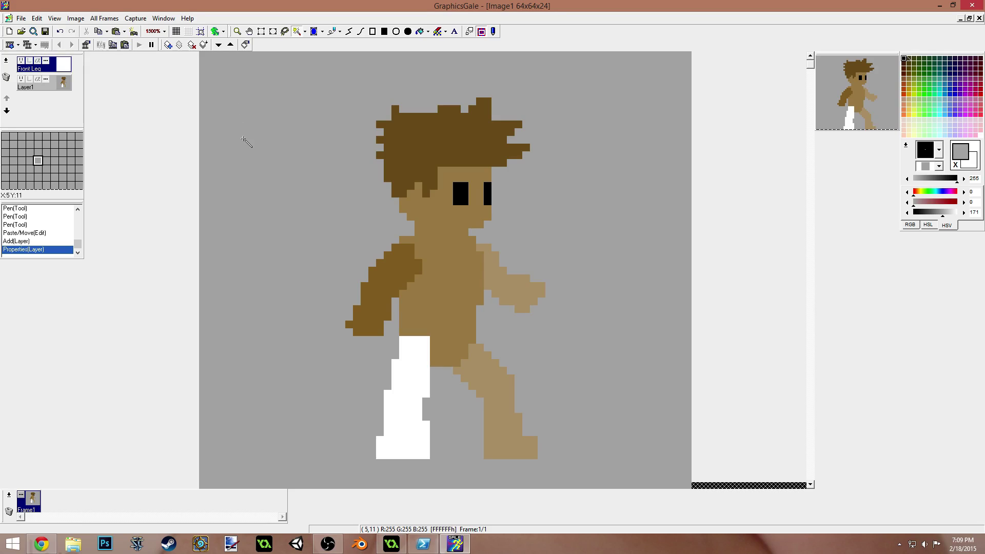
Step: Paste the cut leg into the Front Leg layer at its original position and deselect it
{"action": "key", "text": "ctrl+v"}
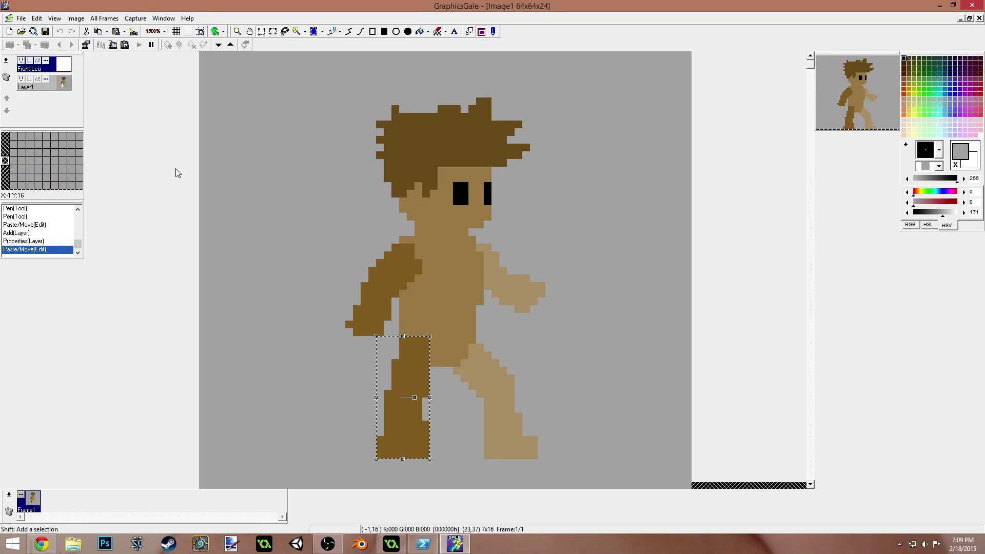
{"action": "key", "text": "ctrl+z"}
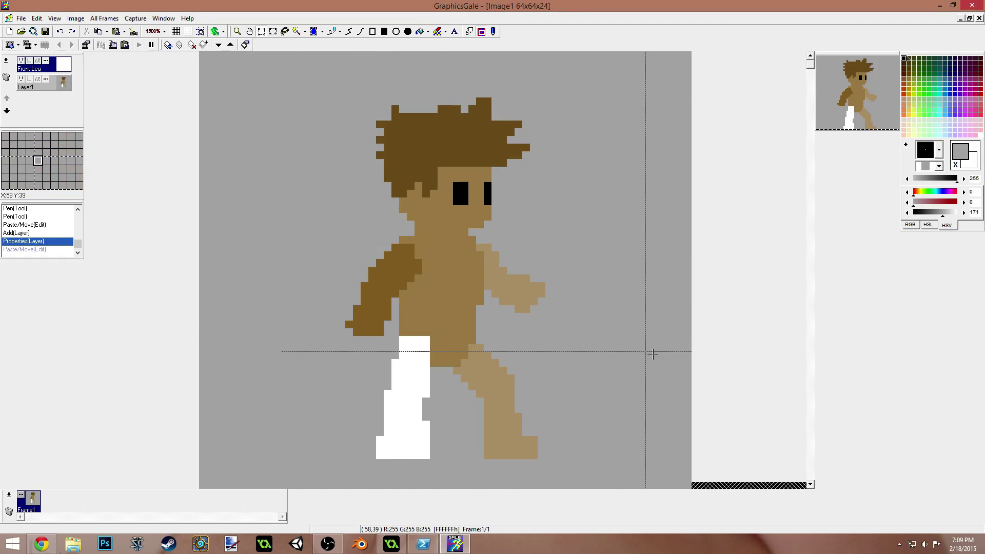
{"action": "key", "text": "ctrl+y"}
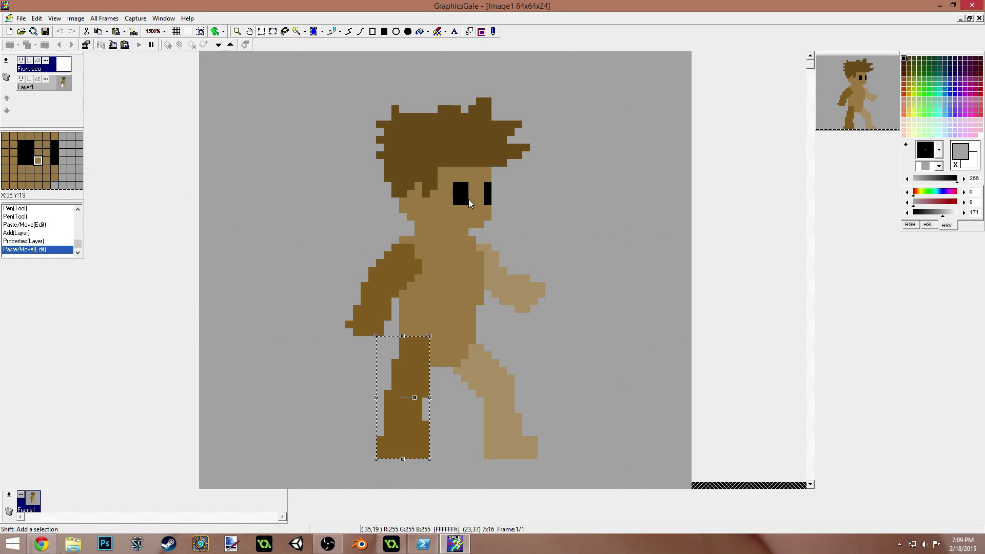
{"action": "left_click", "coordinate": [292, 314]}
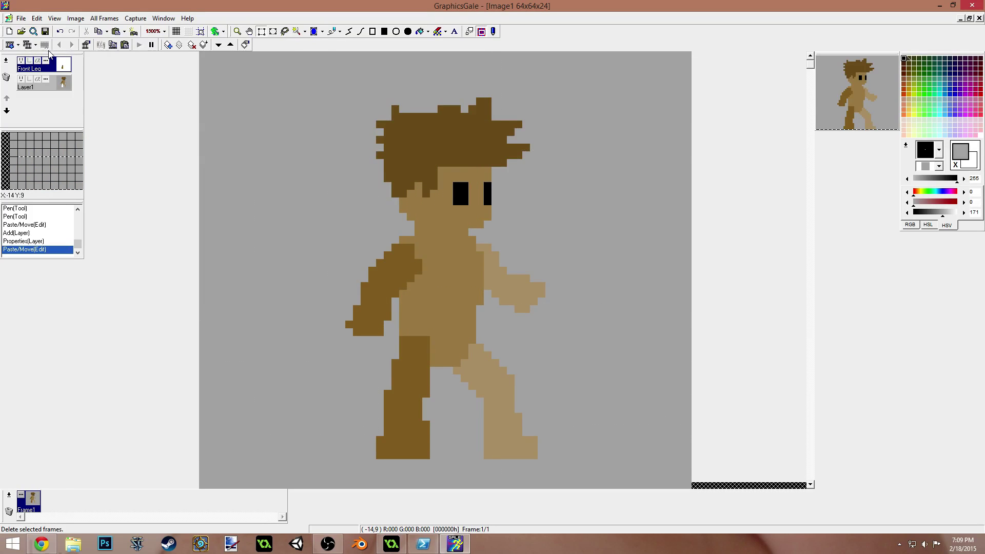
Step: Toggle Layer1's visibility off and on to check that the leg sits on its own layer
{"action": "left_click", "coordinate": [22, 81]}
{"action": "left_click", "coordinate": [22, 80]}
{"action": "left_click", "coordinate": [21, 80]}
{"action": "left_click", "coordinate": [21, 81]}
{"action": "left_click", "coordinate": [21, 81]}
{"action": "left_click", "coordinate": [22, 80]}
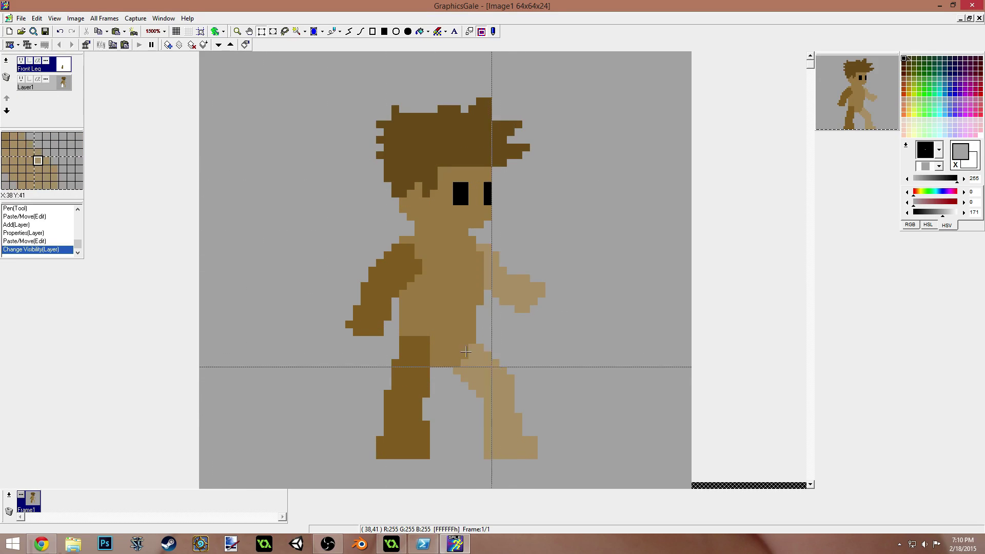
Step: Select the lighter leg on Layer1 by color with the Magic Wand and cut it out
{"action": "left_click", "coordinate": [297, 31]}
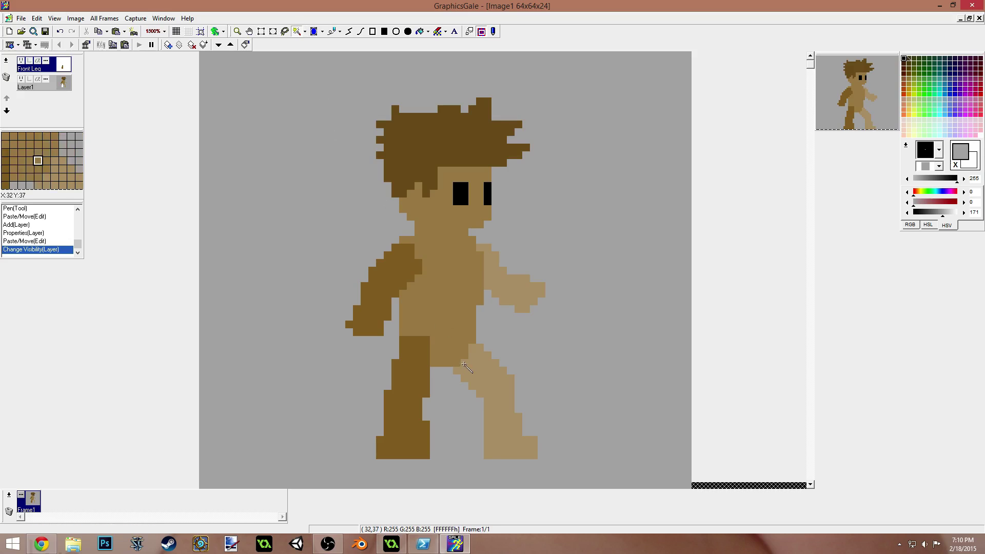
{"action": "left_click", "coordinate": [505, 385]}
{"action": "left_click", "coordinate": [52, 86]}
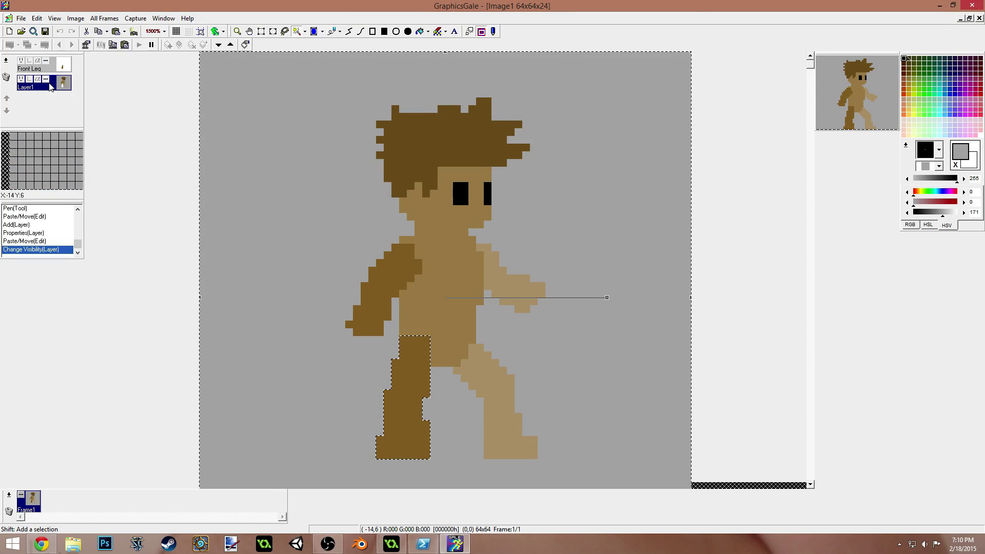
{"action": "left_click", "coordinate": [514, 334]}
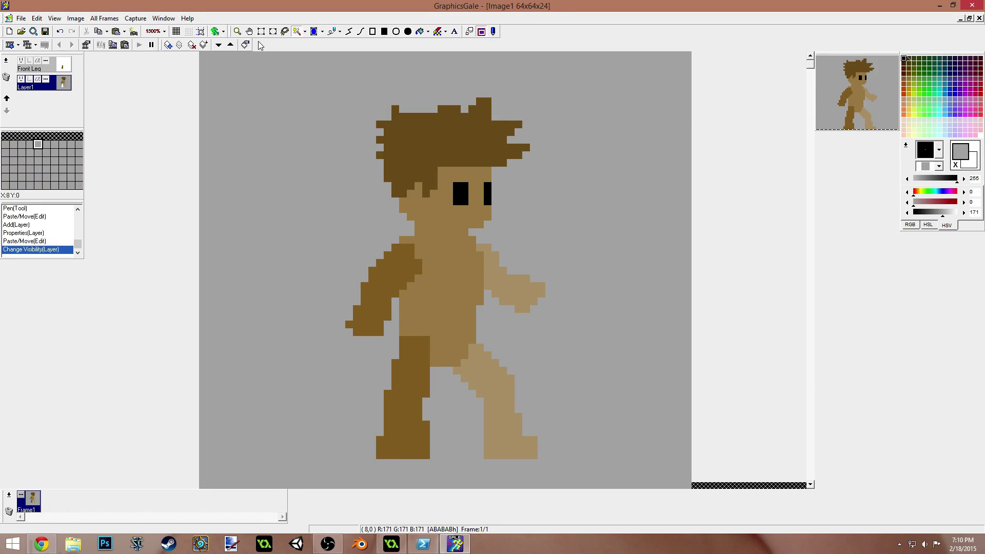
{"action": "left_click", "coordinate": [296, 32]}
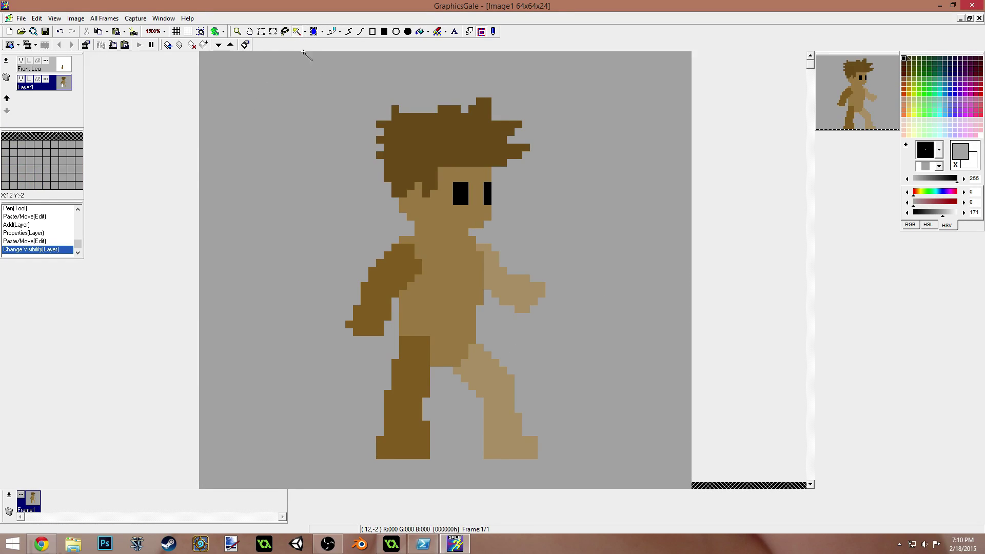
{"action": "left_click", "coordinate": [493, 380]}
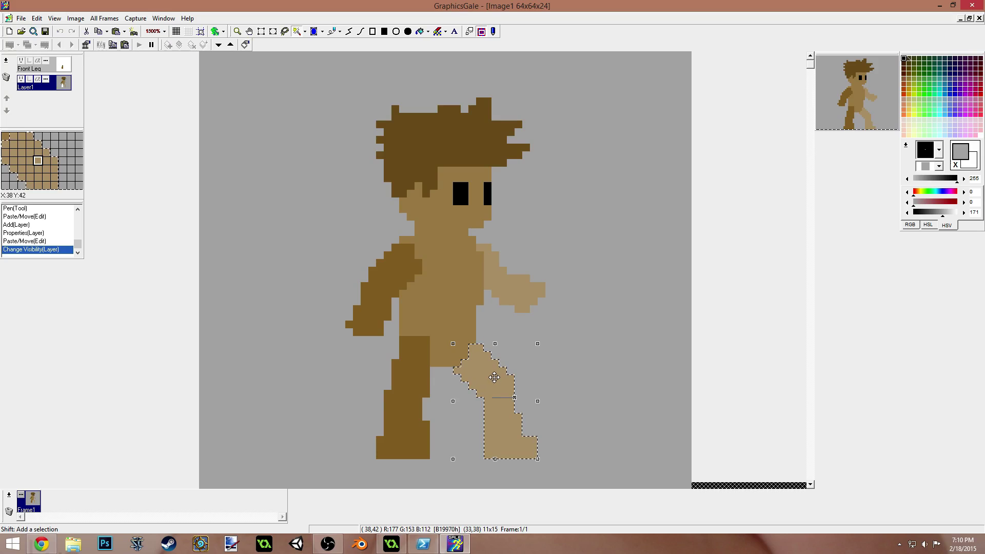
{"action": "key", "text": "ctrl+x"}
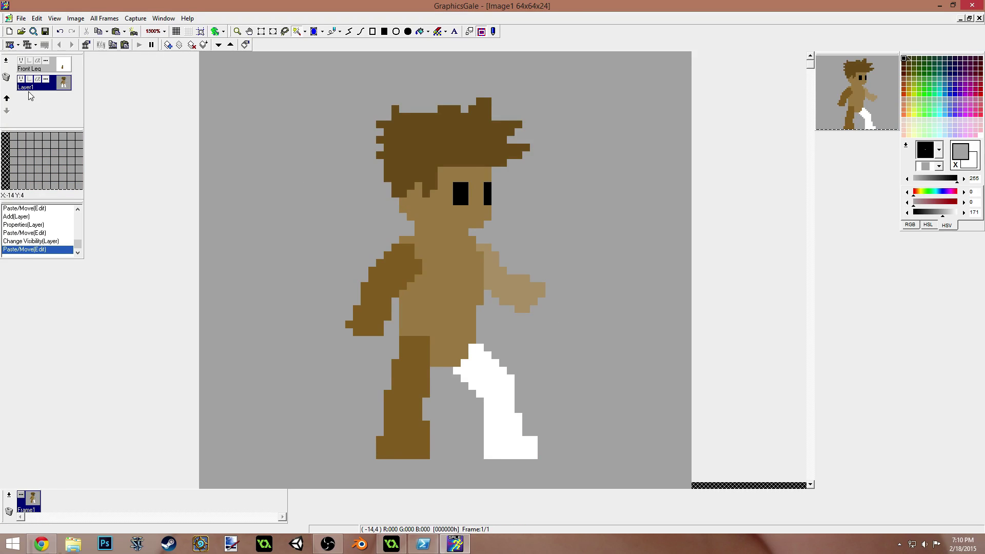
Step: Add a new layer named Back Leg and paste the cut leg into it at its original position
{"action": "left_click", "coordinate": [166, 45]}
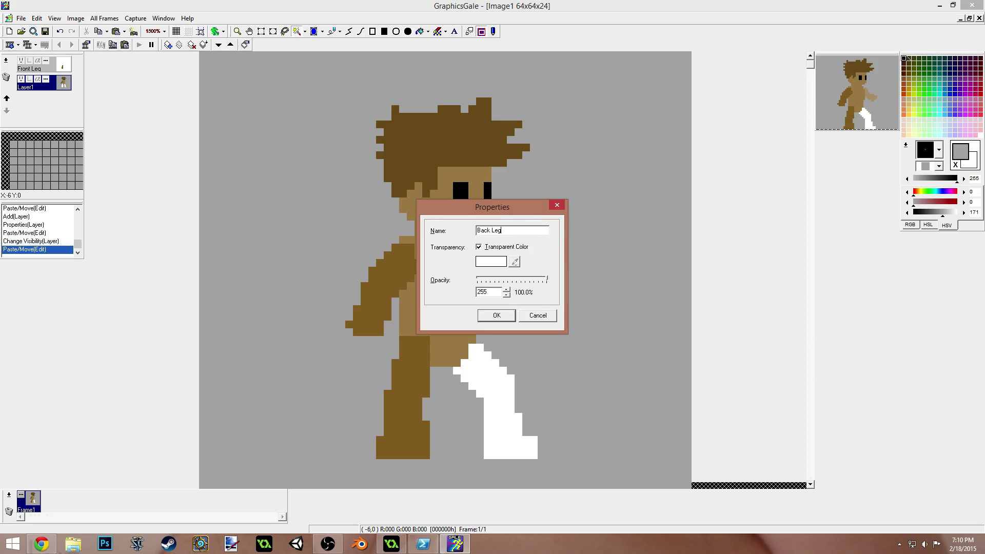
{"action": "key", "text": "Return"}
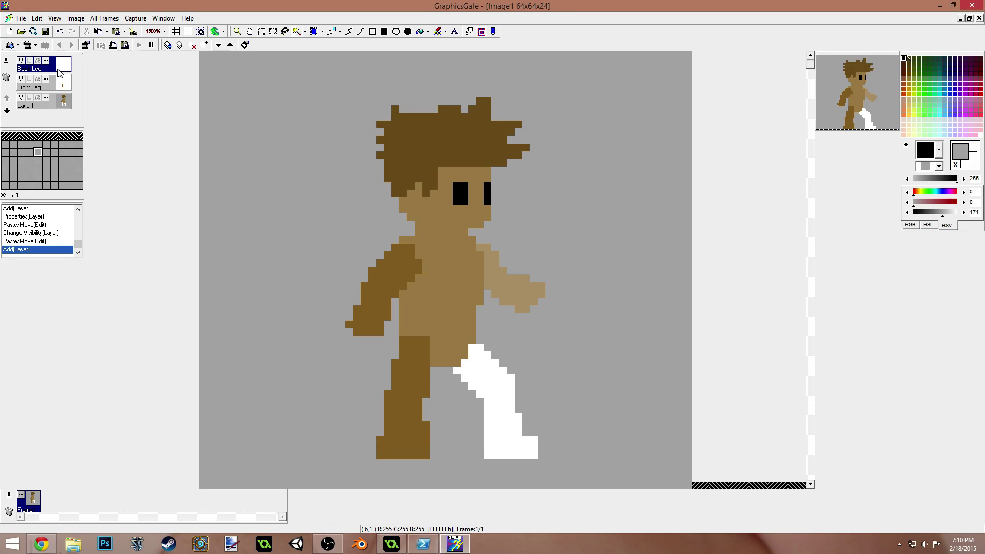
{"action": "key", "text": "ctrl+v"}
{"action": "left_click", "coordinate": [612, 305]}
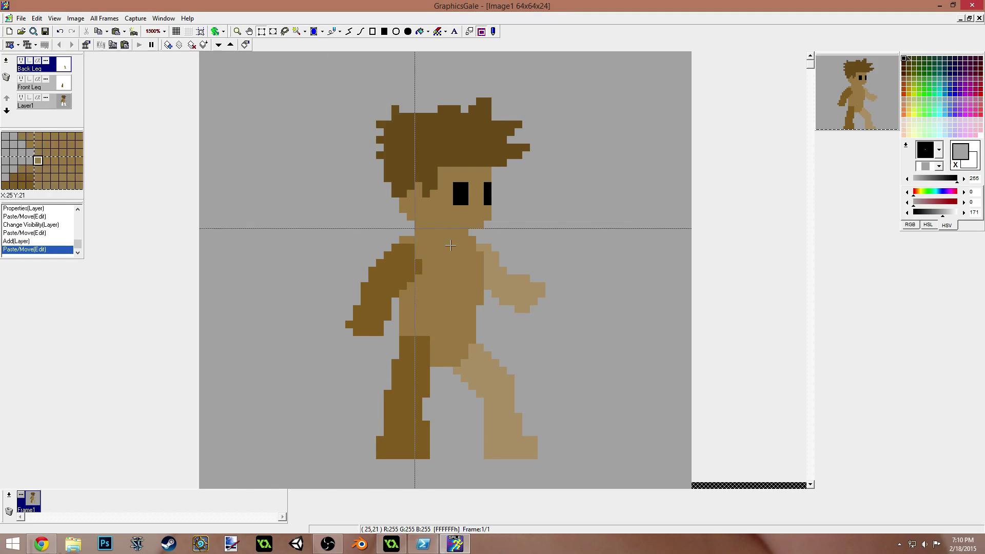
Step: Select the darker arm on Layer1 with the Magic Wand and cut it out
{"action": "left_click", "coordinate": [34, 106]}
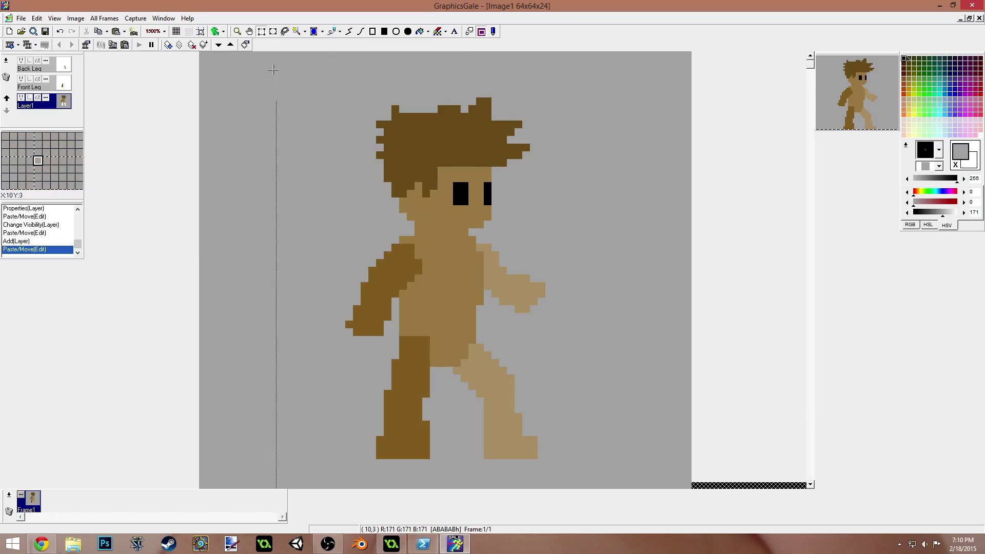
{"action": "left_click", "coordinate": [297, 31]}
{"action": "left_click", "coordinate": [395, 277]}
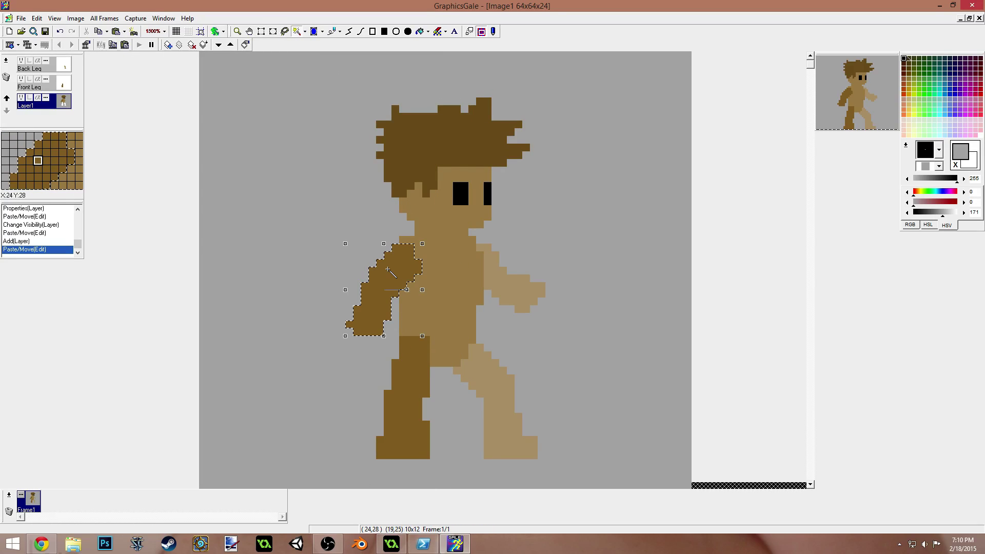
{"action": "key", "text": "Delete"}
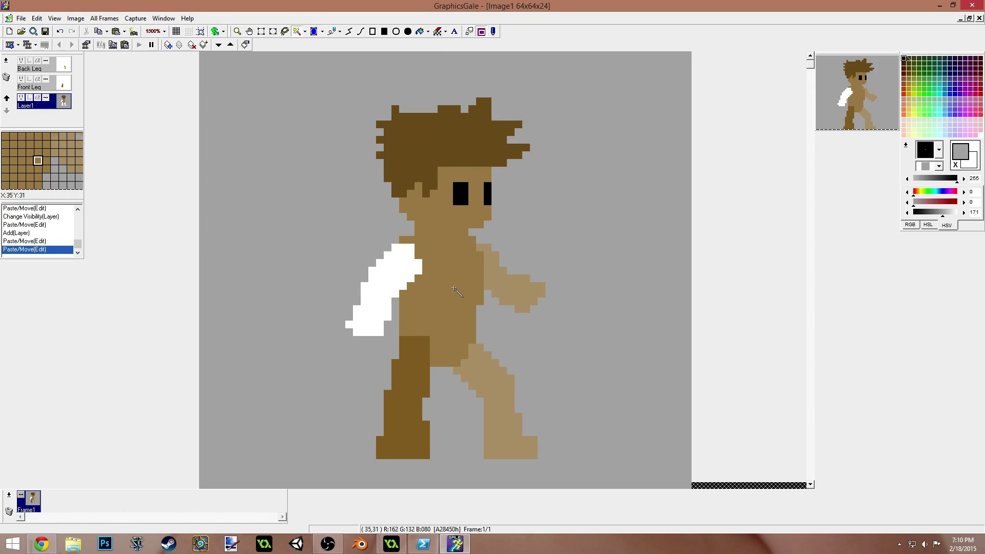
Step: Add a new layer named Front Arm and paste the cut arm into it at its original position
{"action": "left_click", "coordinate": [164, 47]}
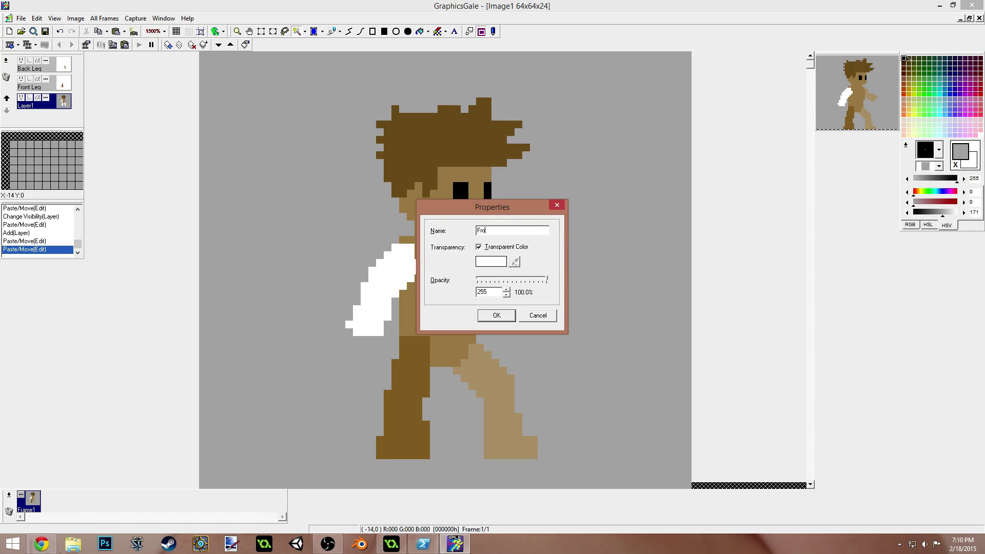
{"action": "key", "text": "Return"}
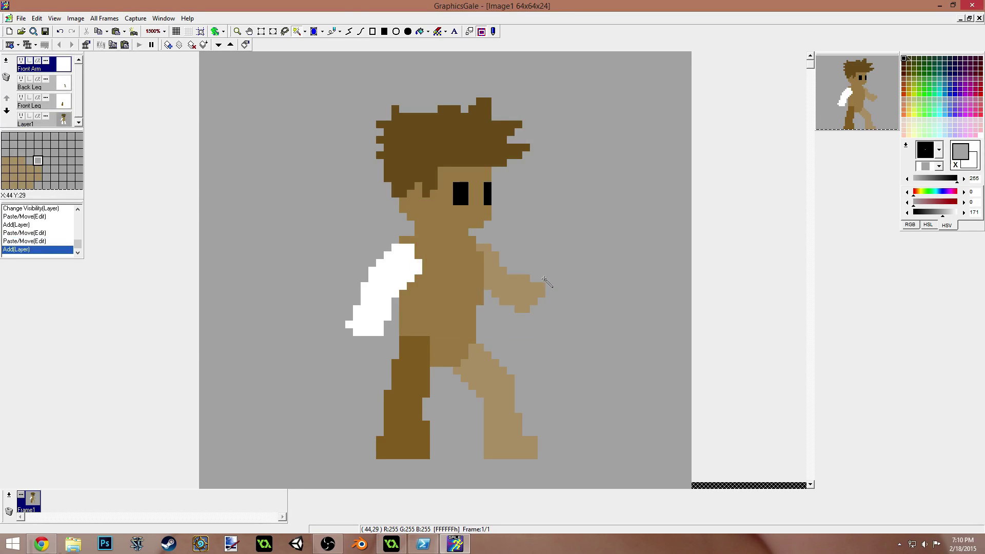
{"action": "key", "text": "ctrl+v"}
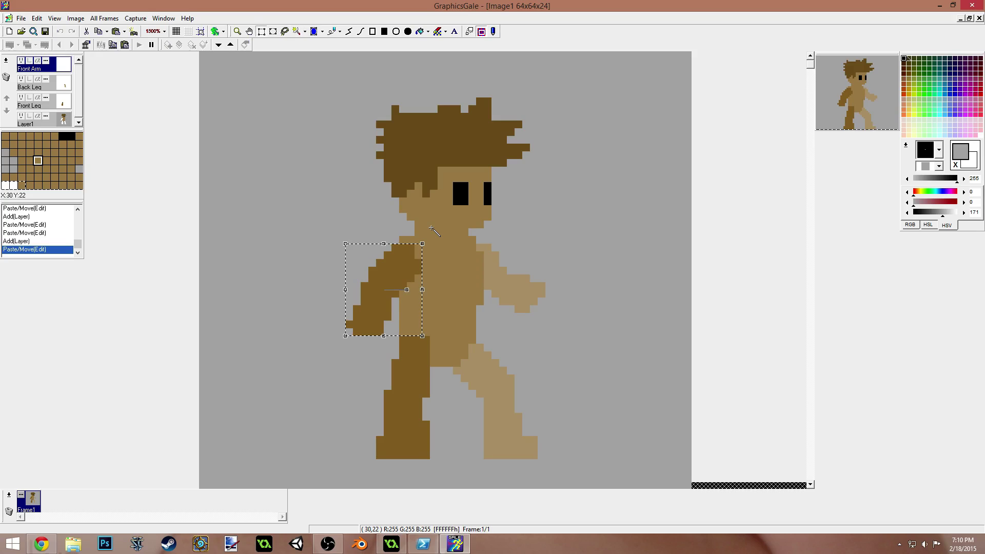
{"action": "left_click", "coordinate": [6, 60]}
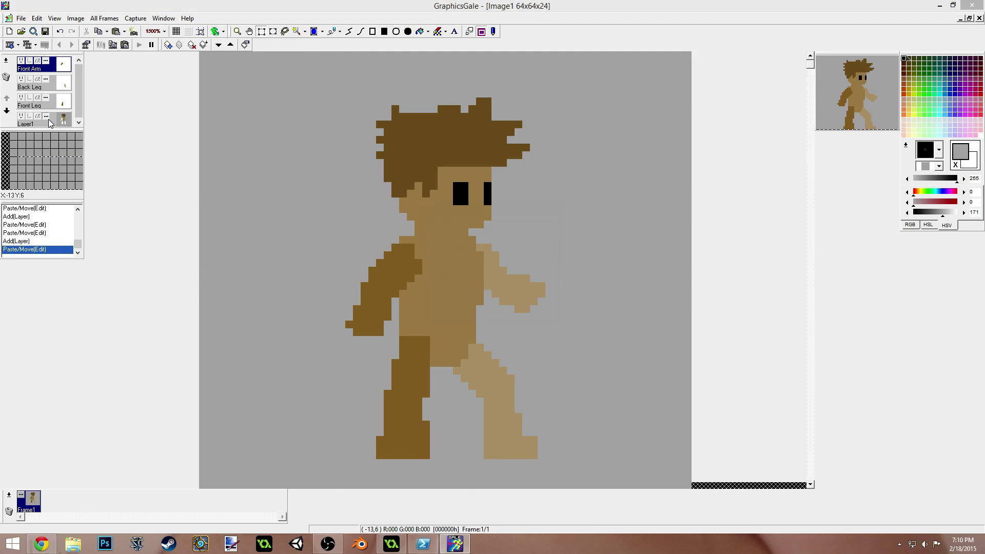
{"action": "left_click", "coordinate": [550, 315]}
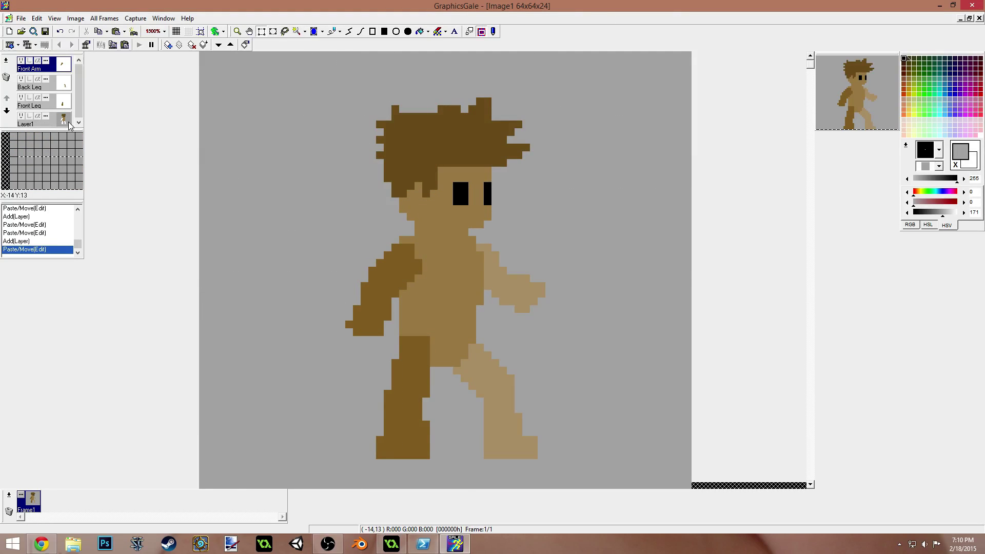
Step: Select the lighter arm on Layer1 with the Magic Wand and cut it out
{"action": "left_click", "coordinate": [67, 123]}
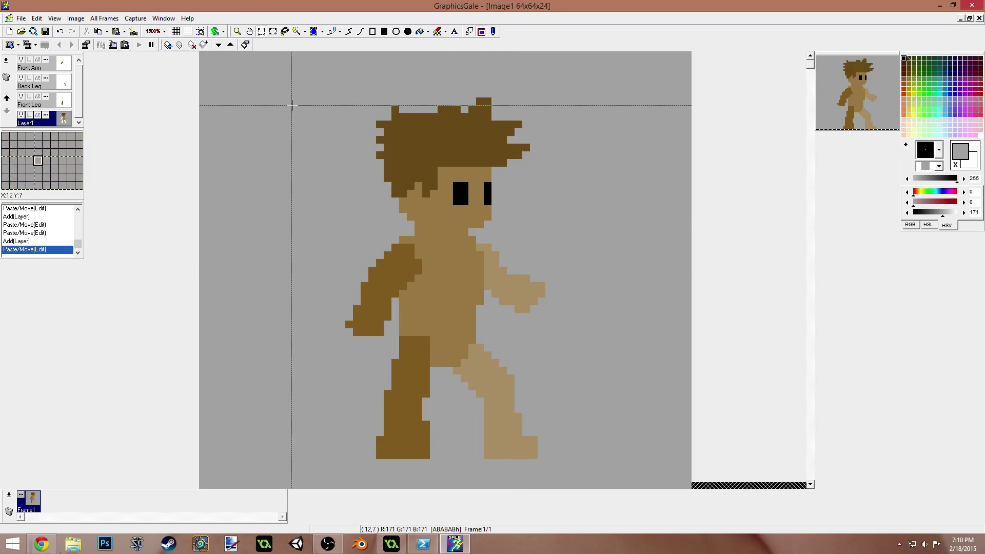
{"action": "left_click", "coordinate": [296, 31]}
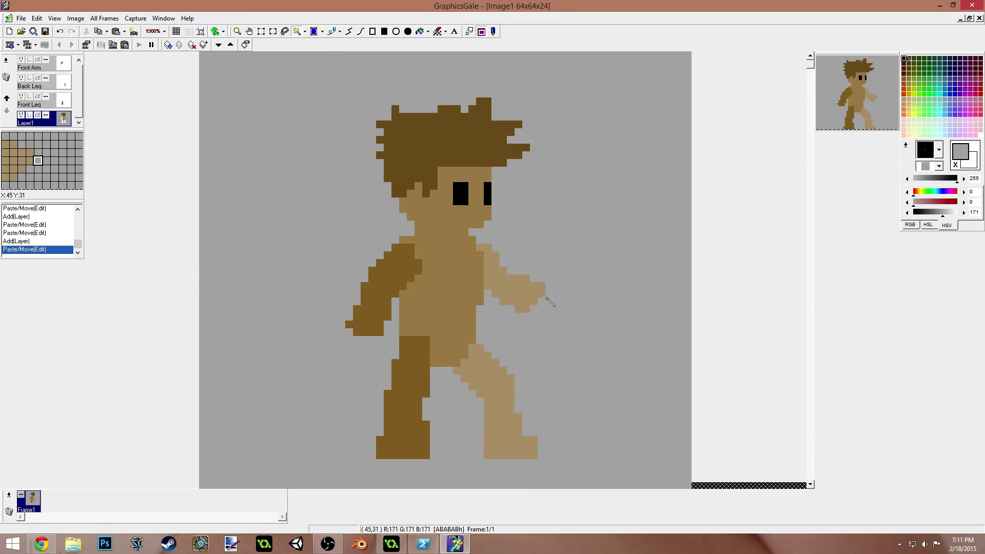
{"action": "left_click", "coordinate": [502, 283]}
{"action": "key", "text": "ctrl+x"}
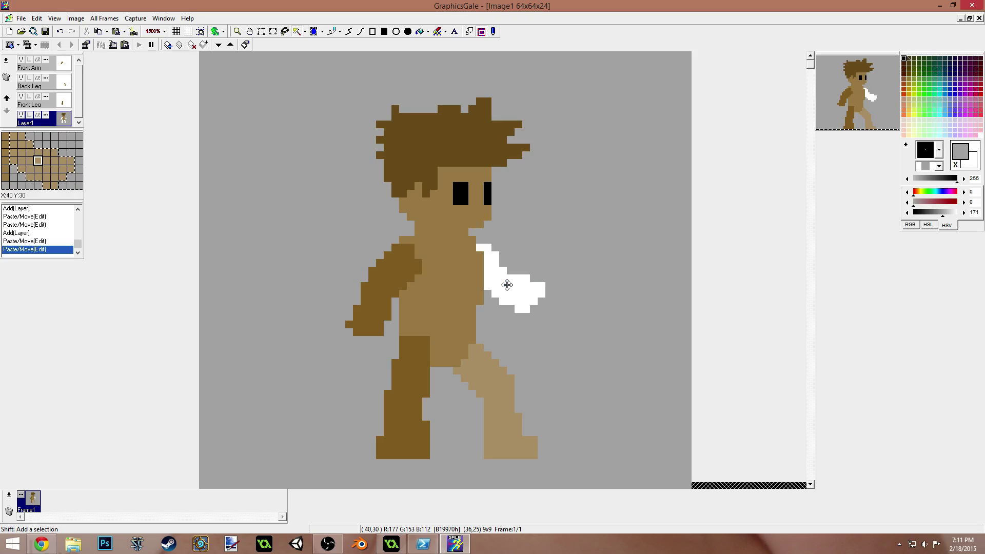
Step: Add a new layer named Back Arm and paste the lighter arm into it at its original position
{"action": "left_click", "coordinate": [168, 45]}
{"action": "type", "text": "Back Arm"}
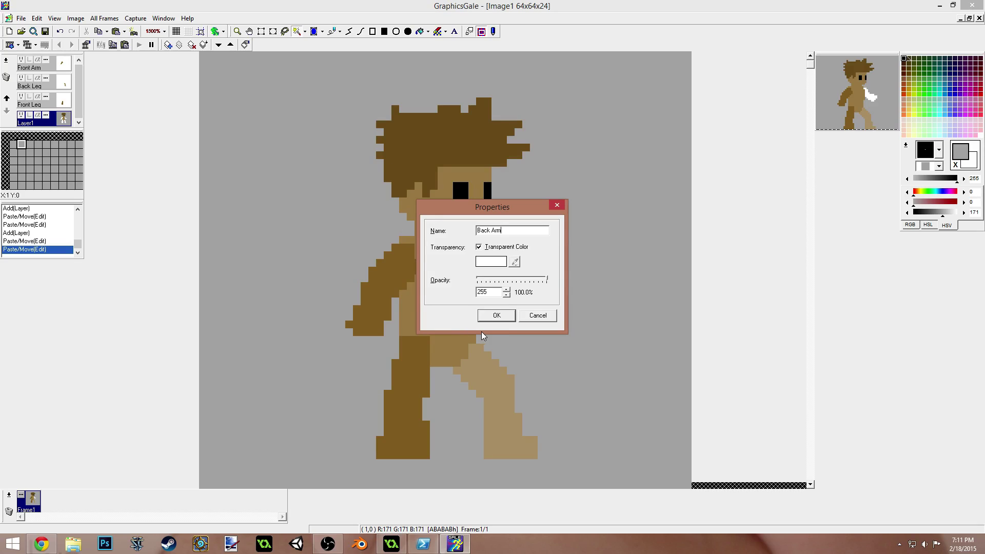
{"action": "left_click", "coordinate": [495, 315]}
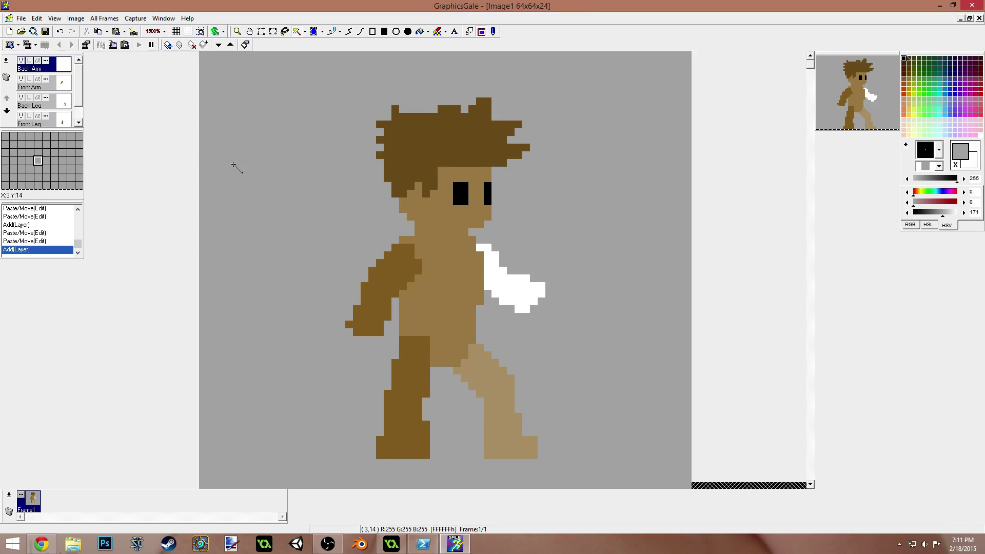
{"action": "key", "text": "ctrl+v"}
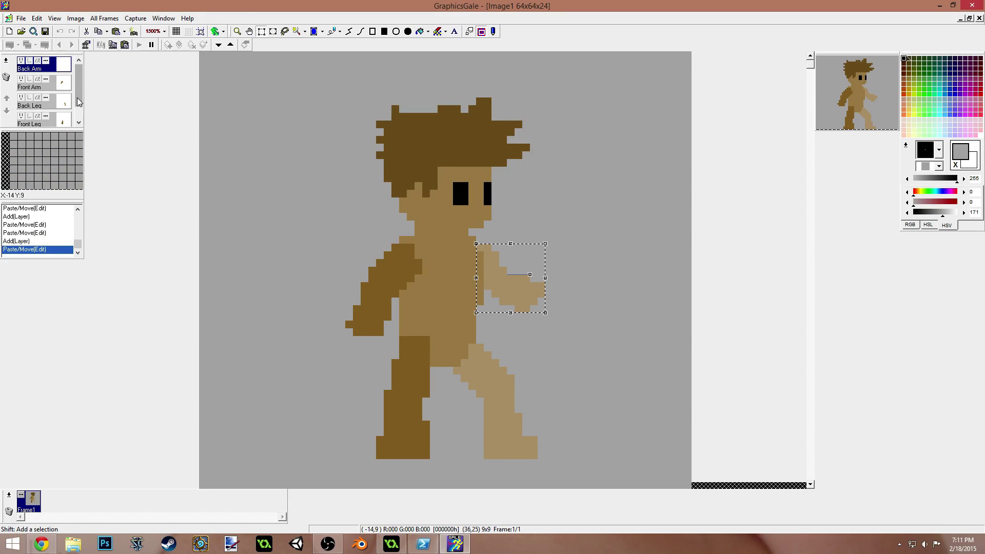
{"action": "key", "text": "Return"}
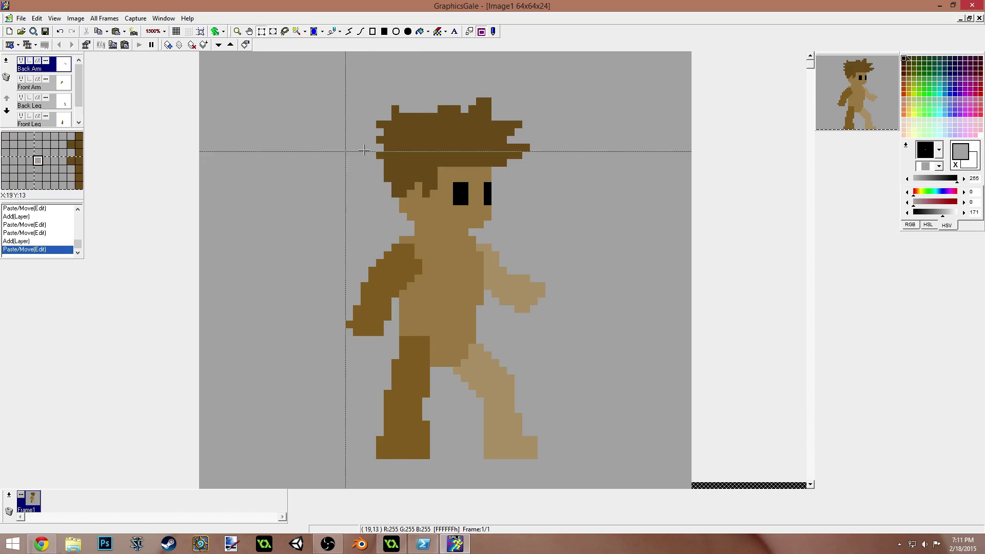
Step: Copy the head from Layer1 using a rectangular selection about 27 by 19 pixels that covers the hair and face, and deselect it
{"action": "scroll", "coordinate": [55, 123], "scroll_direction": "down", "scroll_amount": 1}
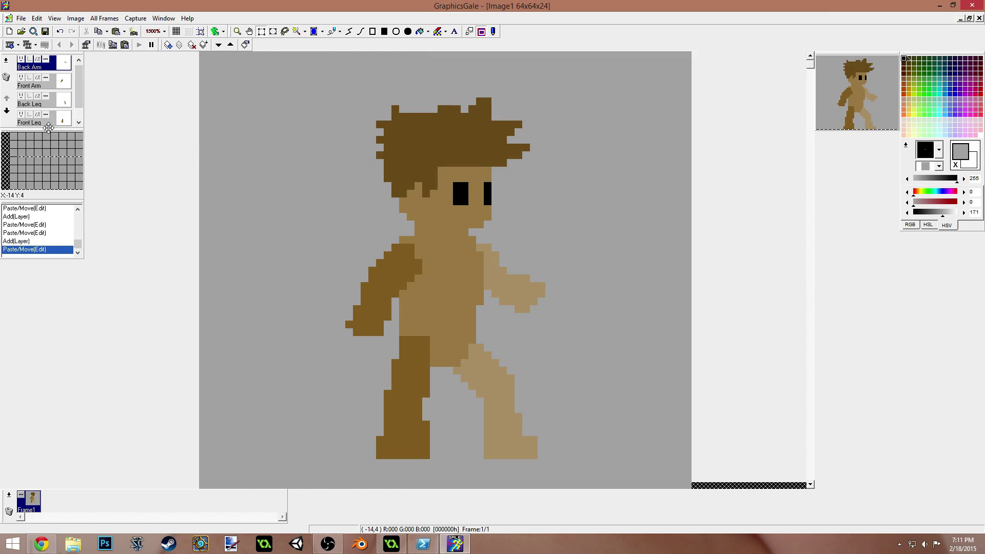
{"action": "scroll", "coordinate": [52, 119], "scroll_direction": "down", "scroll_amount": 1}
{"action": "left_click", "coordinate": [49, 123]}
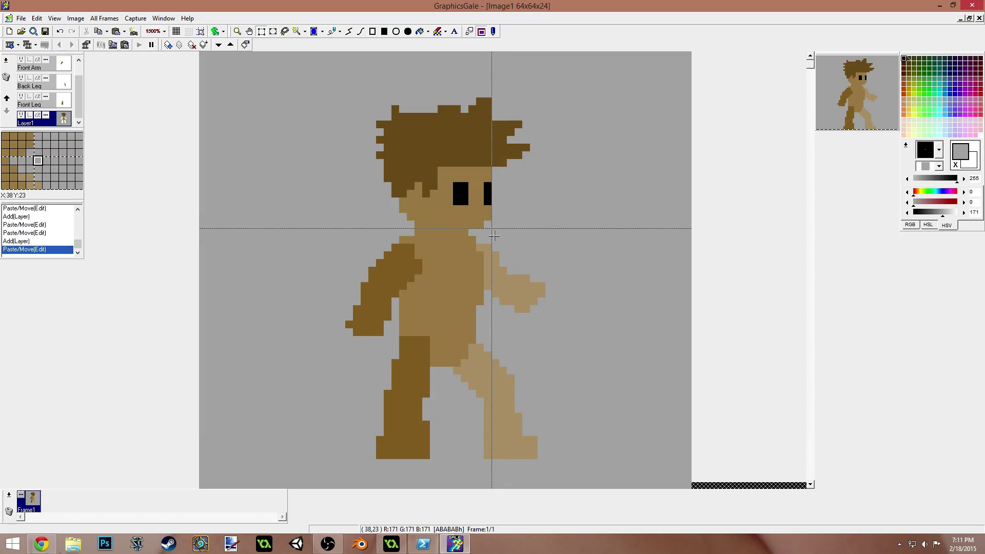
{"action": "left_click_drag", "start_coordinate": [353, 82], "coordinate": [531, 232]}
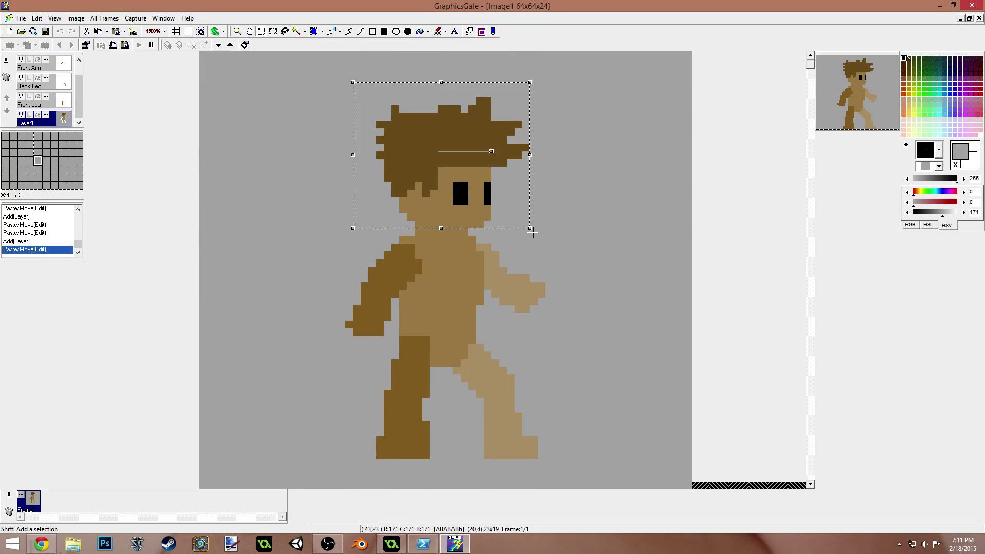
{"action": "left_click_drag", "start_coordinate": [353, 82], "coordinate": [561, 232]}
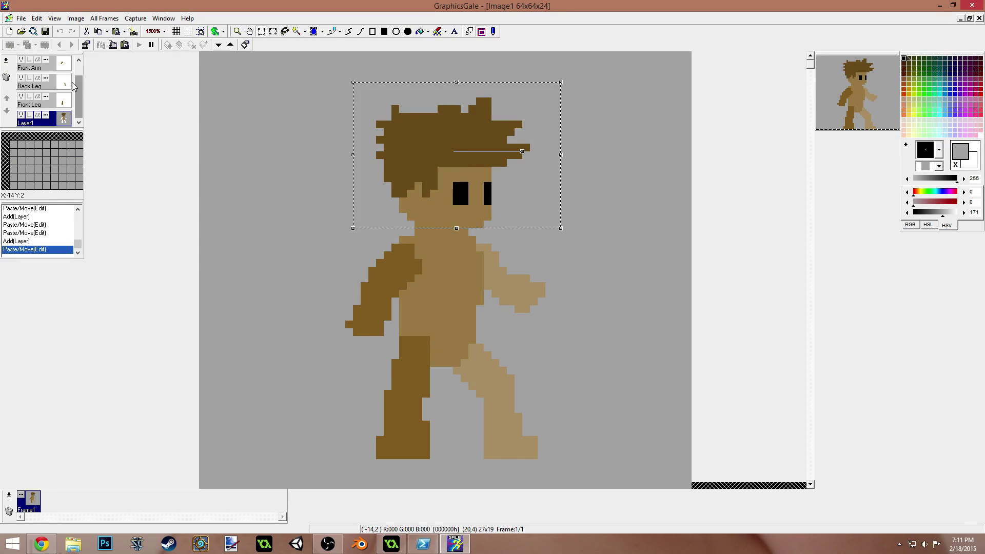
{"action": "left_click", "coordinate": [147, 94]}
Step: Add a new layer named Head, paste the copied head into it at its original position and deselect it
{"action": "left_click", "coordinate": [168, 45]}
{"action": "type", "text": "Head"}
{"action": "key", "text": "Return"}
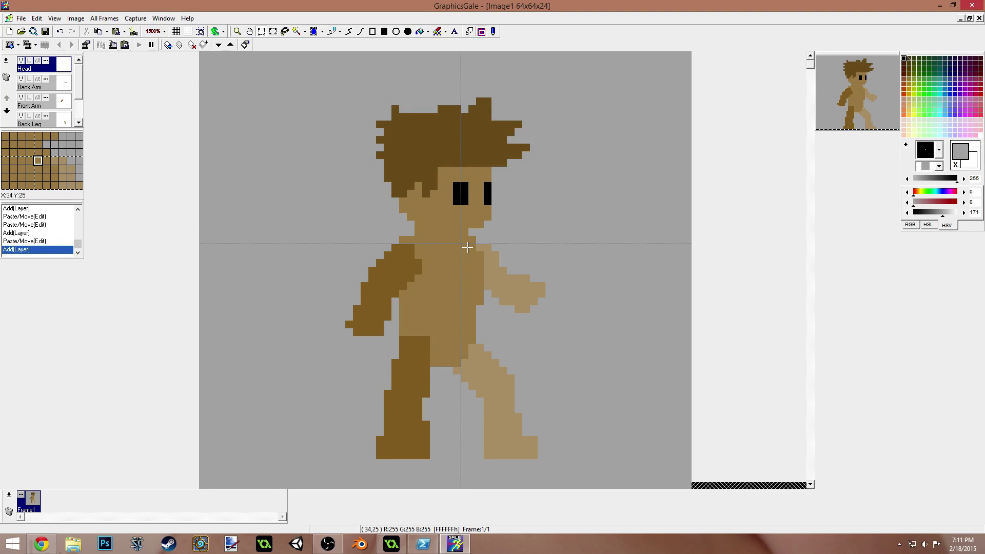
{"action": "key", "text": "ctrl+v"}
{"action": "left_click", "coordinate": [315, 168]}
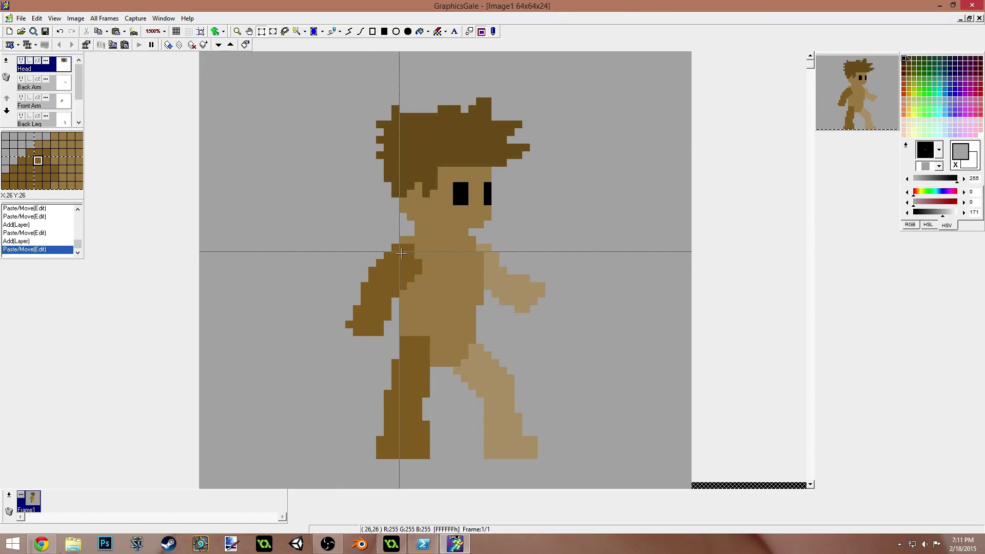
Step: Hide the Head, Back Arm, Front Arm, Back Leg and Front Leg layers so only Layer1 is shown
{"action": "mouse_move", "coordinate": [79, 93]}
{"action": "left_mouse_down"}
{"action": "mouse_move", "coordinate": [82, 114]}
{"action": "mouse_move", "coordinate": [83, 76]}
{"action": "left_mouse_up"}
{"action": "left_click", "coordinate": [22, 61]}
{"action": "left_click", "coordinate": [21, 80]}
{"action": "left_click", "coordinate": [21, 98]}
{"action": "left_click", "coordinate": [22, 116]}
{"action": "left_click_drag", "start_coordinate": [80, 99], "coordinate": [79, 118]}
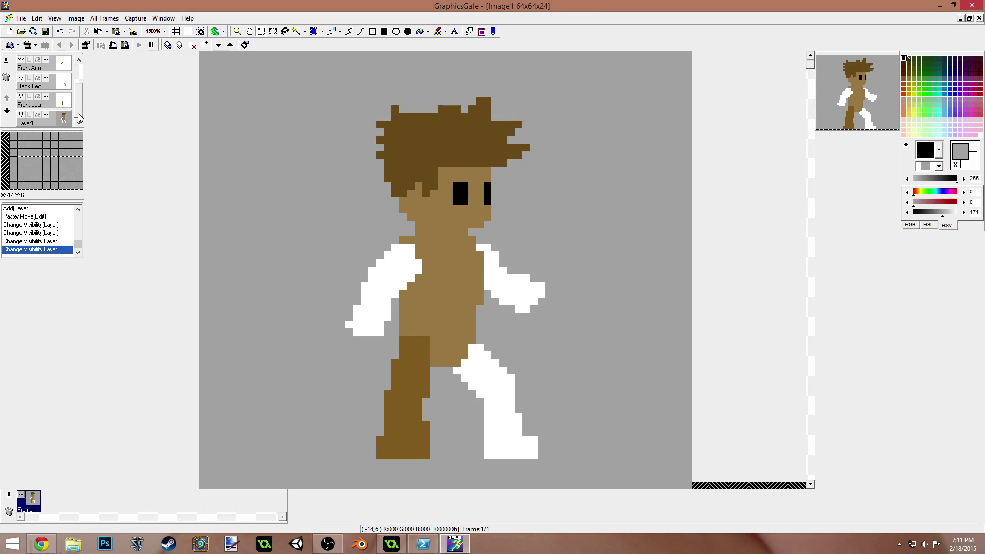
{"action": "left_click", "coordinate": [22, 98]}
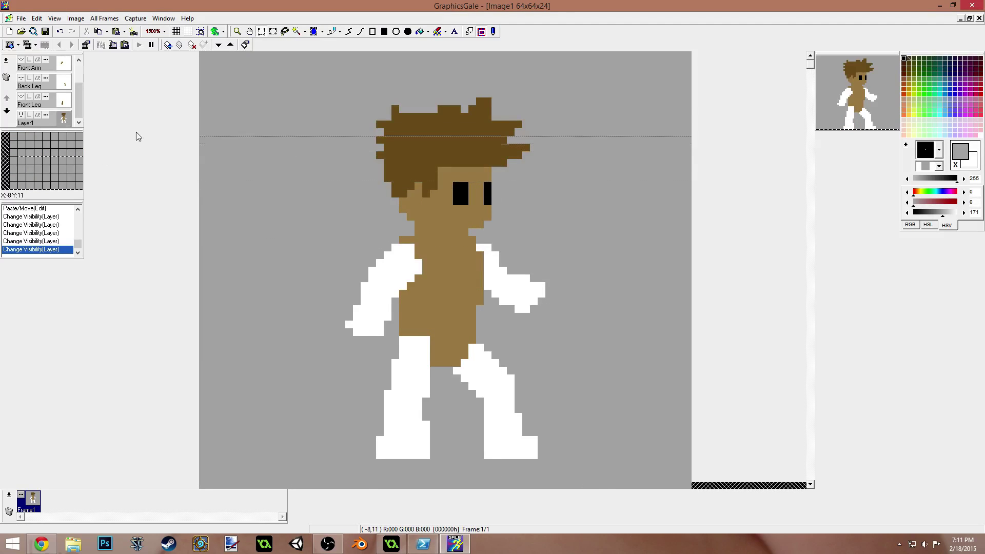
{"action": "mouse_move", "coordinate": [77, 103]}
{"action": "left_mouse_down"}
{"action": "mouse_move", "coordinate": [79, 79]}
{"action": "mouse_move", "coordinate": [79, 116]}
{"action": "left_mouse_up"}
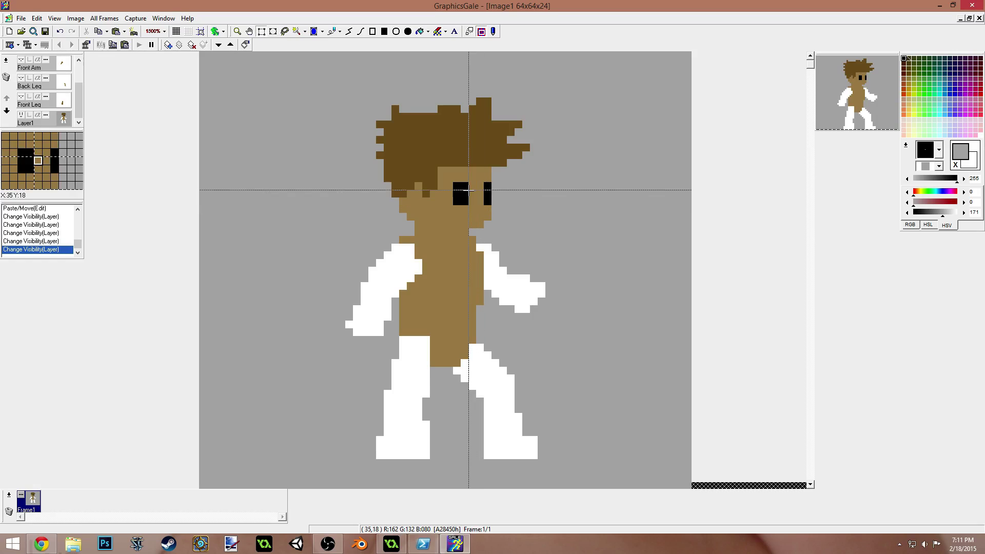
{"action": "left_click_drag", "start_coordinate": [368, 90], "coordinate": [519, 235]}
{"action": "left_click", "coordinate": [519, 234]}
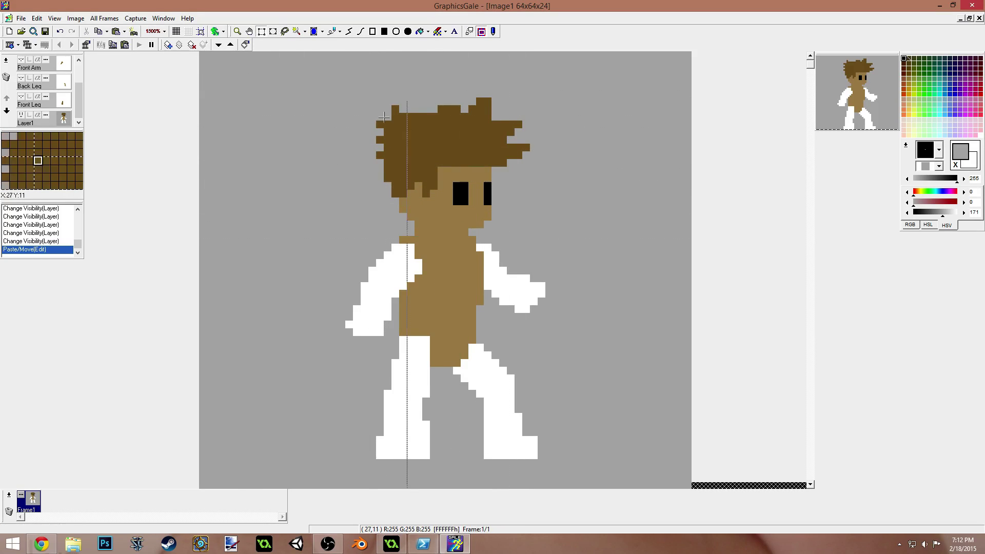
{"action": "left_click_drag", "start_coordinate": [353, 83], "coordinate": [546, 236]}
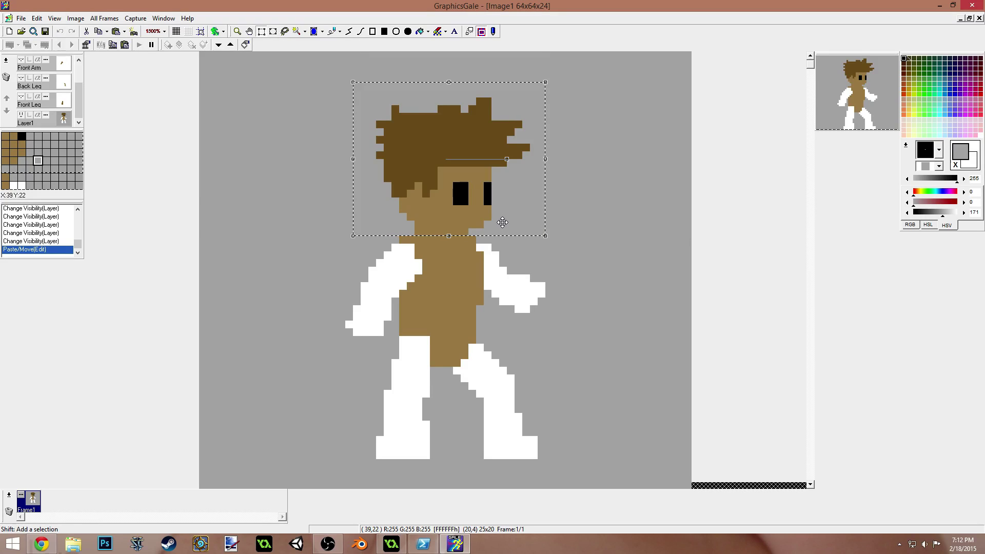
{"action": "left_click_drag", "start_coordinate": [345, 67], "coordinate": [545, 233]}
{"action": "left_click", "coordinate": [545, 234]}
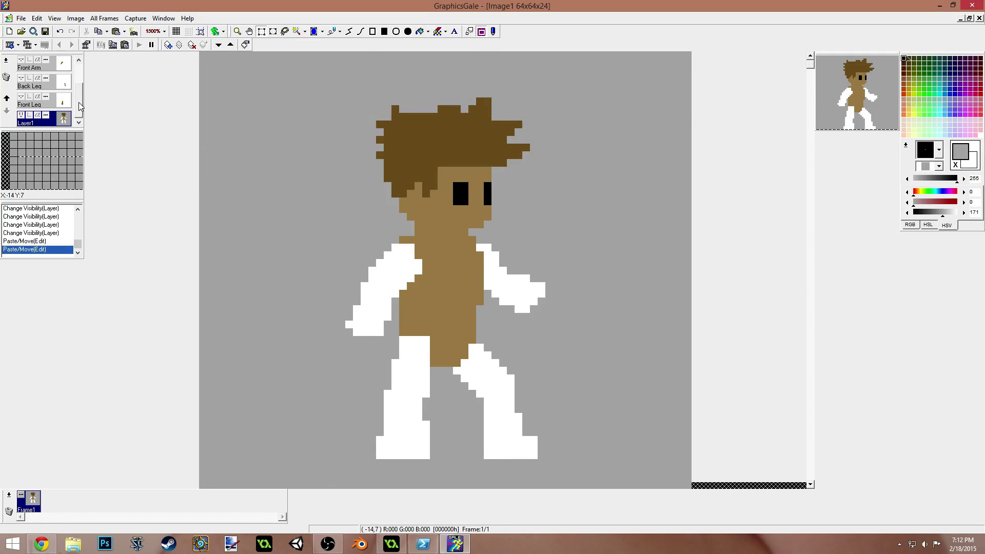
{"action": "left_click_drag", "start_coordinate": [78, 104], "coordinate": [85, 74]}
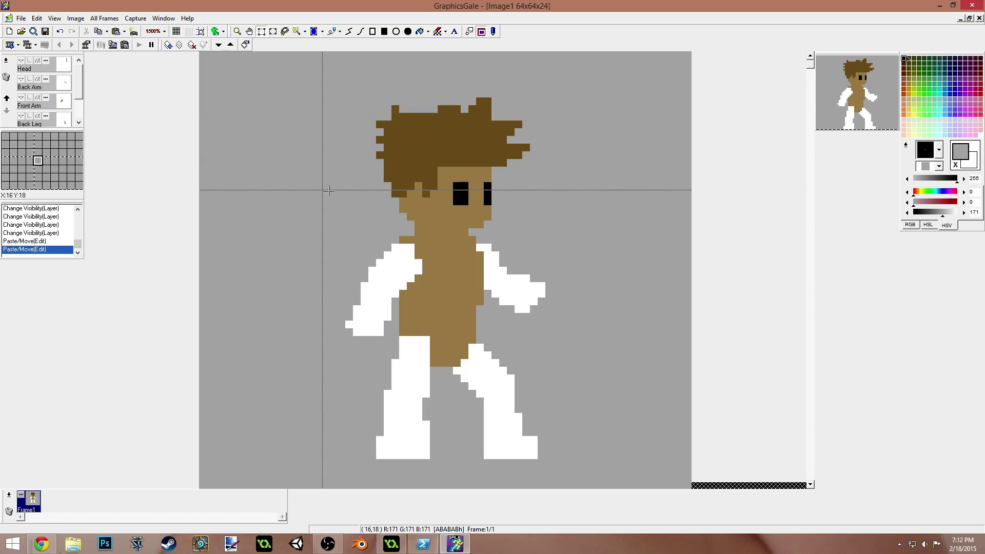
{"action": "key", "text": "ctrl+z"}
{"action": "key", "text": "ctrl+z"}
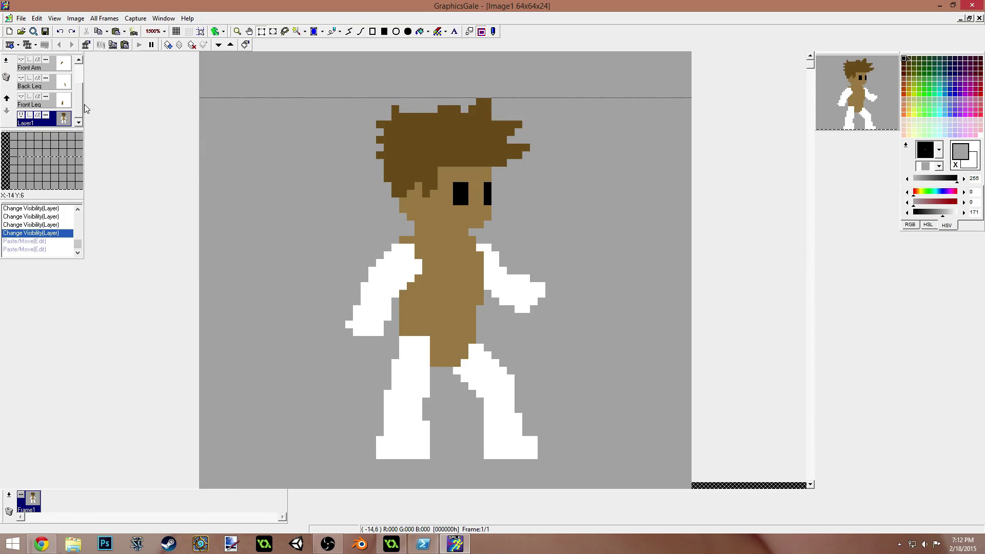
{"action": "left_click_drag", "start_coordinate": [80, 103], "coordinate": [80, 72]}
{"action": "key", "text": "ctrl+z"}
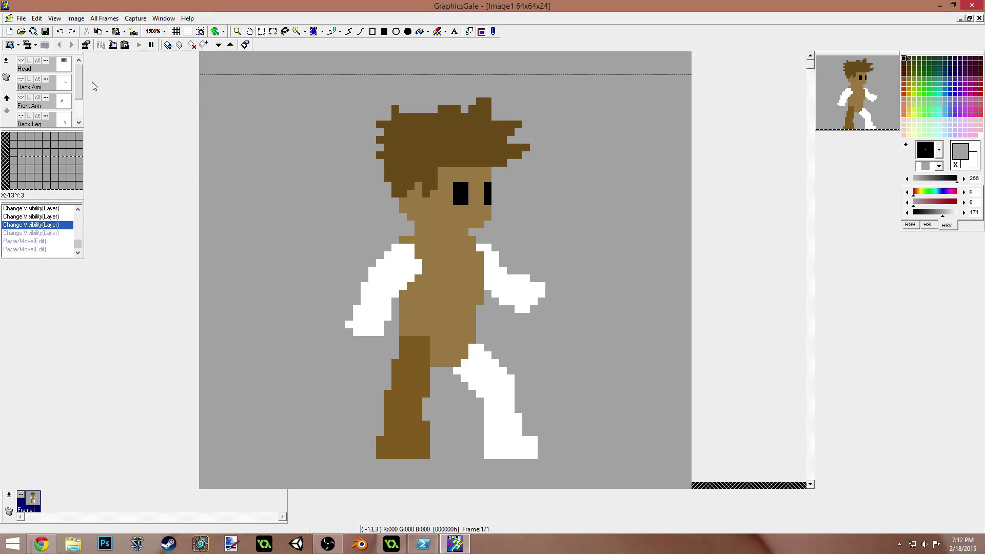
{"action": "left_click_drag", "start_coordinate": [80, 81], "coordinate": [79, 94]}
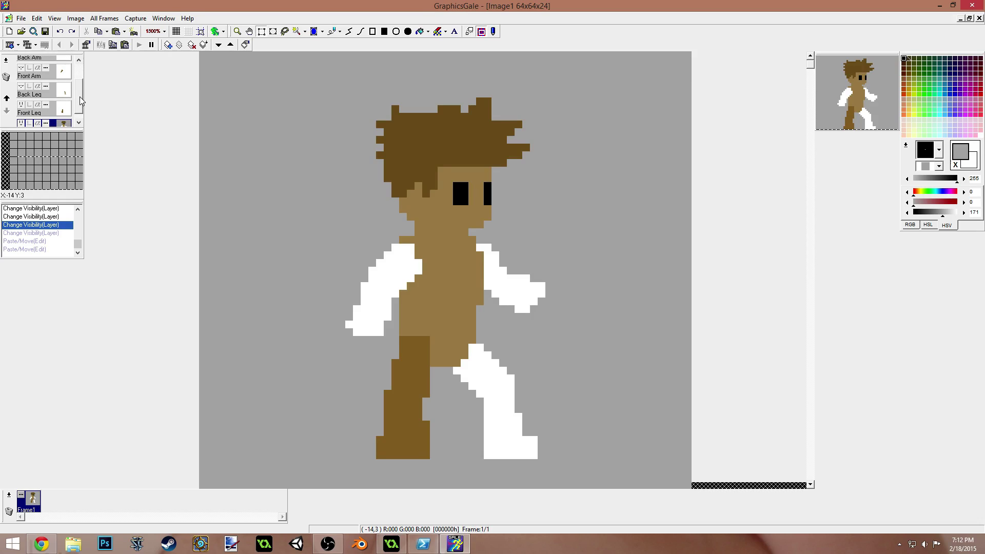
{"action": "left_click", "coordinate": [21, 97]}
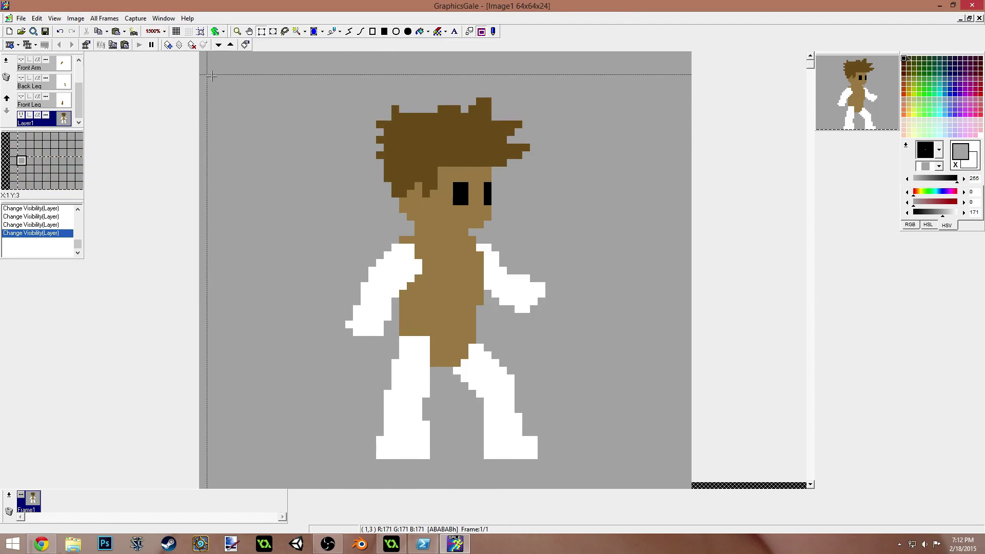
Step: Cut a 24 by 18 pixel rectangle covering the head from Layer1, and pen the torso's shoulder and hip areas in its brown
{"action": "left_click_drag", "start_coordinate": [360, 90], "coordinate": [550, 232]}
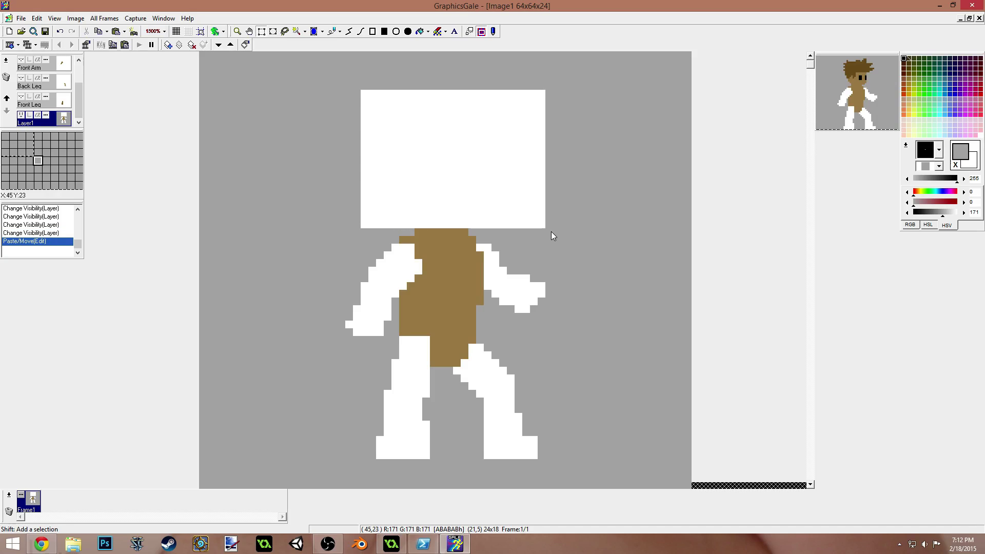
{"action": "key", "text": "ctrl+v"}
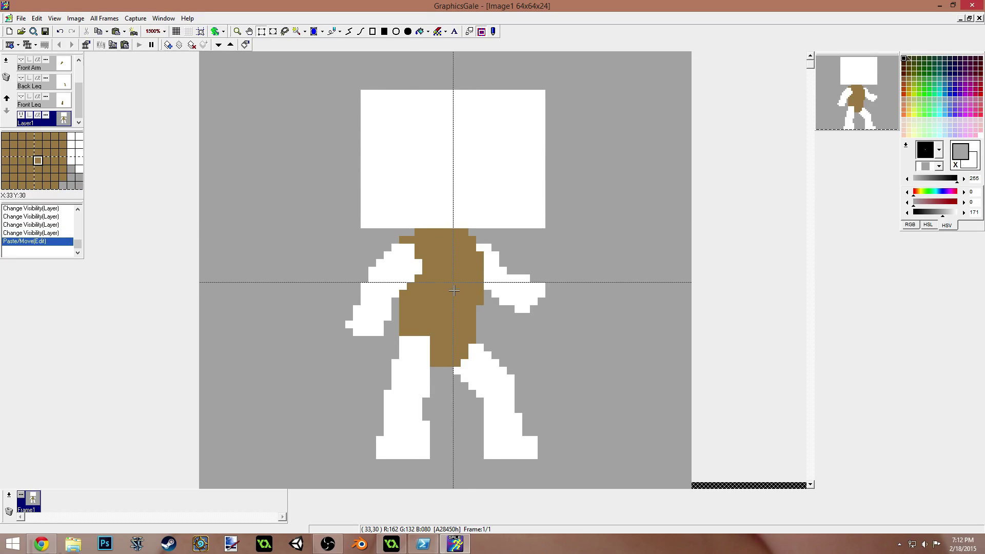
{"action": "key", "text": "d"}
{"action": "right_click", "coordinate": [451, 258]}
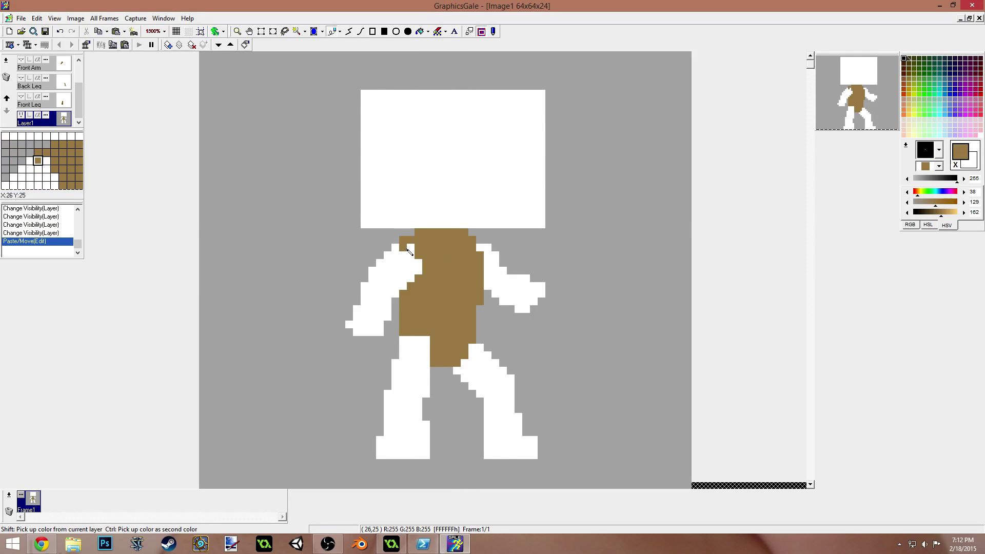
{"action": "left_click_drag", "start_coordinate": [403, 256], "coordinate": [406, 287]}
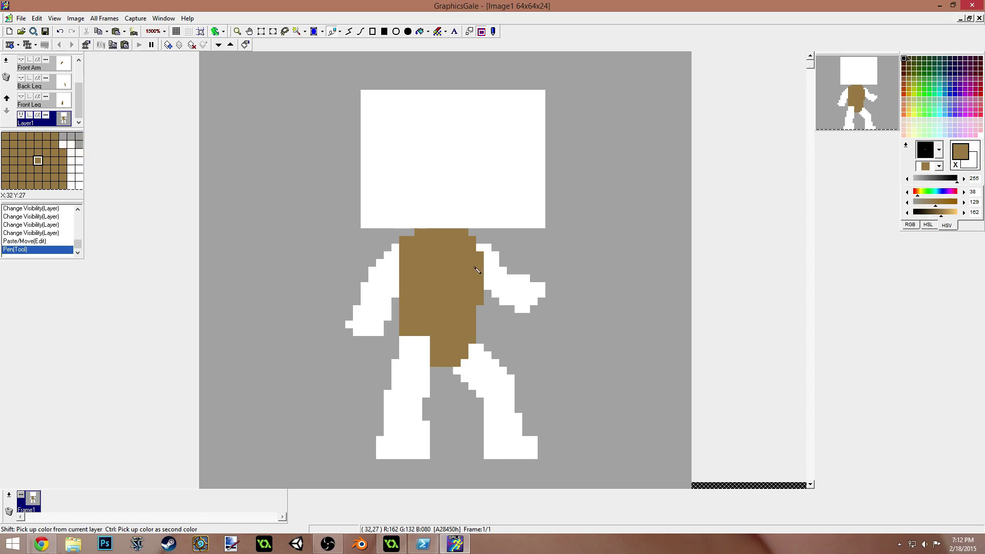
{"action": "mouse_move", "coordinate": [414, 341]}
{"action": "left_mouse_down"}
{"action": "mouse_move", "coordinate": [414, 359]}
{"action": "mouse_move", "coordinate": [425, 356]}
{"action": "left_mouse_up"}
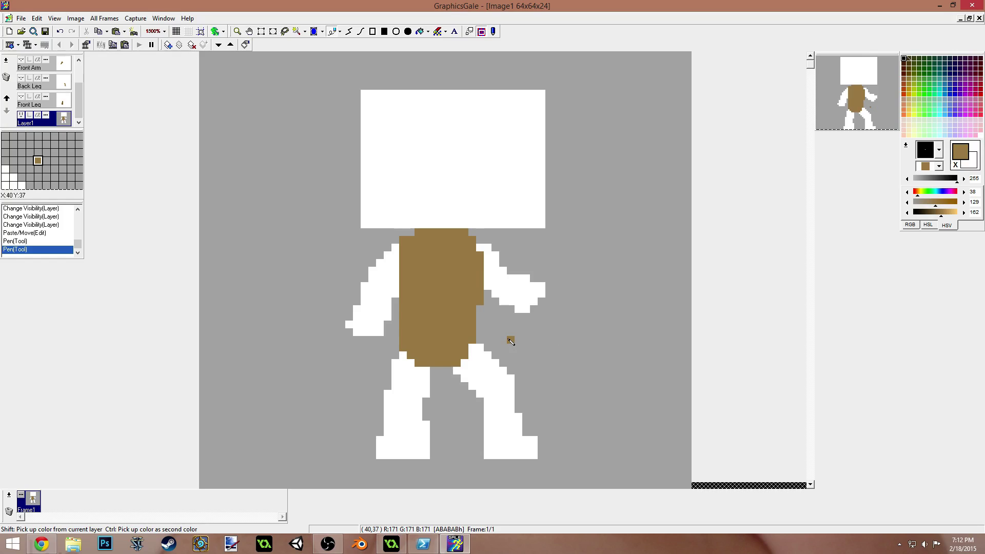
Step: Select the brown torso by its colour region on Layer1, copy it and deselect it
{"action": "left_click", "coordinate": [297, 31]}
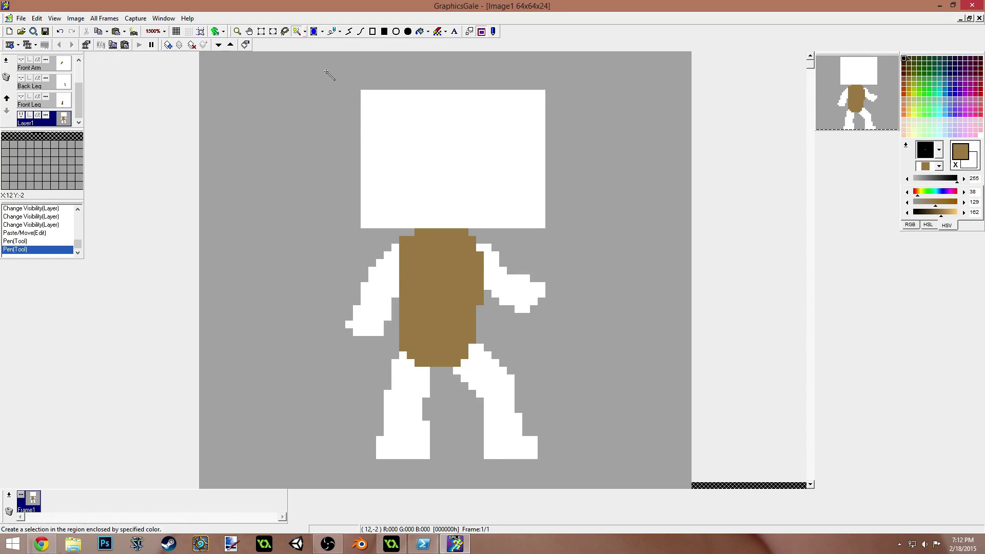
{"action": "left_click", "coordinate": [436, 297]}
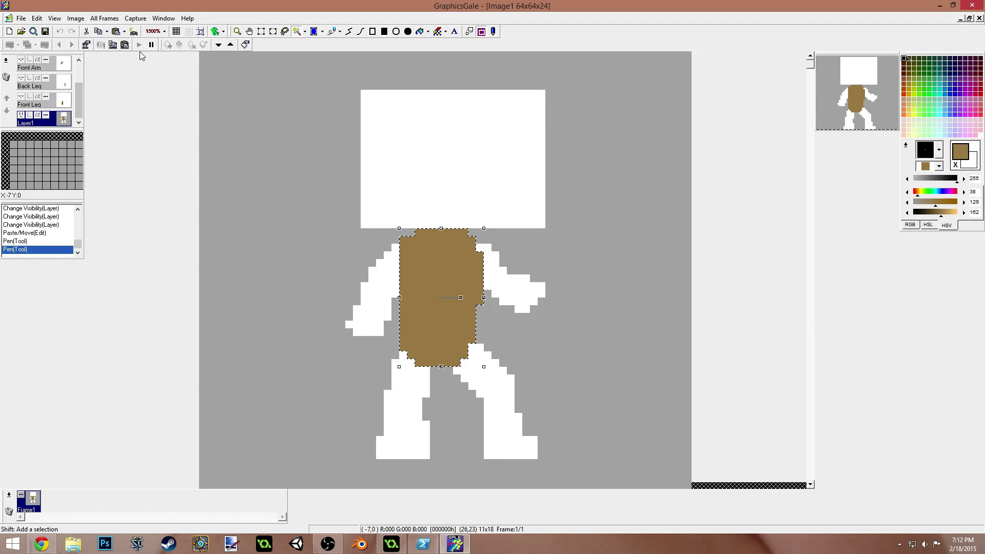
{"action": "left_click", "coordinate": [235, 176]}
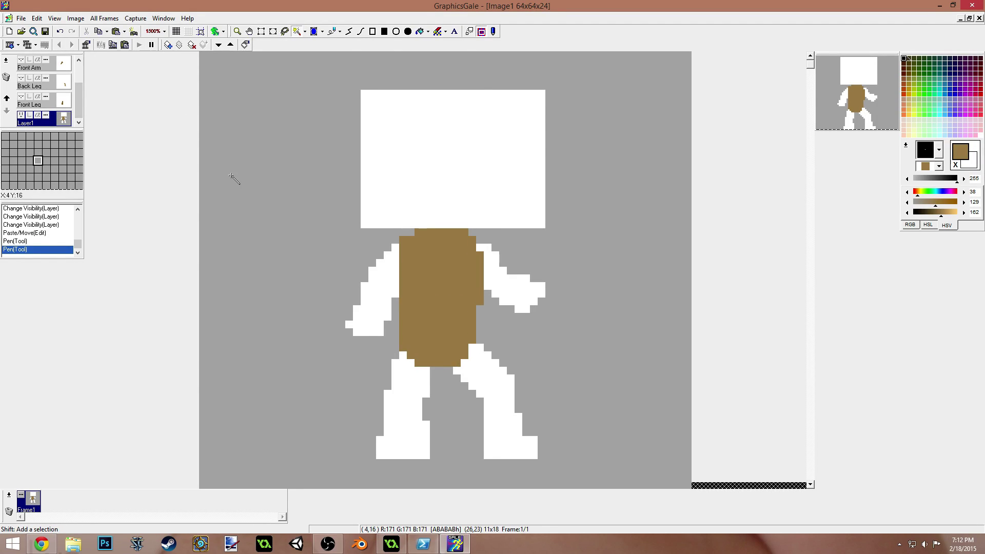
Step: Add a new layer named Body, paste the copied torso into it at its original position and deselect it
{"action": "left_click", "coordinate": [167, 44]}
{"action": "type", "text": "Body"}
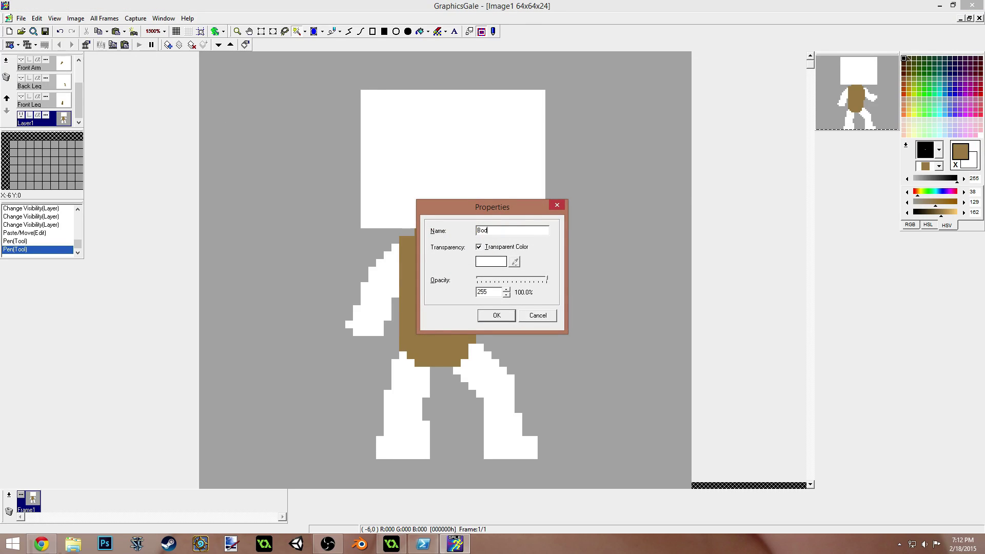
{"action": "key", "text": "Return"}
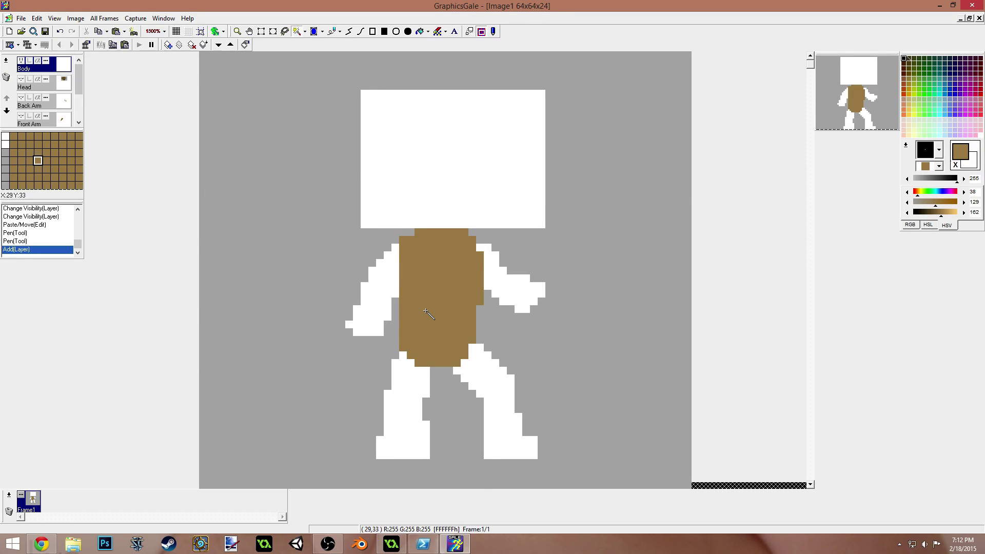
{"action": "key", "text": "ctrl+v"}
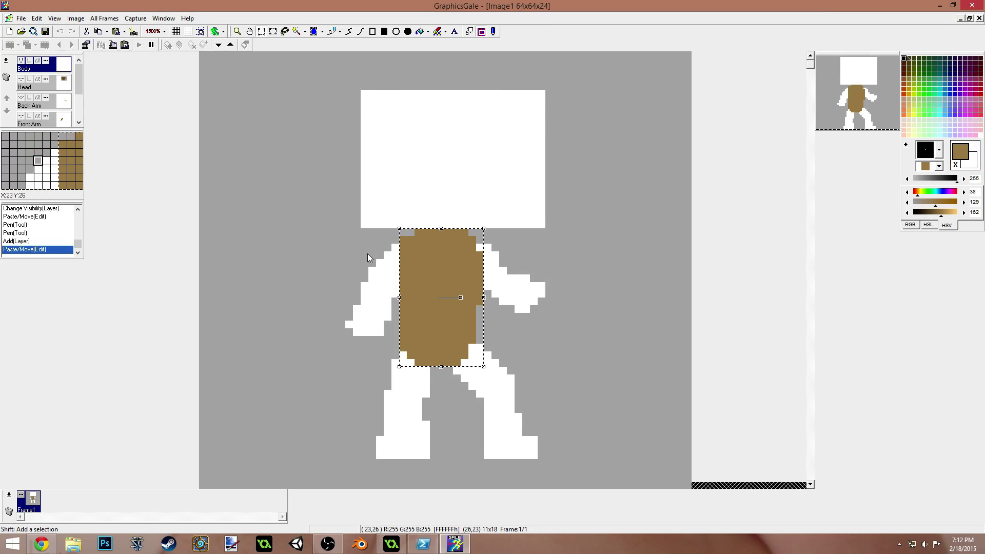
{"action": "left_click", "coordinate": [394, 289]}
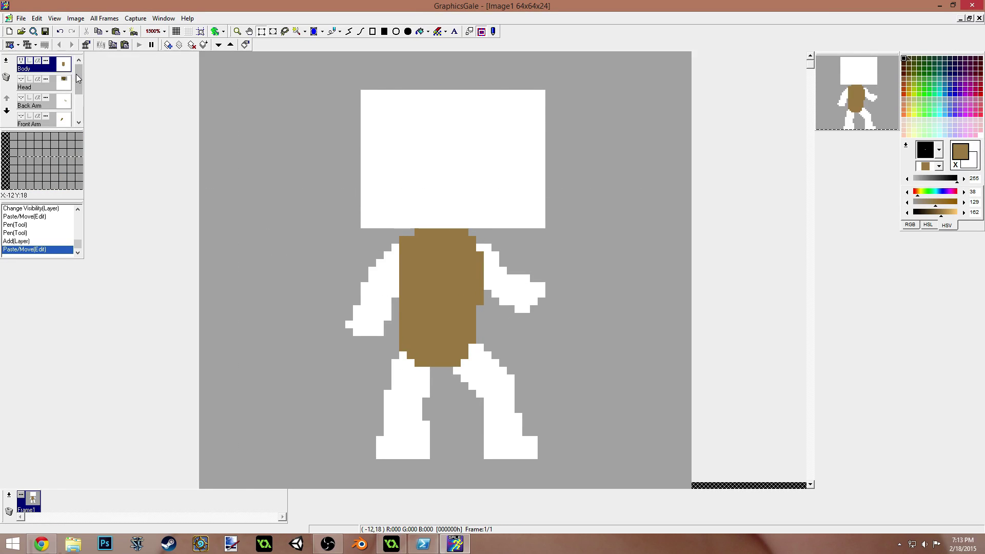
Step: Rename Layer1 as Background
{"action": "left_click_drag", "start_coordinate": [76, 74], "coordinate": [79, 117]}
{"action": "double_click", "coordinate": [42, 122]}
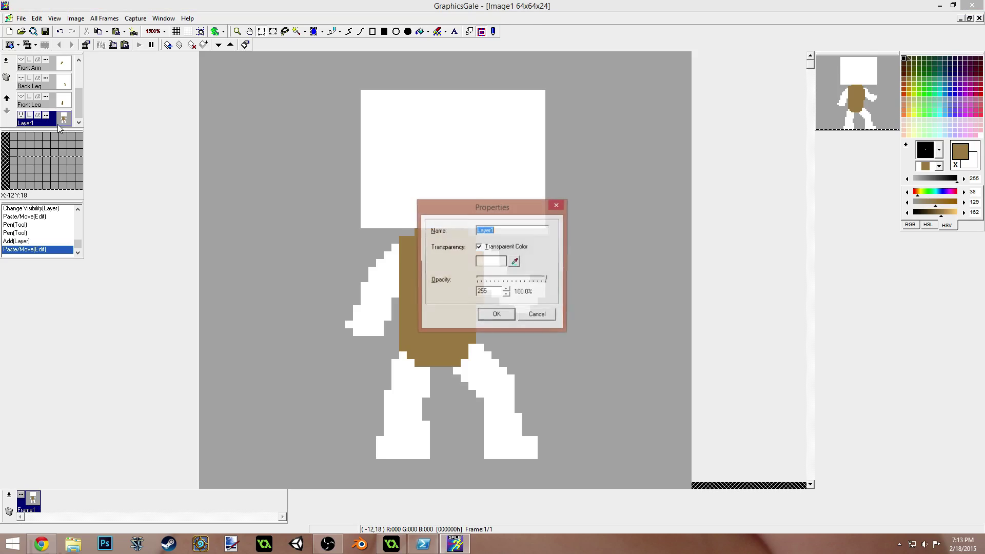
{"action": "type", "text": "Background"}
{"action": "key", "text": "Return"}
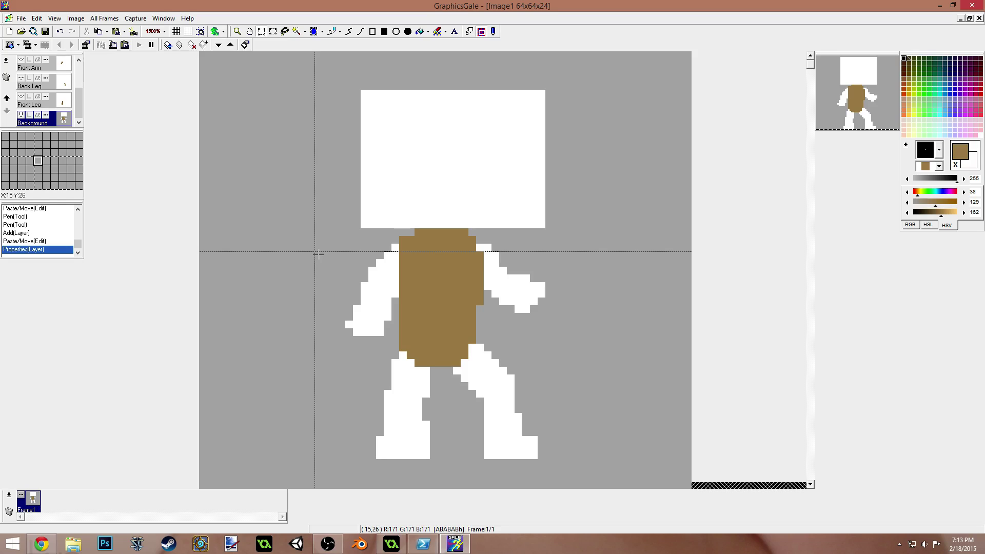
Step: Flood fill the white head, arm and leg areas on the Background layer with the canvas grey
{"action": "right_click", "coordinate": [320, 211]}
{"action": "left_click", "coordinate": [428, 183]}
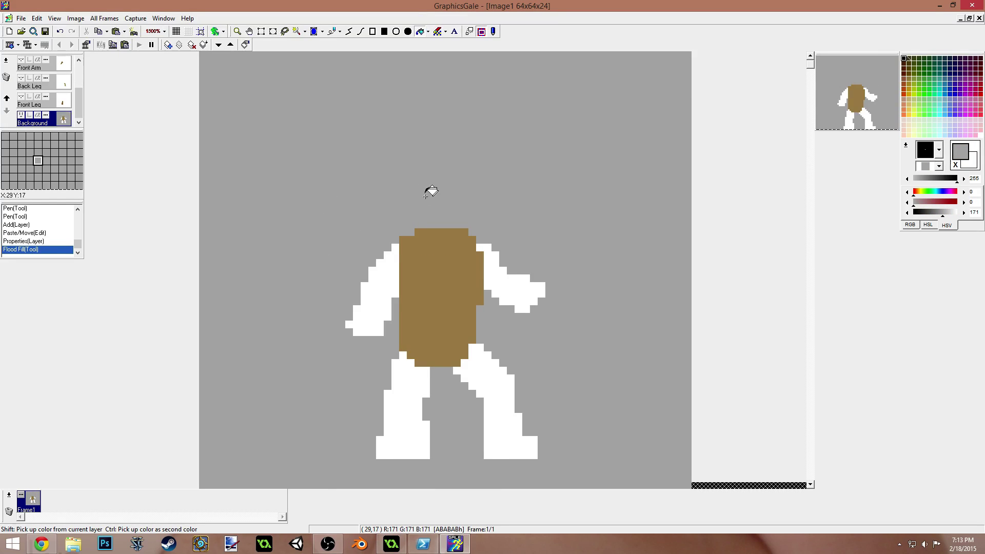
{"action": "left_click", "coordinate": [502, 275]}
{"action": "left_click", "coordinate": [382, 281]}
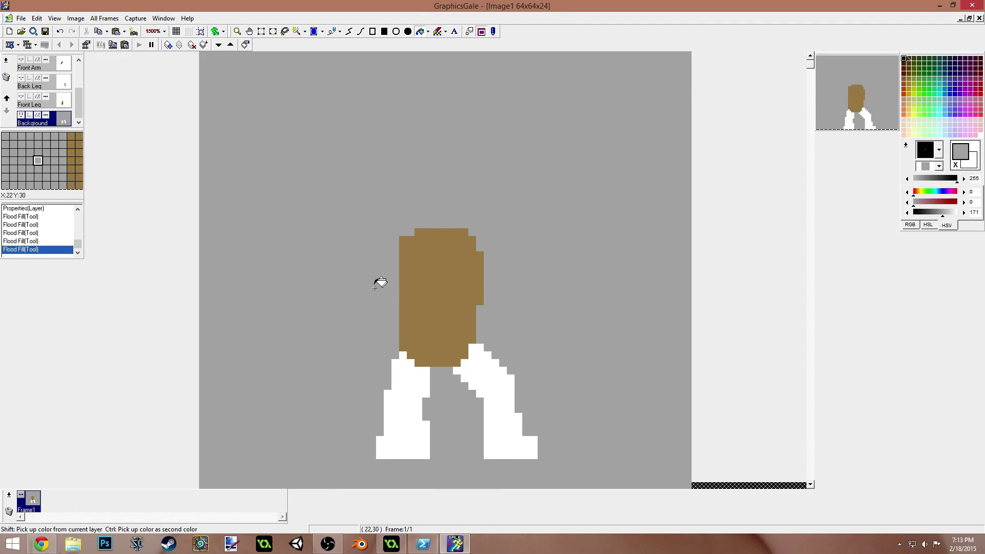
{"action": "left_click", "coordinate": [405, 400]}
{"action": "left_click", "coordinate": [497, 367]}
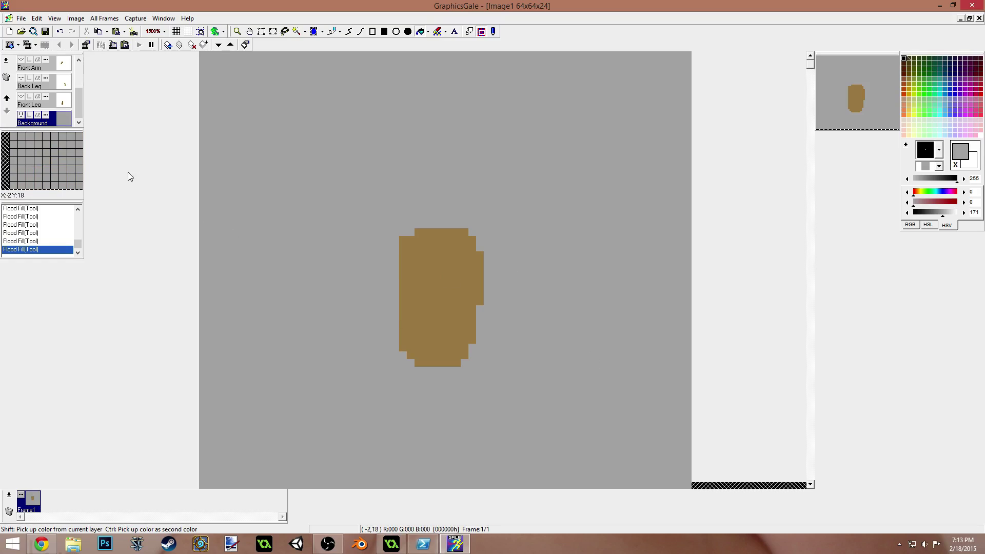
Step: Show the Head, Back Arm, Front Arm, Front Leg and Back Leg layers again
{"action": "left_click_drag", "start_coordinate": [79, 107], "coordinate": [81, 72]}
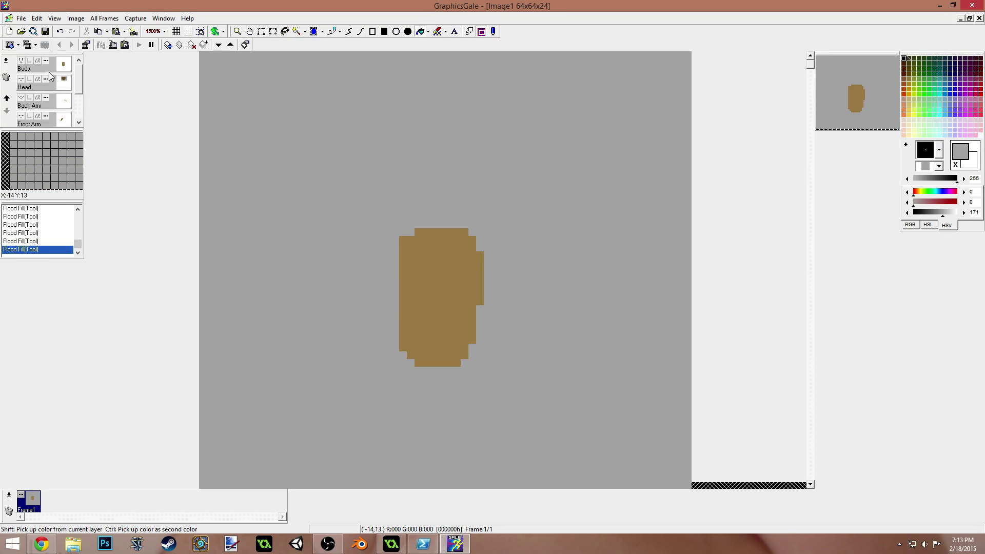
{"action": "left_click", "coordinate": [20, 79]}
{"action": "left_click", "coordinate": [21, 98]}
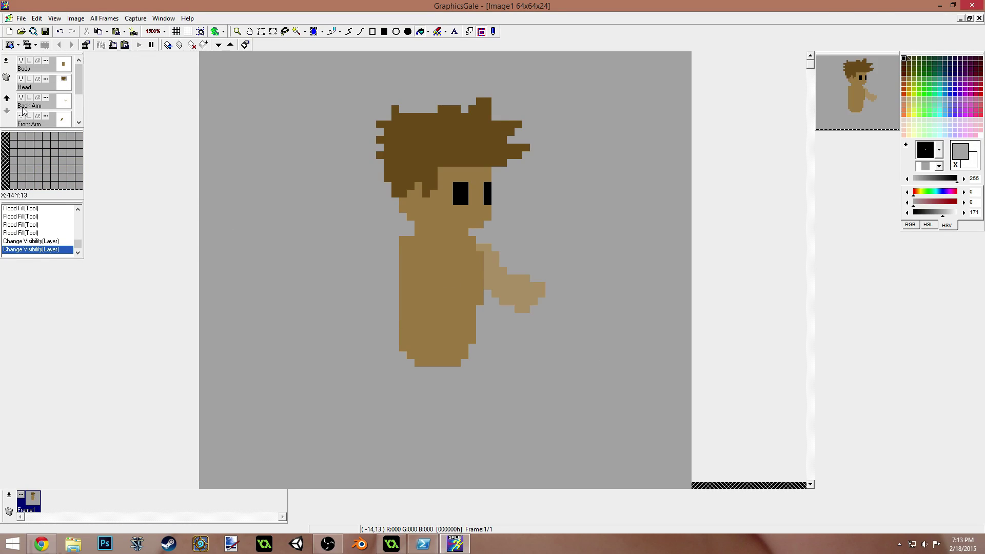
{"action": "left_click", "coordinate": [21, 115]}
{"action": "mouse_move", "coordinate": [79, 82]}
{"action": "left_mouse_down"}
{"action": "mouse_move", "coordinate": [82, 113]}
{"action": "mouse_move", "coordinate": [80, 96]}
{"action": "left_mouse_up"}
{"action": "scroll", "coordinate": [56, 98], "scroll_direction": "down", "scroll_amount": 3}
{"action": "left_click", "coordinate": [21, 79]}
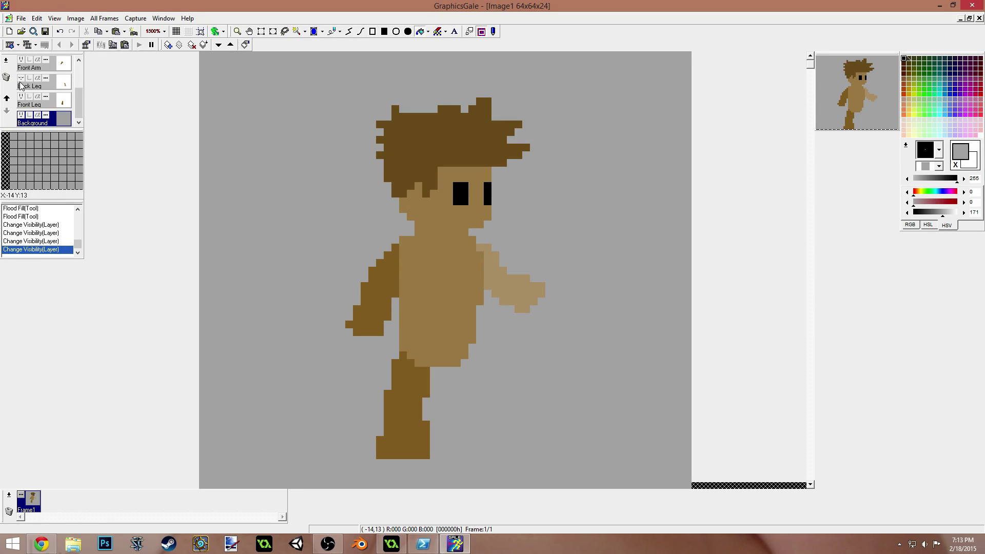
{"action": "left_click", "coordinate": [21, 79]}
Step: Move the Body layer down the layer stack to directly above Background
{"action": "mouse_move", "coordinate": [79, 110]}
{"action": "left_mouse_down"}
{"action": "mouse_move", "coordinate": [82, 78]}
{"action": "mouse_move", "coordinate": [73, 91]}
{"action": "left_mouse_up"}
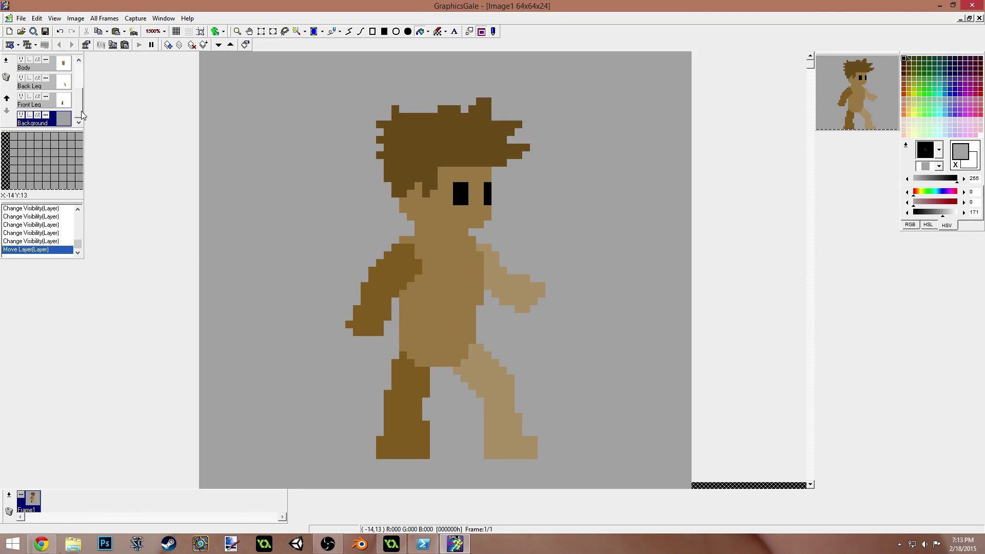
{"action": "left_click_drag", "start_coordinate": [47, 68], "coordinate": [57, 116]}
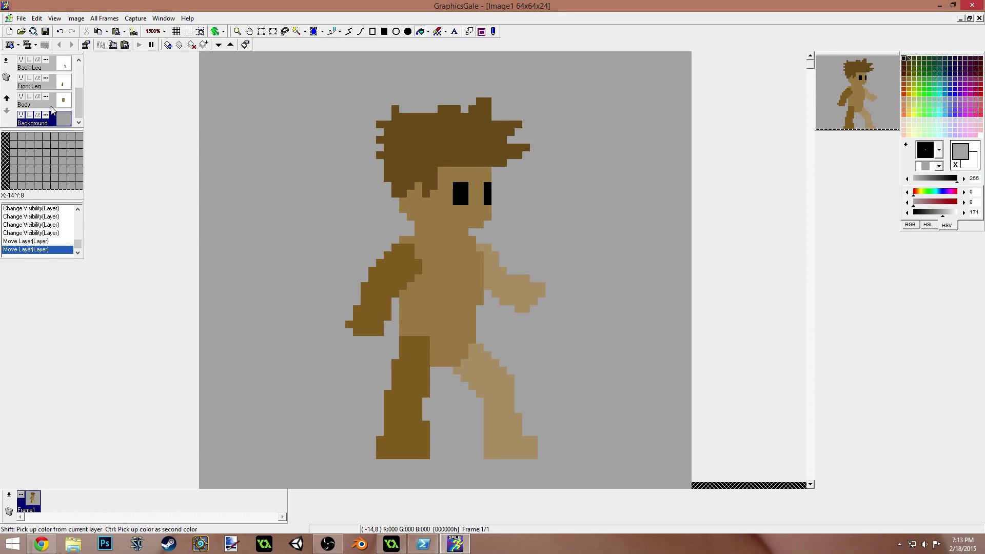
Step: Move the Front Arm layer below Back Leg so it sits directly above Front Leg
{"action": "scroll", "coordinate": [44, 114], "scroll_direction": "up", "scroll_amount": 2}
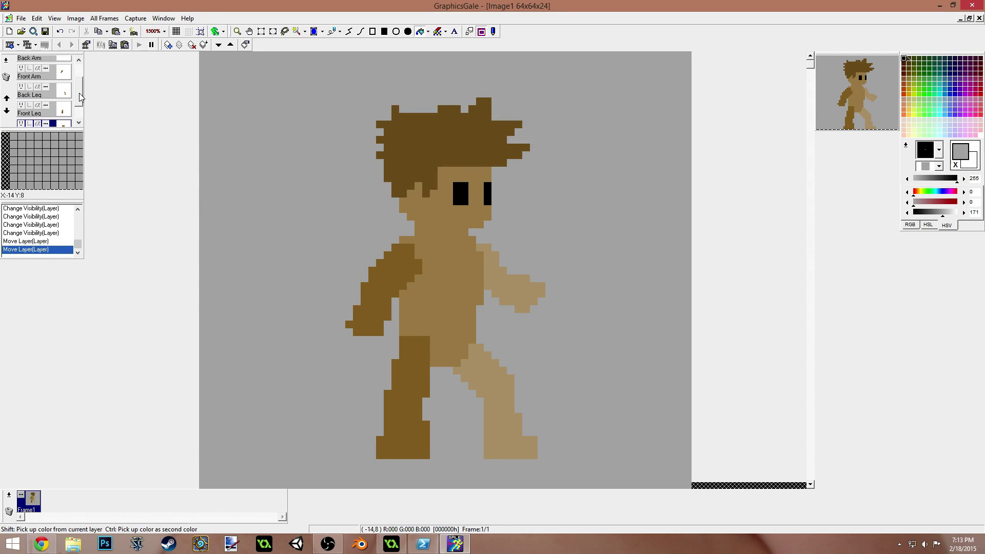
{"action": "left_click", "coordinate": [41, 115]}
{"action": "scroll", "coordinate": [79, 100], "scroll_direction": "up", "scroll_amount": 1}
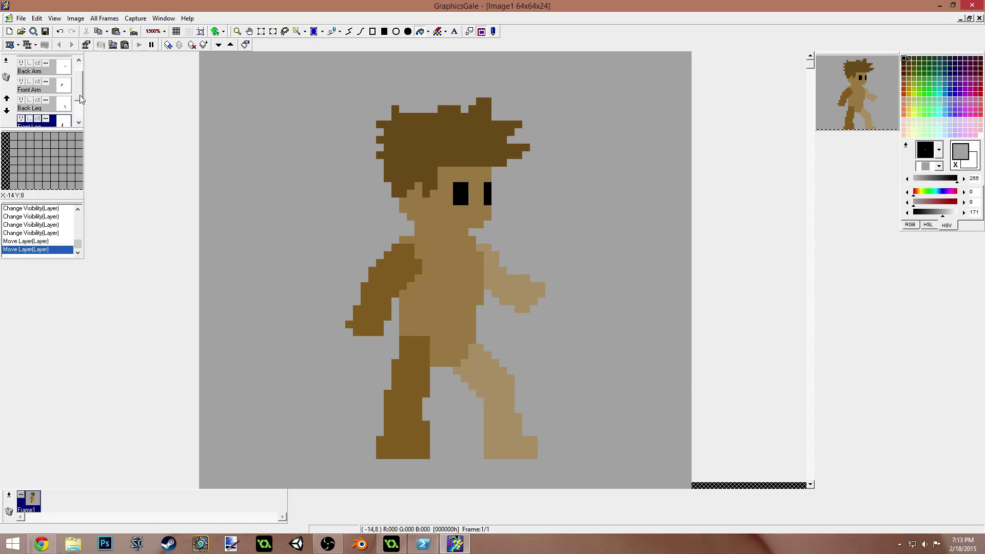
{"action": "scroll", "coordinate": [79, 95], "scroll_direction": "up", "scroll_amount": 1}
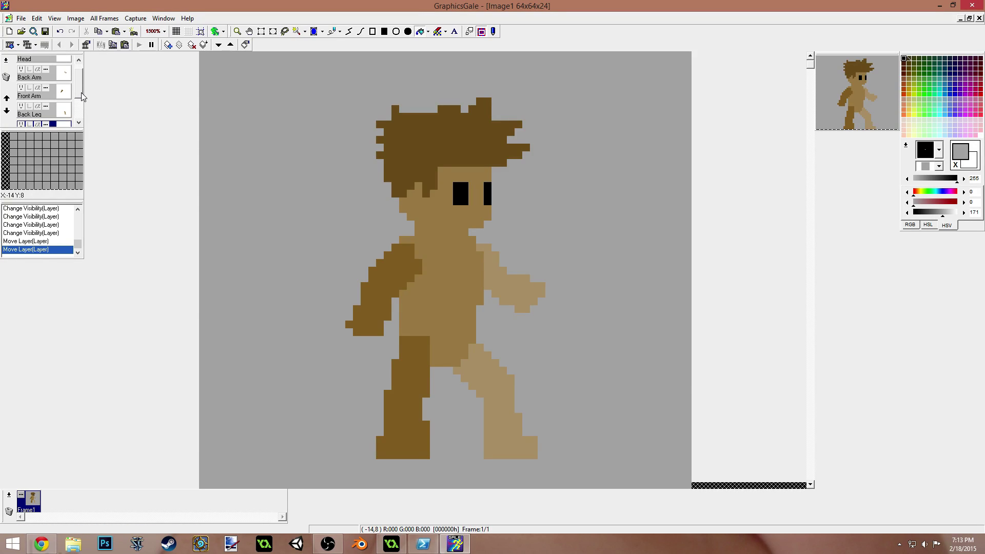
{"action": "scroll", "coordinate": [81, 92], "scroll_direction": "down", "scroll_amount": 1}
{"action": "left_click_drag", "start_coordinate": [49, 99], "coordinate": [48, 115]}
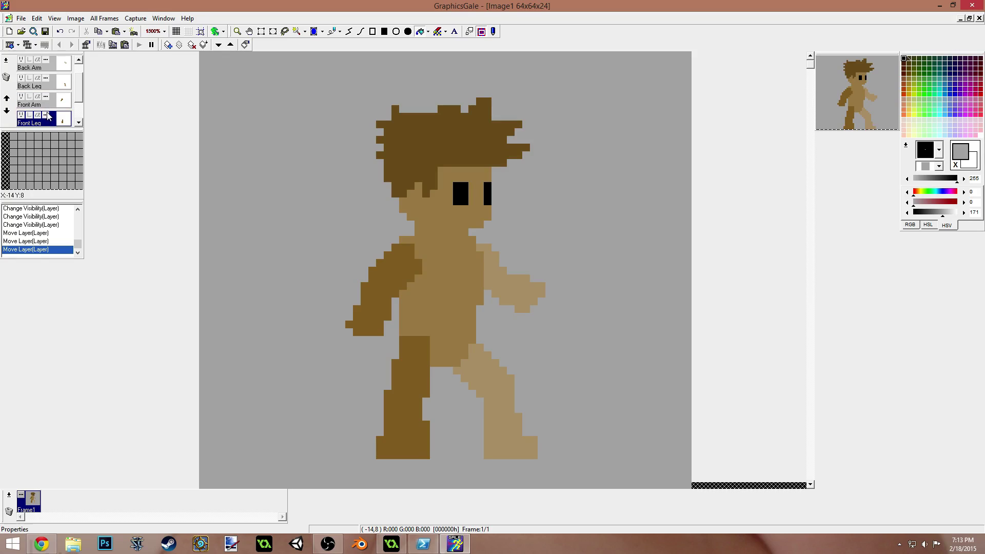
{"action": "scroll", "coordinate": [80, 89], "scroll_direction": "up", "scroll_amount": 1}
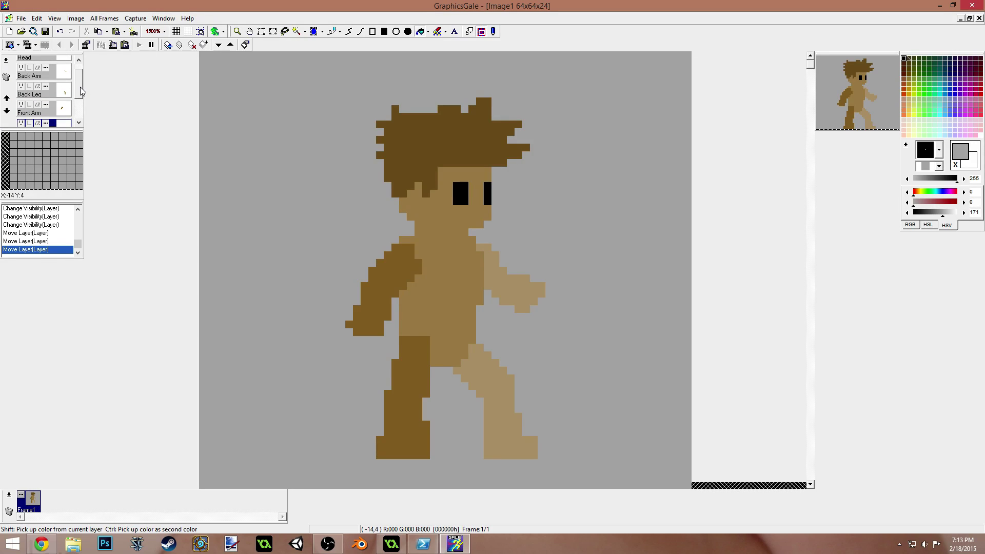
Step: Move the Front Leg layer above the Front Arm layer in the layer stack
{"action": "scroll", "coordinate": [80, 88], "scroll_direction": "down", "scroll_amount": 2}
{"action": "left_click_drag", "start_coordinate": [47, 104], "coordinate": [79, 121]}
{"action": "scroll", "coordinate": [80, 94], "scroll_direction": "up", "scroll_amount": 1}
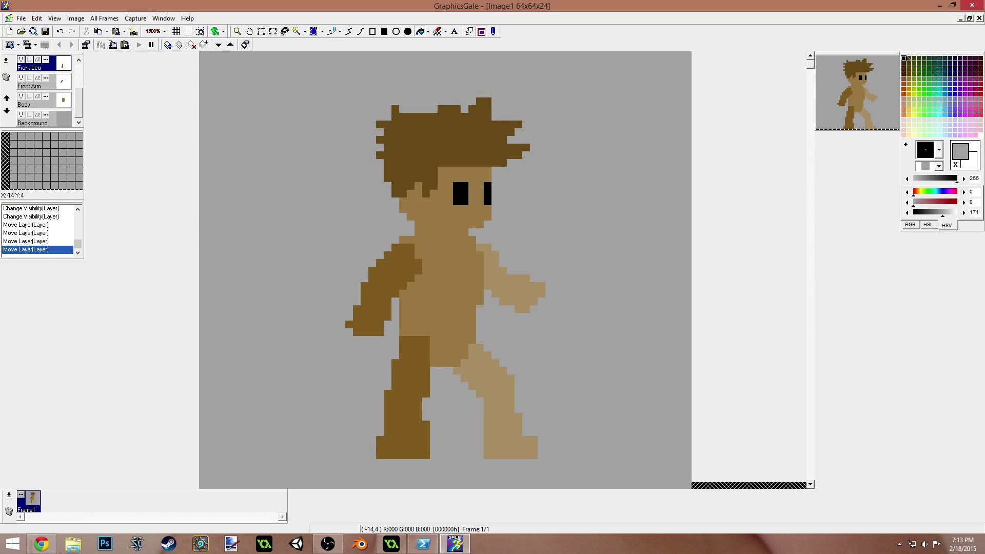
Step: Move the Back Leg layer above the Back Arm layer, and the Head layer directly below Back Arm
{"action": "scroll", "coordinate": [78, 97], "scroll_direction": "up", "scroll_amount": 1}
{"action": "left_click_drag", "start_coordinate": [77, 94], "coordinate": [77, 84]}
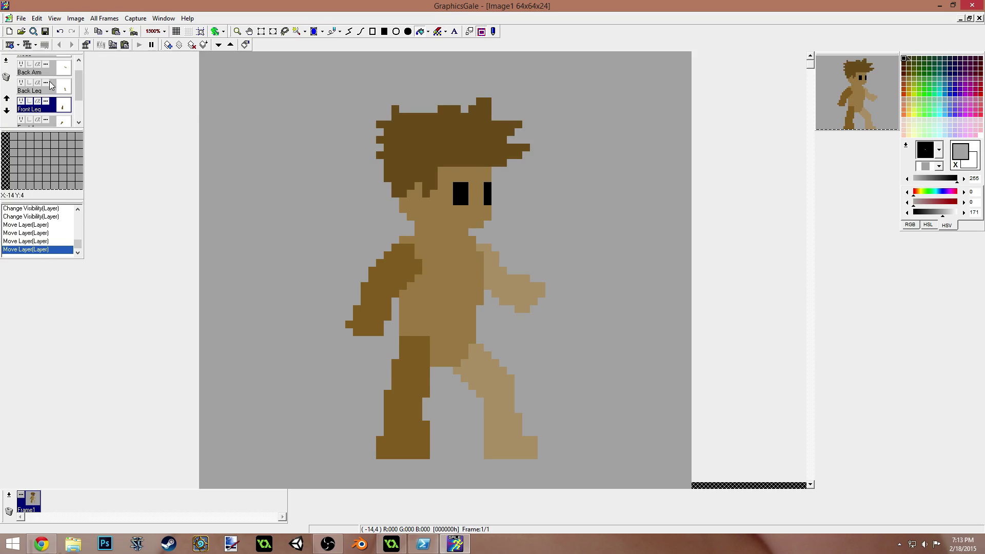
{"action": "left_click_drag", "start_coordinate": [79, 93], "coordinate": [81, 88]}
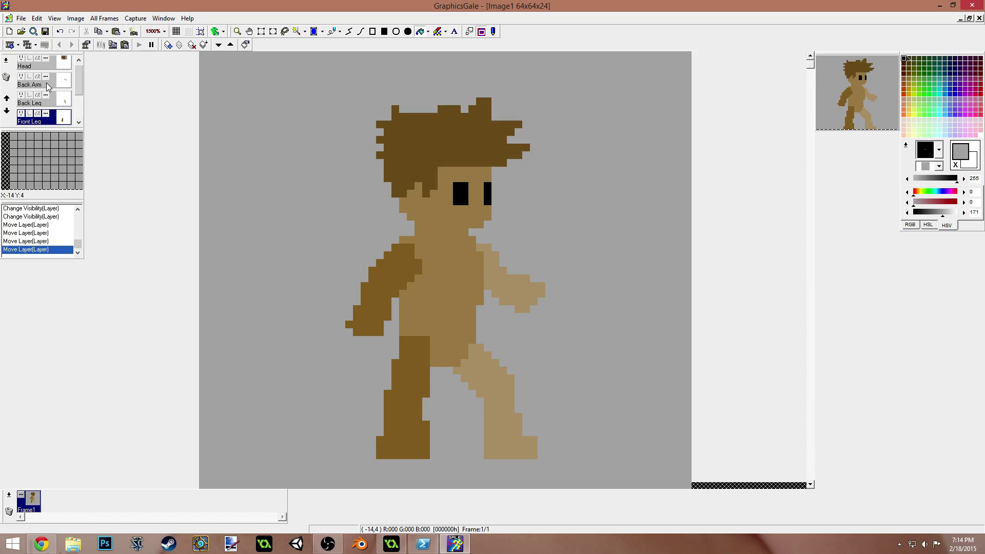
{"action": "left_click_drag", "start_coordinate": [47, 97], "coordinate": [47, 81]}
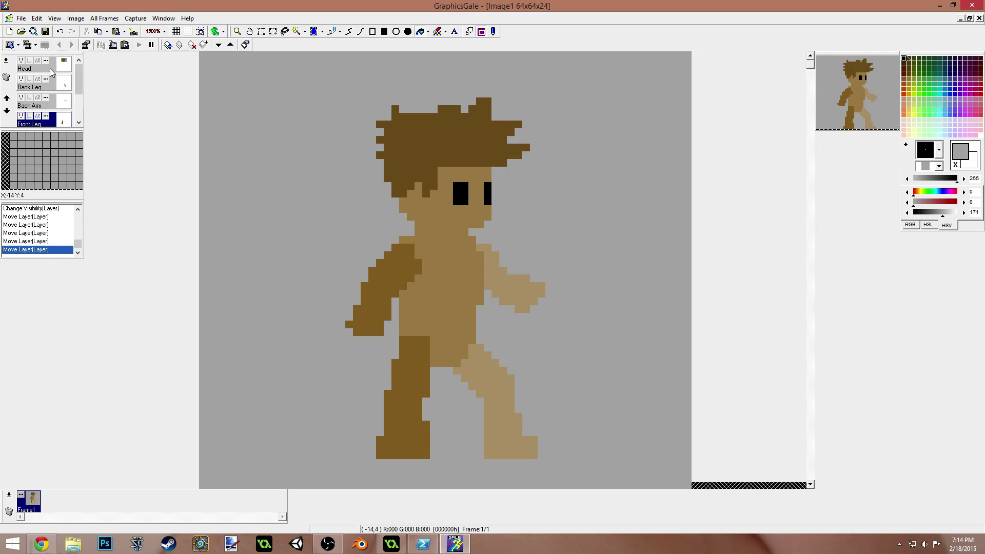
{"action": "left_click_drag", "start_coordinate": [49, 71], "coordinate": [49, 111]}
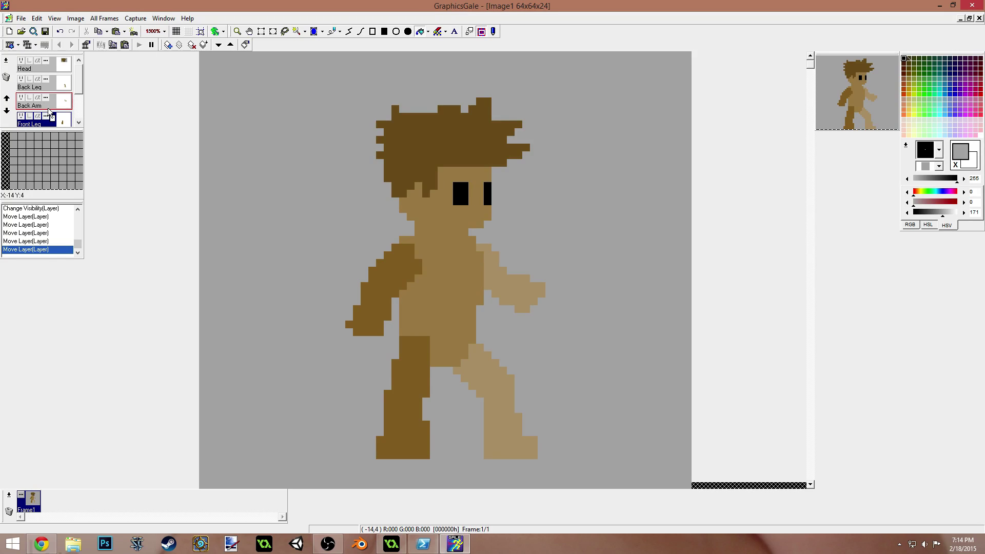
{"action": "left_click_drag", "start_coordinate": [50, 112], "coordinate": [84, 115]}
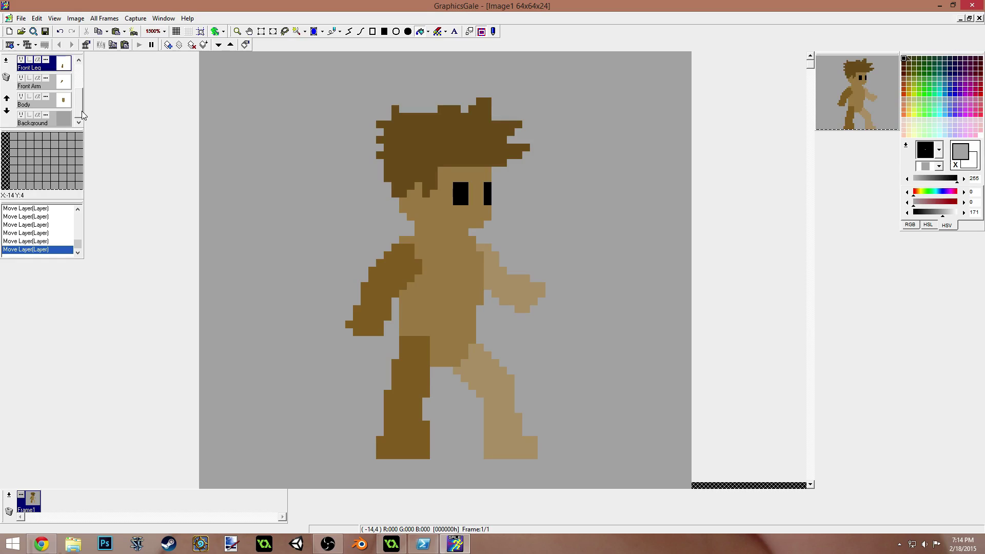
Step: Select the Body layer and move the Front Arm layer up between Back Leg and Back Arm
{"action": "left_click", "coordinate": [62, 120]}
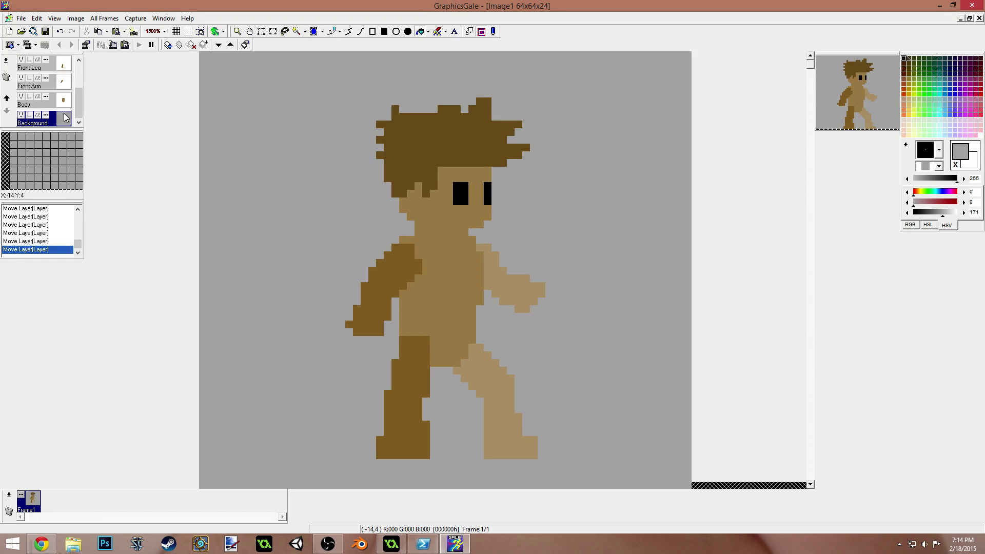
{"action": "left_click", "coordinate": [64, 102]}
{"action": "left_click_drag", "start_coordinate": [80, 107], "coordinate": [84, 88]}
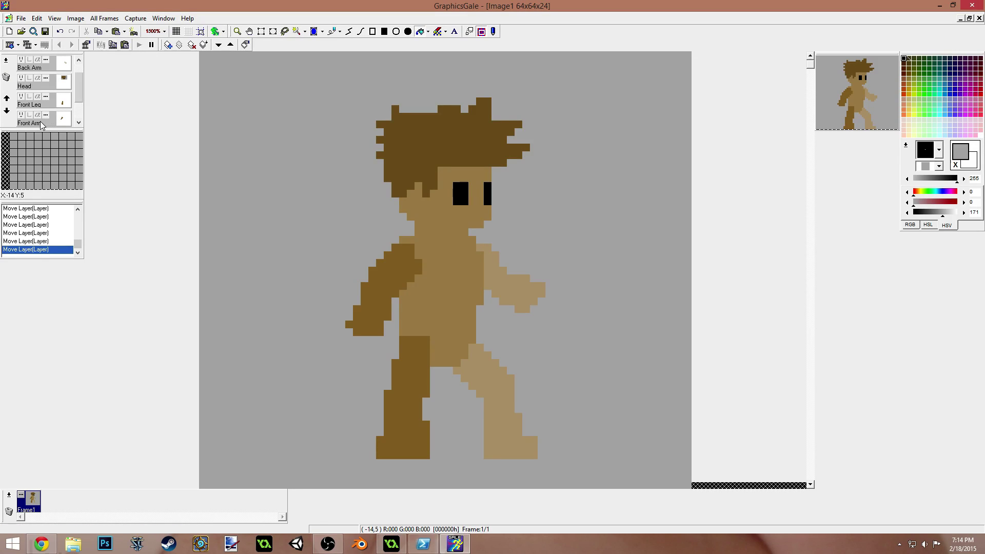
{"action": "left_click", "coordinate": [51, 64]}
{"action": "left_click_drag", "start_coordinate": [52, 56], "coordinate": [51, 65]}
{"action": "left_click_drag", "start_coordinate": [81, 96], "coordinate": [81, 76]}
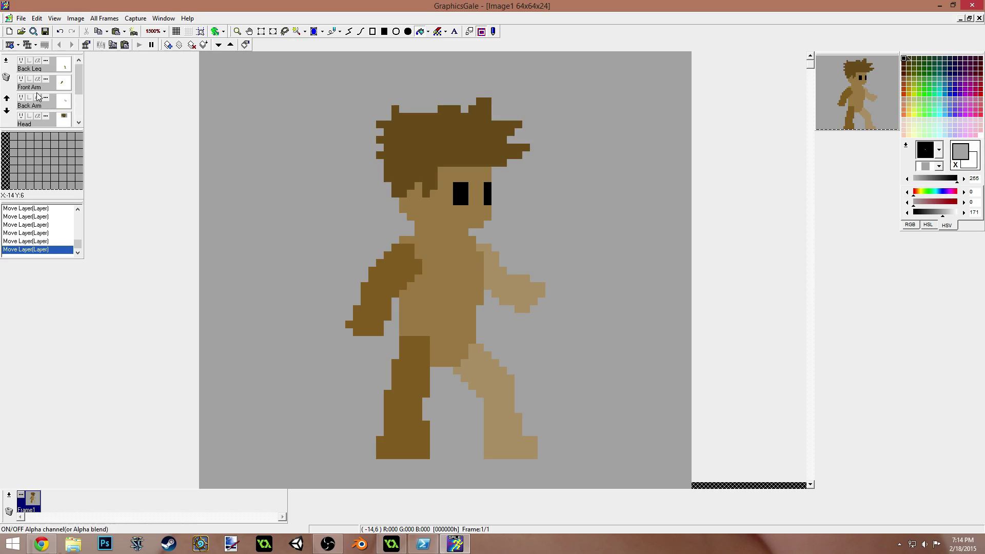
Step: Reorder the layers from top to bottom as Front Arm, Front Leg, Head, Back Leg, Back Arm and Body
{"action": "scroll", "coordinate": [36, 90], "scroll_direction": "down", "scroll_amount": 2}
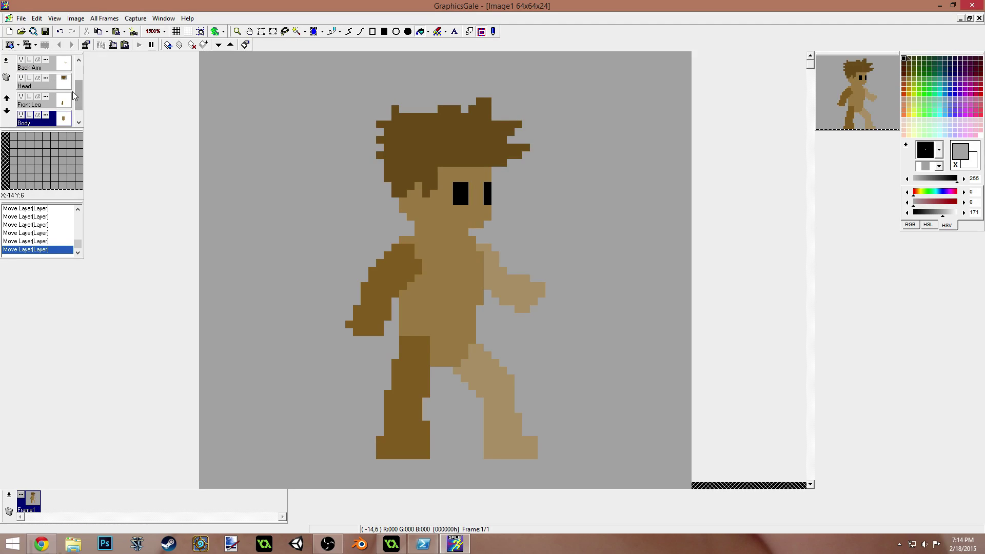
{"action": "scroll", "coordinate": [74, 95], "scroll_direction": "down", "scroll_amount": 1}
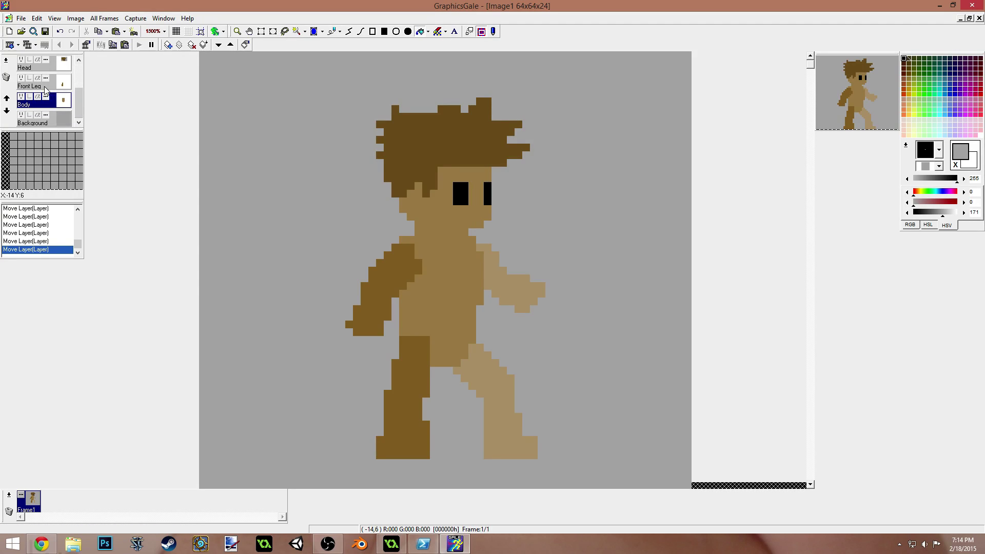
{"action": "scroll", "coordinate": [45, 91], "scroll_direction": "up", "scroll_amount": 1}
{"action": "left_click_drag", "start_coordinate": [78, 96], "coordinate": [79, 82]}
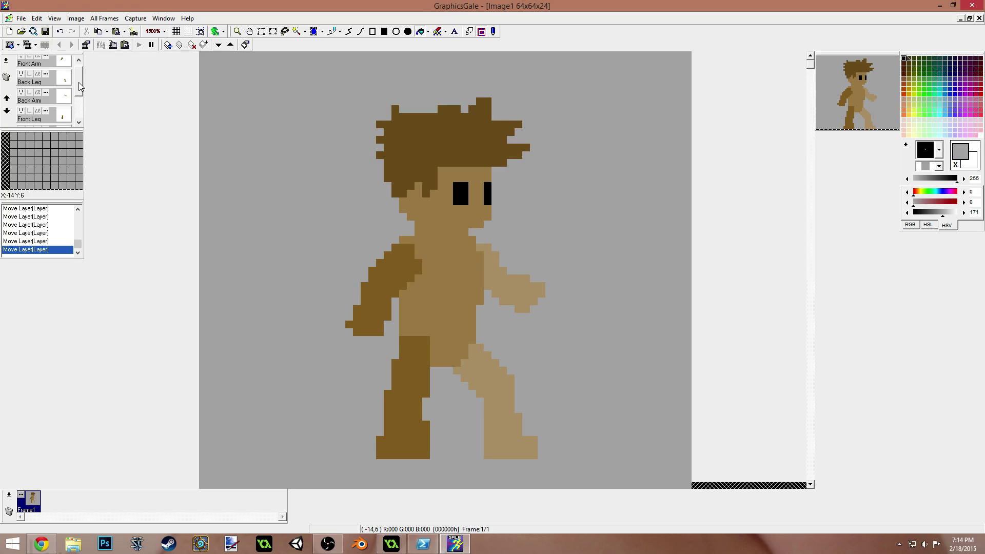
{"action": "left_click_drag", "start_coordinate": [44, 118], "coordinate": [77, 88]}
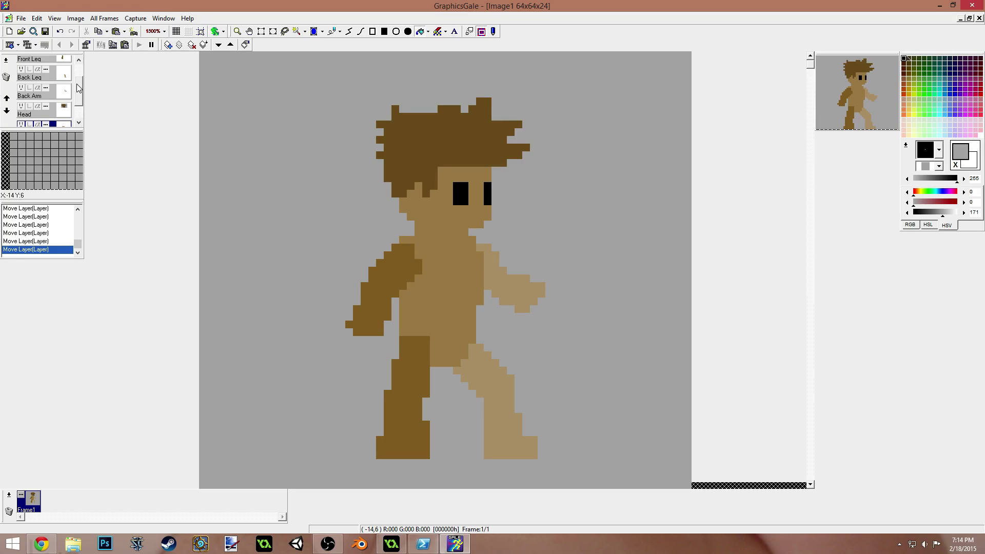
{"action": "left_click_drag", "start_coordinate": [41, 119], "coordinate": [87, 84]}
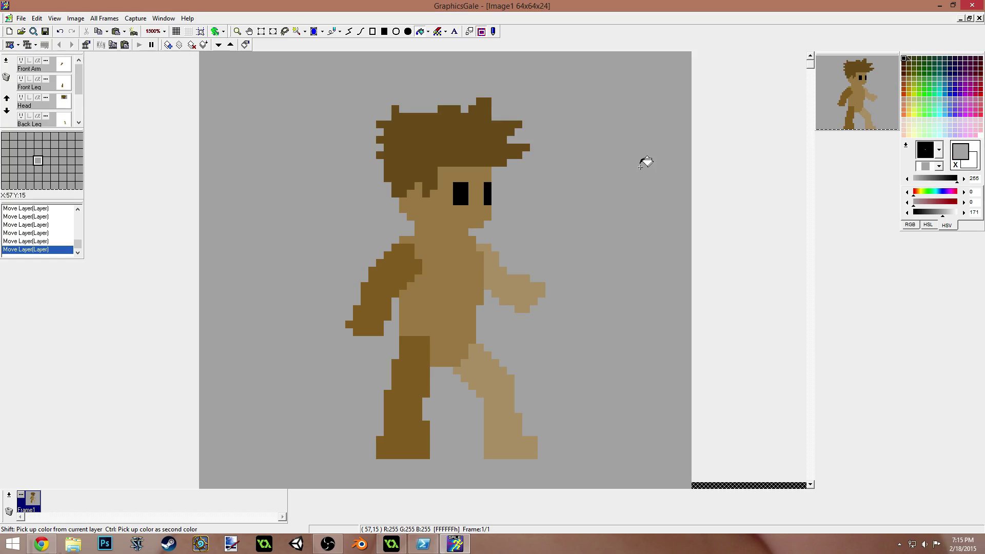
Step: Paint a muted green sleeve (HSV 157, 126, 141) over the upper arm on the Front Arm layer
{"action": "left_click", "coordinate": [50, 71]}
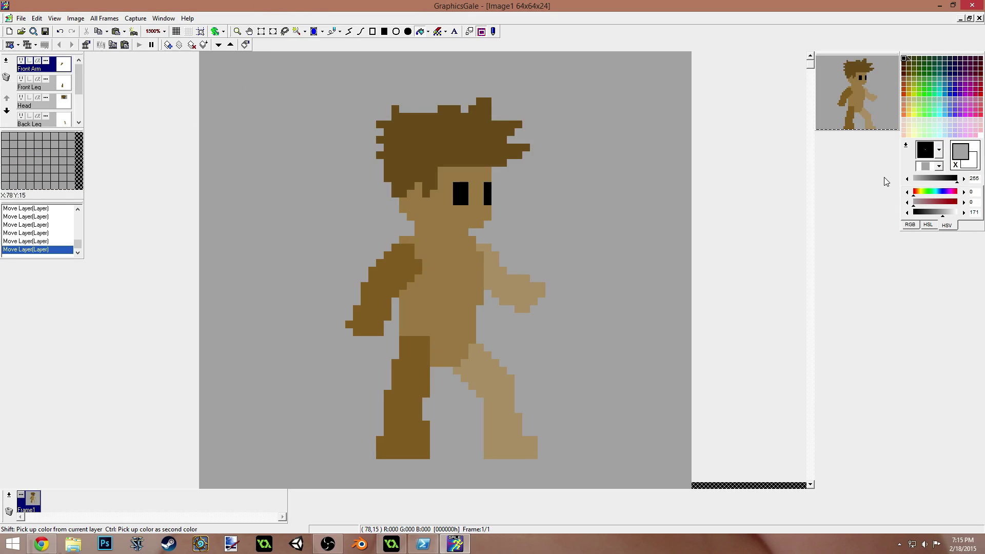
{"action": "left_click", "coordinate": [934, 89]}
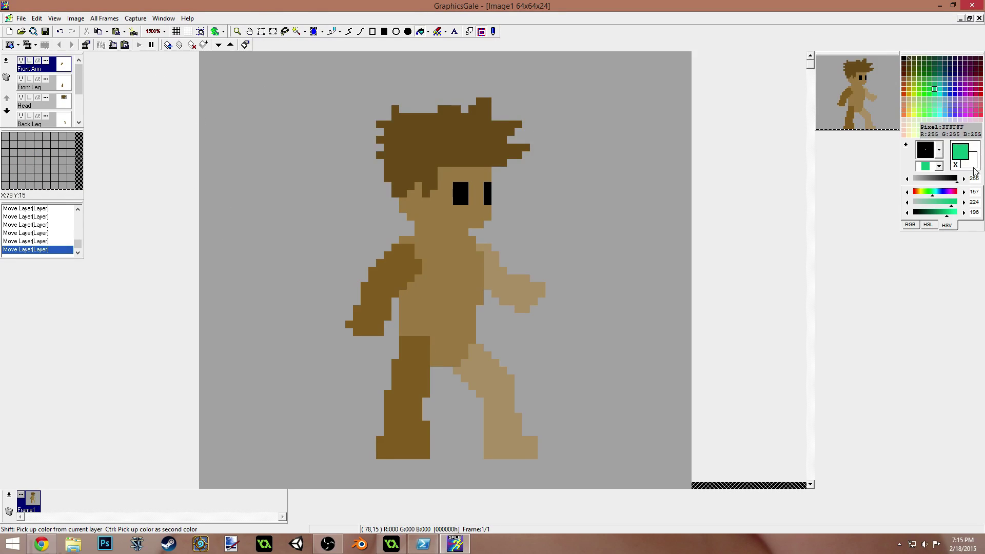
{"action": "left_click_drag", "start_coordinate": [951, 205], "coordinate": [940, 203]}
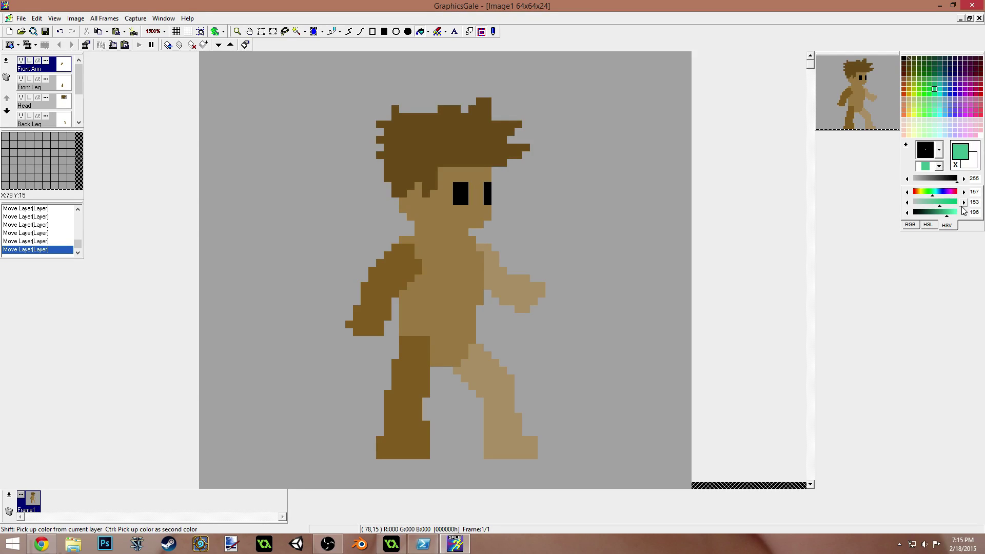
{"action": "left_click_drag", "start_coordinate": [938, 202], "coordinate": [931, 204]}
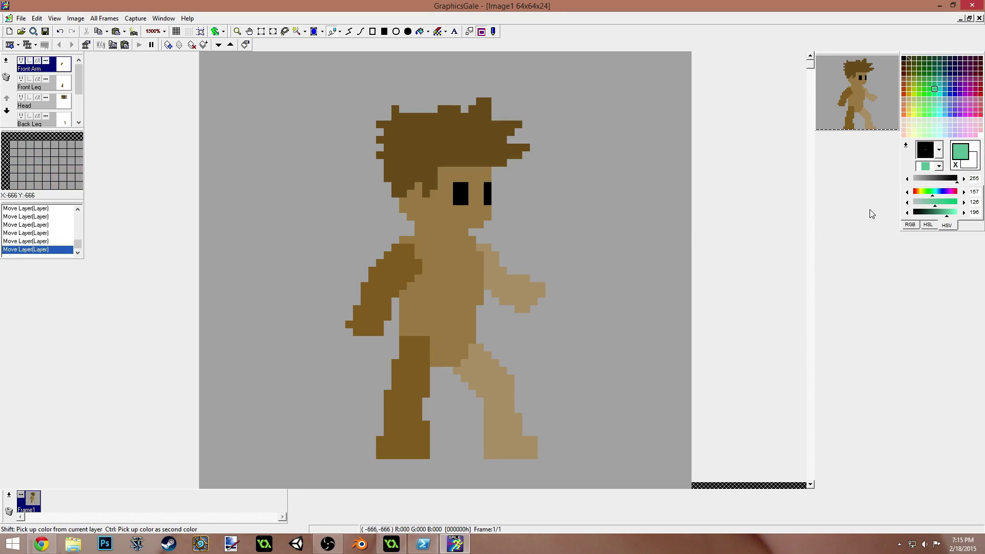
{"action": "left_click_drag", "start_coordinate": [946, 218], "coordinate": [937, 215]}
{"action": "mouse_move", "coordinate": [364, 287]}
{"action": "left_mouse_down"}
{"action": "mouse_move", "coordinate": [391, 301]}
{"action": "mouse_move", "coordinate": [371, 268]}
{"action": "mouse_move", "coordinate": [387, 271]}
{"action": "mouse_move", "coordinate": [381, 267]}
{"action": "mouse_move", "coordinate": [399, 247]}
{"action": "mouse_move", "coordinate": [418, 253]}
{"action": "mouse_move", "coordinate": [397, 287]}
{"action": "mouse_move", "coordinate": [410, 268]}
{"action": "left_mouse_up"}
{"action": "left_click", "coordinate": [403, 255]}
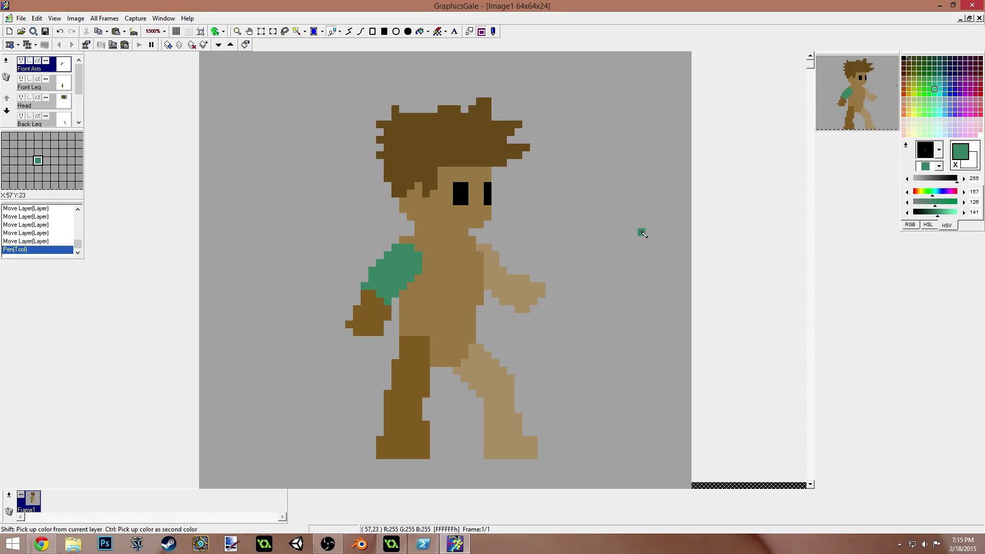
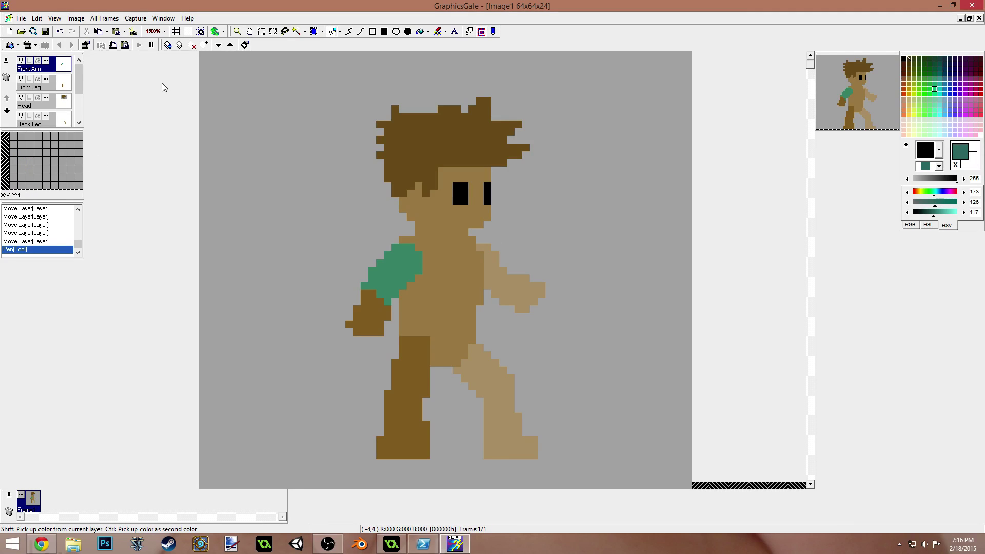
Step: Hide the Front Arm layer and fill the torso on the Body layer with a dark teal shirt (HSV 173, 126, 117)
{"action": "scroll", "coordinate": [77, 102], "scroll_direction": "down", "scroll_amount": 3}
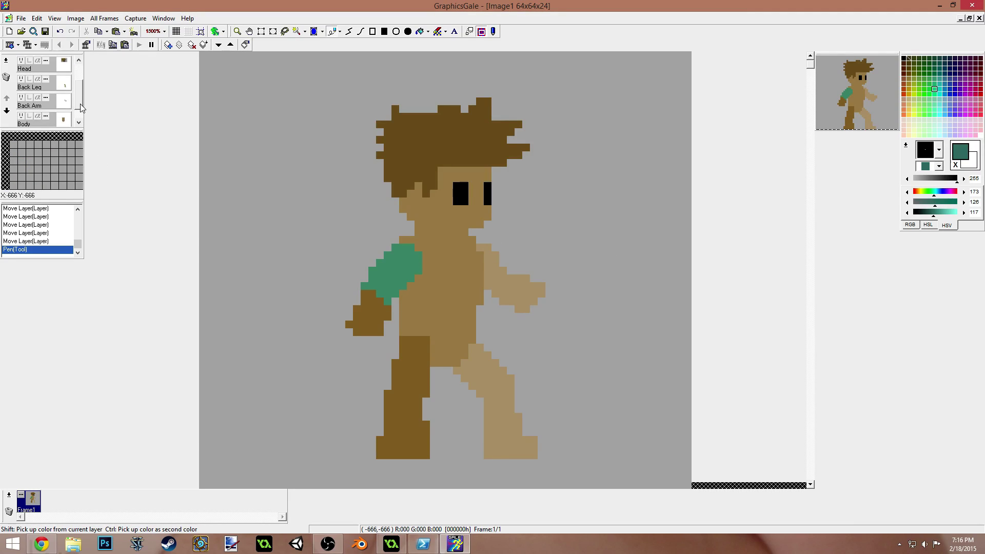
{"action": "left_click", "coordinate": [32, 105]}
{"action": "left_click", "coordinate": [402, 293]}
{"action": "left_click_drag", "start_coordinate": [403, 240], "coordinate": [418, 247]}
{"action": "scroll", "coordinate": [78, 91], "scroll_direction": "up", "scroll_amount": 3}
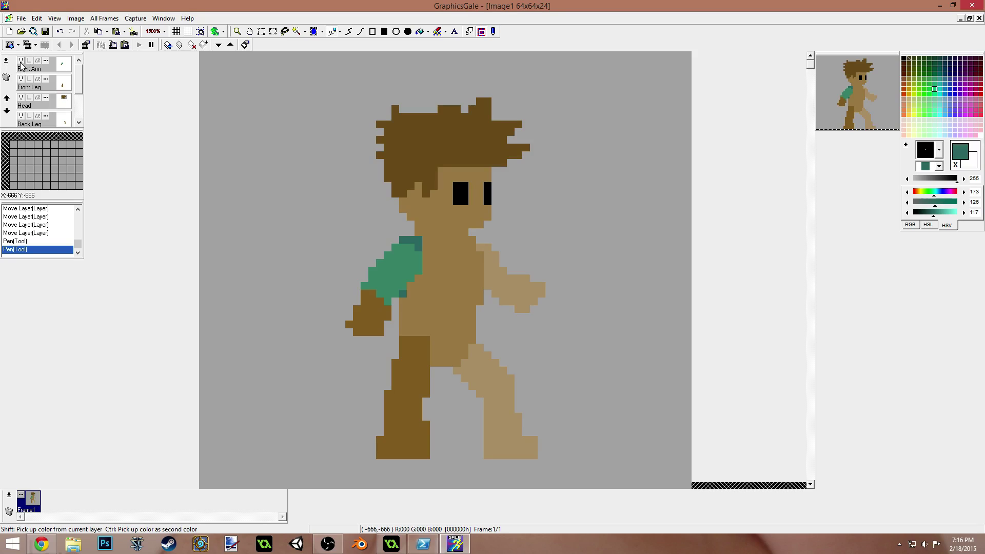
{"action": "left_click", "coordinate": [21, 61]}
{"action": "left_click", "coordinate": [413, 290]}
{"action": "mouse_move", "coordinate": [422, 241]}
{"action": "left_mouse_down"}
{"action": "mouse_move", "coordinate": [470, 239]}
{"action": "mouse_move", "coordinate": [472, 256]}
{"action": "mouse_move", "coordinate": [409, 240]}
{"action": "mouse_move", "coordinate": [435, 260]}
{"action": "mouse_move", "coordinate": [478, 258]}
{"action": "mouse_move", "coordinate": [470, 321]}
{"action": "mouse_move", "coordinate": [404, 322]}
{"action": "mouse_move", "coordinate": [440, 323]}
{"action": "mouse_move", "coordinate": [408, 305]}
{"action": "mouse_move", "coordinate": [437, 261]}
{"action": "mouse_move", "coordinate": [460, 265]}
{"action": "mouse_move", "coordinate": [451, 284]}
{"action": "left_mouse_up"}
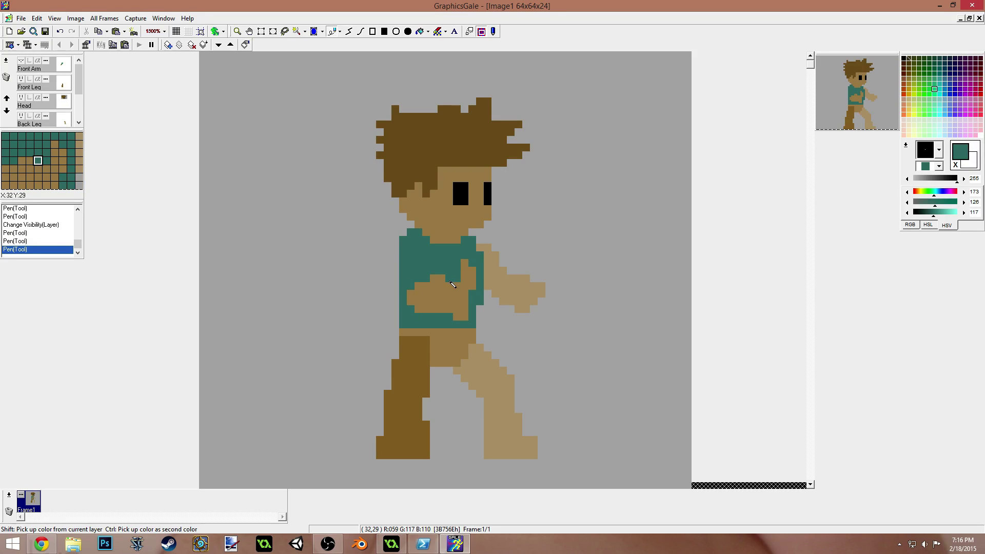
{"action": "left_click", "coordinate": [450, 283]}
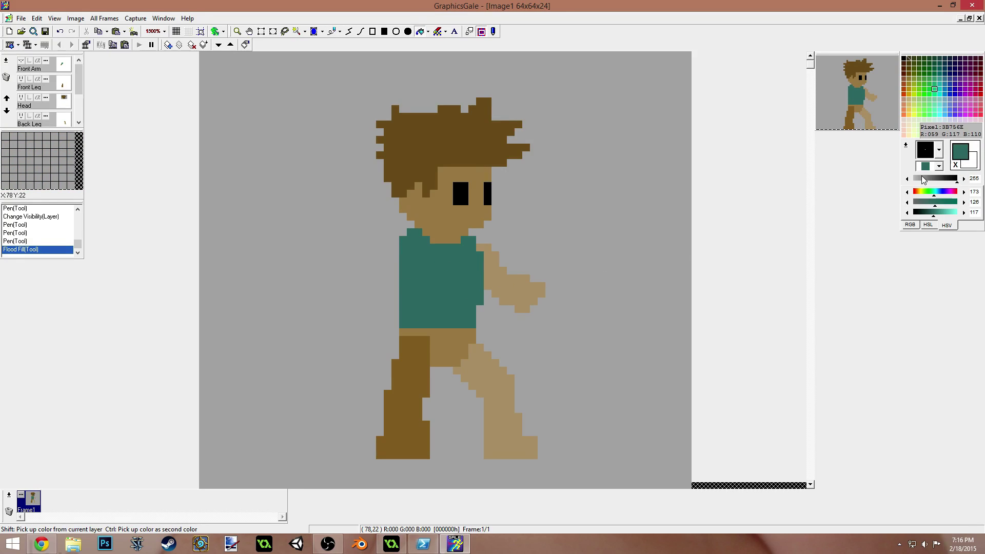
Step: Hide the Front Leg layer and paint the hips below the shirt dark grey (HSV 173, 24, 87) on the Body layer
{"action": "left_click_drag", "start_coordinate": [953, 179], "coordinate": [937, 181]}
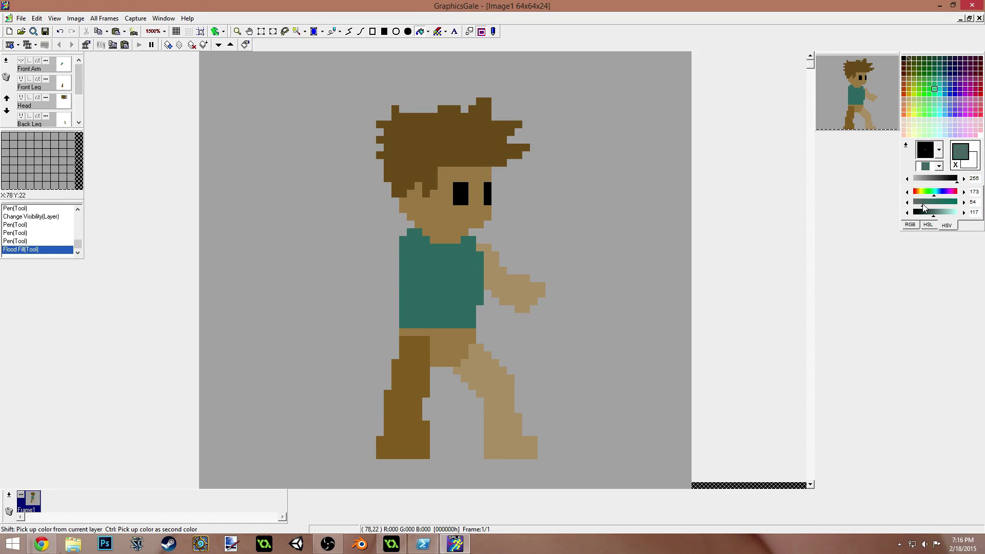
{"action": "left_click_drag", "start_coordinate": [933, 216], "coordinate": [937, 218]}
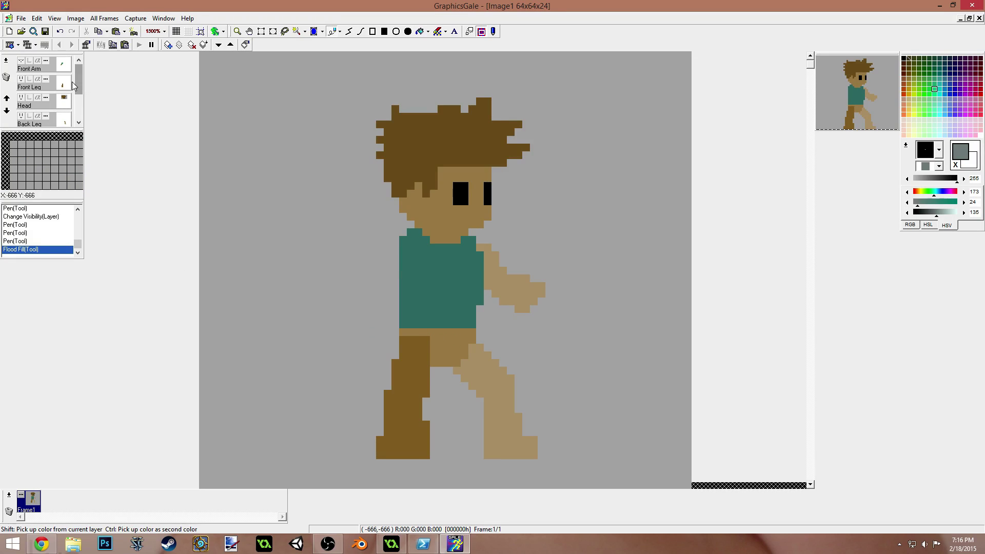
{"action": "left_click", "coordinate": [21, 80]}
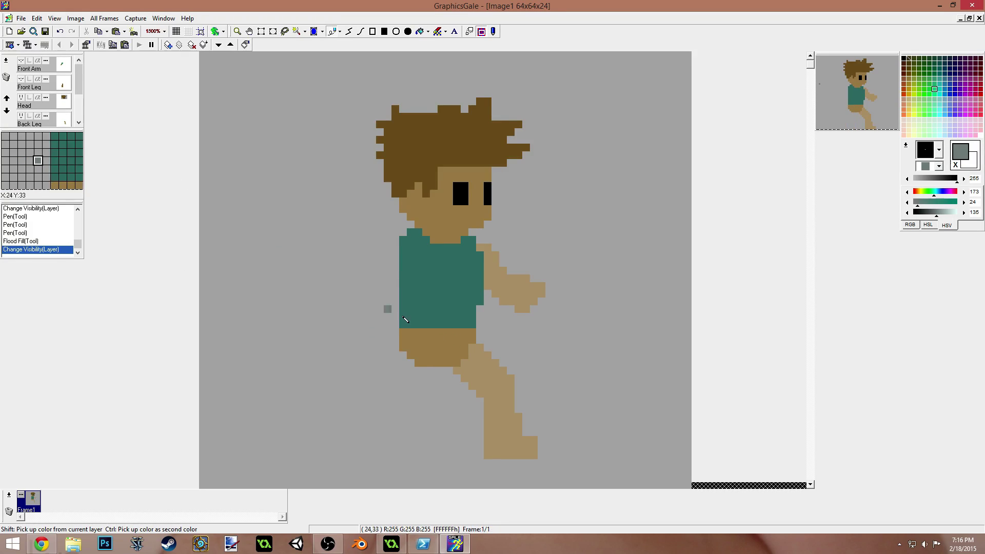
{"action": "left_click", "coordinate": [410, 334]}
{"action": "left_click_drag", "start_coordinate": [418, 340], "coordinate": [426, 333]}
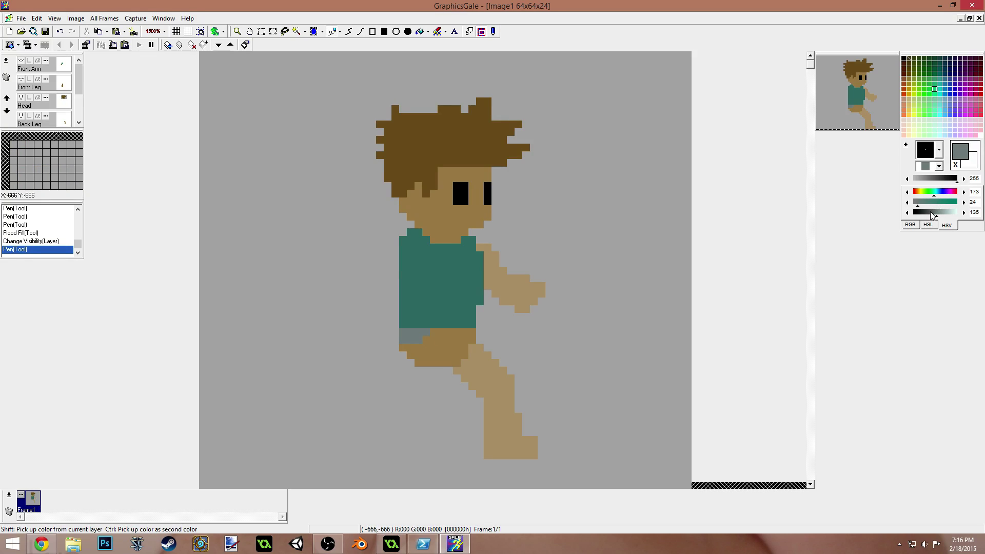
{"action": "left_click", "coordinate": [414, 336]}
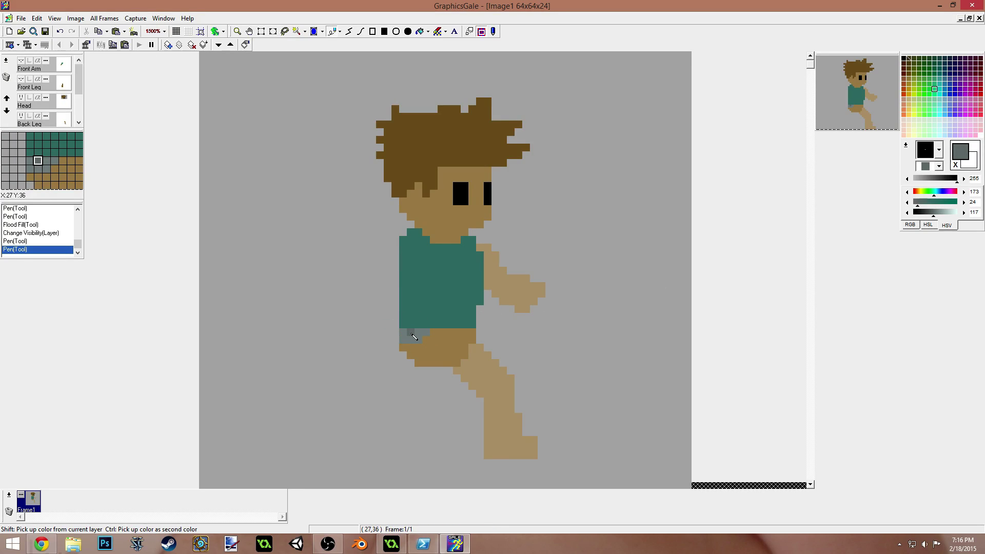
{"action": "mouse_move", "coordinate": [409, 339]}
{"action": "left_mouse_down"}
{"action": "mouse_move", "coordinate": [472, 338]}
{"action": "mouse_move", "coordinate": [415, 341]}
{"action": "mouse_move", "coordinate": [441, 348]}
{"action": "left_mouse_up"}
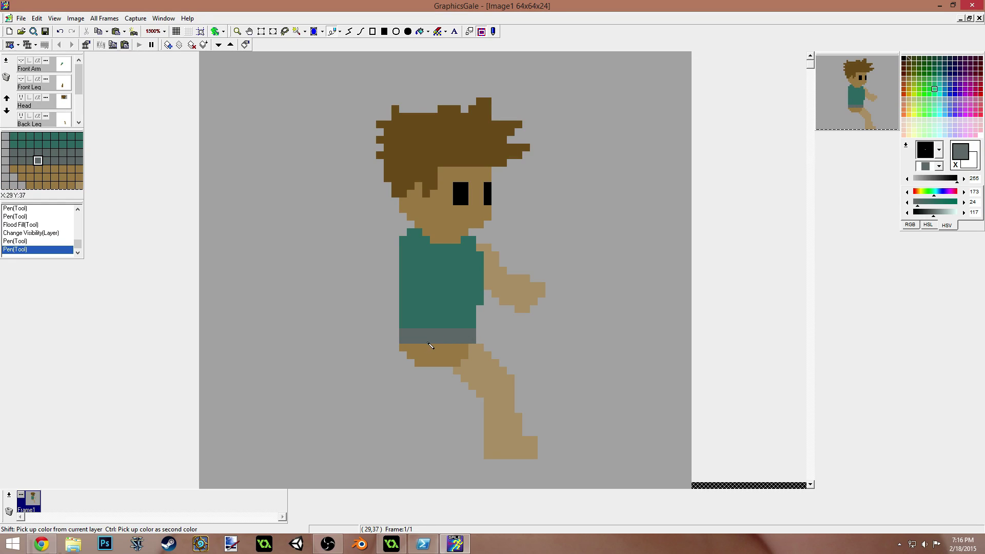
{"action": "left_click", "coordinate": [928, 215]}
{"action": "mouse_move", "coordinate": [446, 332]}
{"action": "left_mouse_down"}
{"action": "mouse_move", "coordinate": [407, 336]}
{"action": "mouse_move", "coordinate": [472, 342]}
{"action": "mouse_move", "coordinate": [463, 354]}
{"action": "mouse_move", "coordinate": [402, 348]}
{"action": "mouse_move", "coordinate": [446, 355]}
{"action": "mouse_move", "coordinate": [423, 361]}
{"action": "mouse_move", "coordinate": [475, 353]}
{"action": "left_mouse_up"}
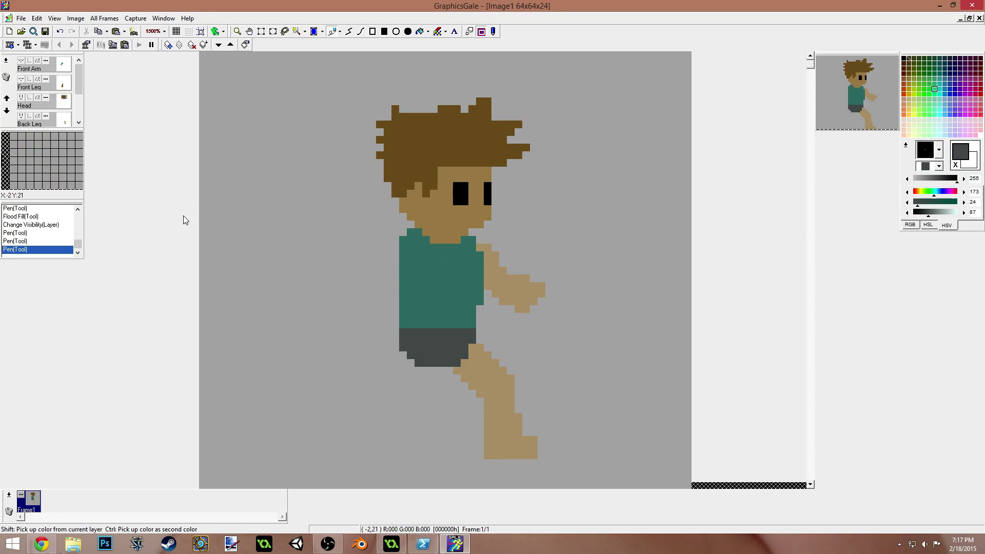
Step: Sample the shirt's teal, adjust it to HSV 173, 72, 132, and paint a sleeve on the Back Arm layer
{"action": "right_click", "coordinate": [465, 285], "text": "ctrl"}
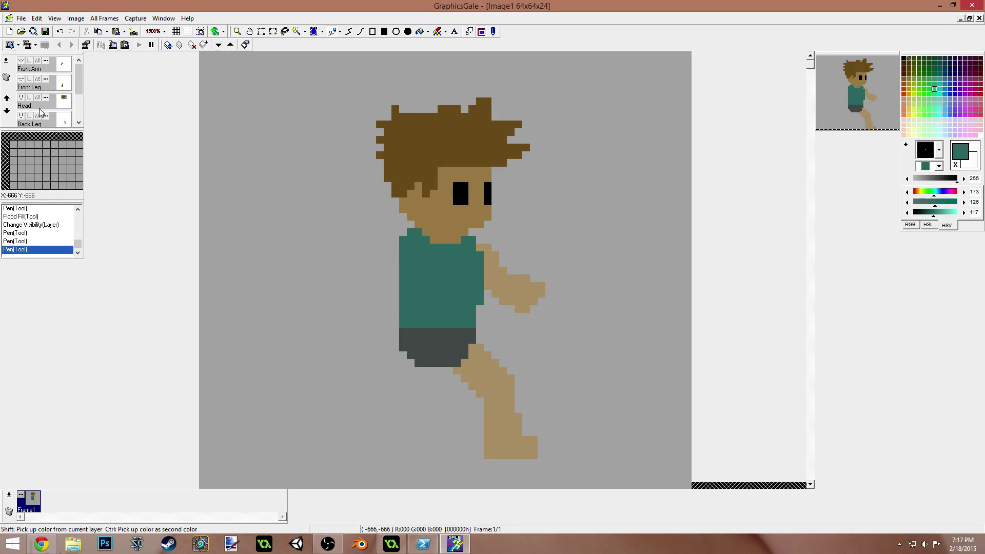
{"action": "scroll", "coordinate": [46, 93], "scroll_direction": "down", "scroll_amount": 2}
{"action": "left_click", "coordinate": [36, 94]}
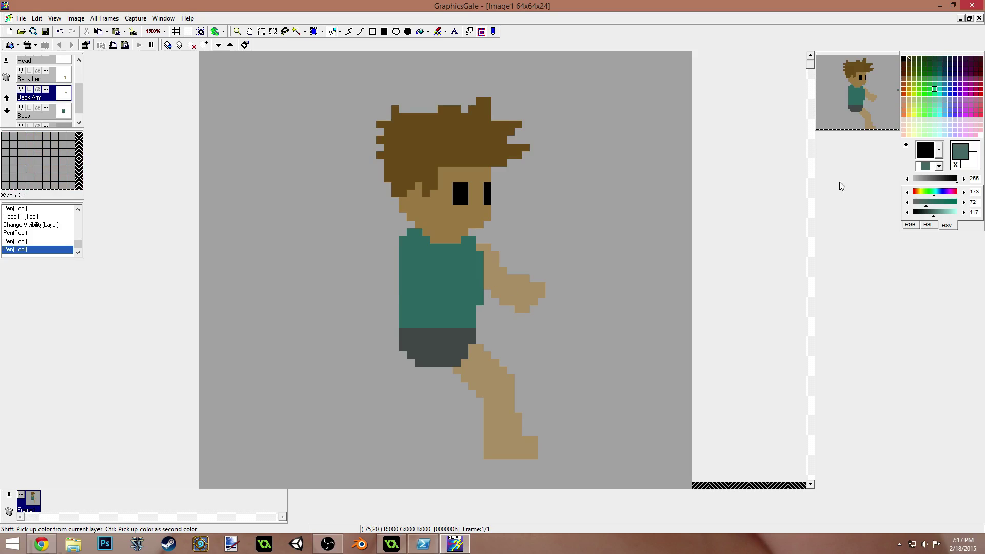
{"action": "left_click", "coordinate": [936, 214]}
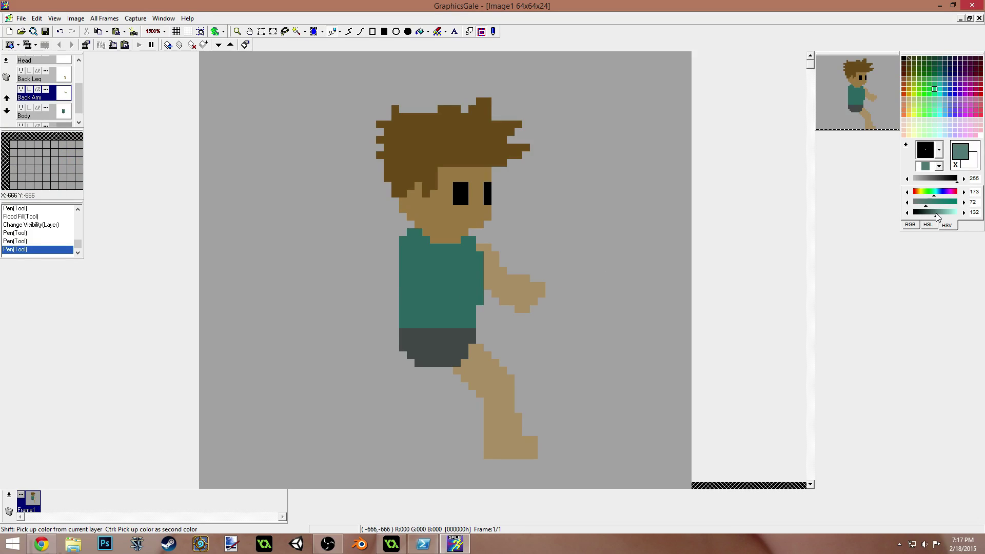
{"action": "mouse_move", "coordinate": [487, 286]}
{"action": "left_mouse_down"}
{"action": "mouse_move", "coordinate": [507, 298]}
{"action": "mouse_move", "coordinate": [511, 279]}
{"action": "mouse_move", "coordinate": [494, 272]}
{"action": "mouse_move", "coordinate": [495, 257]}
{"action": "mouse_move", "coordinate": [490, 279]}
{"action": "mouse_move", "coordinate": [480, 247]}
{"action": "left_mouse_up"}
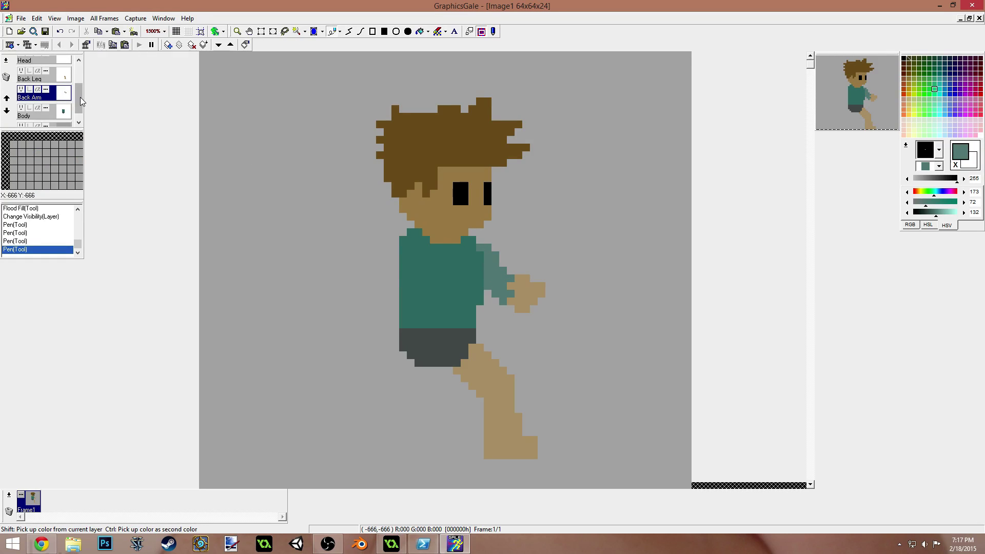
Step: Hide the Body layer and extend the teal sleeve inward at the shoulder on the Back Arm layer
{"action": "left_click_drag", "start_coordinate": [80, 97], "coordinate": [78, 107]}
{"action": "left_click", "coordinate": [21, 97]}
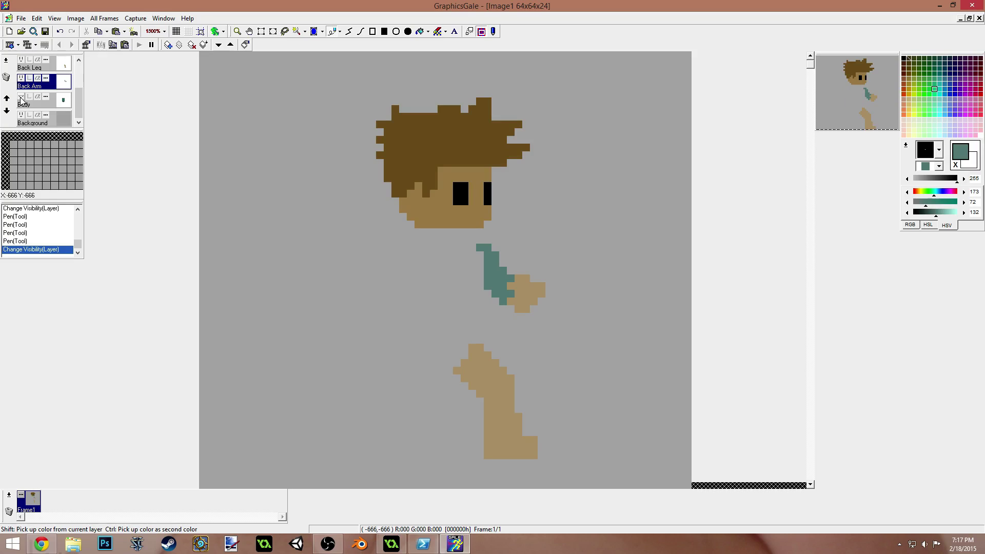
{"action": "left_click", "coordinate": [480, 259]}
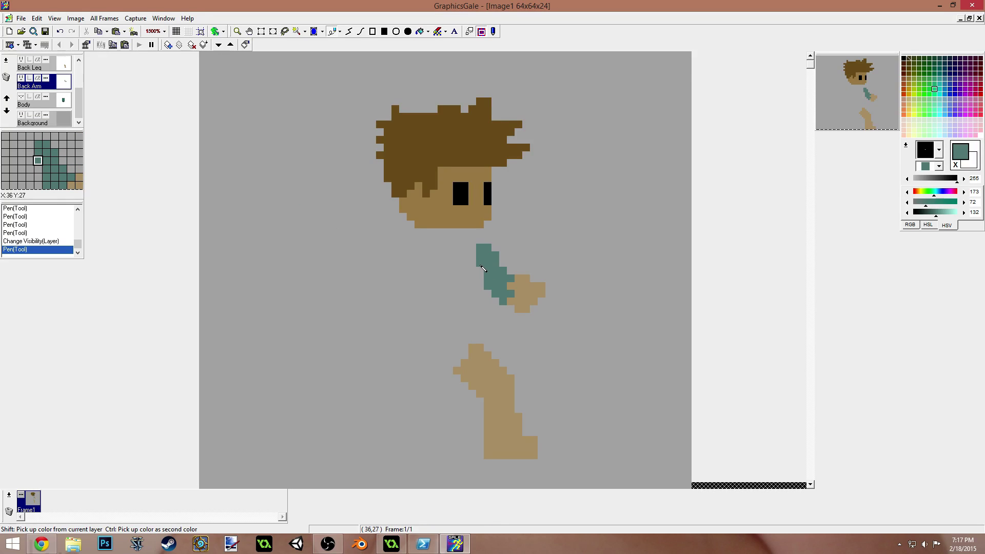
{"action": "left_click_drag", "start_coordinate": [472, 255], "coordinate": [472, 263]}
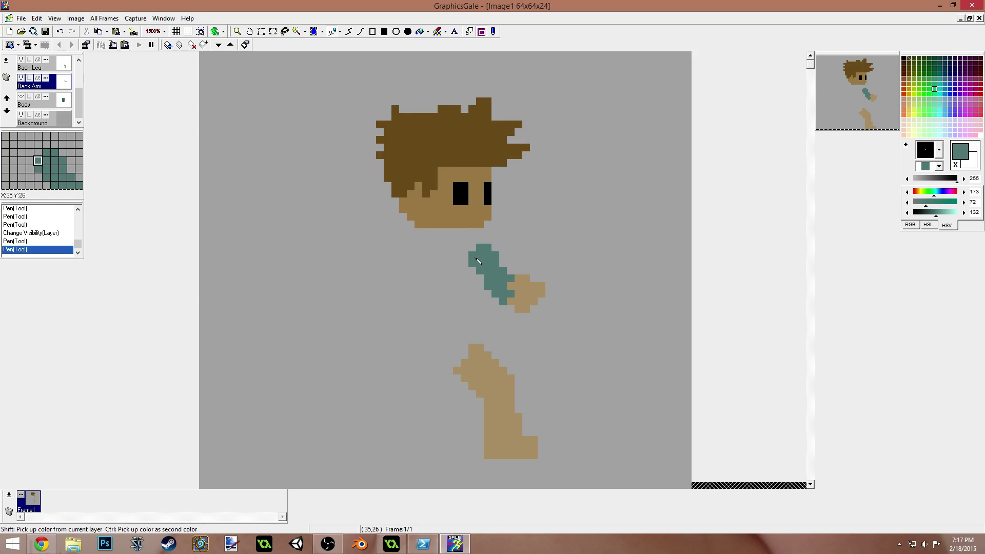
{"action": "left_click", "coordinate": [482, 268]}
{"action": "left_click", "coordinate": [518, 240]}
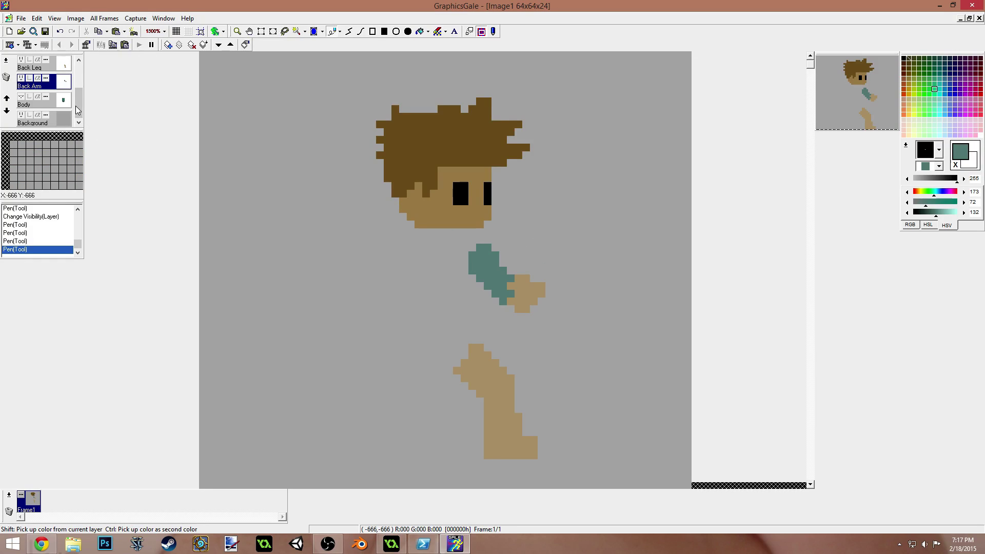
Step: Show the Body layer again and move it above the Back Leg and Back Arm layers
{"action": "left_click", "coordinate": [21, 98]}
{"action": "mouse_move", "coordinate": [79, 108]}
{"action": "left_mouse_down"}
{"action": "mouse_move", "coordinate": [78, 99]}
{"action": "mouse_move", "coordinate": [80, 116]}
{"action": "mouse_move", "coordinate": [41, 102]}
{"action": "mouse_move", "coordinate": [77, 113]}
{"action": "left_mouse_up"}
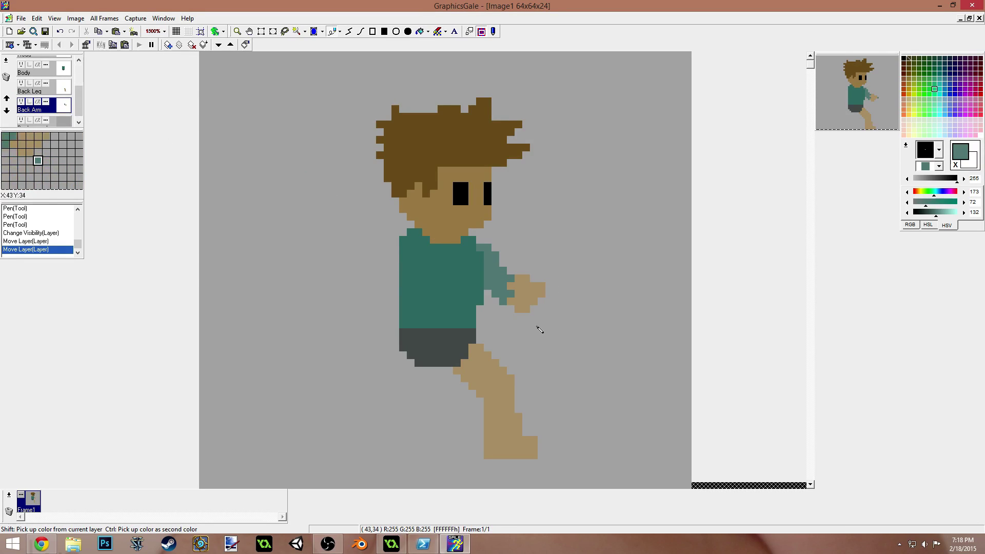
Step: Sample the hips' grey, lighten it to HSV 172, 23, 123, and paint the Back Leg layer's trouser leg with the Body layer hidden
{"action": "right_click", "coordinate": [433, 356]}
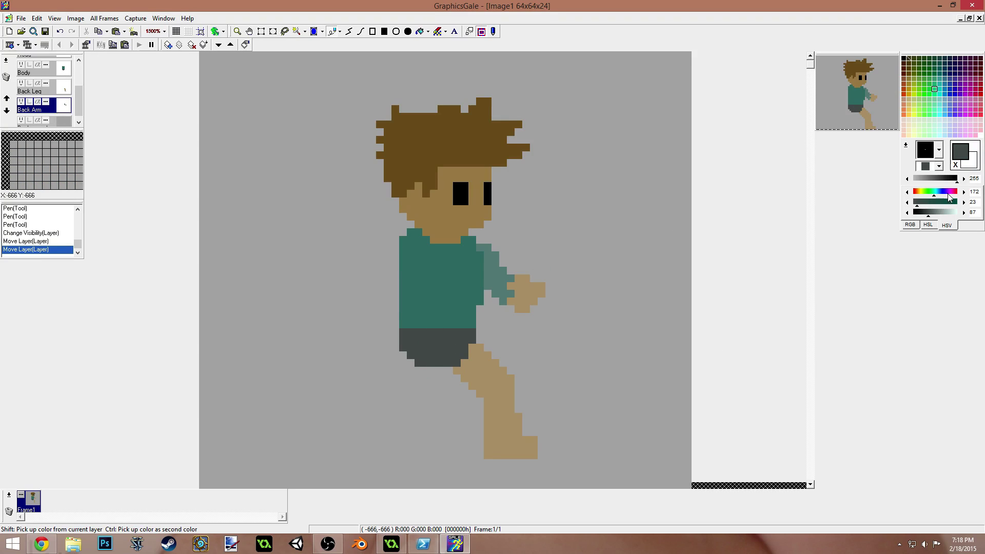
{"action": "left_click", "coordinate": [931, 214]}
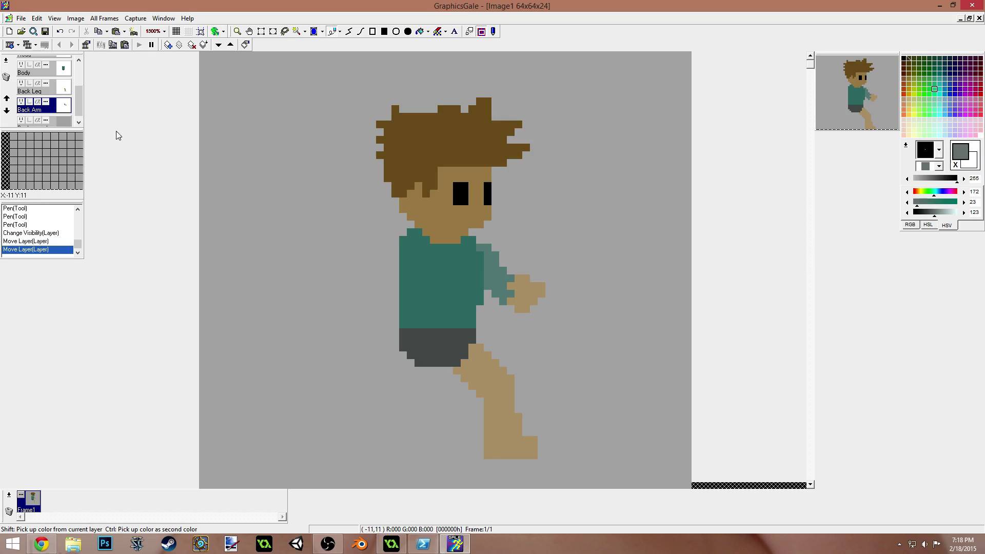
{"action": "scroll", "coordinate": [82, 98], "scroll_direction": "up", "scroll_amount": 1}
{"action": "left_click", "coordinate": [41, 101]}
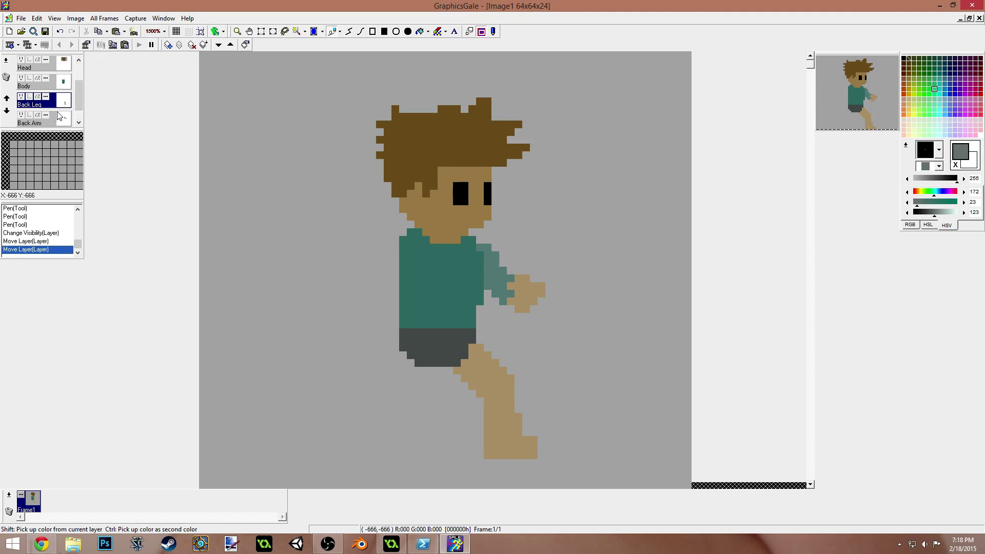
{"action": "left_click", "coordinate": [474, 358]}
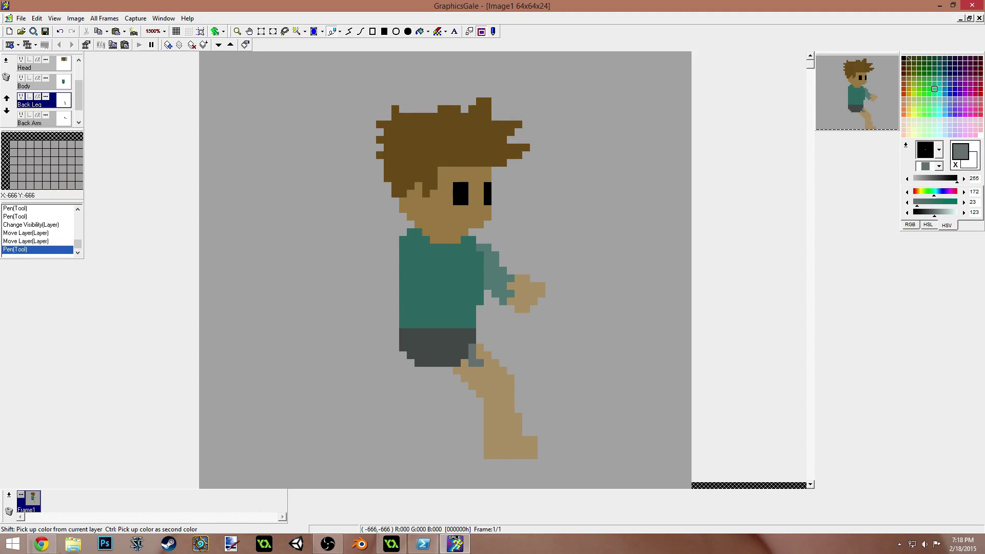
{"action": "left_click", "coordinate": [21, 78]}
{"action": "left_click", "coordinate": [465, 355]}
{"action": "mouse_move", "coordinate": [467, 359]}
{"action": "left_mouse_down"}
{"action": "mouse_move", "coordinate": [487, 418]}
{"action": "mouse_move", "coordinate": [508, 416]}
{"action": "mouse_move", "coordinate": [508, 404]}
{"action": "mouse_move", "coordinate": [496, 410]}
{"action": "mouse_move", "coordinate": [468, 379]}
{"action": "mouse_move", "coordinate": [486, 371]}
{"action": "mouse_move", "coordinate": [484, 357]}
{"action": "mouse_move", "coordinate": [496, 399]}
{"action": "mouse_move", "coordinate": [504, 379]}
{"action": "left_mouse_up"}
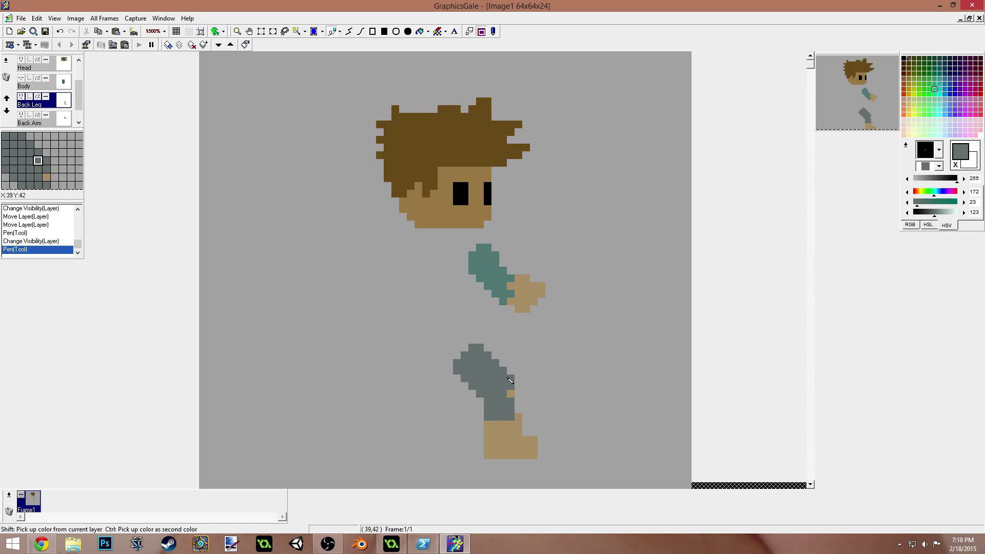
{"action": "left_click", "coordinate": [510, 393]}
Step: Darken the grey to value 57, paint the back foot as a boot, and touch up the trouser hem with the trouser grey
{"action": "left_click_drag", "start_coordinate": [933, 213], "coordinate": [927, 217]}
{"action": "mouse_move", "coordinate": [487, 424]}
{"action": "left_mouse_down"}
{"action": "mouse_move", "coordinate": [519, 421]}
{"action": "mouse_move", "coordinate": [511, 436]}
{"action": "mouse_move", "coordinate": [492, 443]}
{"action": "mouse_move", "coordinate": [489, 433]}
{"action": "mouse_move", "coordinate": [492, 457]}
{"action": "mouse_move", "coordinate": [534, 454]}
{"action": "mouse_move", "coordinate": [534, 441]}
{"action": "mouse_move", "coordinate": [497, 447]}
{"action": "mouse_move", "coordinate": [523, 448]}
{"action": "mouse_move", "coordinate": [498, 442]}
{"action": "mouse_move", "coordinate": [491, 423]}
{"action": "left_mouse_up"}
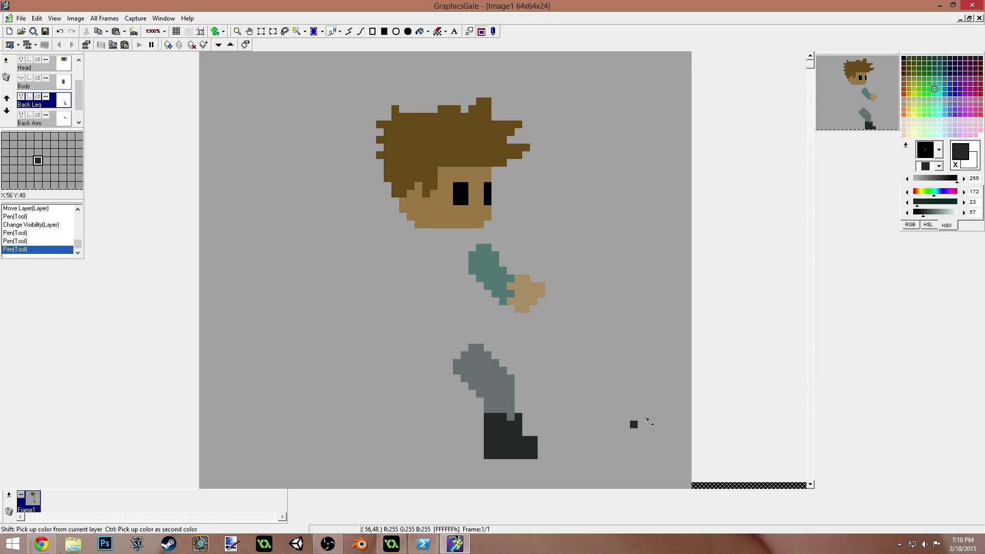
{"action": "right_click", "coordinate": [505, 414]}
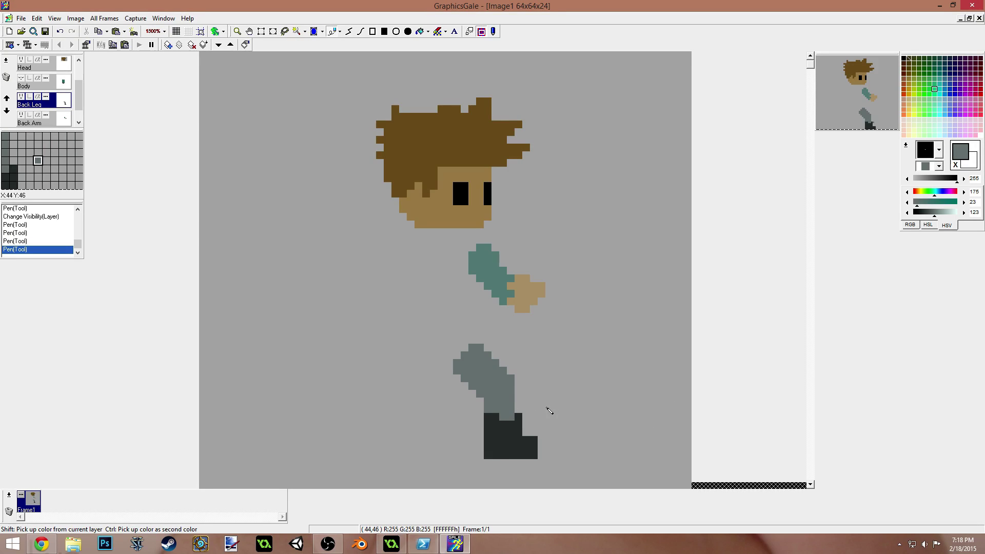
Step: Make the Body and Front Leg layers visible again
{"action": "mouse_move", "coordinate": [81, 100]}
{"action": "left_mouse_down"}
{"action": "mouse_move", "coordinate": [79, 112]}
{"action": "mouse_move", "coordinate": [79, 98]}
{"action": "left_mouse_up"}
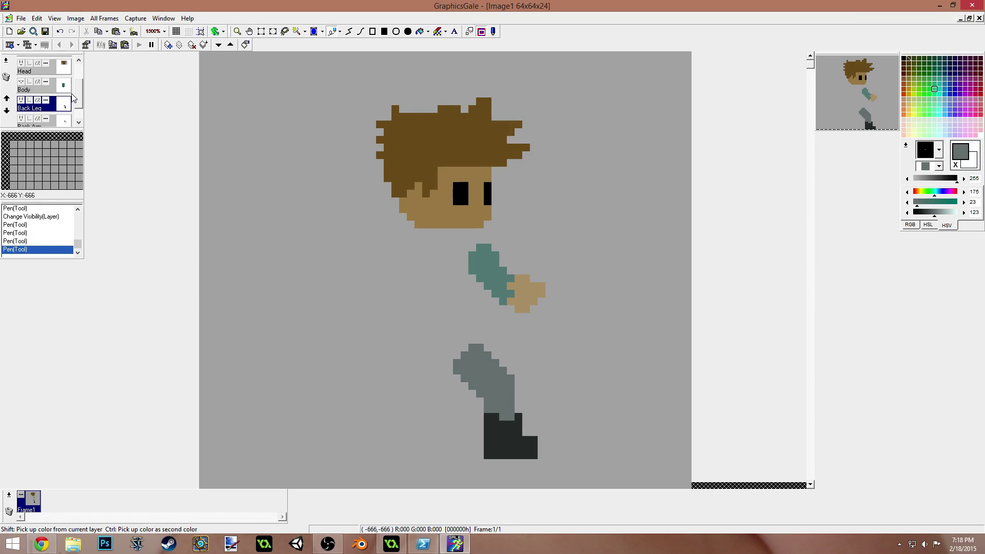
{"action": "left_click", "coordinate": [21, 82]}
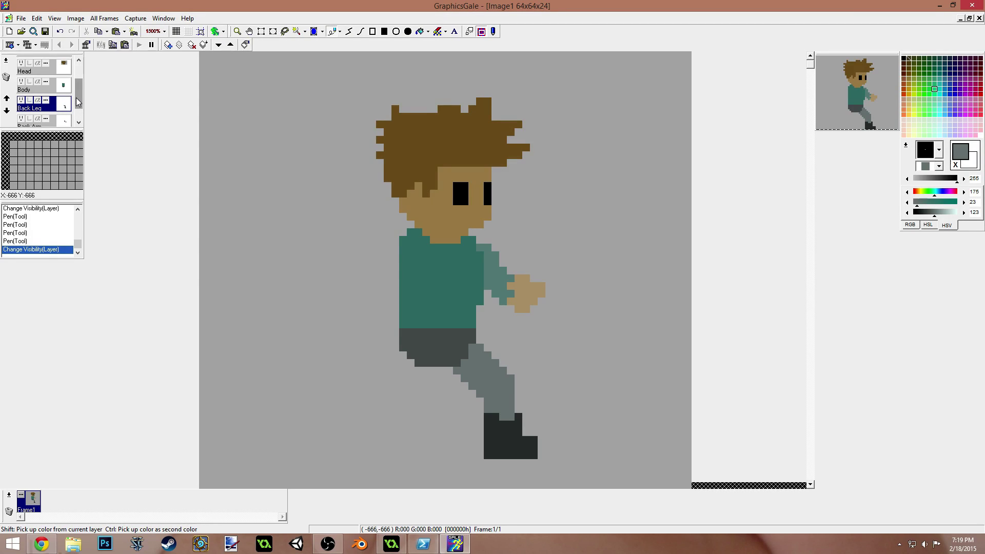
{"action": "left_click_drag", "start_coordinate": [78, 104], "coordinate": [78, 81]}
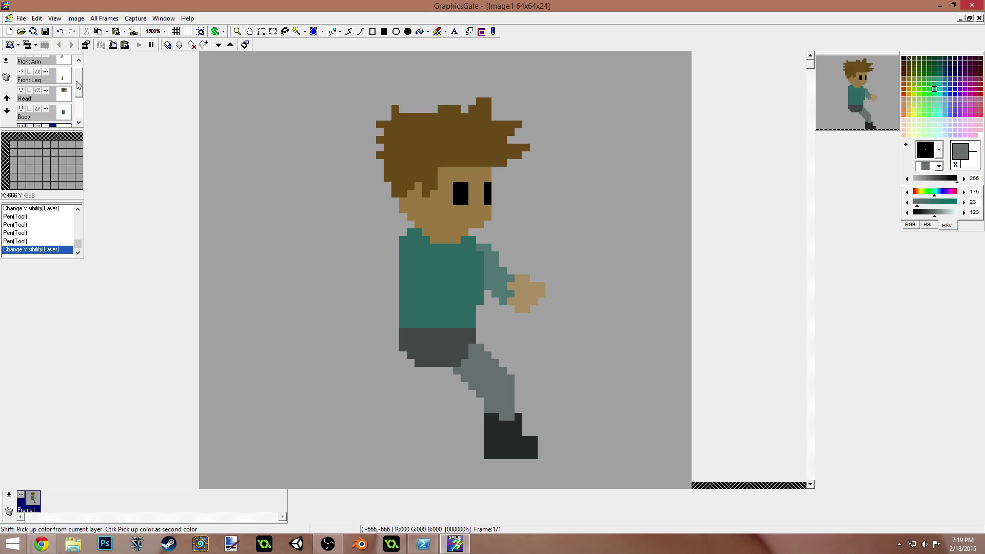
{"action": "left_click", "coordinate": [21, 72]}
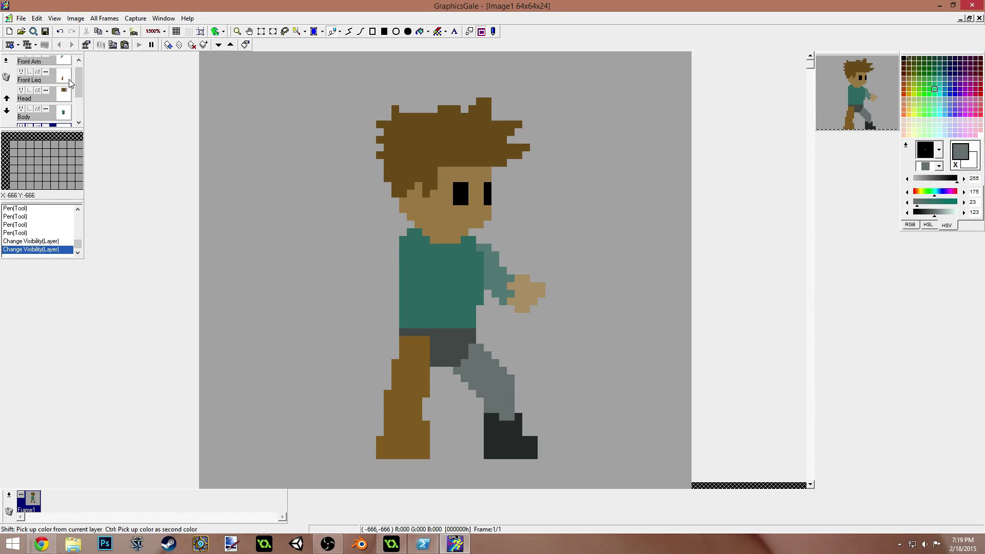
Step: Sample the hips' dark grey and darken it to HSV 172, 23, 78, undoing any stray pen mark
{"action": "left_click_drag", "start_coordinate": [76, 84], "coordinate": [76, 81]}
{"action": "left_click", "coordinate": [456, 358], "text": "ctrl"}
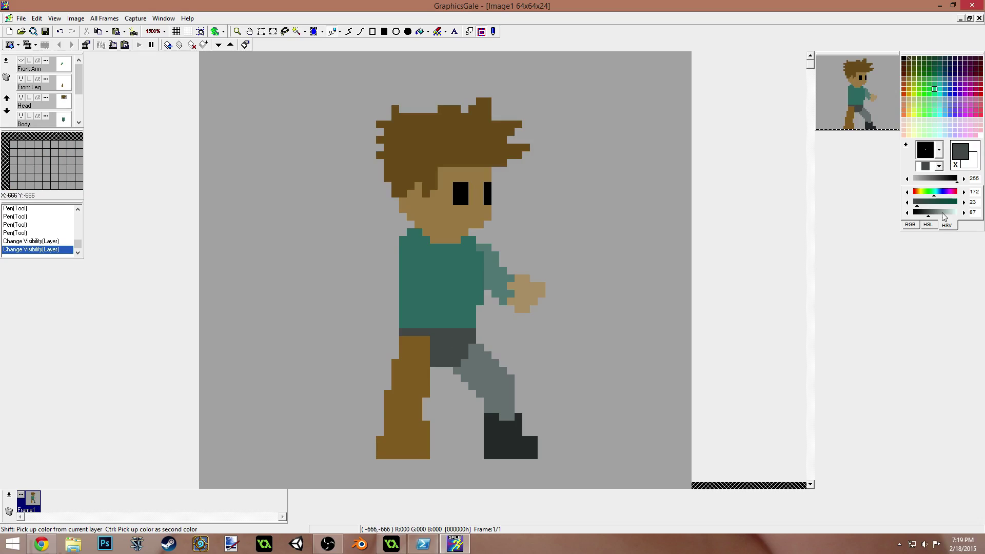
{"action": "left_click", "coordinate": [602, 226]}
{"action": "left_click", "coordinate": [453, 370]}
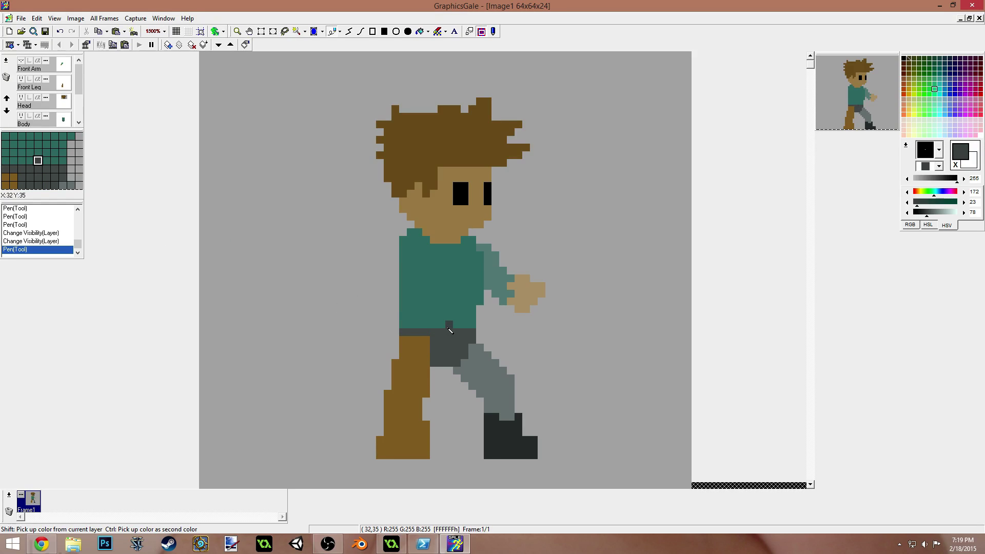
{"action": "key", "text": "ctrl+z"}
Step: Paint the trouser leg on the Front Leg layer with the darkened grey, from the hip down to the ankle
{"action": "scroll", "coordinate": [79, 115], "scroll_direction": "down", "scroll_amount": 3}
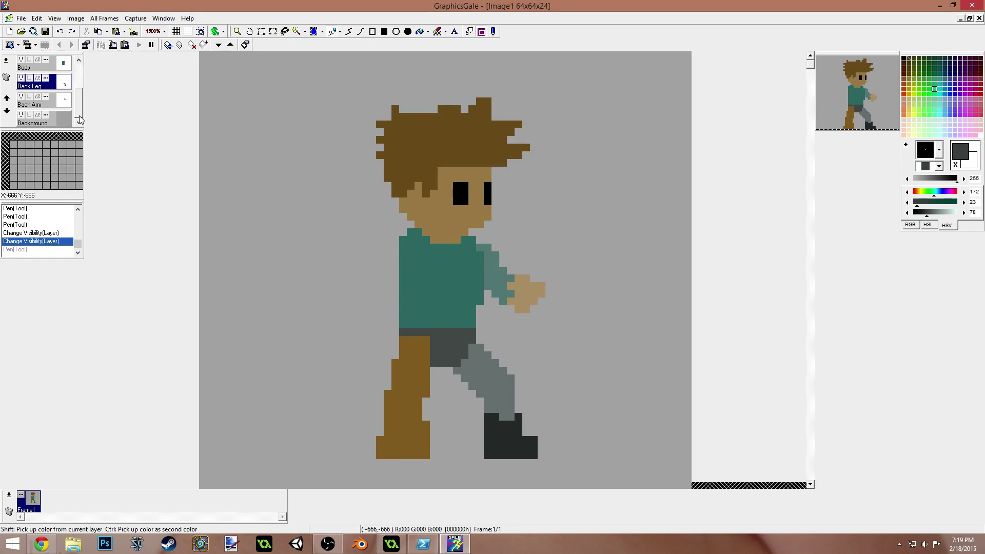
{"action": "left_click_drag", "start_coordinate": [79, 116], "coordinate": [80, 87]}
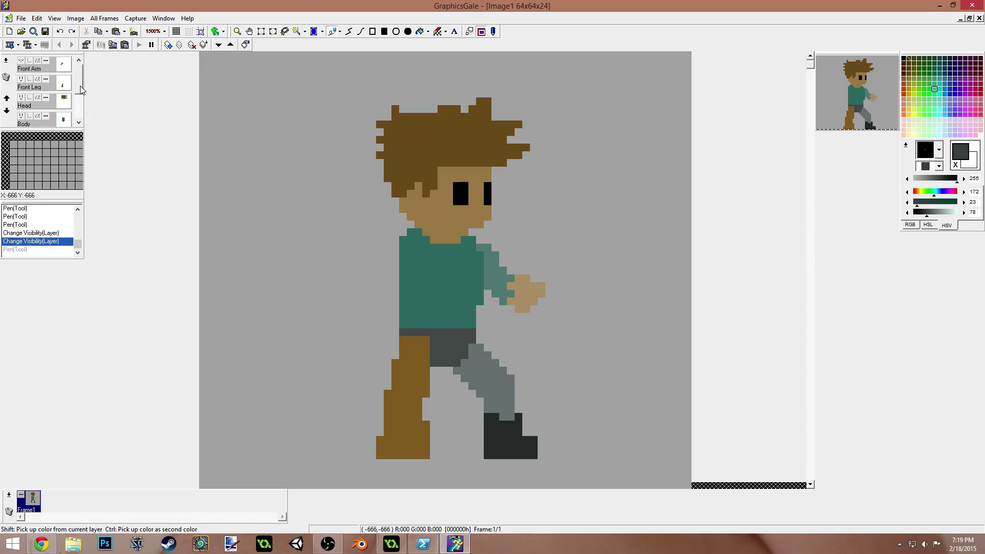
{"action": "left_click", "coordinate": [48, 91]}
{"action": "mouse_move", "coordinate": [426, 340]}
{"action": "left_mouse_down"}
{"action": "mouse_move", "coordinate": [406, 361]}
{"action": "mouse_move", "coordinate": [419, 352]}
{"action": "mouse_move", "coordinate": [422, 367]}
{"action": "mouse_move", "coordinate": [424, 352]}
{"action": "mouse_move", "coordinate": [425, 380]}
{"action": "mouse_move", "coordinate": [411, 417]}
{"action": "mouse_move", "coordinate": [389, 411]}
{"action": "mouse_move", "coordinate": [400, 399]}
{"action": "mouse_move", "coordinate": [397, 369]}
{"action": "left_mouse_up"}
{"action": "left_click", "coordinate": [411, 418]}
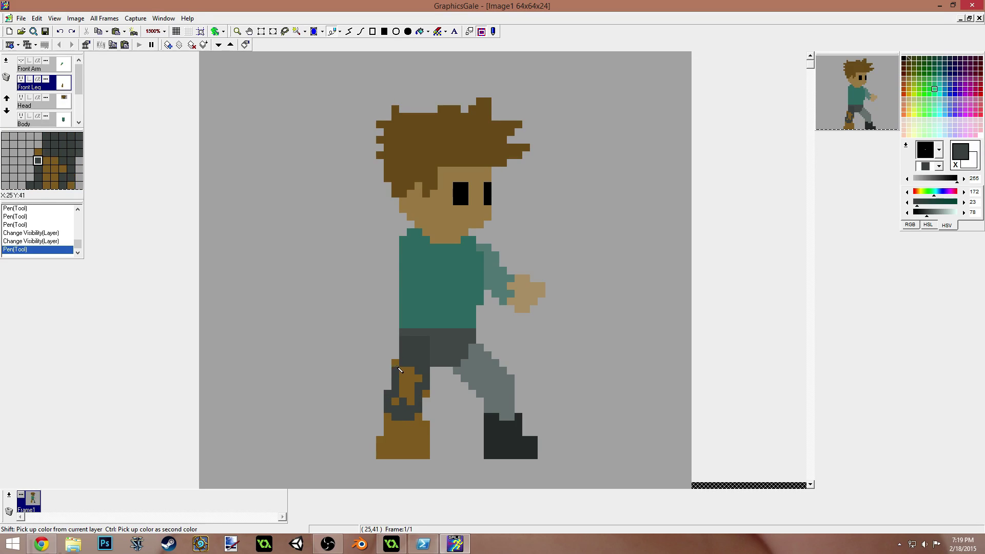
{"action": "left_click_drag", "start_coordinate": [411, 405], "coordinate": [421, 382]}
{"action": "left_click", "coordinate": [425, 394]}
{"action": "left_click", "coordinate": [395, 401]}
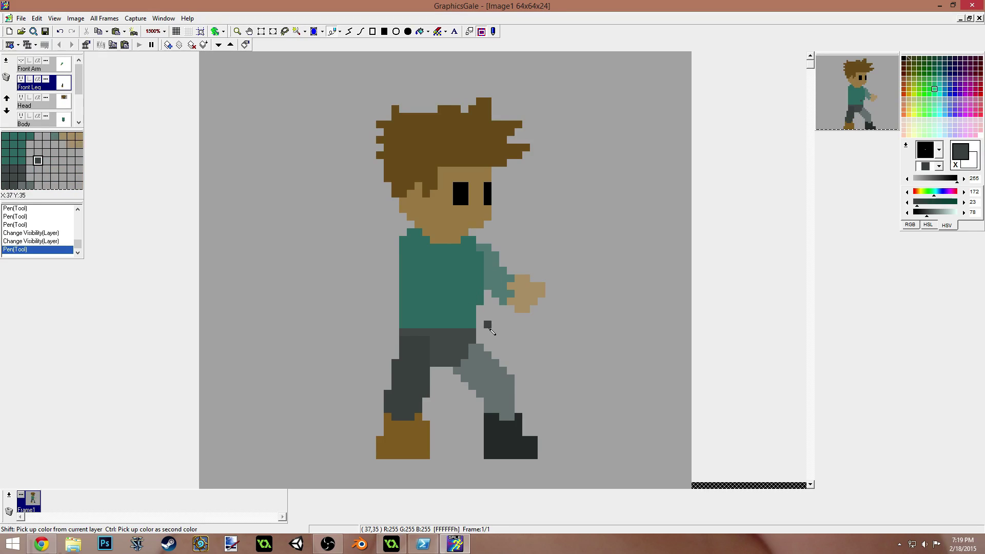
Step: Lower the colour's value to 21 and paint the front foot as a near-black boot with a cuff protruding on both sides
{"action": "left_click", "coordinate": [495, 378]}
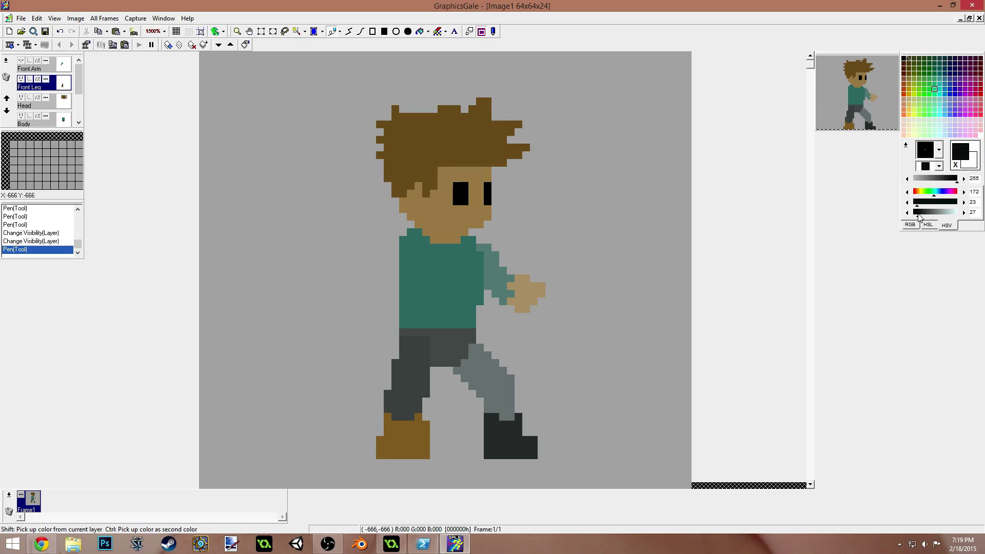
{"action": "left_click", "coordinate": [390, 424]}
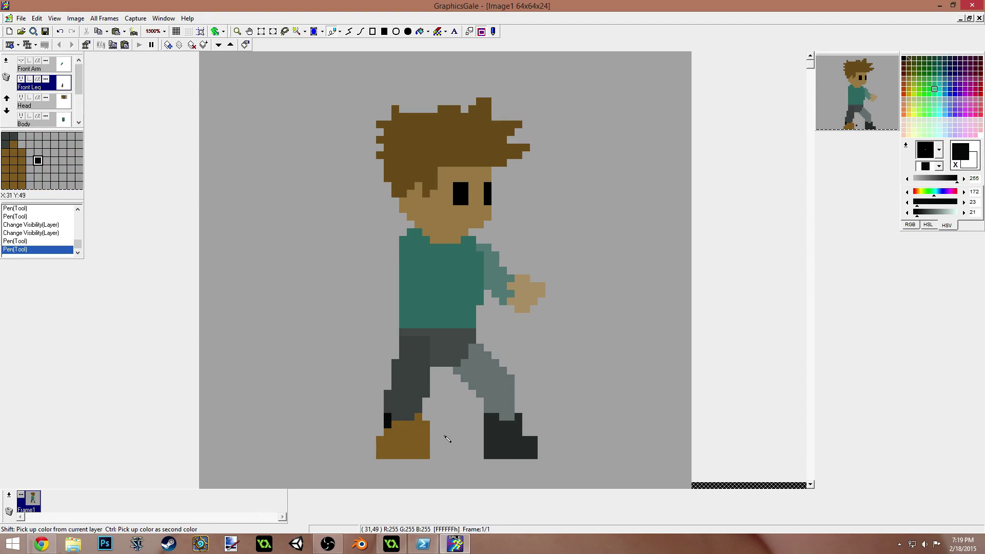
{"action": "left_click", "coordinate": [436, 429], "text": "ctrl"}
{"action": "right_click", "coordinate": [425, 428]}
{"action": "left_click", "coordinate": [390, 427], "text": "ctrl"}
{"action": "right_click", "coordinate": [390, 428]}
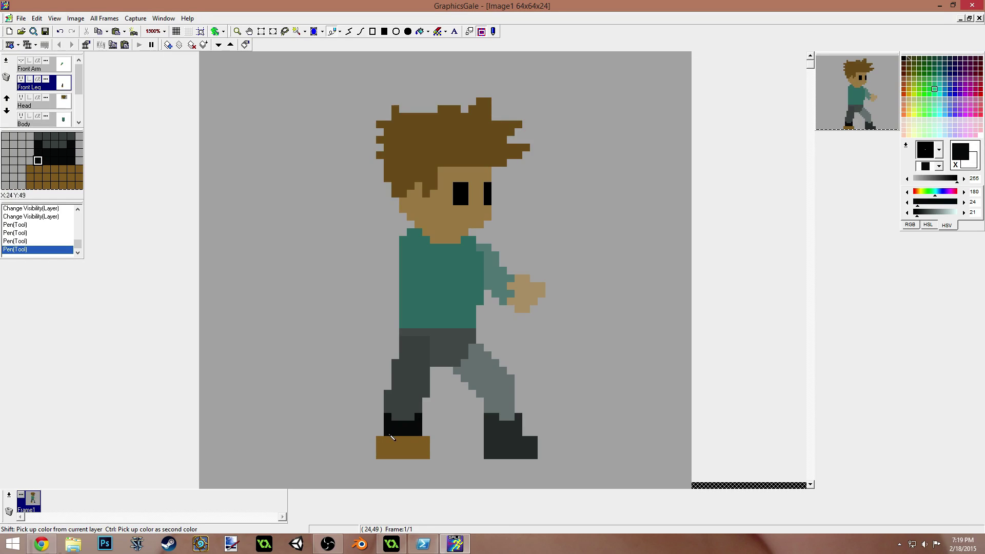
{"action": "left_click_drag", "start_coordinate": [403, 456], "coordinate": [382, 451]}
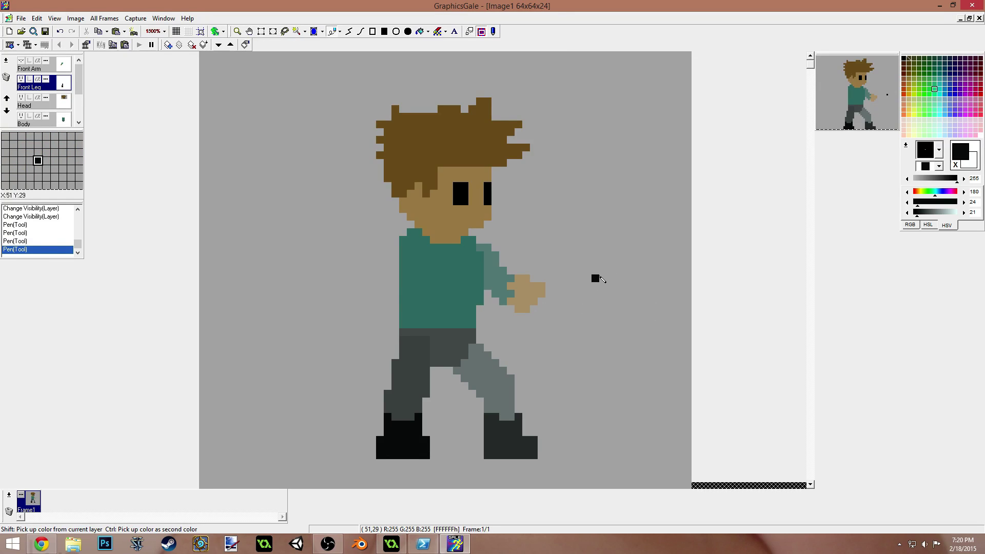
{"action": "left_click", "coordinate": [388, 417]}
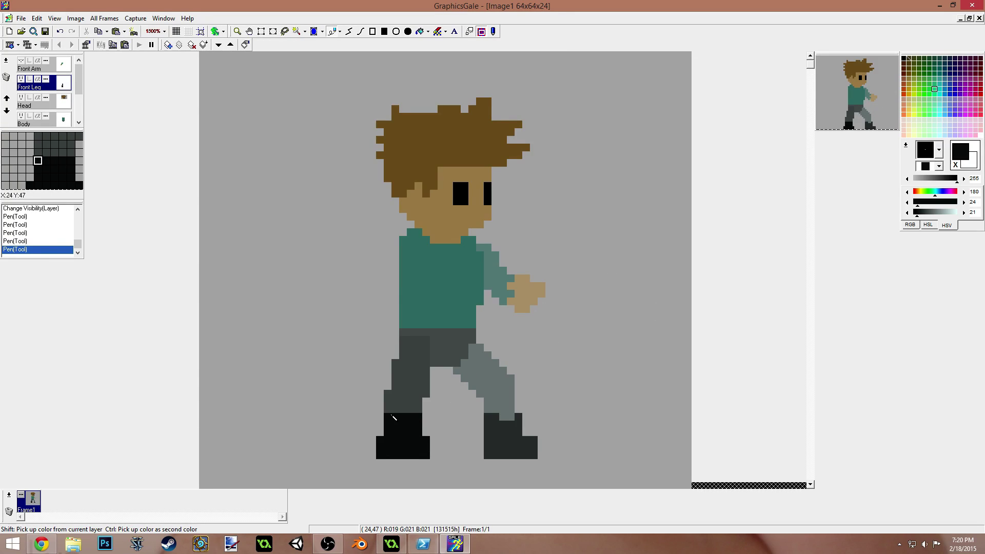
{"action": "left_click", "coordinate": [426, 417]}
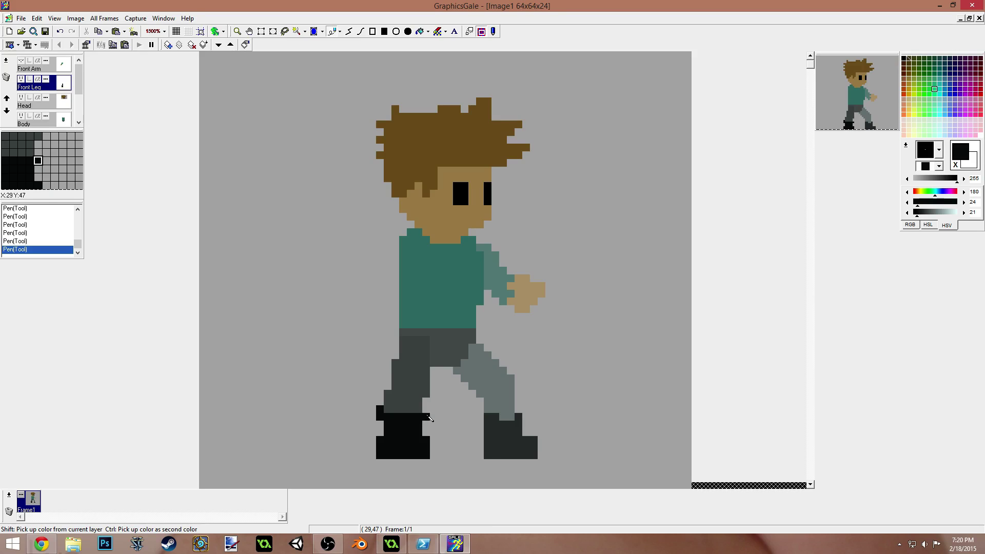
{"action": "left_click", "coordinate": [495, 433], "text": "shift"}
{"action": "left_click", "coordinate": [483, 424]}
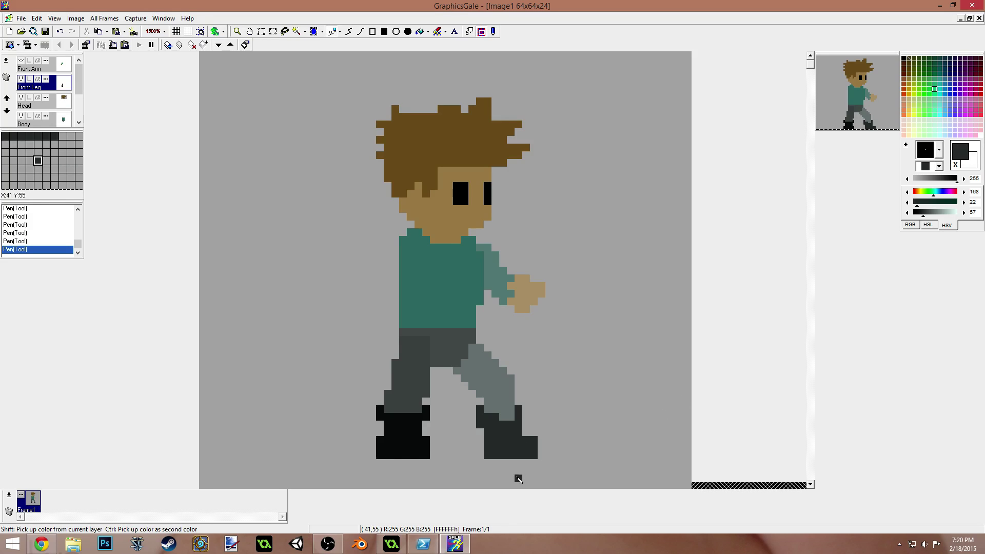
{"action": "left_click", "coordinate": [482, 450]}
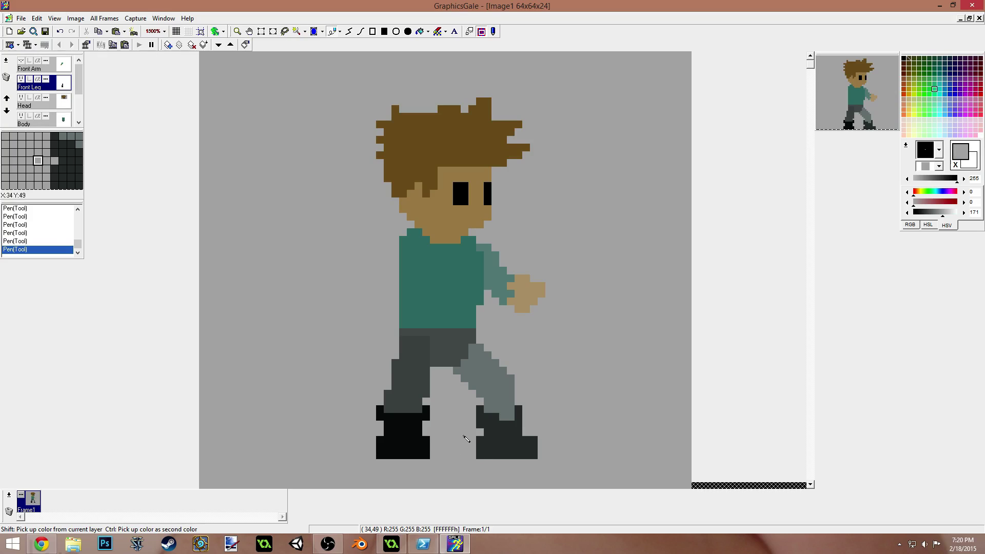
{"action": "right_click", "coordinate": [480, 444]}
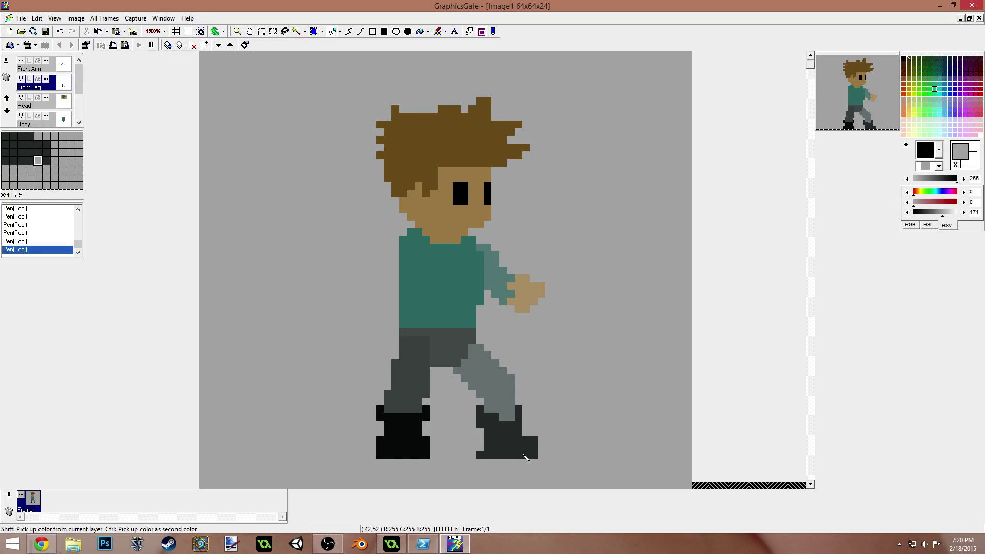
{"action": "left_click_drag", "start_coordinate": [480, 431], "coordinate": [481, 455]}
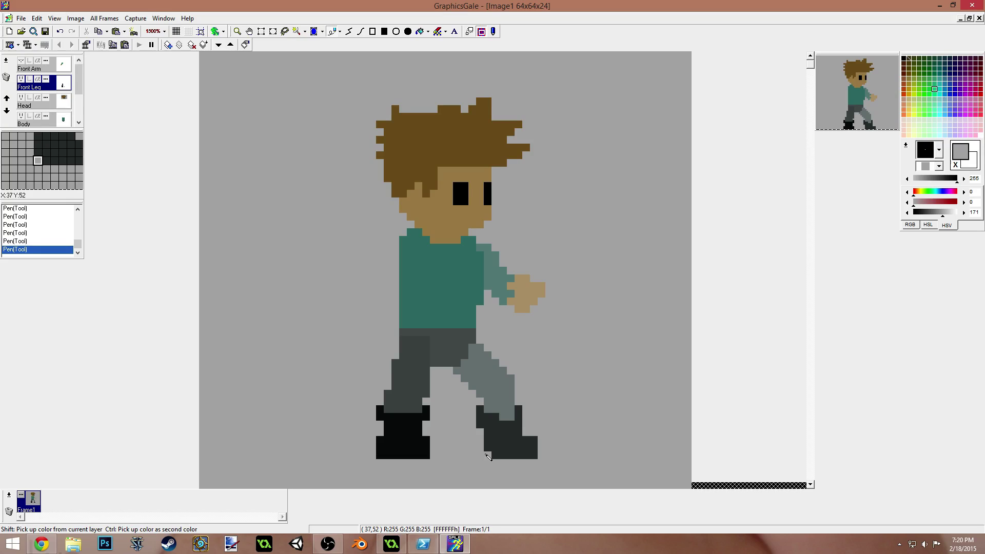
{"action": "key", "text": "ctrl+z"}
{"action": "key", "text": "ctrl+z"}
{"action": "key", "text": "ctrl+z"}
{"action": "key", "text": "ctrl+z"}
{"action": "key", "text": "ctrl+z"}
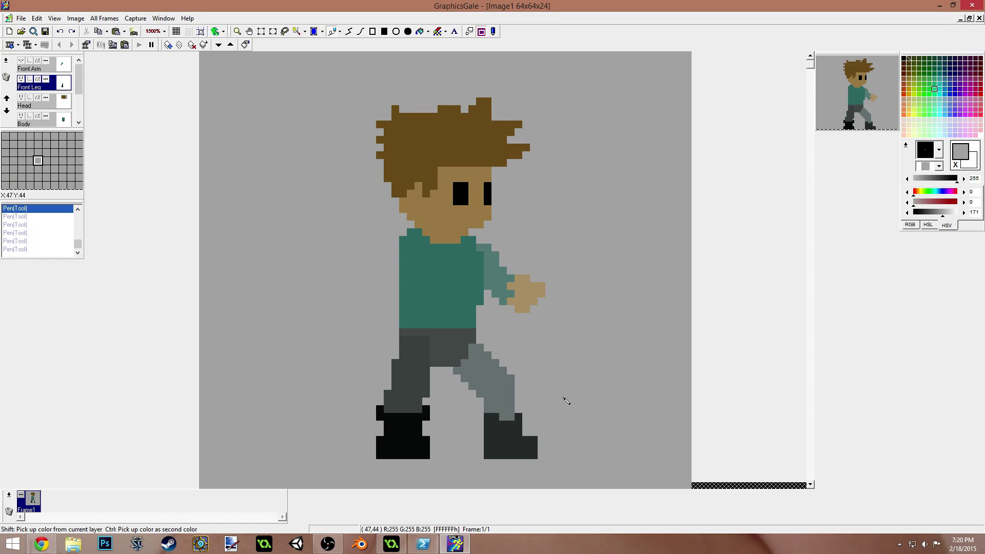
Step: On the Back Leg layer, sample the rear boot's dark grey and add cuff pixels protruding on both sides of the boot's top
{"action": "left_click_drag", "start_coordinate": [78, 77], "coordinate": [79, 105]}
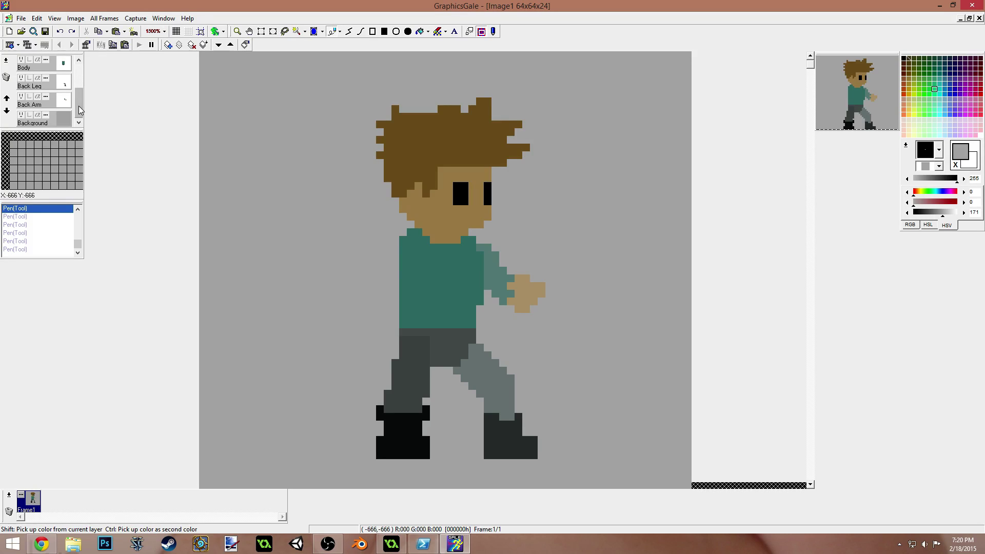
{"action": "left_click_drag", "start_coordinate": [77, 110], "coordinate": [79, 118]}
{"action": "left_click", "coordinate": [44, 91]}
{"action": "left_click", "coordinate": [494, 431], "text": "ctrl"}
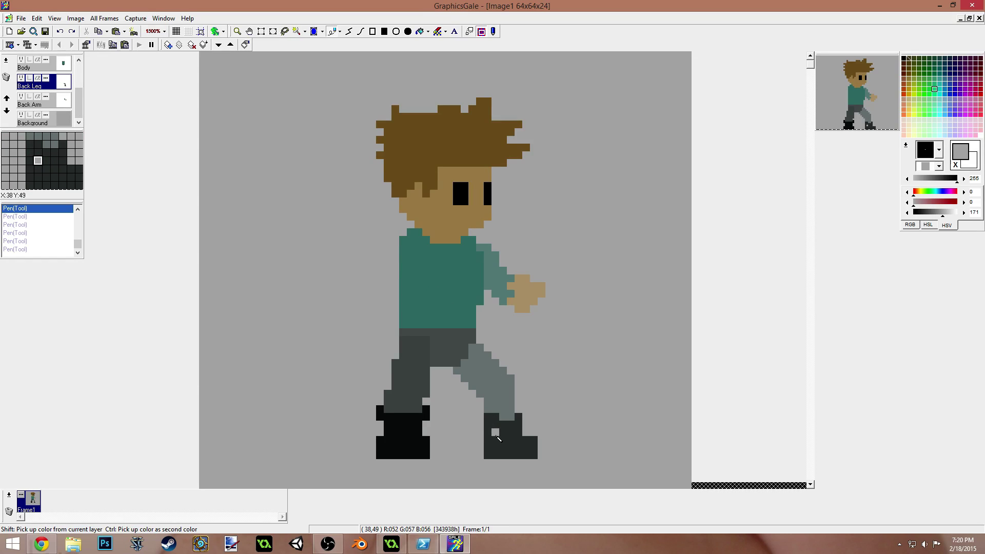
{"action": "left_click", "coordinate": [480, 417]}
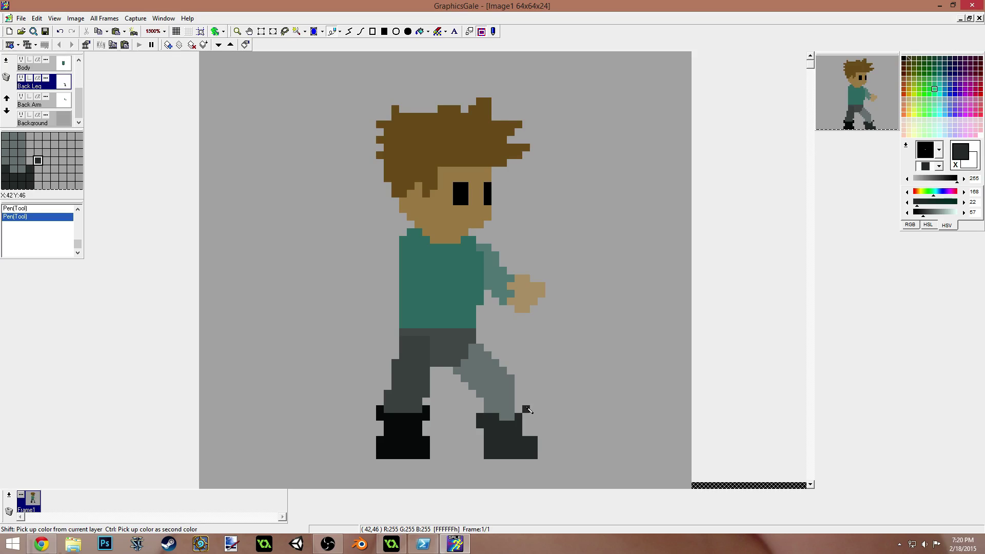
{"action": "left_click", "coordinate": [480, 410]}
{"action": "left_click", "coordinate": [518, 409]}
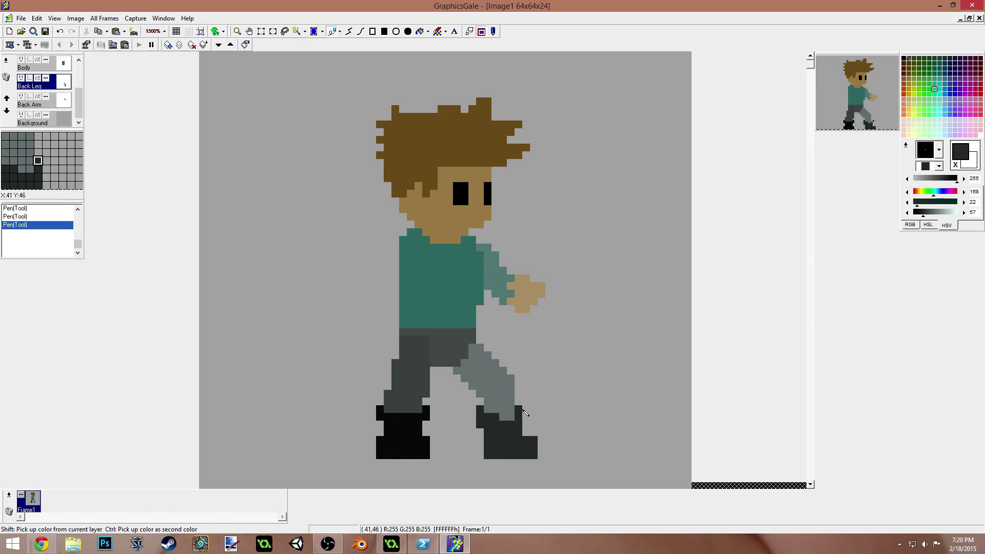
Step: Reshape the rear boot by extending its heel, trimming the ankle and toe with background grey, and squaring off its top edge
{"action": "left_click", "coordinate": [487, 385]}
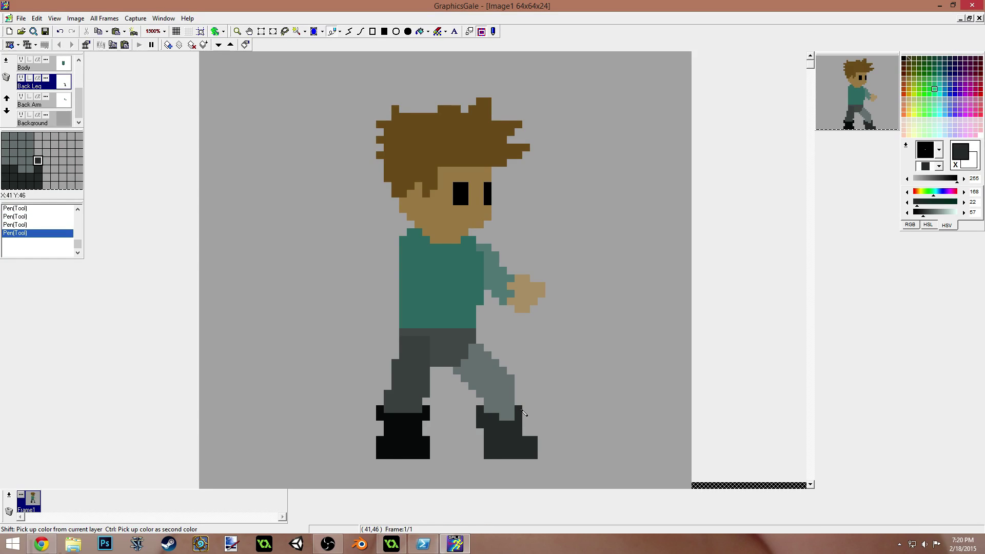
{"action": "left_click", "coordinate": [487, 386], "text": "ctrl"}
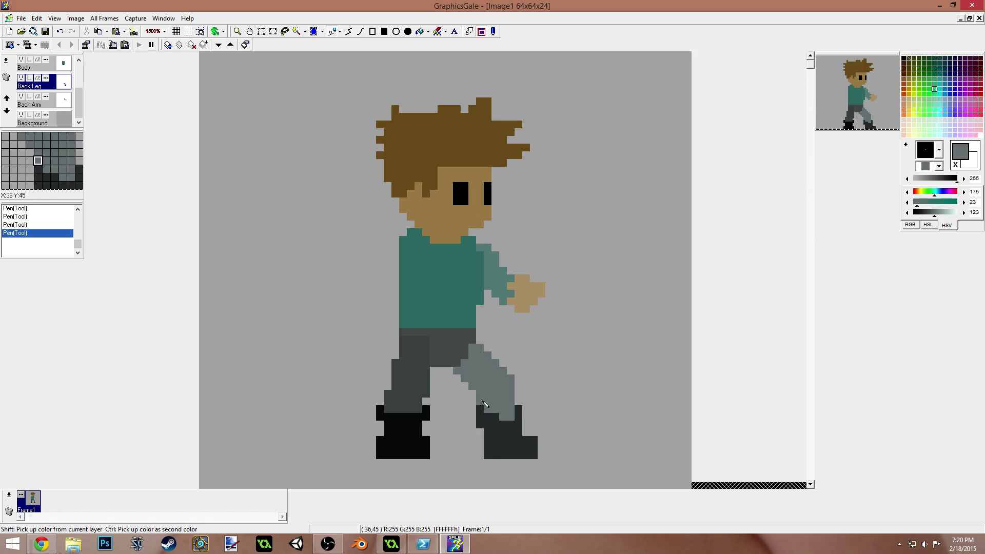
{"action": "right_click", "coordinate": [487, 386]}
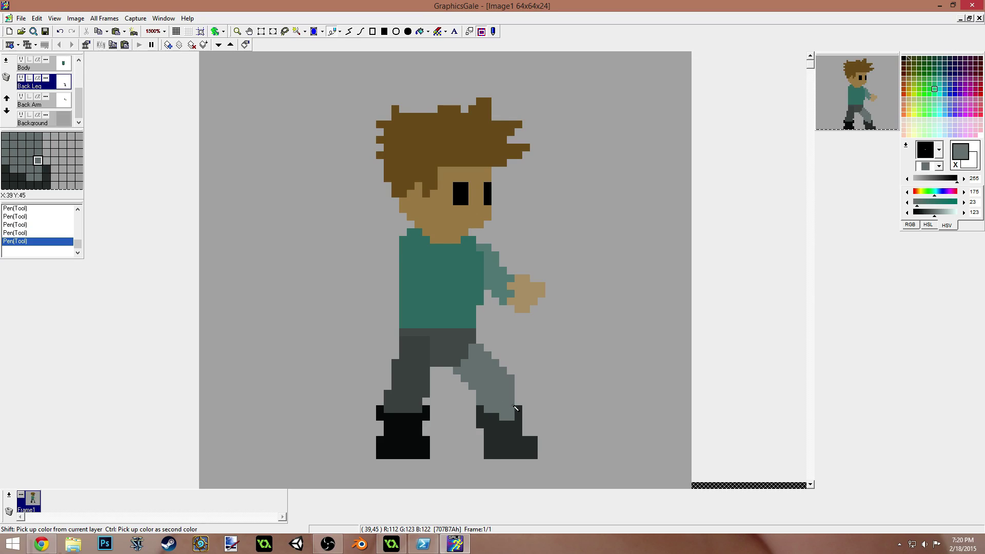
{"action": "left_click", "coordinate": [484, 438], "text": "ctrl"}
{"action": "left_click_drag", "start_coordinate": [484, 438], "coordinate": [480, 455]}
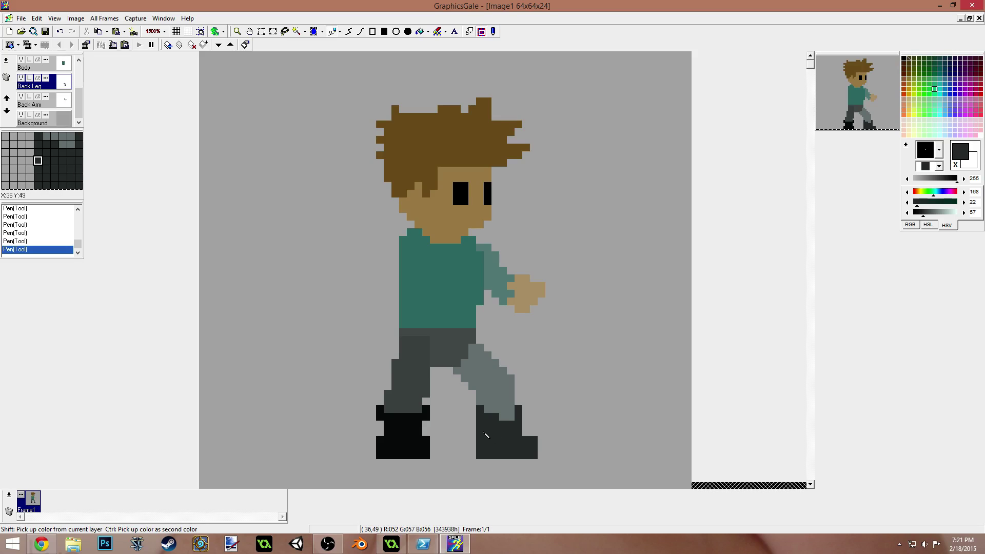
{"action": "left_click", "coordinate": [529, 427], "text": "ctrl"}
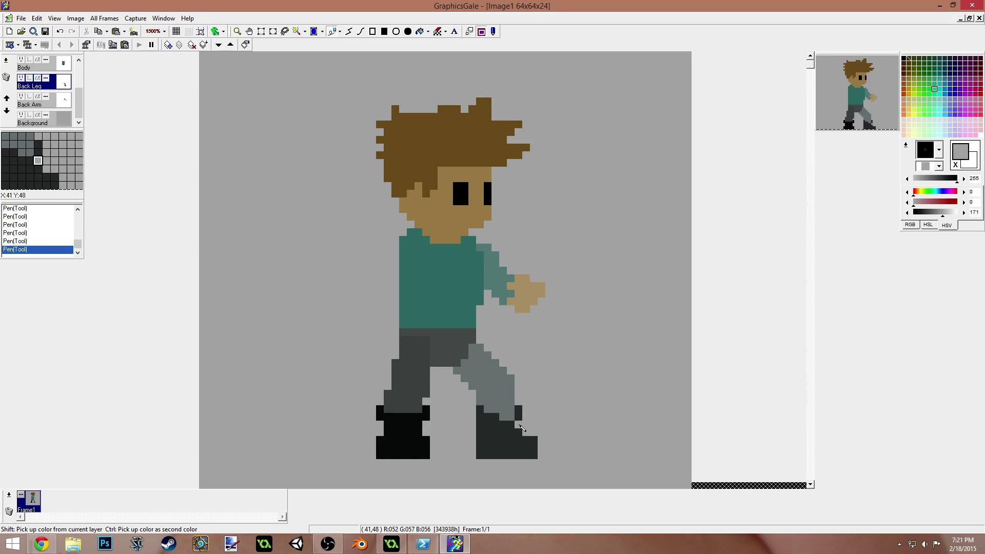
{"action": "left_click_drag", "start_coordinate": [538, 444], "coordinate": [535, 457]}
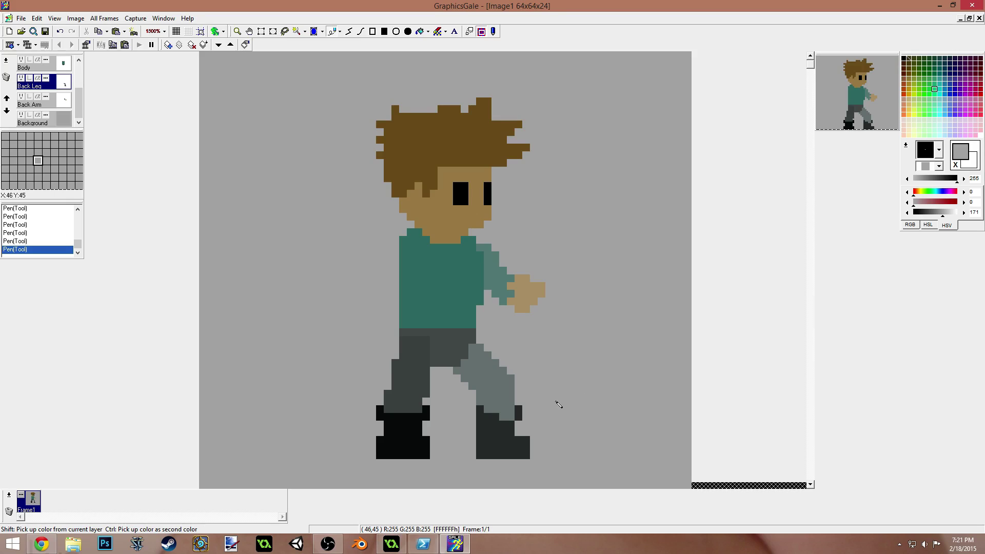
{"action": "left_click", "coordinate": [504, 440], "text": "ctrl"}
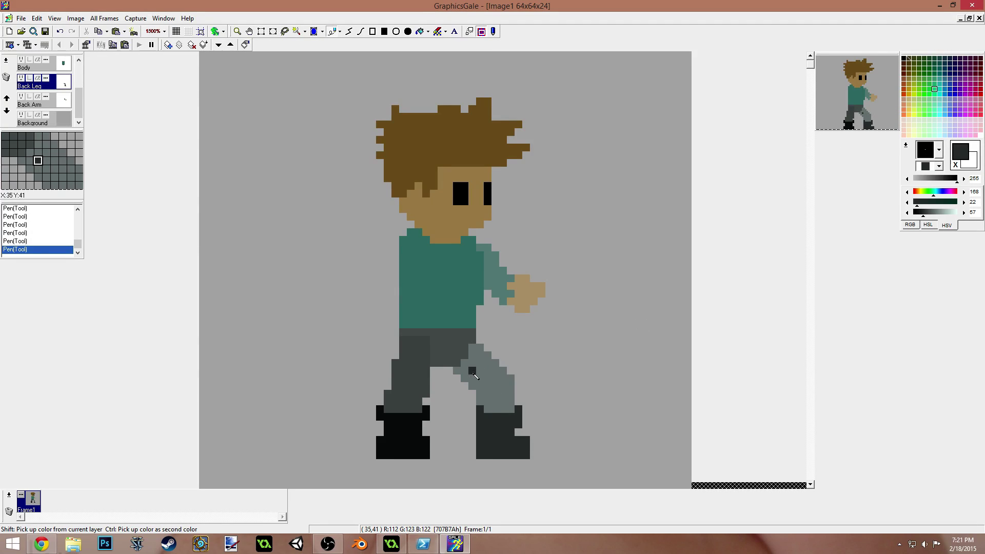
Step: Sample the hips' grey, adjust it to HSV 172, 23, 96 and flood-fill the back trouser leg with it
{"action": "right_click", "coordinate": [453, 352]}
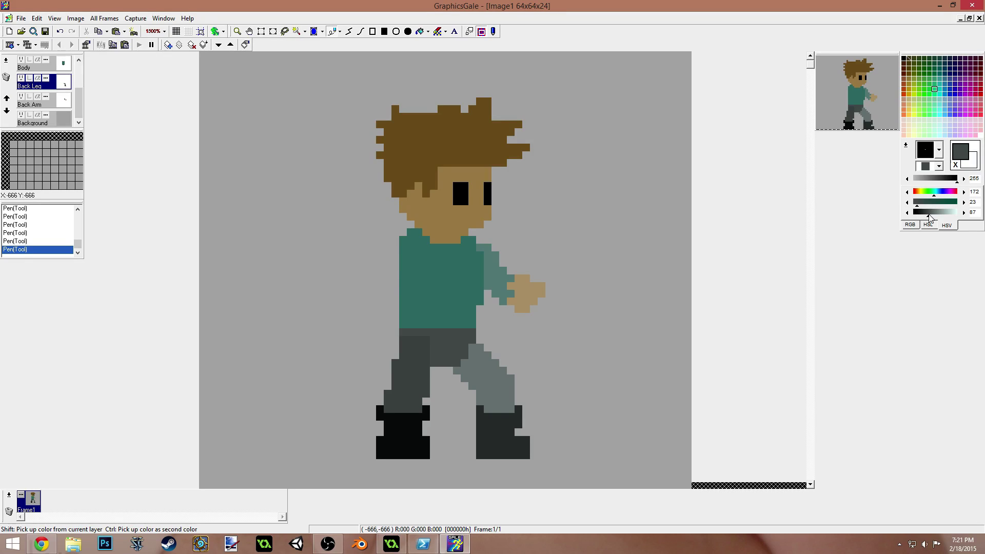
{"action": "left_click", "coordinate": [482, 375]}
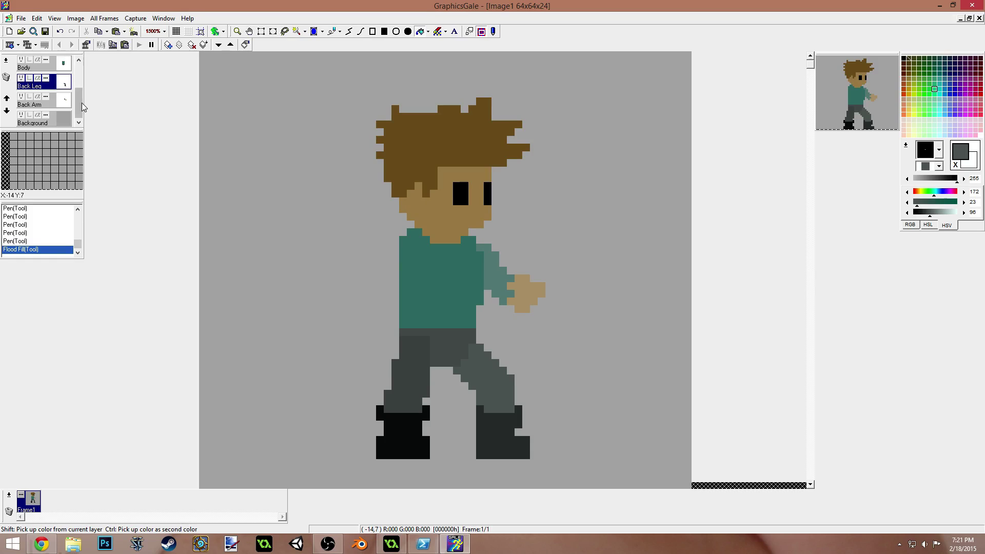
Step: On the Front Leg layer, widen the trouser leg's outer edge at the thigh and knee using the leg's own dark grey
{"action": "left_click_drag", "start_coordinate": [79, 109], "coordinate": [77, 85]}
{"action": "left_click", "coordinate": [31, 85]}
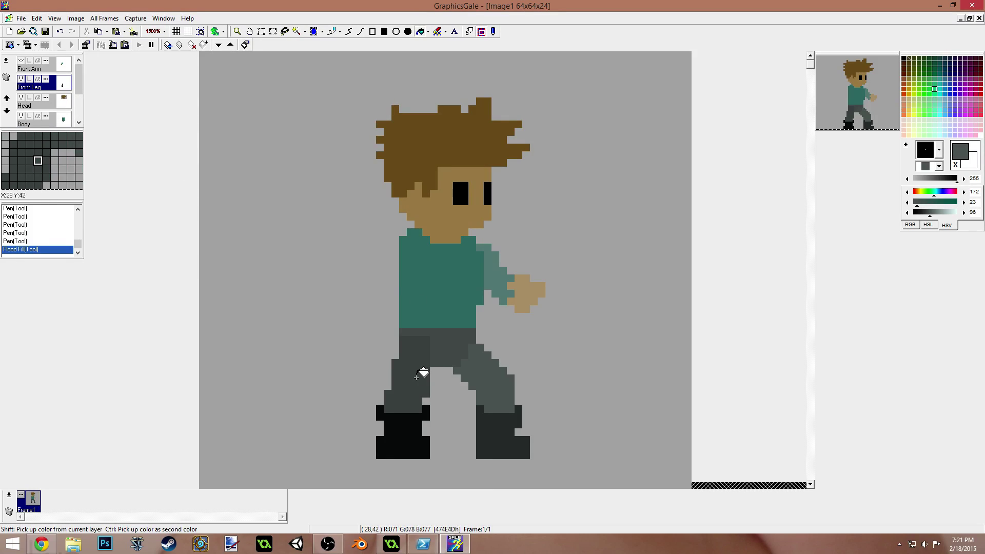
{"action": "key", "text": "p"}
{"action": "left_click", "coordinate": [395, 355]}
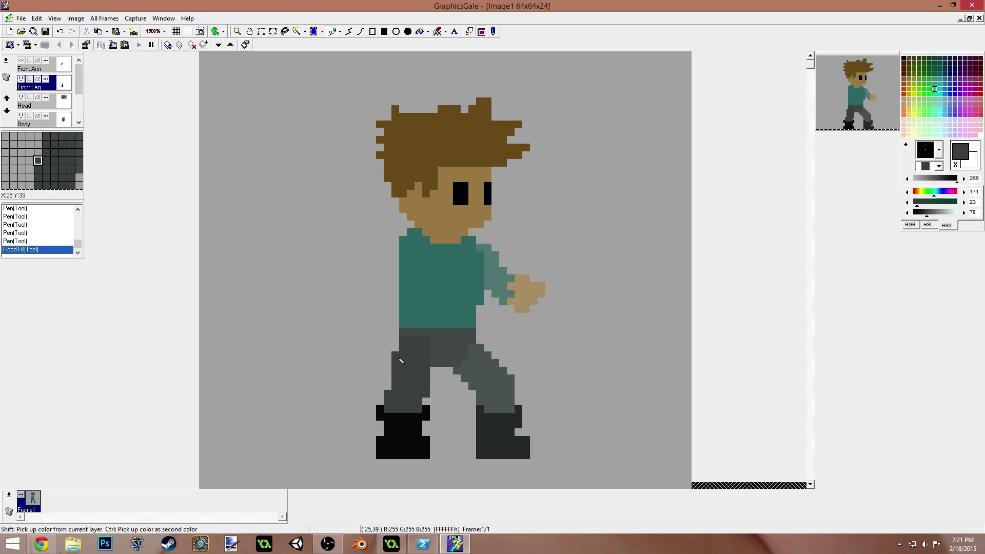
{"action": "left_click", "coordinate": [397, 388]}
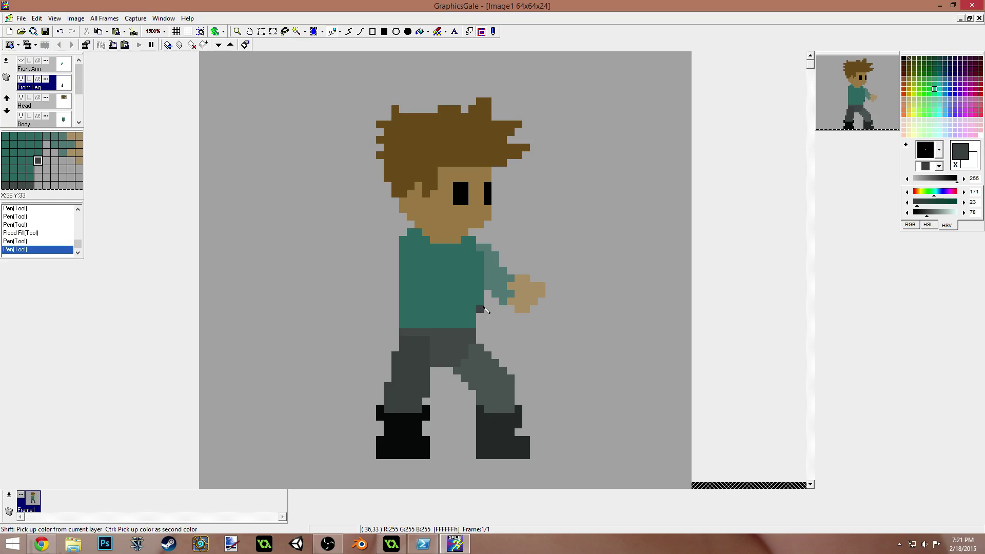
Step: On the Back Arm layer, extend the sleeve at the wrist and fill out the hand's lower edge, sampling each part's own colour
{"action": "right_click", "coordinate": [500, 281]}
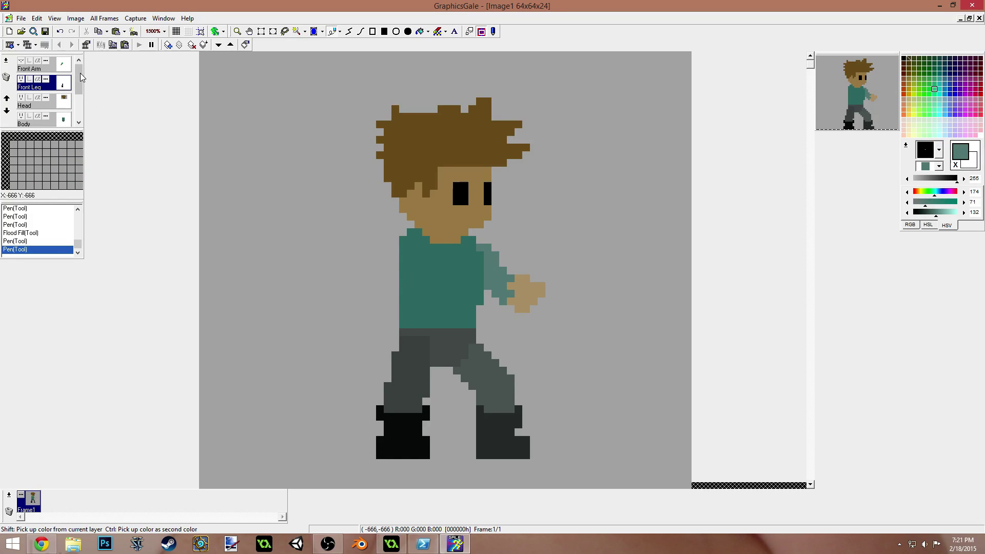
{"action": "scroll", "coordinate": [66, 109], "scroll_direction": "down", "scroll_amount": 3}
{"action": "left_click", "coordinate": [46, 114]}
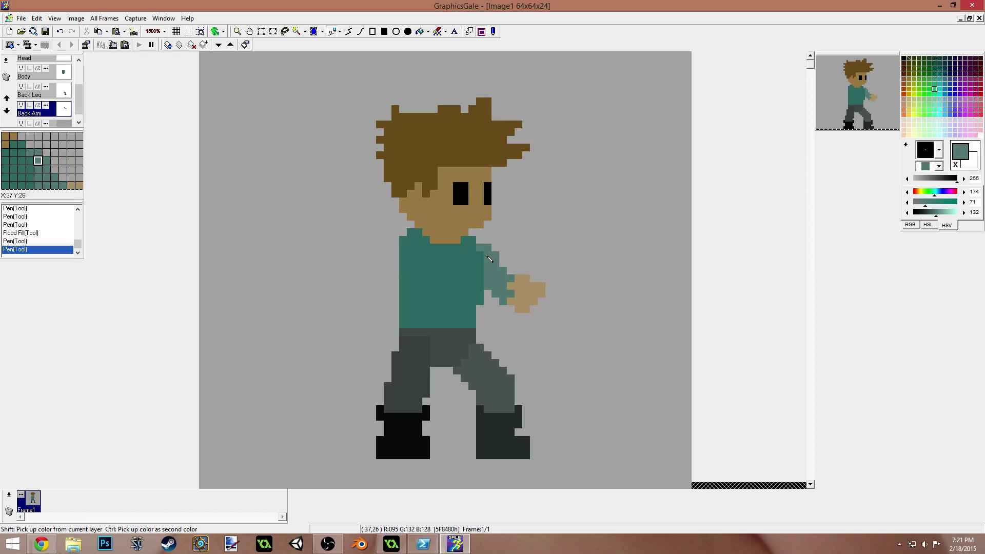
{"action": "left_click", "coordinate": [517, 282]}
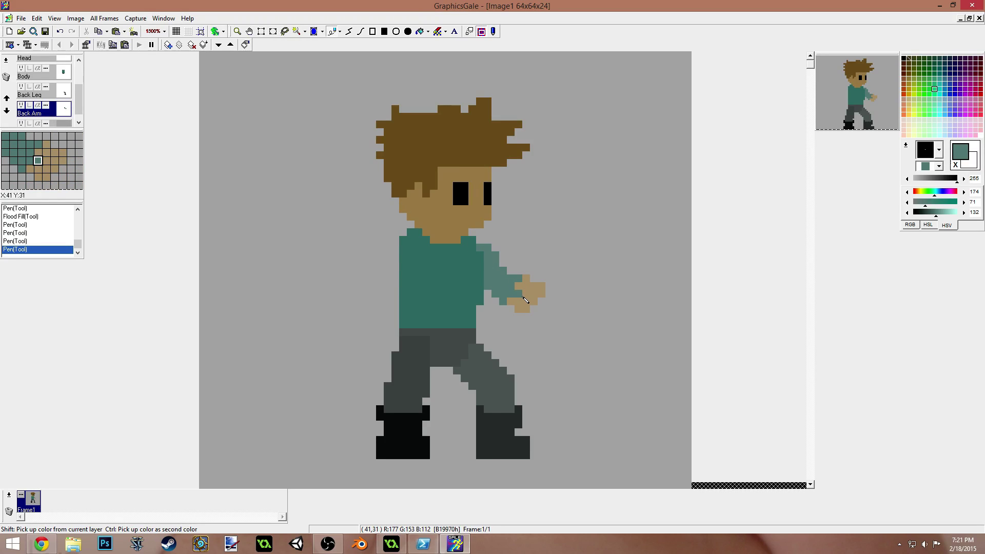
{"action": "left_click", "coordinate": [519, 291]}
{"action": "left_click", "coordinate": [519, 291], "text": "shift"}
{"action": "left_click", "coordinate": [522, 296]}
{"action": "left_click", "coordinate": [510, 309]}
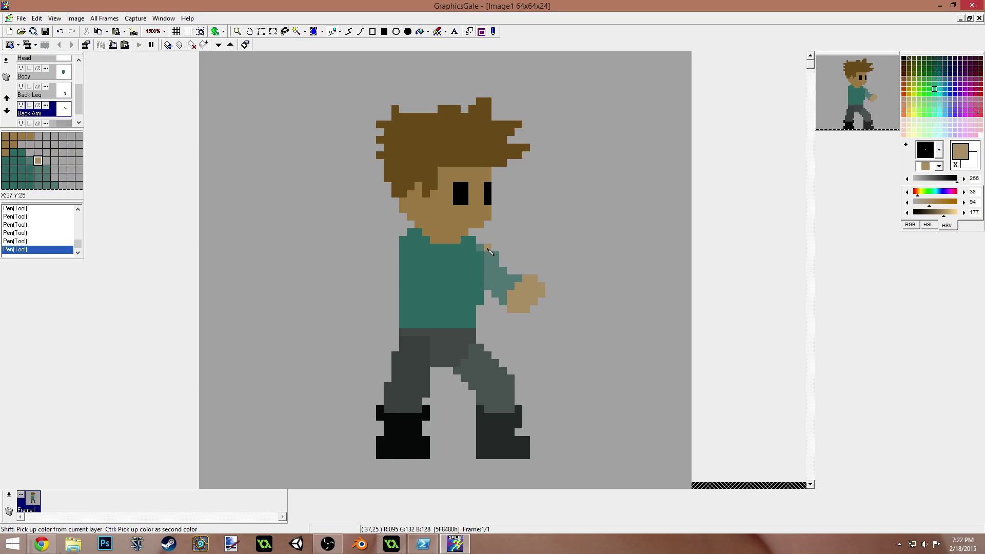
Step: Show the Front Arm layer, darken the shirt's green to HSV 173, 126, 99 and flood-fill the front sleeve with it
{"action": "right_click", "coordinate": [464, 232]}
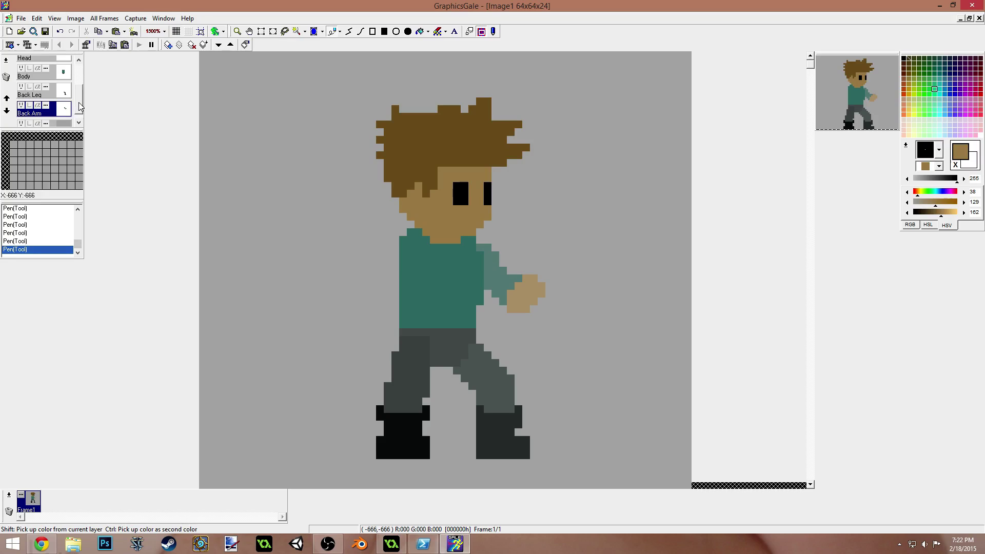
{"action": "left_click_drag", "start_coordinate": [80, 106], "coordinate": [81, 84]}
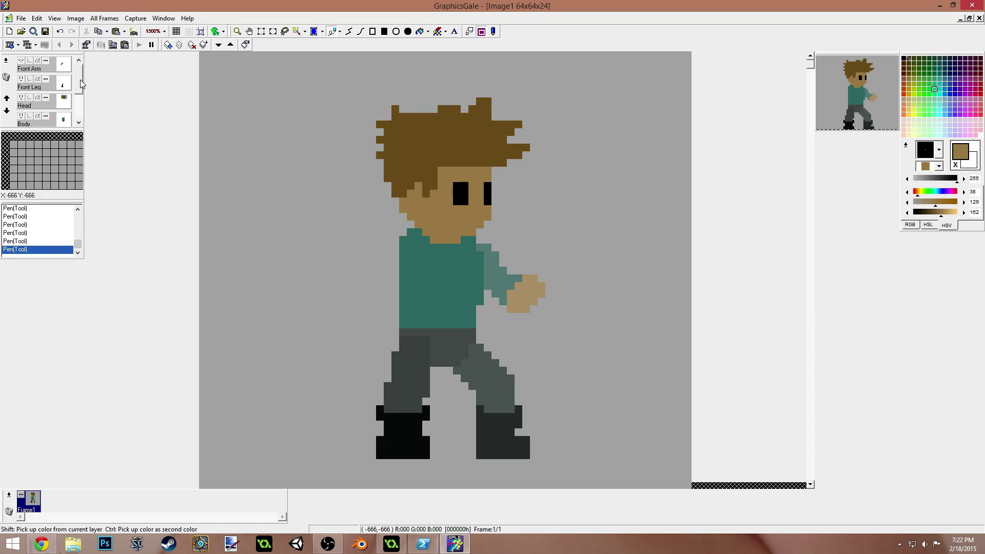
{"action": "left_click", "coordinate": [41, 73]}
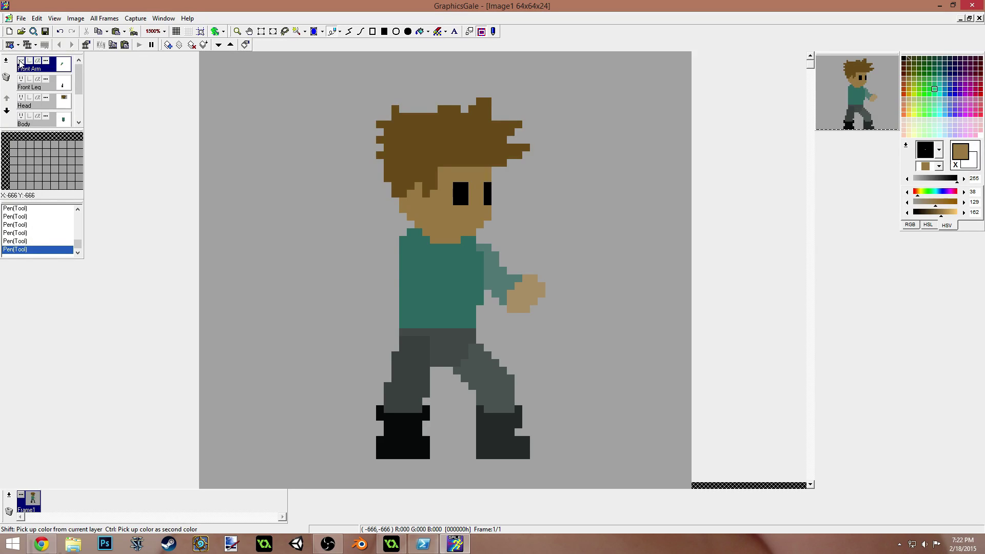
{"action": "left_click", "coordinate": [20, 61]}
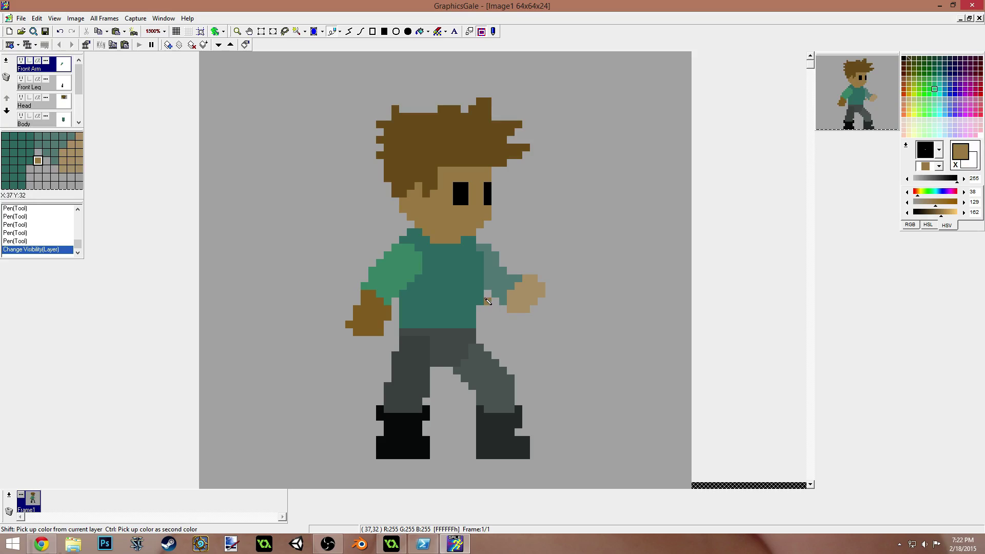
{"action": "right_click", "coordinate": [434, 279]}
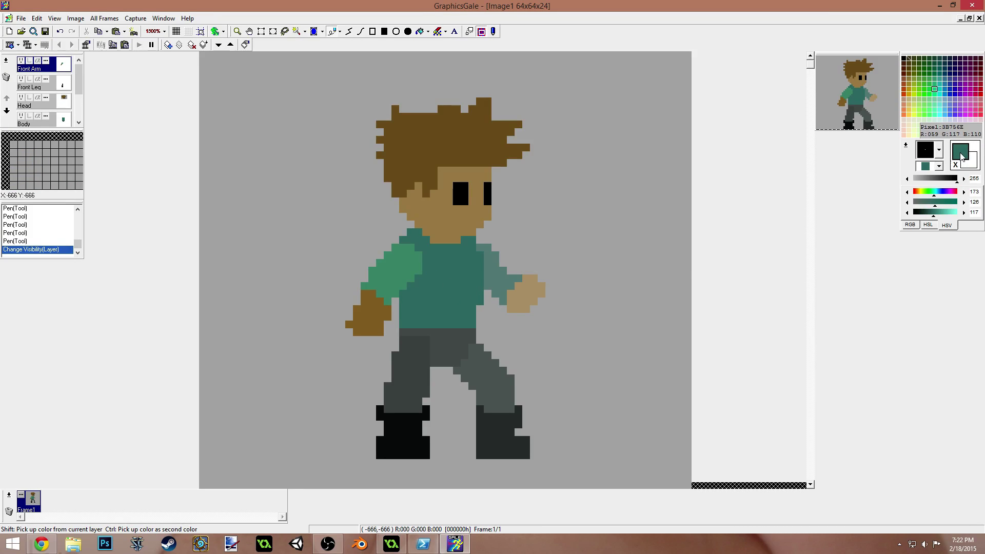
{"action": "left_click", "coordinate": [932, 213]}
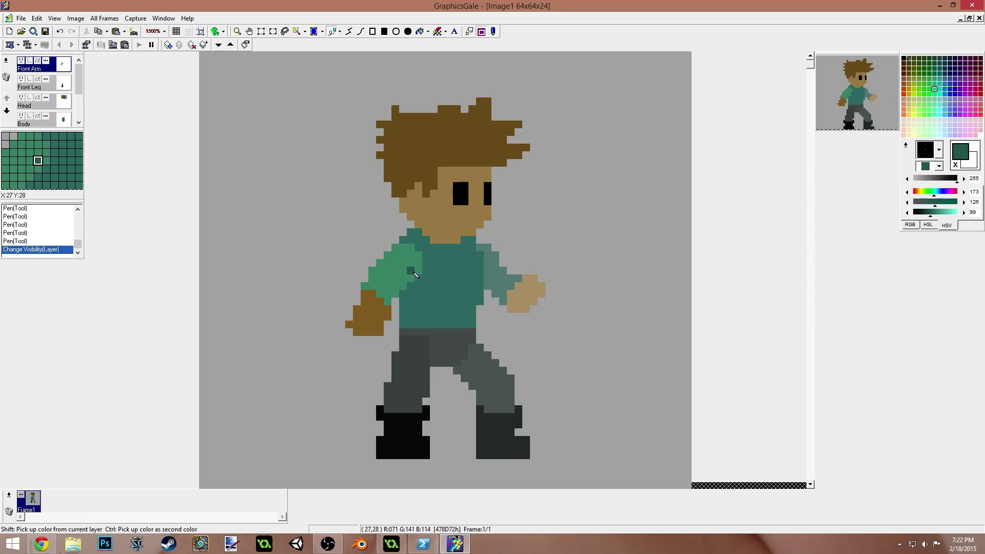
{"action": "key", "text": "f"}
{"action": "left_click", "coordinate": [394, 271]}
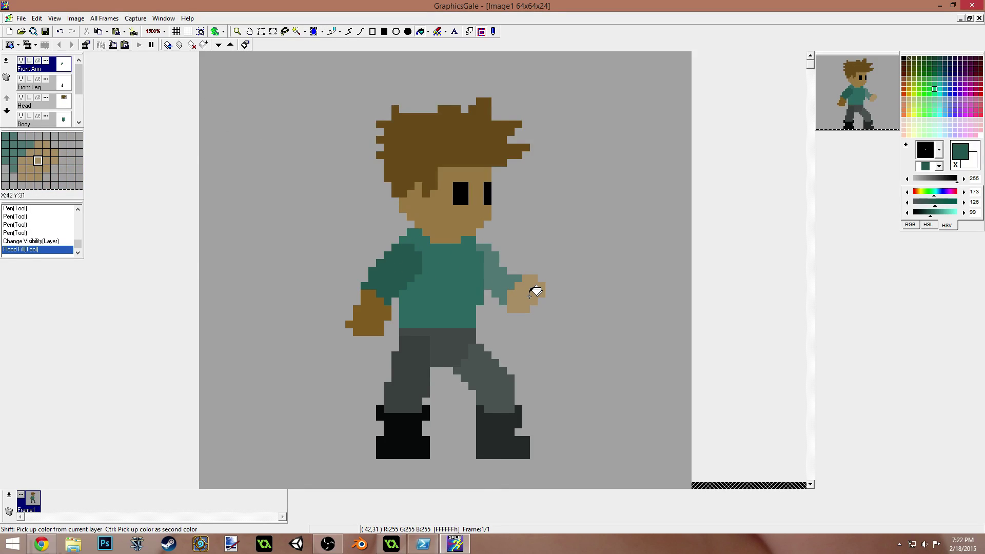
Step: Flood-fill the front hand with the face's skin colour and paint out its protruding outer pixel with background grey
{"action": "right_click", "coordinate": [428, 227]}
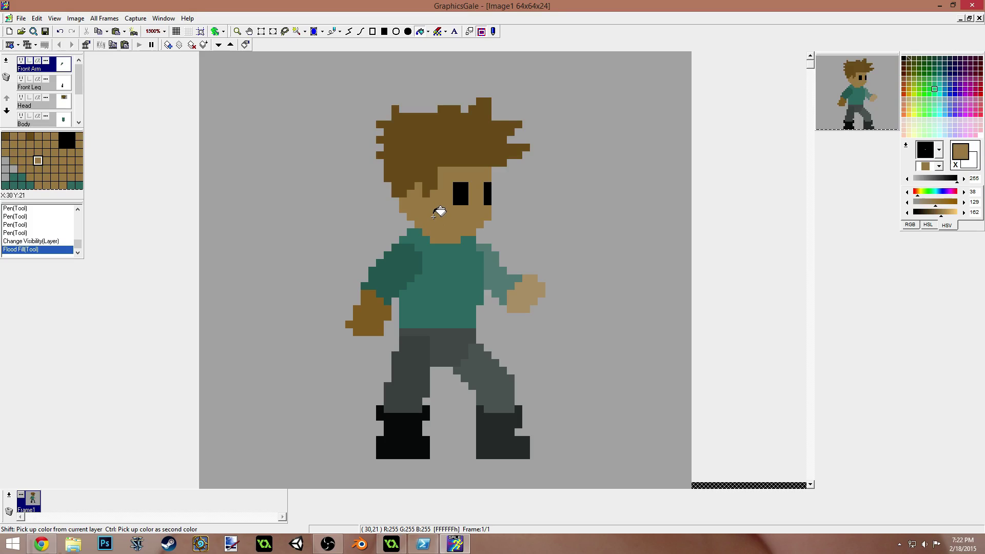
{"action": "left_click", "coordinate": [373, 295]}
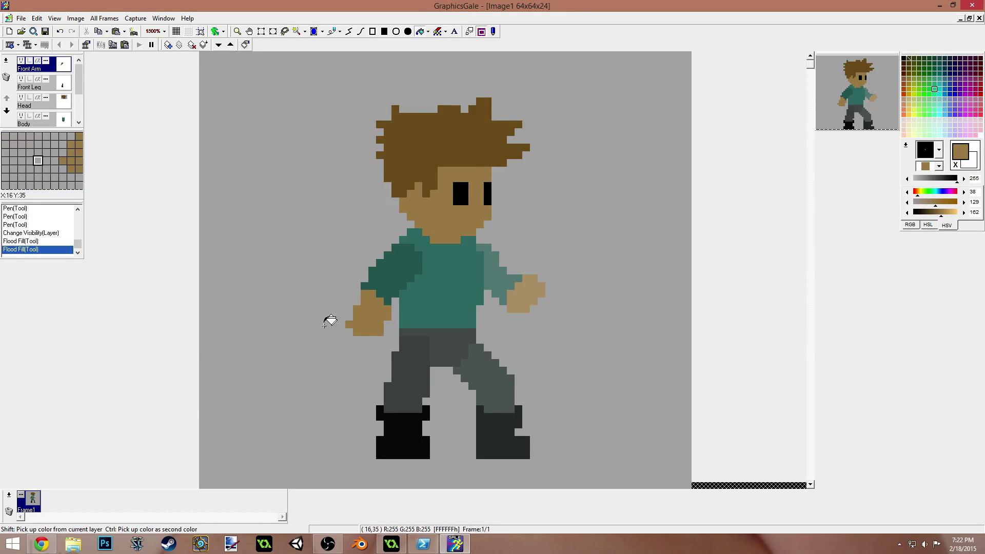
{"action": "key", "text": "p"}
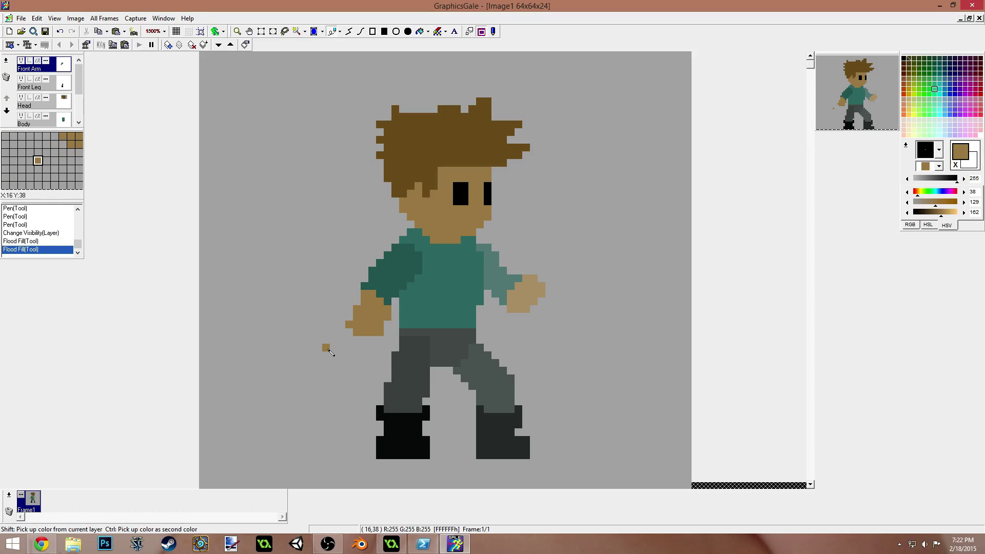
{"action": "right_click", "coordinate": [328, 342]}
{"action": "left_click", "coordinate": [349, 324]}
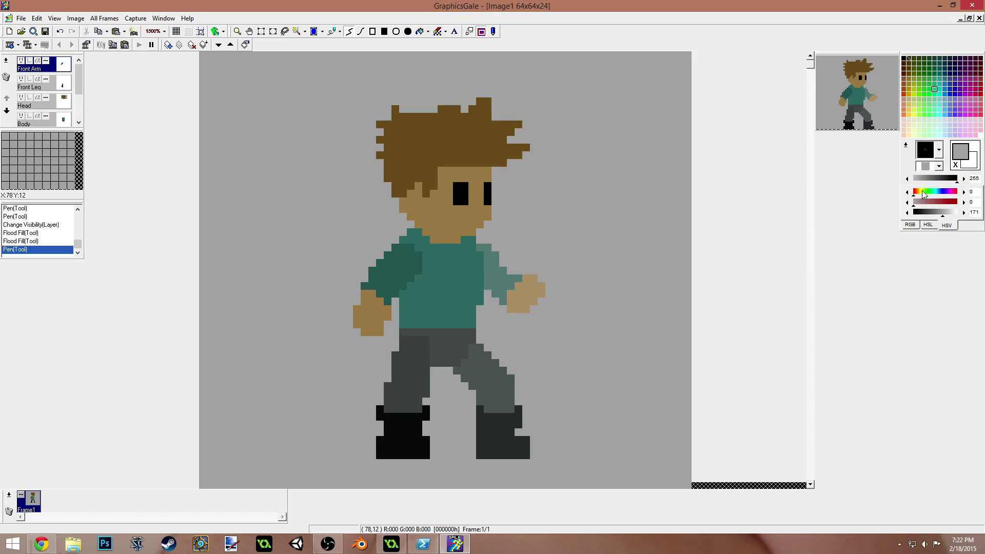
Step: Undo the stray background-grey line, set the grey's value to 54 and draw a short slanted handle with a crosspiece at the front hand
{"action": "left_click_drag", "start_coordinate": [340, 293], "coordinate": [358, 303]}
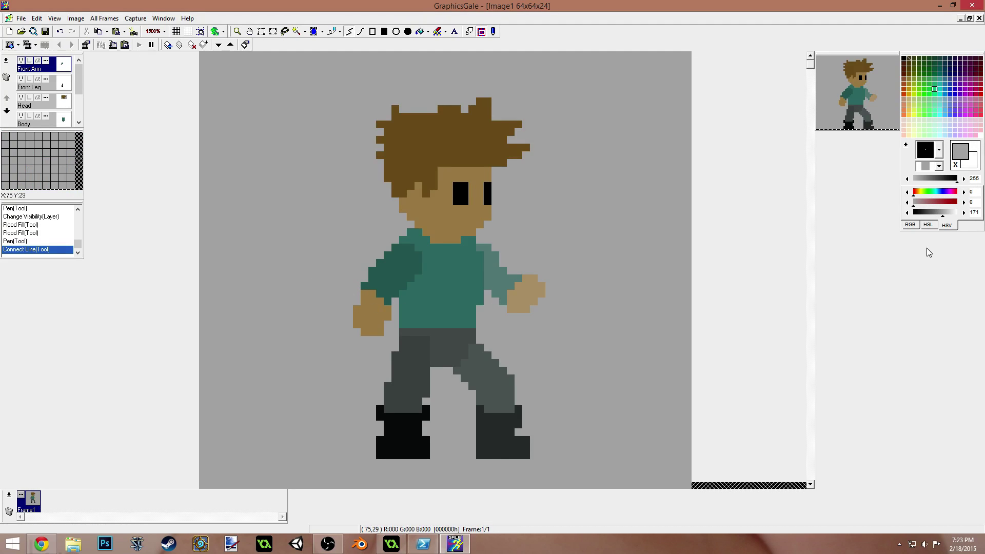
{"action": "key", "text": "ctrl+z"}
{"action": "left_click_drag", "start_coordinate": [928, 212], "coordinate": [921, 213]}
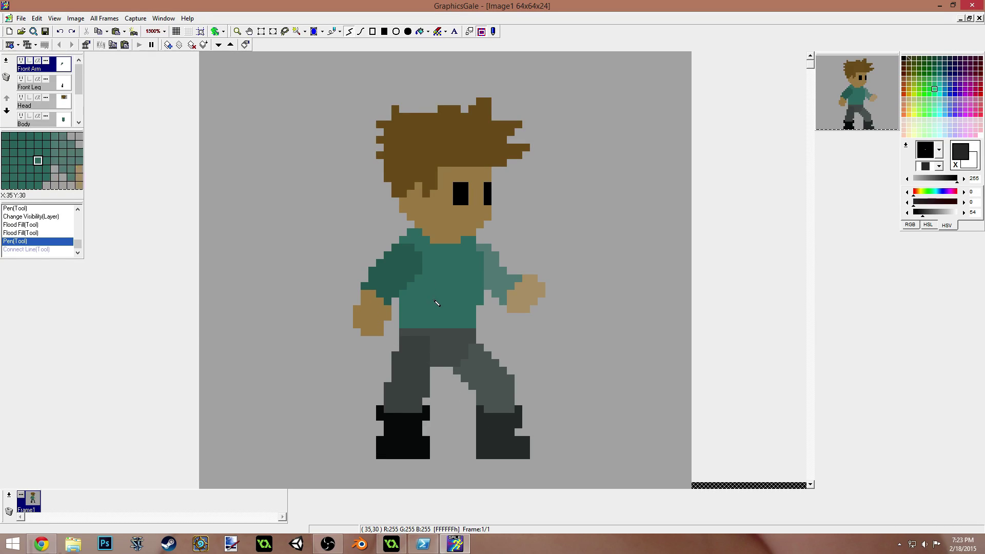
{"action": "mouse_move", "coordinate": [358, 304]}
{"action": "left_mouse_down"}
{"action": "mouse_move", "coordinate": [323, 283]}
{"action": "mouse_move", "coordinate": [377, 346]}
{"action": "mouse_move", "coordinate": [350, 308]}
{"action": "mouse_move", "coordinate": [362, 313]}
{"action": "mouse_move", "coordinate": [382, 279]}
{"action": "mouse_move", "coordinate": [373, 299]}
{"action": "mouse_move", "coordinate": [346, 302]}
{"action": "left_mouse_up"}
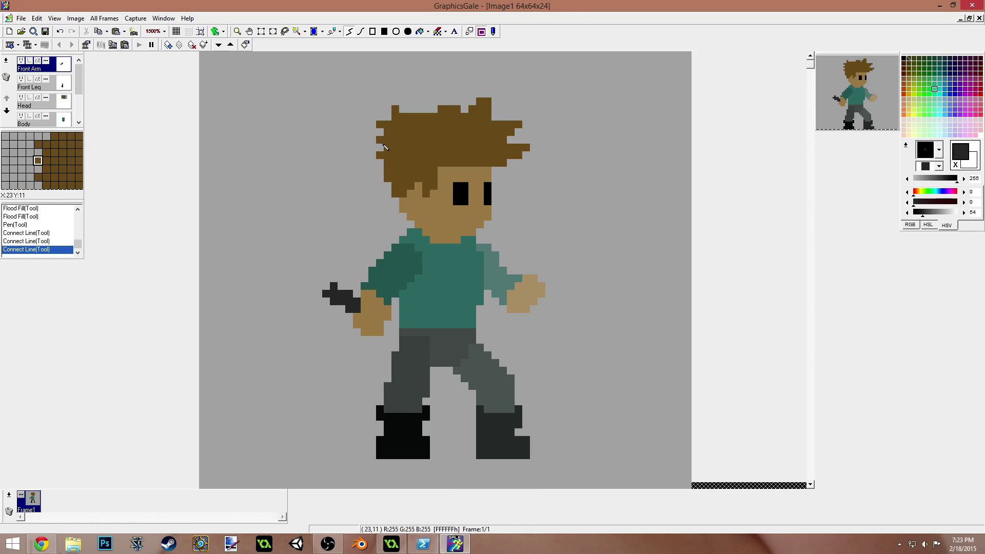
Step: Repaint the pixel where the handle overlaps the front hand in the hand's skin colour, and resample the handle's dark grey
{"action": "right_click", "coordinate": [370, 312]}
{"action": "left_click", "coordinate": [356, 309]}
{"action": "left_click_drag", "start_coordinate": [344, 301], "coordinate": [387, 320]}
{"action": "right_click", "coordinate": [332, 298]}
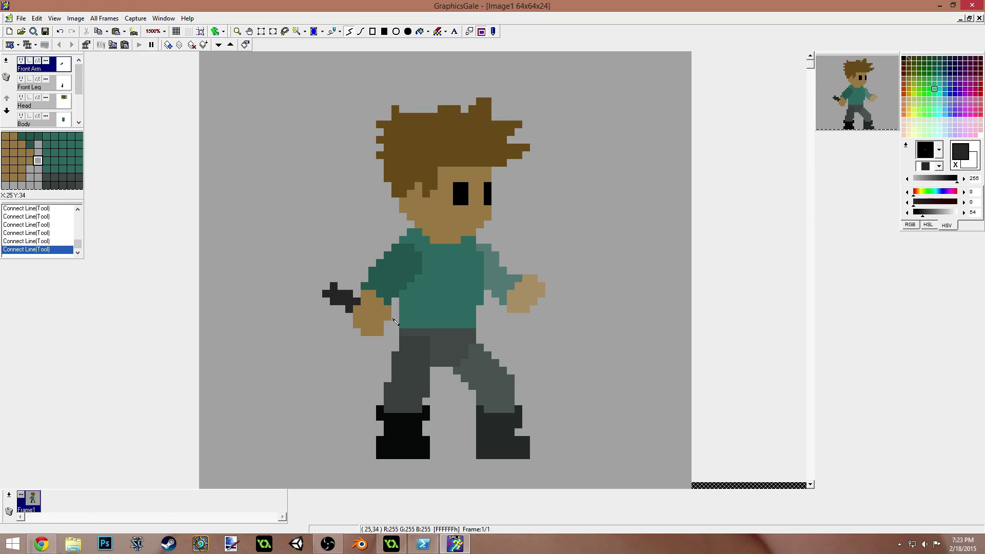
{"action": "left_click_drag", "start_coordinate": [394, 320], "coordinate": [399, 312]}
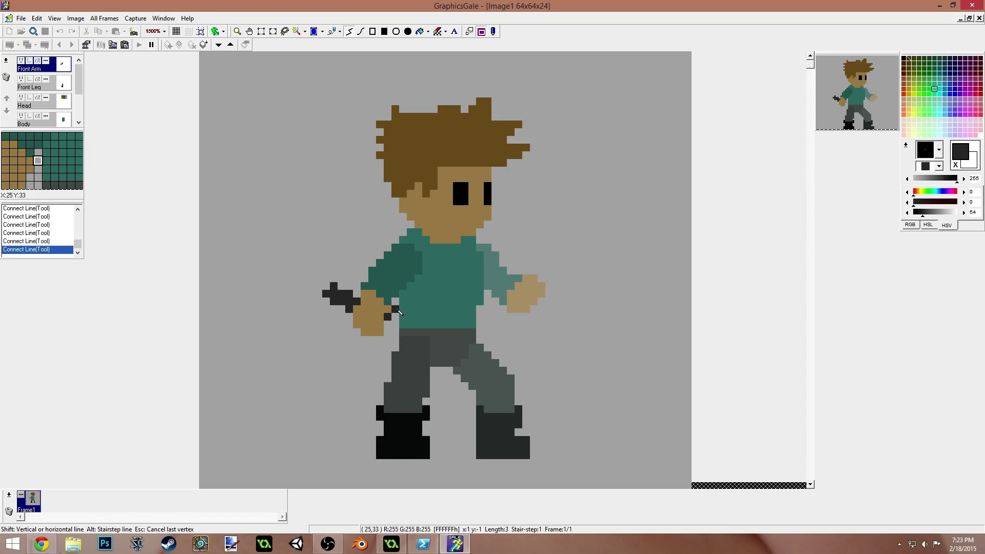
{"action": "left_click", "coordinate": [388, 327]}
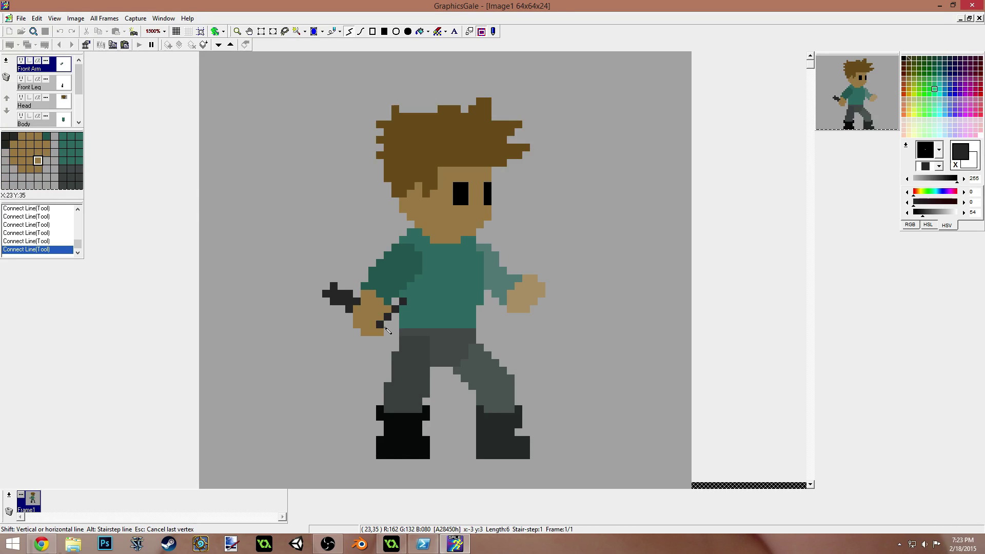
{"action": "left_click", "coordinate": [365, 348]}
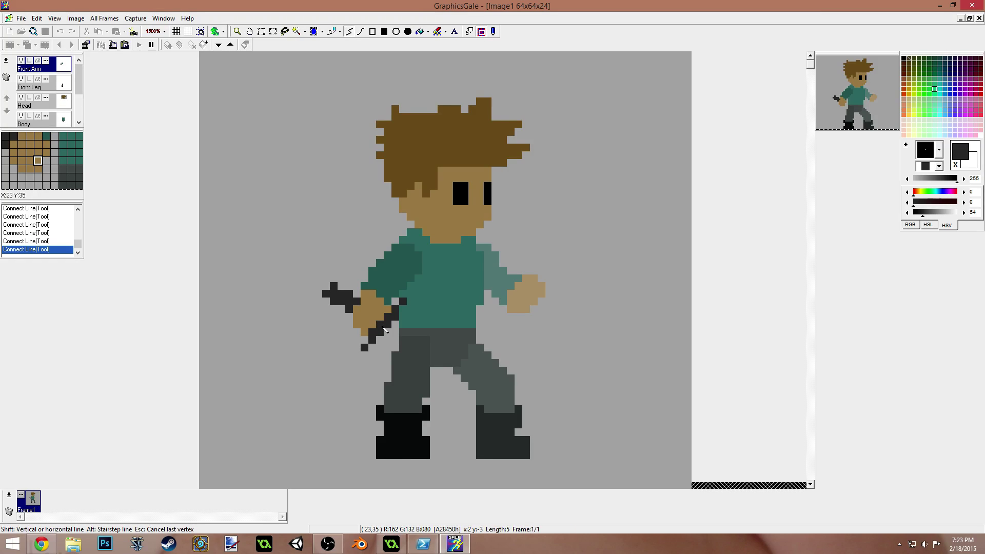
{"action": "left_click", "coordinate": [397, 315]}
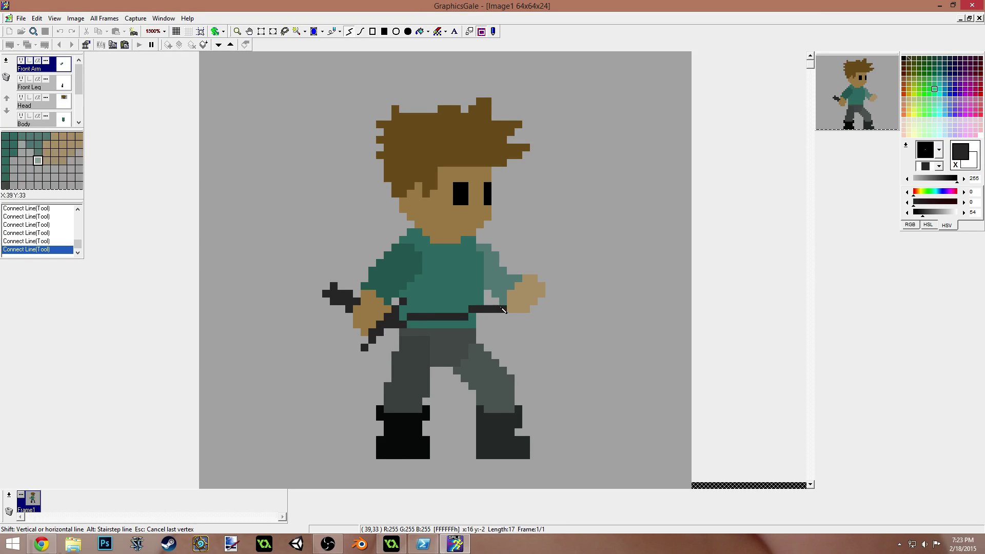
{"action": "double_click", "coordinate": [521, 286]}
{"action": "key", "text": "ctrl+z"}
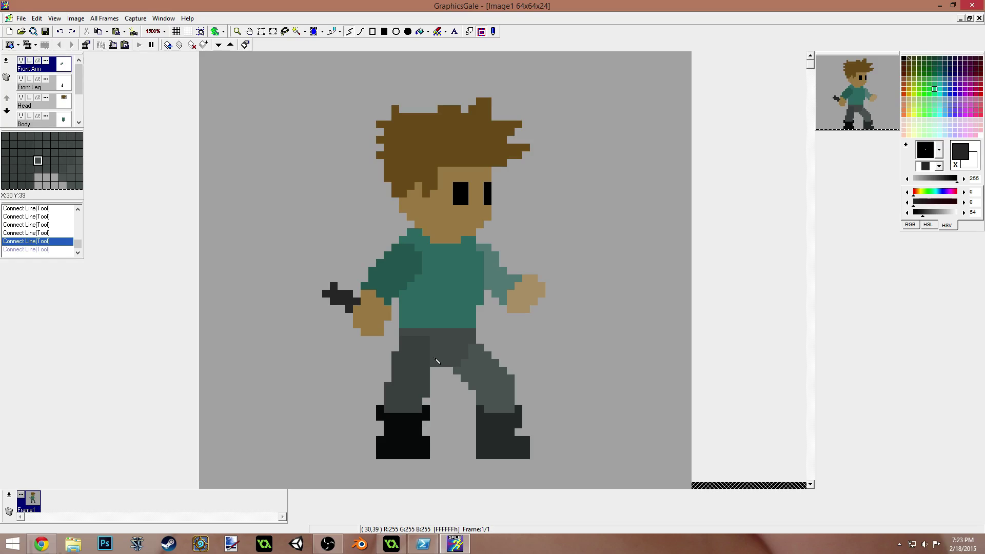
Step: Draw a slanted dark-grey crossguard beside and below the front hand with connected lines
{"action": "left_click", "coordinate": [395, 319]}
{"action": "left_click", "coordinate": [372, 348]}
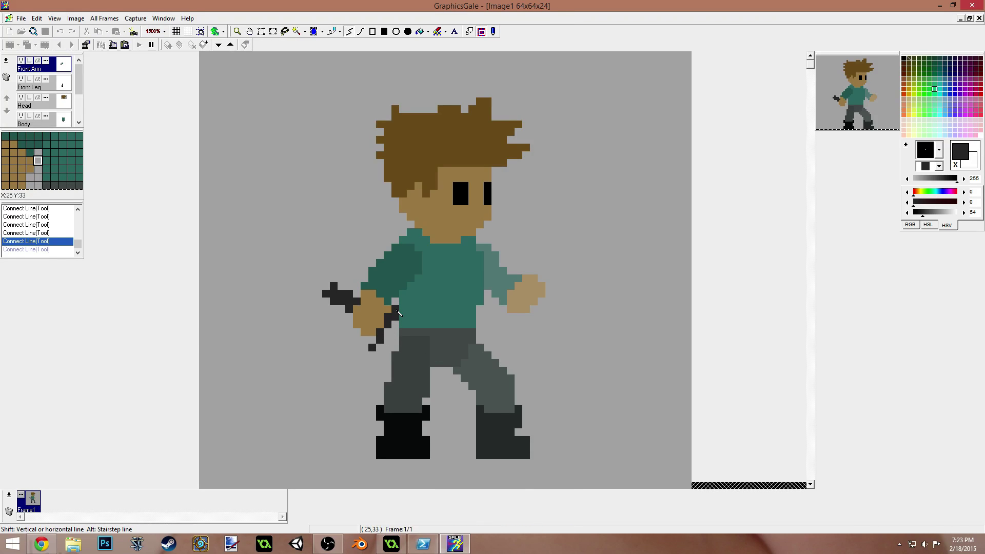
{"action": "left_click", "coordinate": [387, 341]}
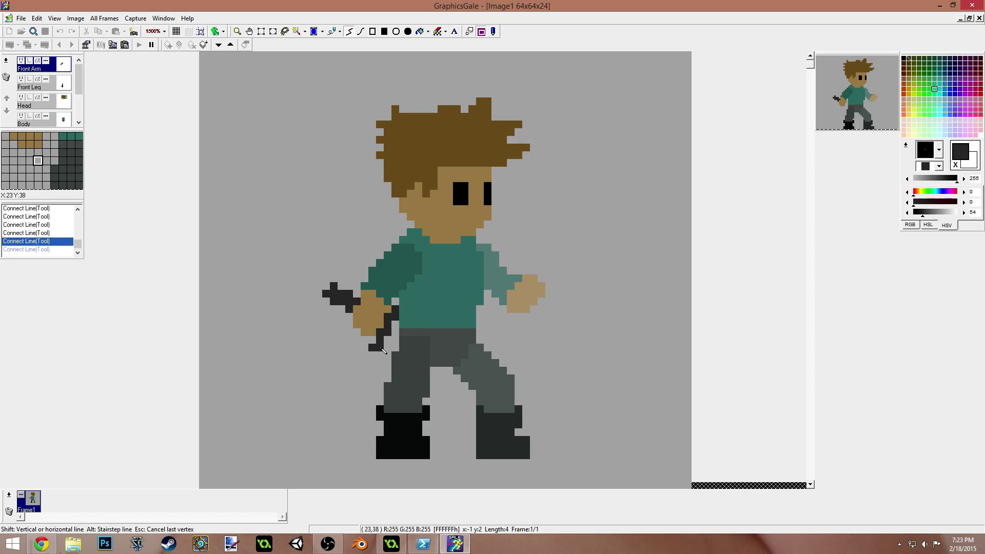
{"action": "right_click", "coordinate": [382, 350]}
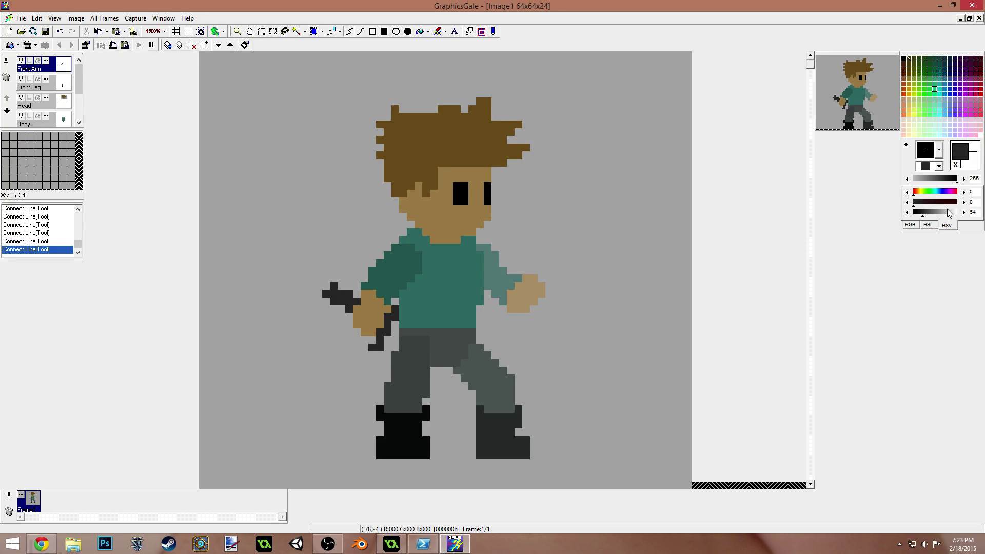
Step: Outline a broad sword blade from the crossguard diagonally down across the legs in grey value 177 and flood-fill it
{"action": "left_click", "coordinate": [405, 322]}
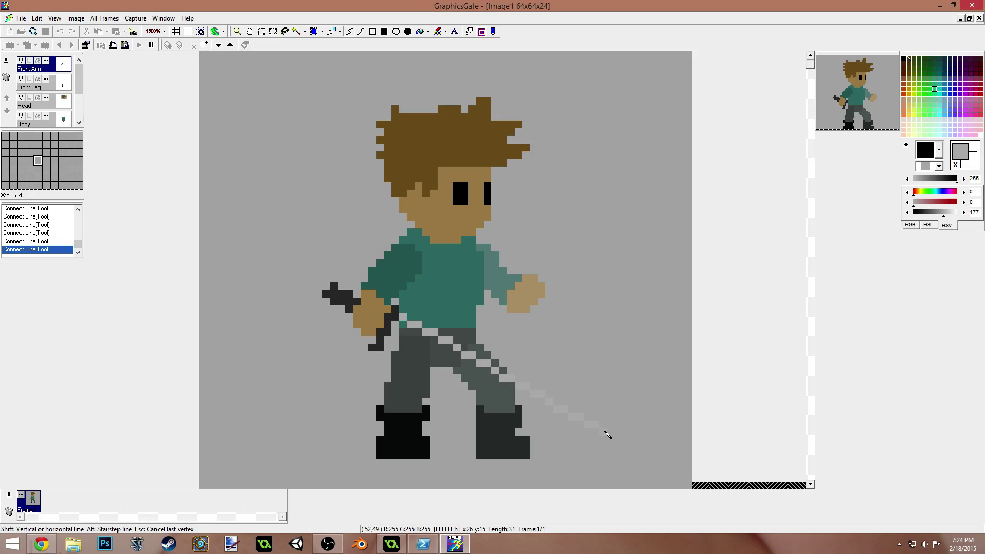
{"action": "left_click", "coordinate": [576, 426]}
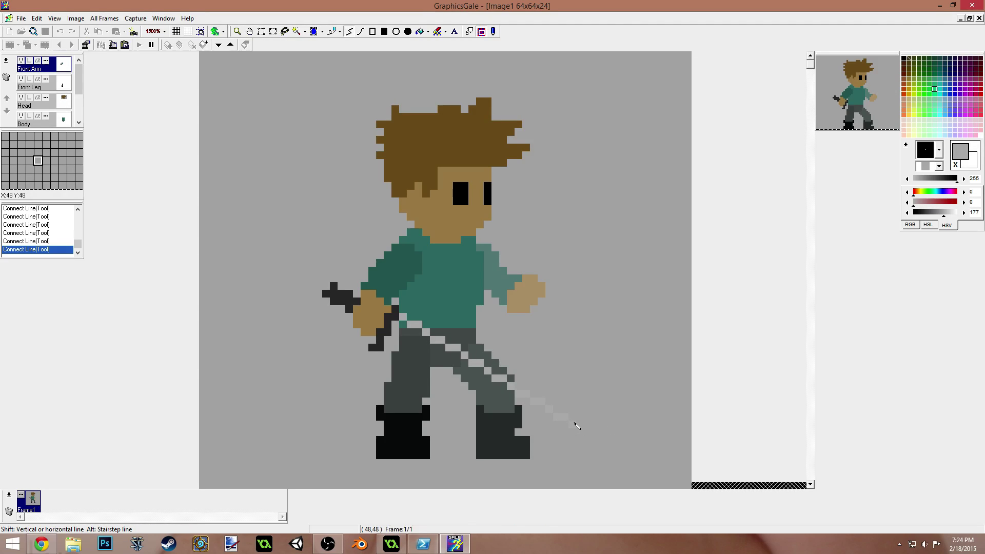
{"action": "left_click", "coordinate": [575, 450]}
{"action": "left_click", "coordinate": [526, 447]}
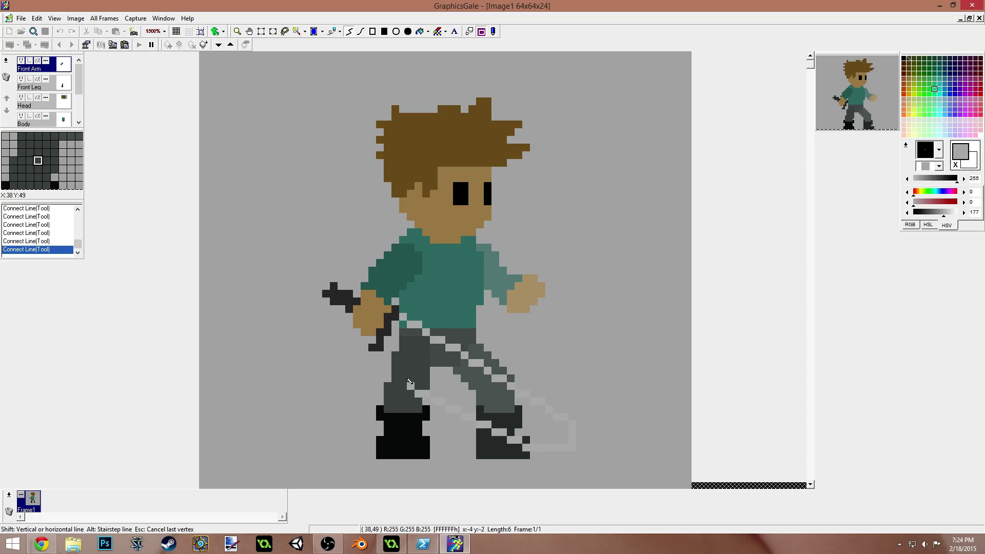
{"action": "left_click", "coordinate": [389, 348]}
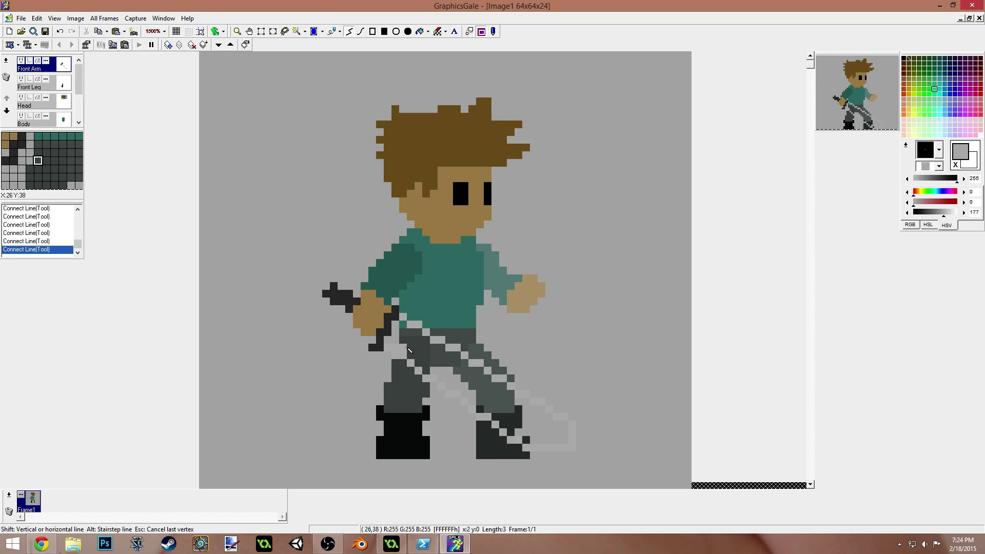
{"action": "right_click", "coordinate": [437, 356]}
{"action": "key", "text": "f"}
{"action": "left_click", "coordinate": [433, 343]}
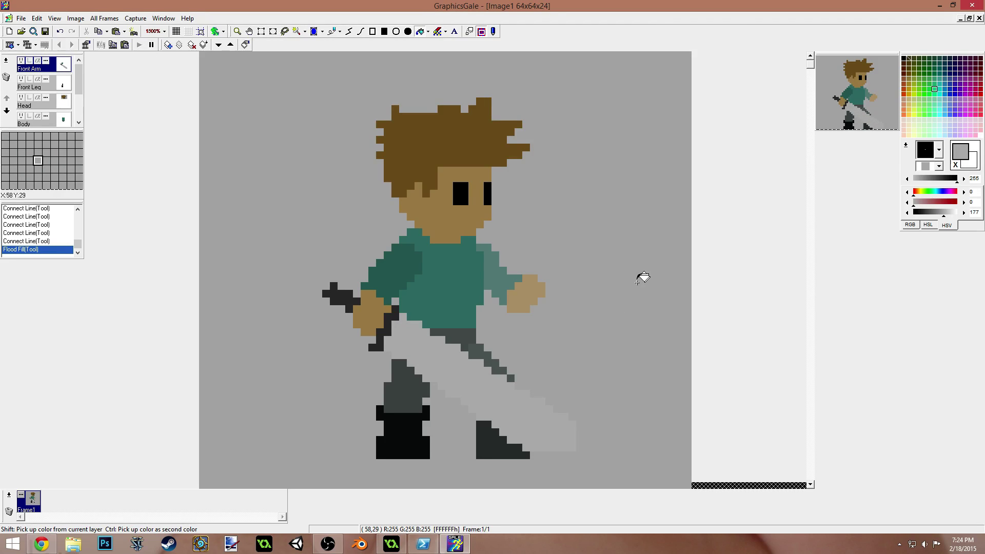
Step: Extend the crossguard's upper end along the shirt in dark grey and reshape its lower end into an even diagonal pixel by pixel
{"action": "right_click", "coordinate": [394, 317]}
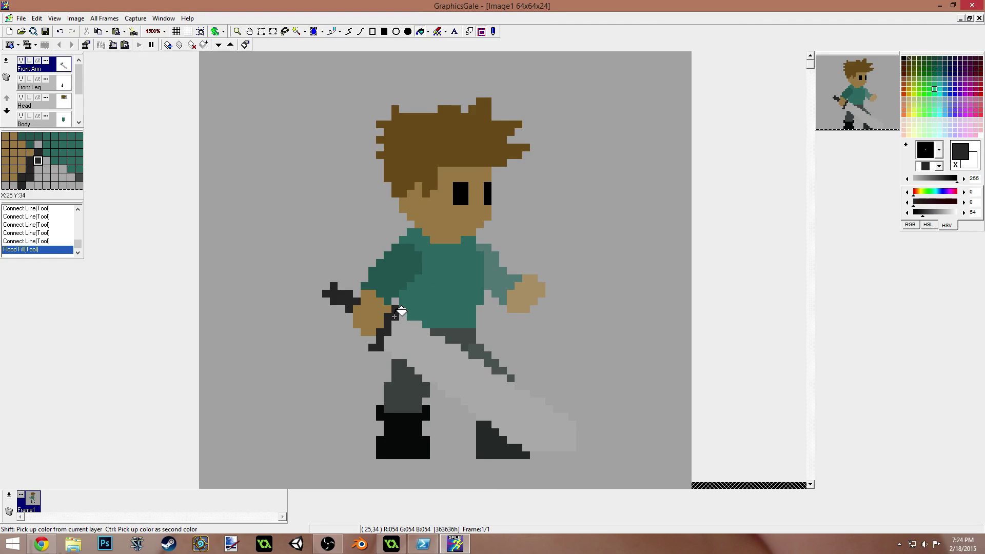
{"action": "left_click", "coordinate": [406, 309]}
{"action": "left_click", "coordinate": [403, 302]}
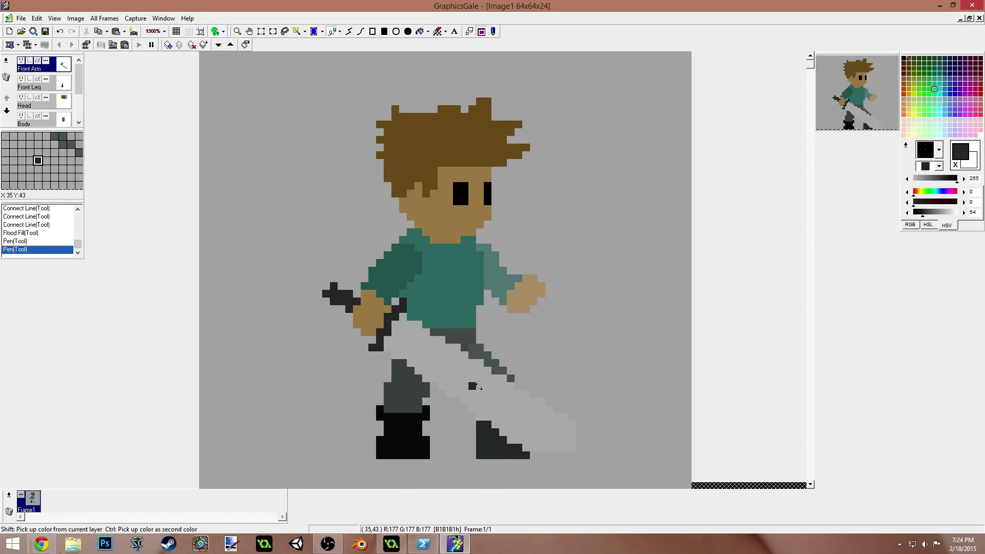
{"action": "right_click", "coordinate": [386, 349]}
{"action": "left_click", "coordinate": [379, 347]}
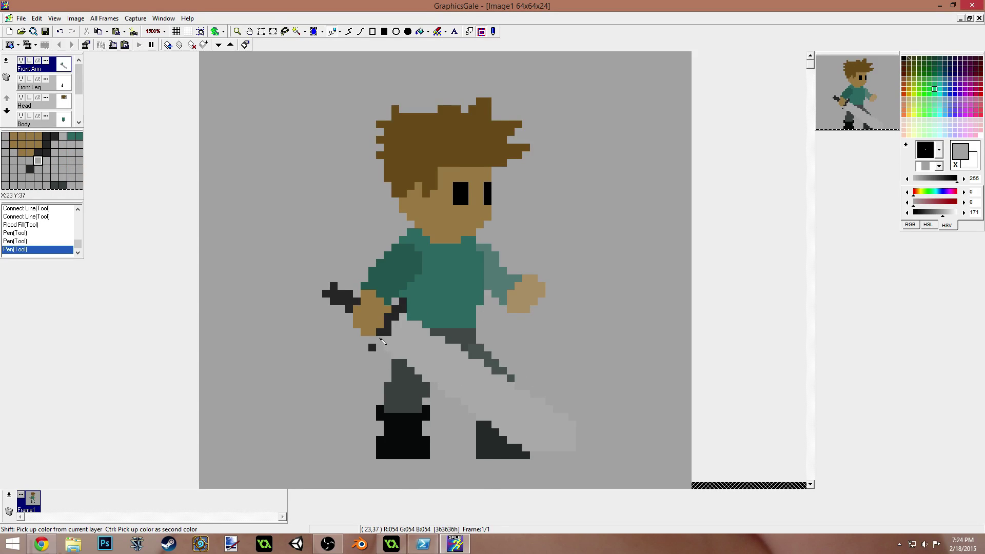
{"action": "left_click", "coordinate": [380, 340]}
{"action": "left_click", "coordinate": [387, 336]}
{"action": "right_click", "coordinate": [391, 333]}
{"action": "left_click", "coordinate": [387, 326]}
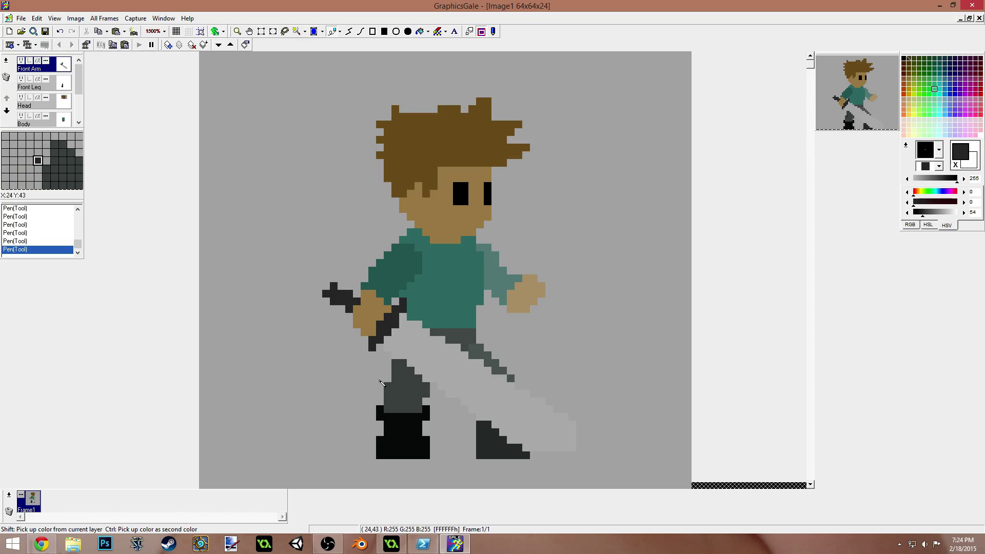
{"action": "left_click", "coordinate": [364, 348]}
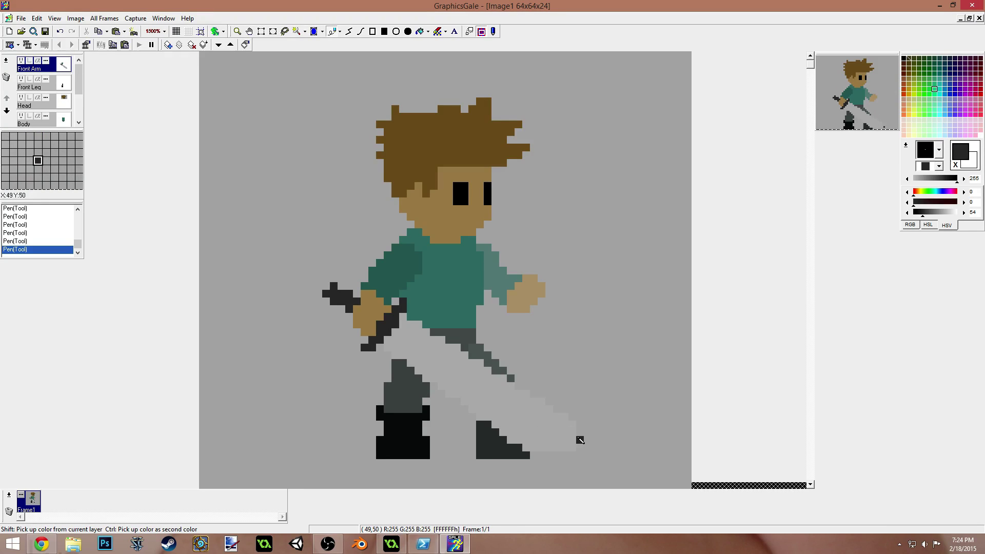
Step: Trim the blade's tip with the background grey and flood-fill the blade with grey value 138
{"action": "left_click", "coordinate": [576, 408], "text": "ctrl"}
{"action": "left_click_drag", "start_coordinate": [577, 411], "coordinate": [574, 457]}
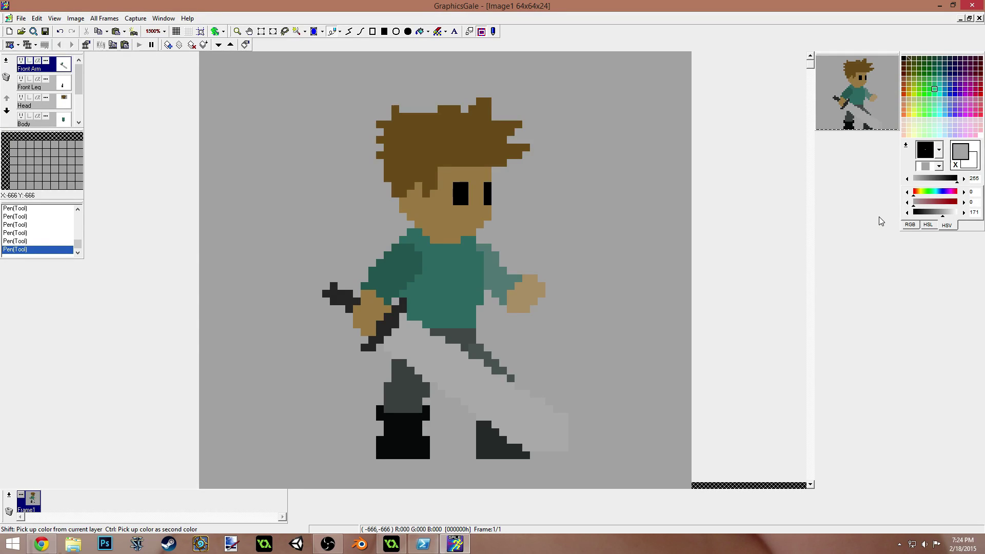
{"action": "left_click", "coordinate": [937, 213]}
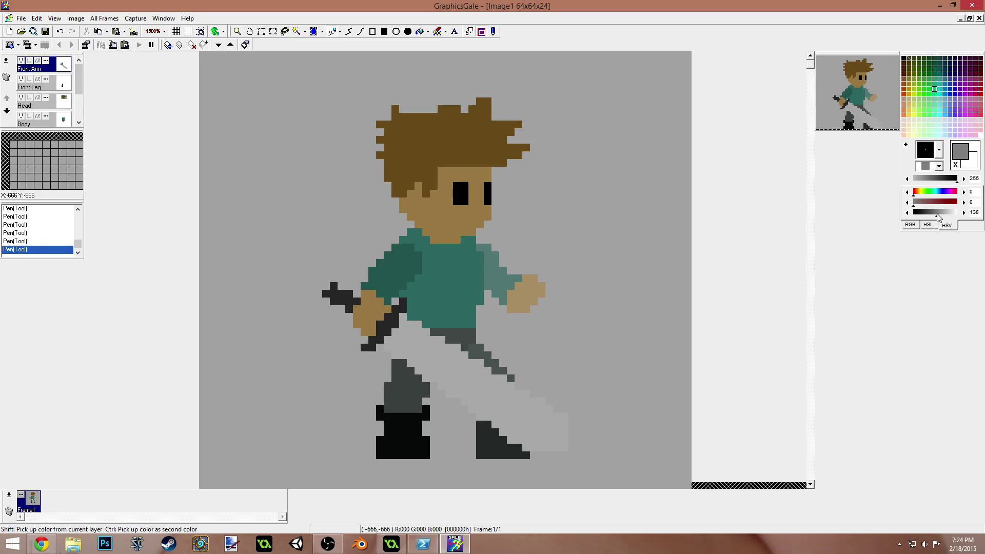
{"action": "key", "text": "f"}
{"action": "left_click", "coordinate": [457, 379]}
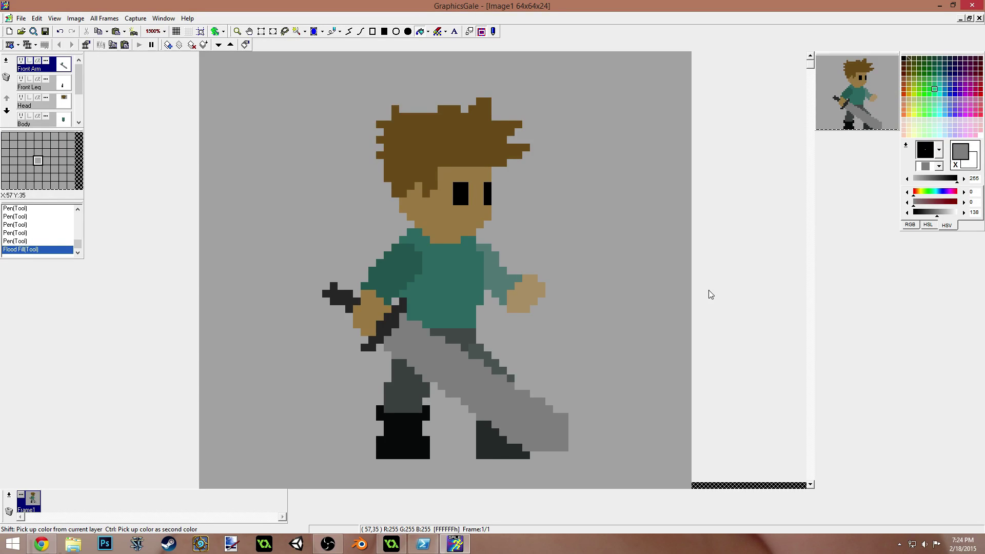
{"action": "left_click", "coordinate": [946, 213]}
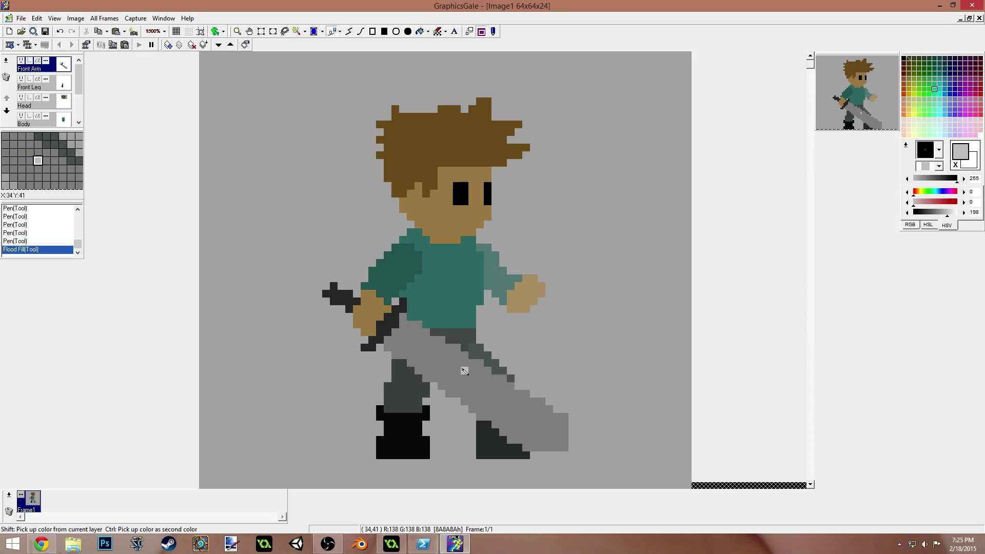
{"action": "left_click", "coordinate": [411, 324]}
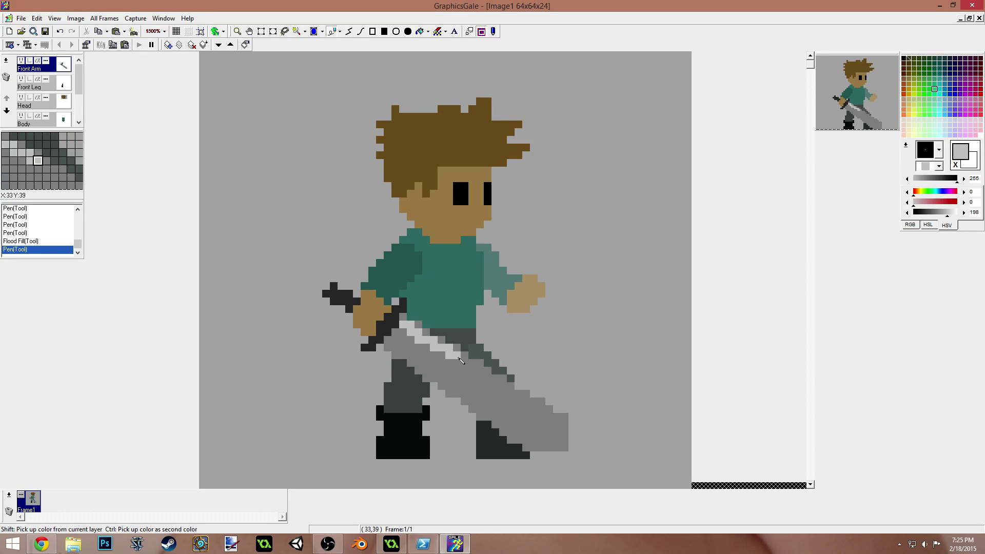
{"action": "key", "text": "ctrl+z"}
{"action": "left_click_drag", "start_coordinate": [410, 332], "coordinate": [548, 422]}
{"action": "left_click", "coordinate": [554, 424]}
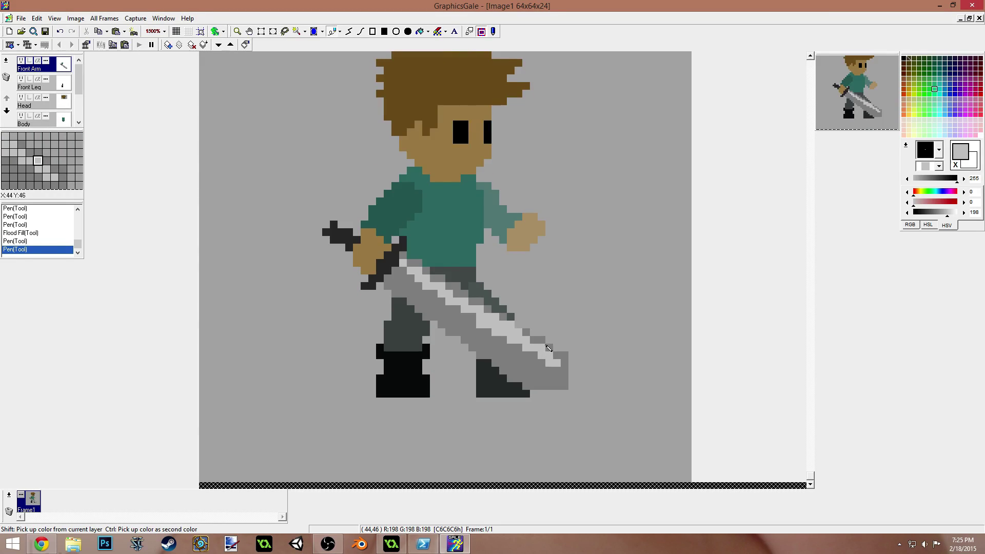
{"action": "key", "text": "ctrl+z"}
{"action": "key", "text": "ctrl+z"}
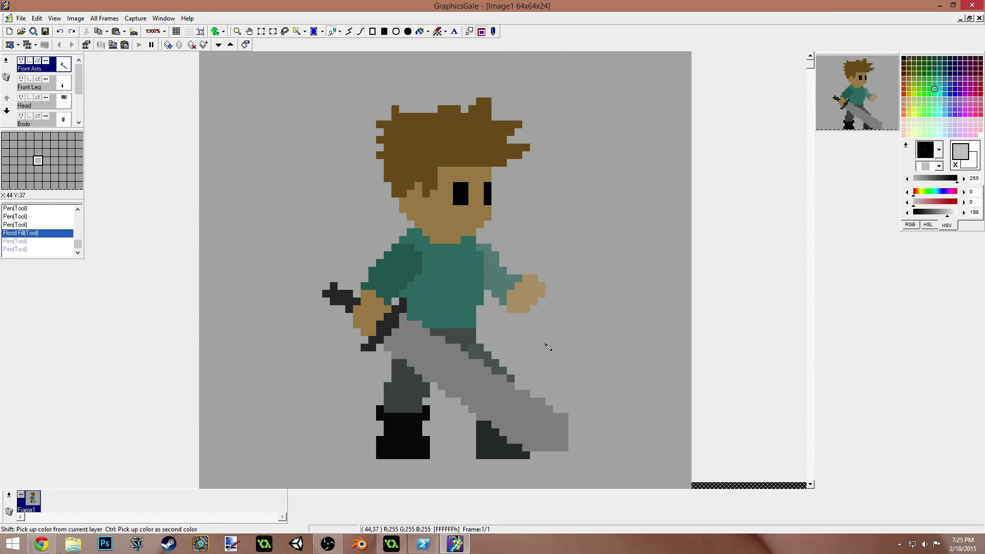
Step: Draw a solid band along the blade's centre with connected lines in the back leg's grey-green, undoing the stray line beyond the blade
{"action": "left_click", "coordinate": [399, 336], "text": "ctrl"}
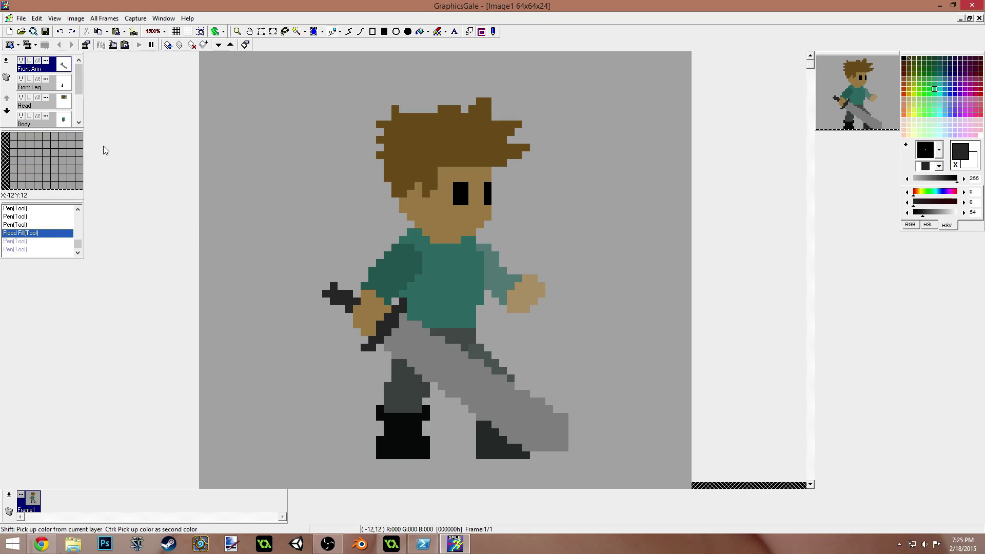
{"action": "left_click", "coordinate": [348, 32]}
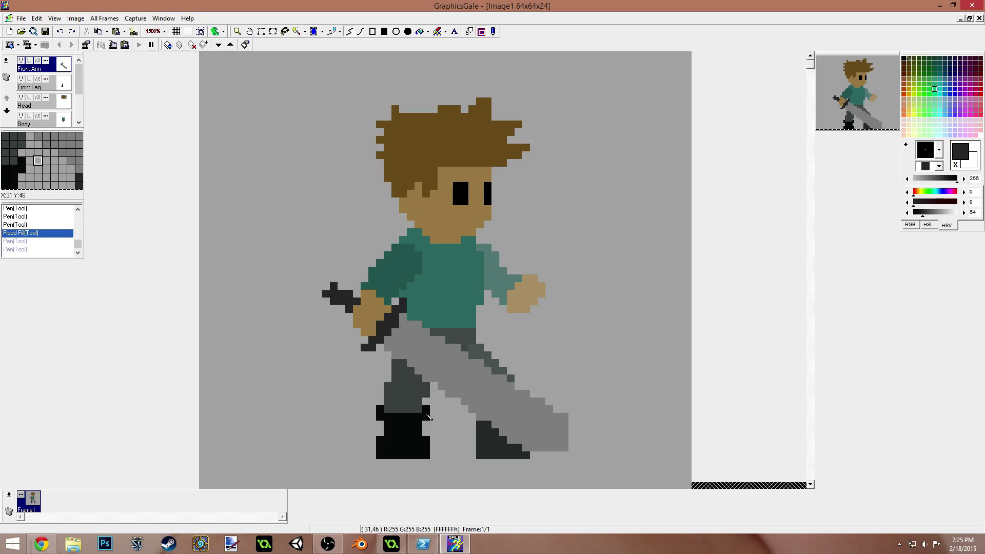
{"action": "left_click", "coordinate": [479, 354], "text": "ctrl"}
{"action": "mouse_move", "coordinate": [399, 336]}
{"action": "left_mouse_down"}
{"action": "mouse_move", "coordinate": [546, 431]}
{"action": "mouse_move", "coordinate": [407, 345]}
{"action": "mouse_move", "coordinate": [529, 432]}
{"action": "mouse_move", "coordinate": [537, 422]}
{"action": "mouse_move", "coordinate": [403, 331]}
{"action": "mouse_move", "coordinate": [620, 435]}
{"action": "mouse_move", "coordinate": [587, 402]}
{"action": "left_mouse_up"}
{"action": "left_click", "coordinate": [526, 421]}
{"action": "left_click", "coordinate": [526, 425]}
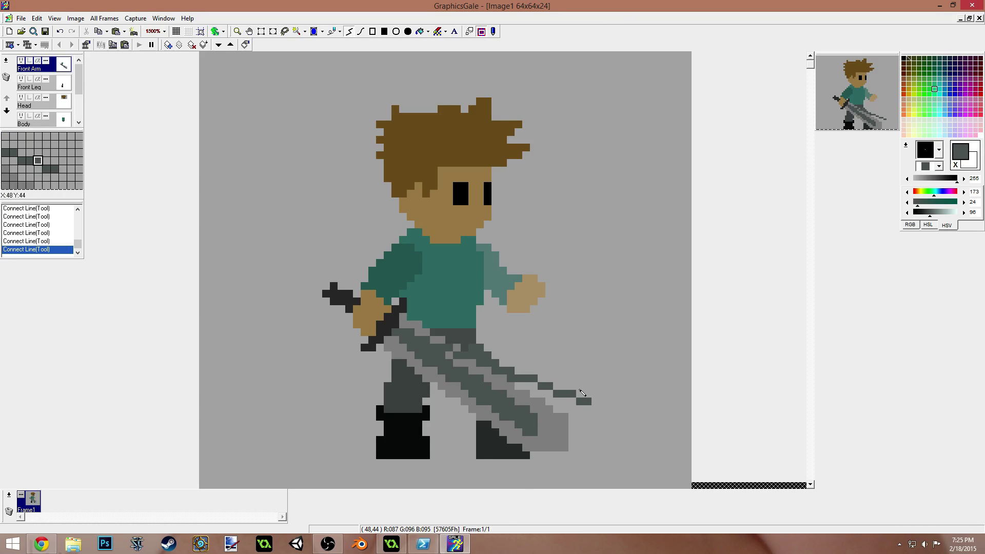
{"action": "key", "text": "ctrl+z"}
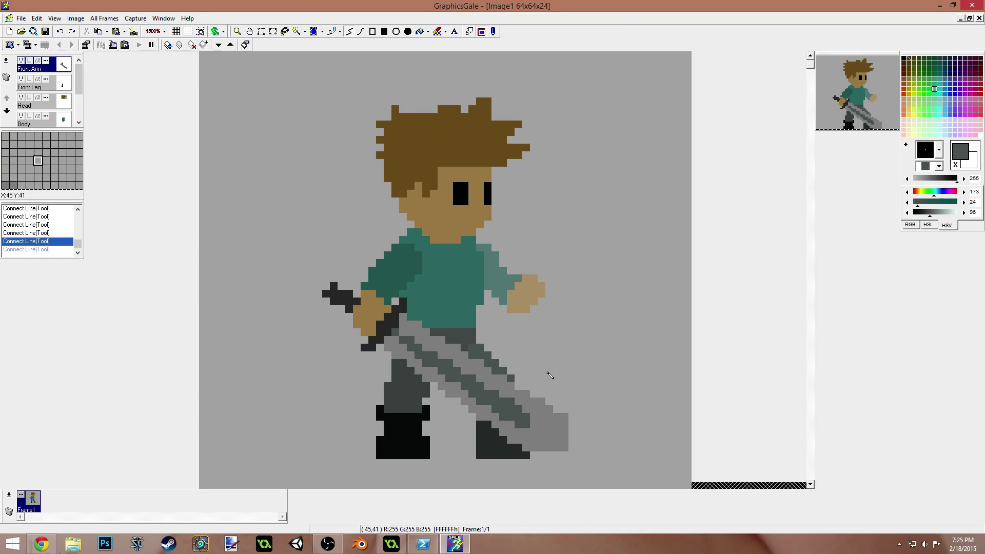
{"action": "left_click_drag", "start_coordinate": [413, 338], "coordinate": [516, 402]}
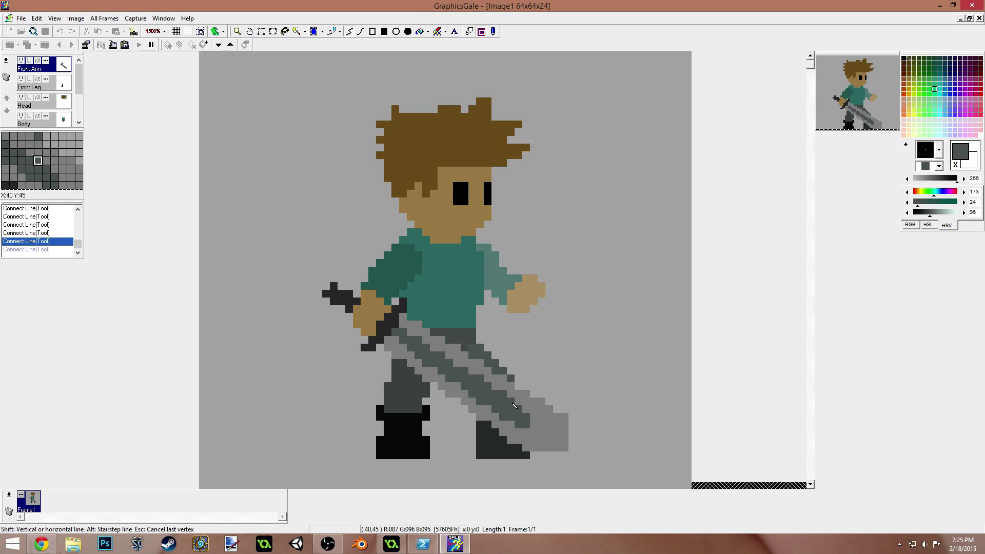
{"action": "double_click", "coordinate": [514, 405]}
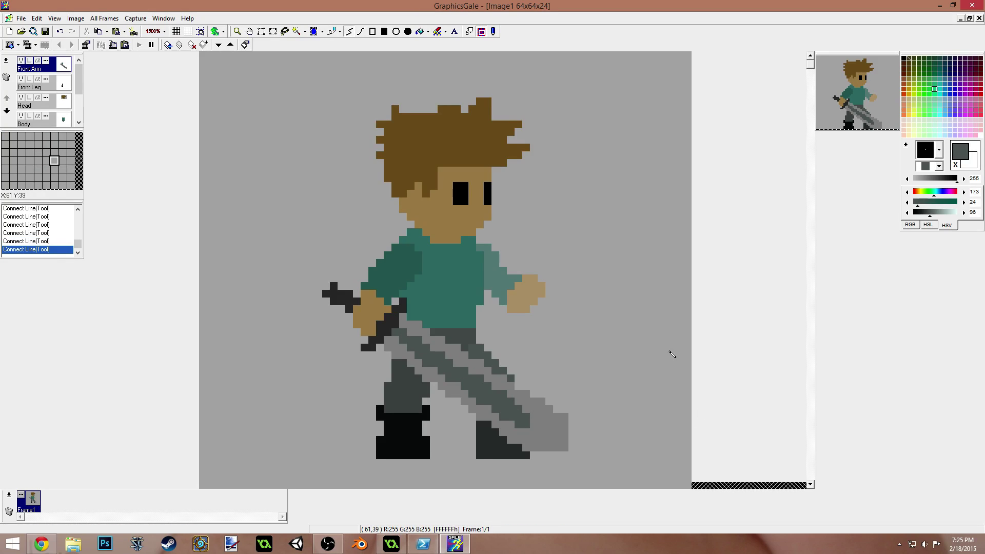
Step: Flood-fill the blade's central band with the blade's grey lightened to value 150, and refill it at value 162
{"action": "right_click", "coordinate": [544, 420]}
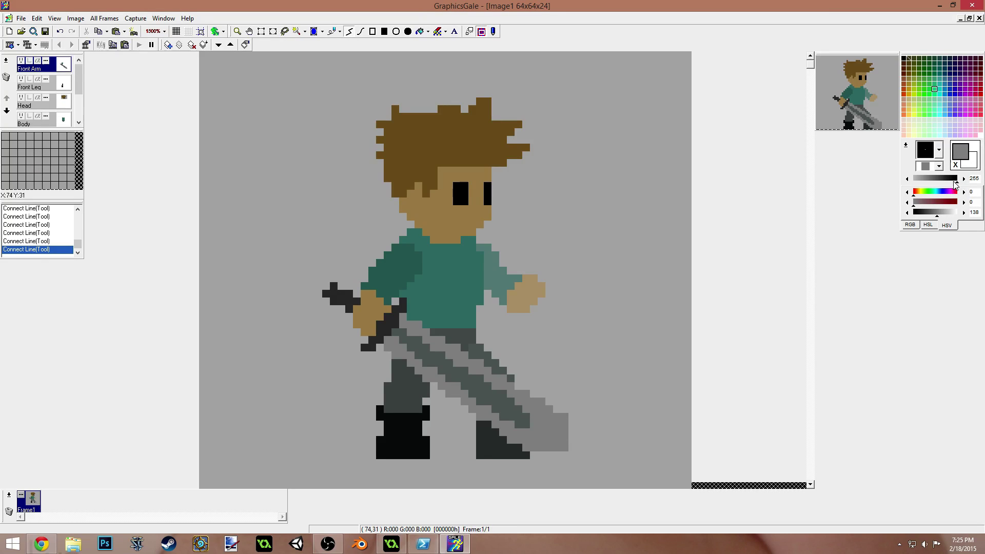
{"action": "left_click", "coordinate": [938, 213]}
{"action": "key", "text": "f"}
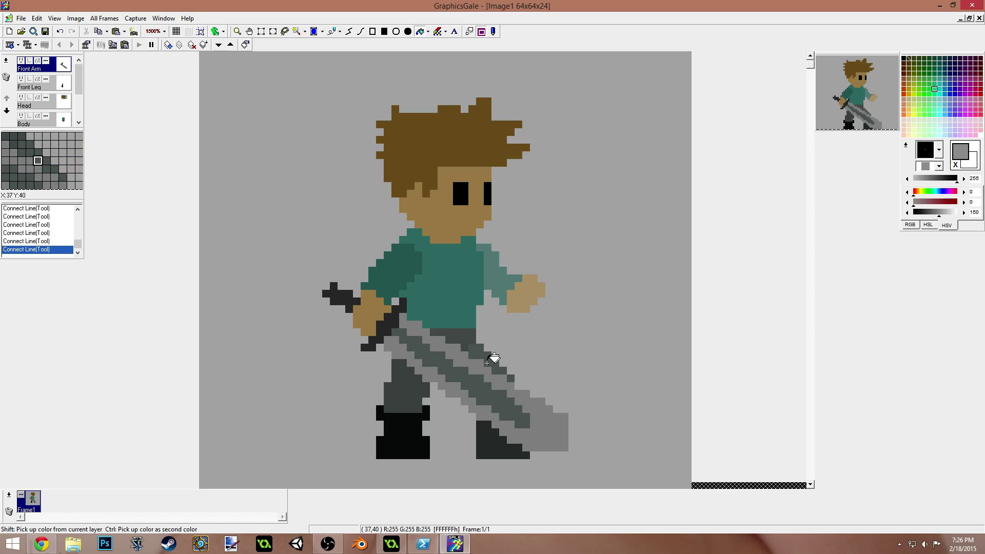
{"action": "left_click", "coordinate": [484, 374]}
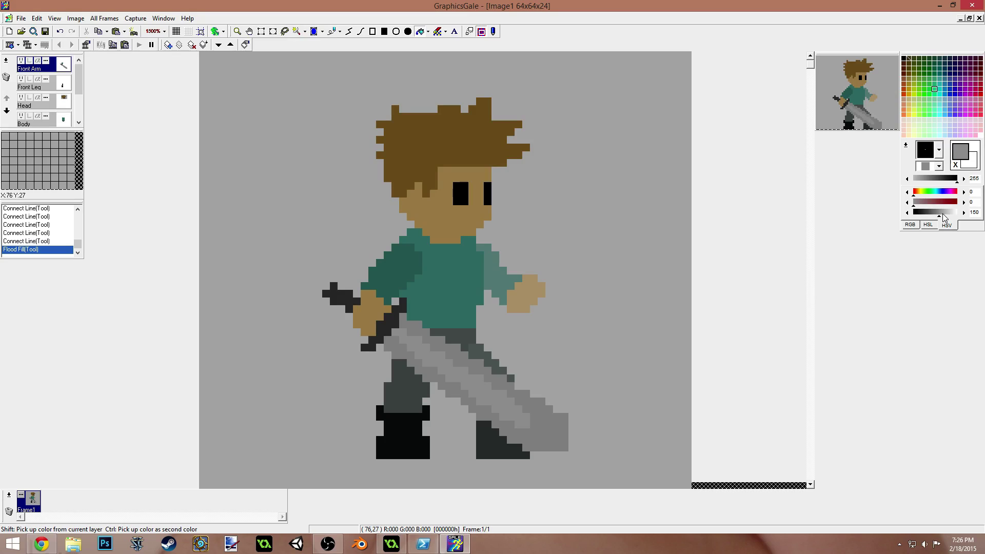
{"action": "left_click", "coordinate": [941, 216]}
{"action": "left_click", "coordinate": [451, 348]}
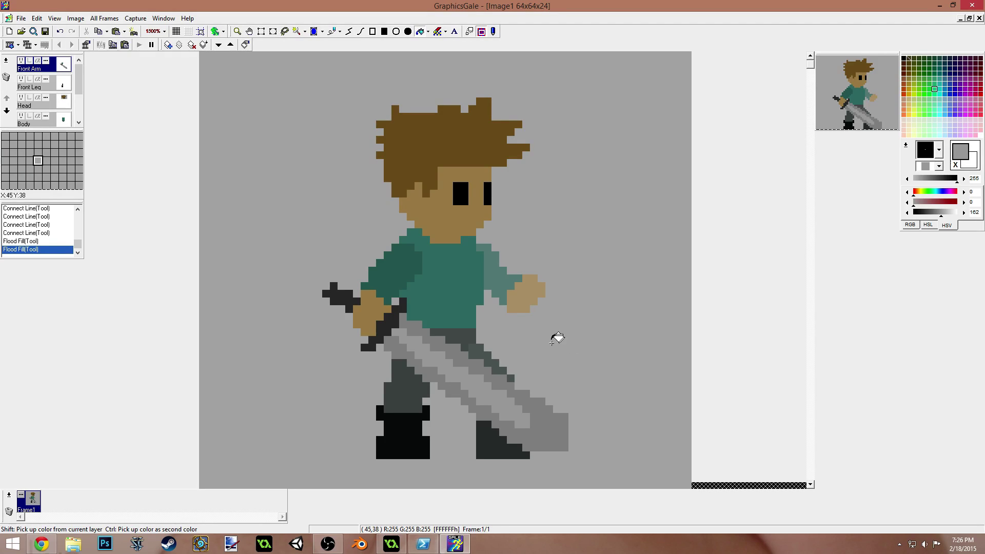
Step: Flood-fill the blade with grey value 171 and delete its pixels from the Front Arm layer, keeping the hilt and crossguard
{"action": "left_click", "coordinate": [463, 356]}
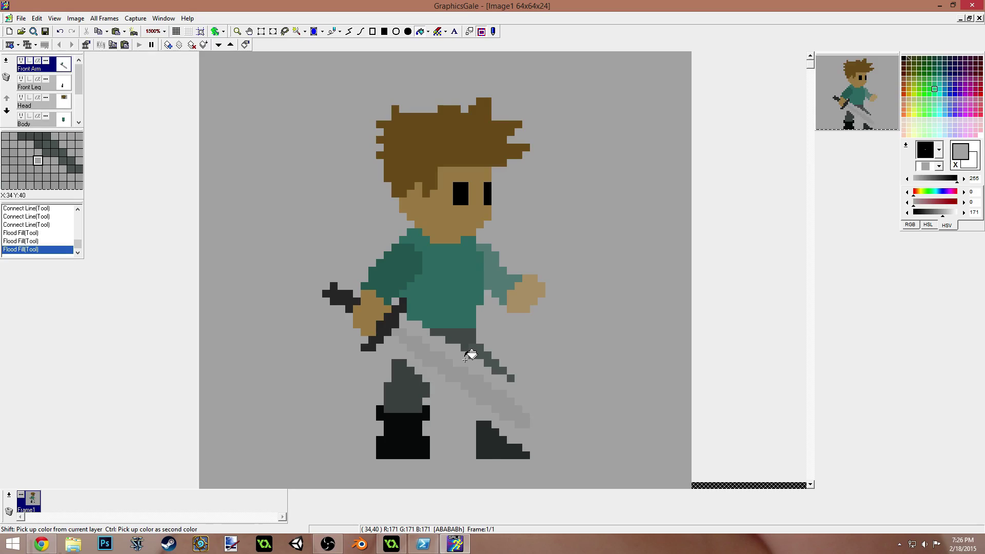
{"action": "left_click", "coordinate": [463, 357]}
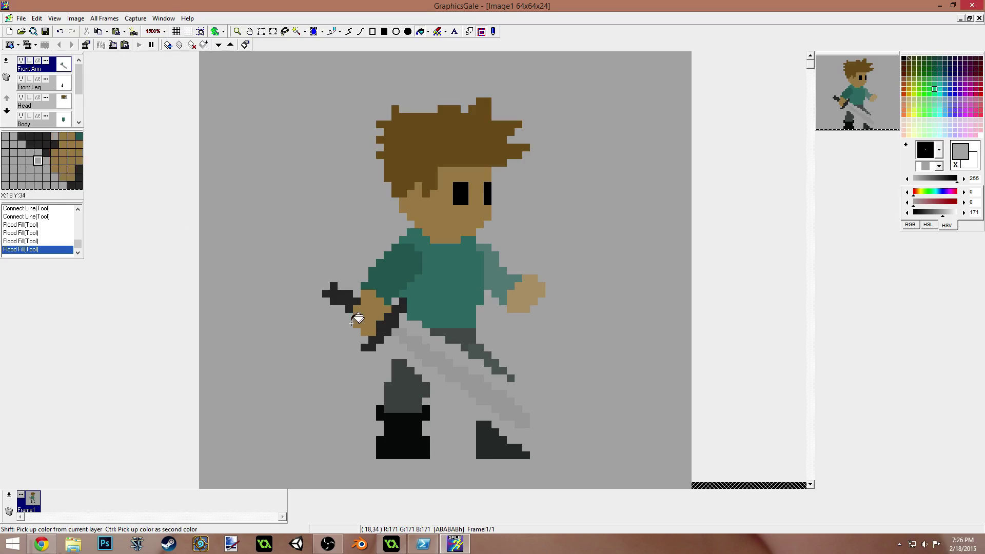
{"action": "key", "text": "s"}
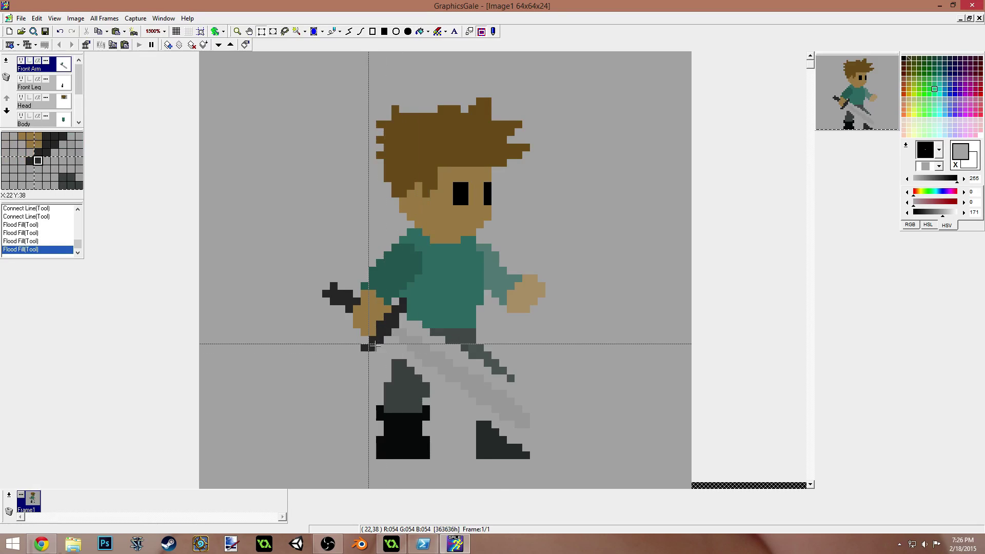
{"action": "left_click_drag", "start_coordinate": [386, 351], "coordinate": [612, 470]}
{"action": "key", "text": "Delete"}
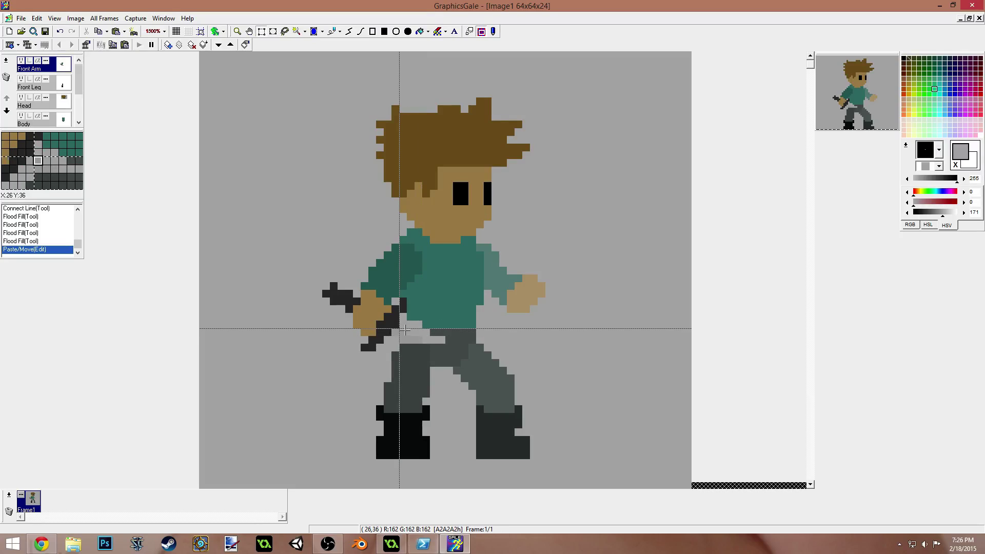
{"action": "left_click_drag", "start_coordinate": [400, 313], "coordinate": [455, 370]}
{"action": "key", "text": "Delete"}
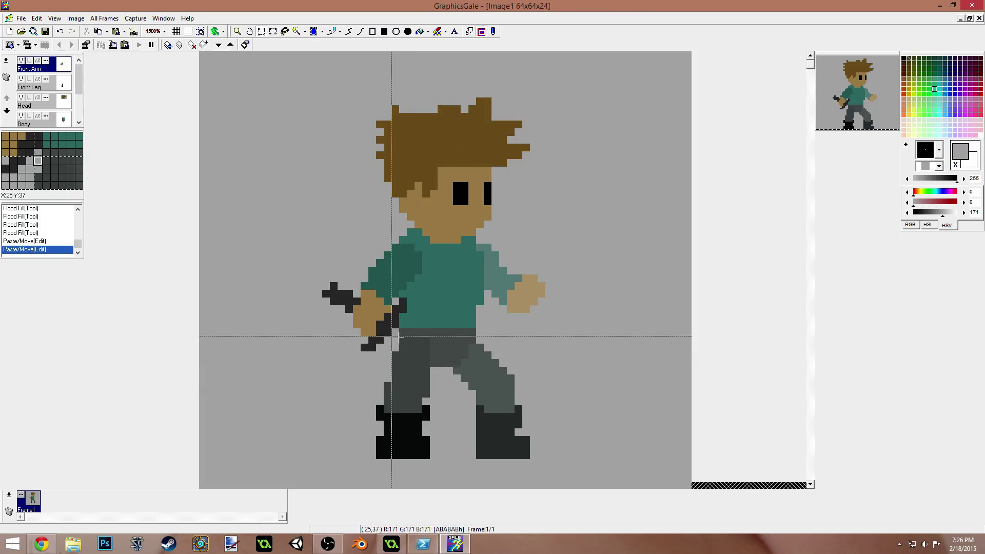
{"action": "left_click_drag", "start_coordinate": [394, 333], "coordinate": [433, 380]}
{"action": "key", "text": "Delete"}
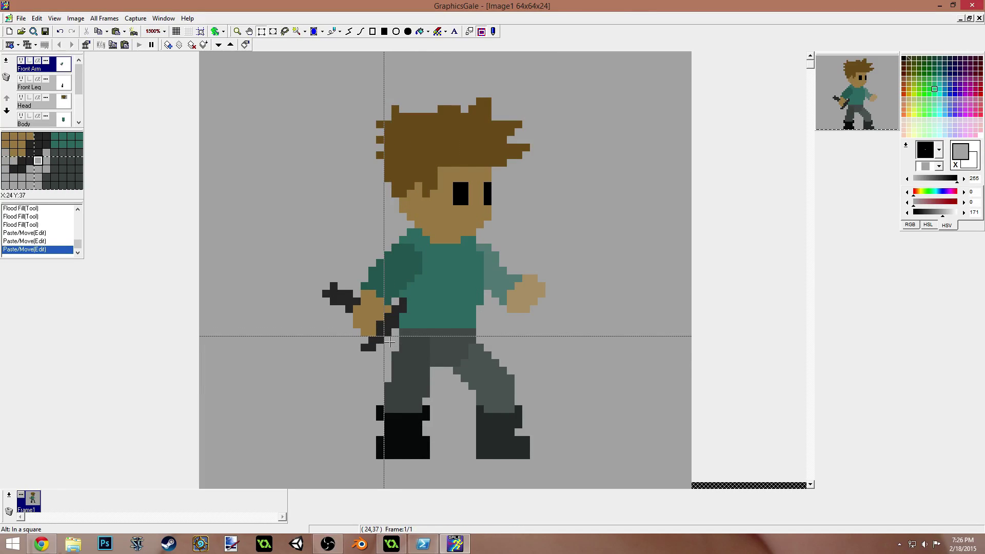
{"action": "left_click_drag", "start_coordinate": [477, 336], "coordinate": [514, 374]}
{"action": "key", "text": "Delete"}
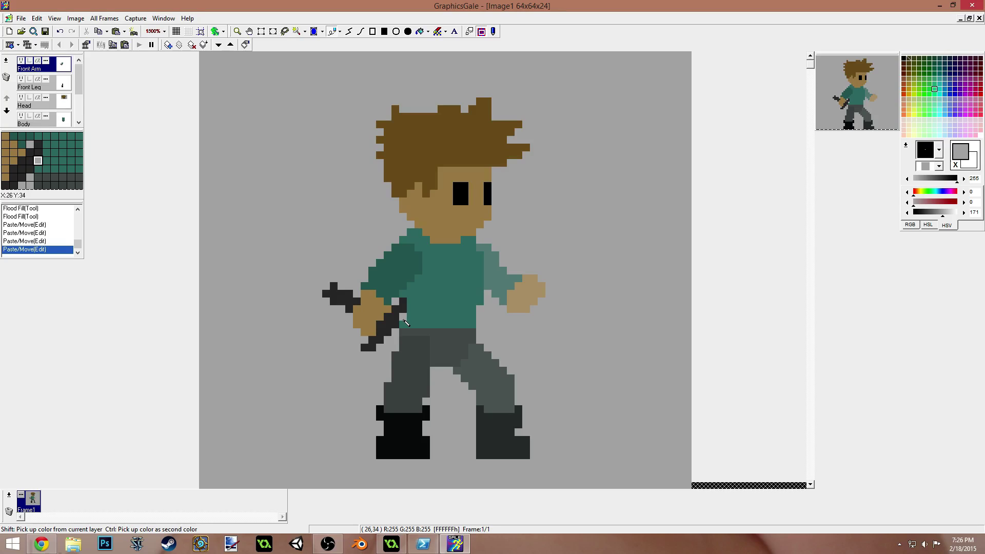
{"action": "left_click", "coordinate": [418, 332]}
{"action": "left_click", "coordinate": [426, 339]}
{"action": "left_click", "coordinate": [433, 348]}
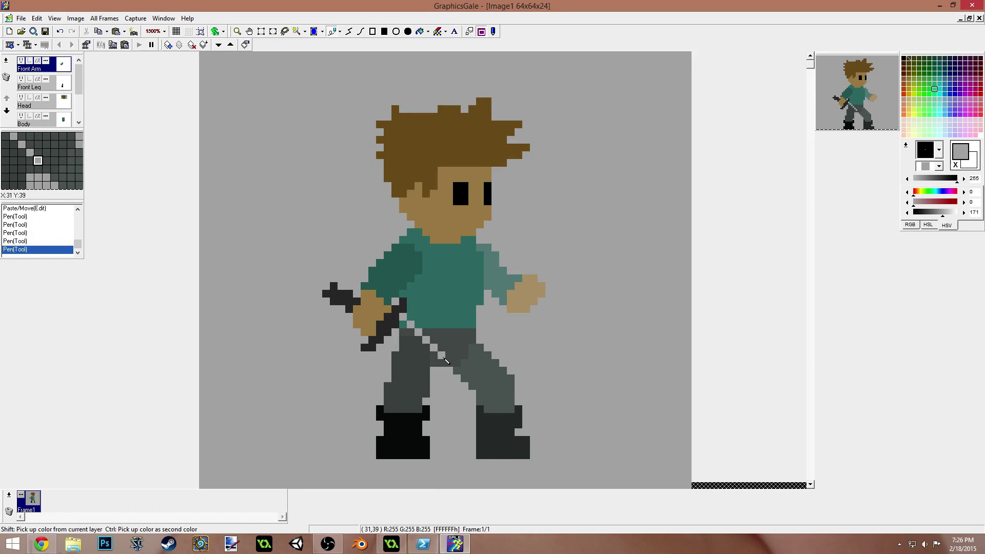
{"action": "left_click", "coordinate": [443, 356]}
{"action": "key", "text": "ctrl+z"}
{"action": "key", "text": "ctrl+z"}
{"action": "key", "text": "ctrl+z"}
{"action": "key", "text": "ctrl+z"}
{"action": "key", "text": "ctrl+z"}
{"action": "key", "text": "ctrl+z"}
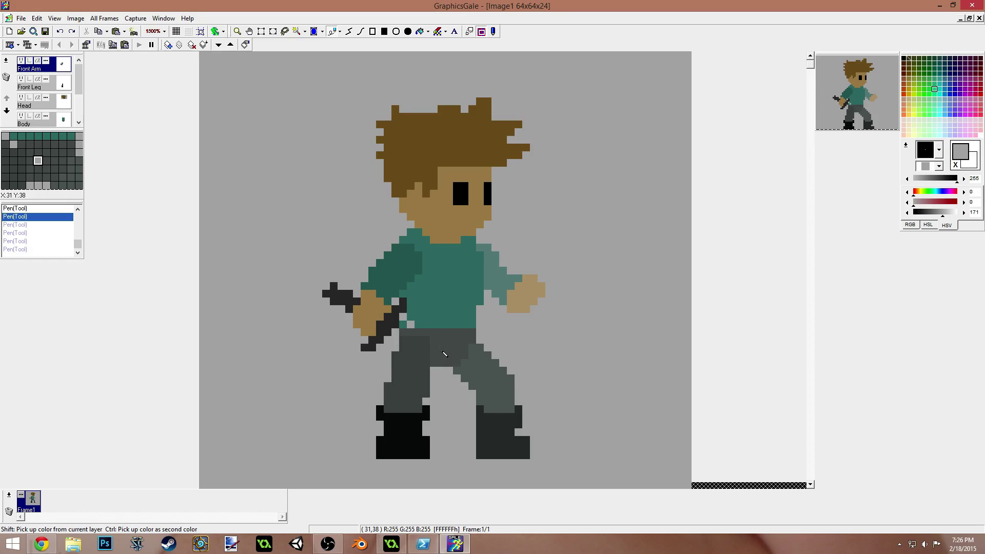
Step: Draw a new upper blade edge as a shallow stepped line from the crossguard across the hips to the back leg in grey 171
{"action": "left_click", "coordinate": [411, 318]}
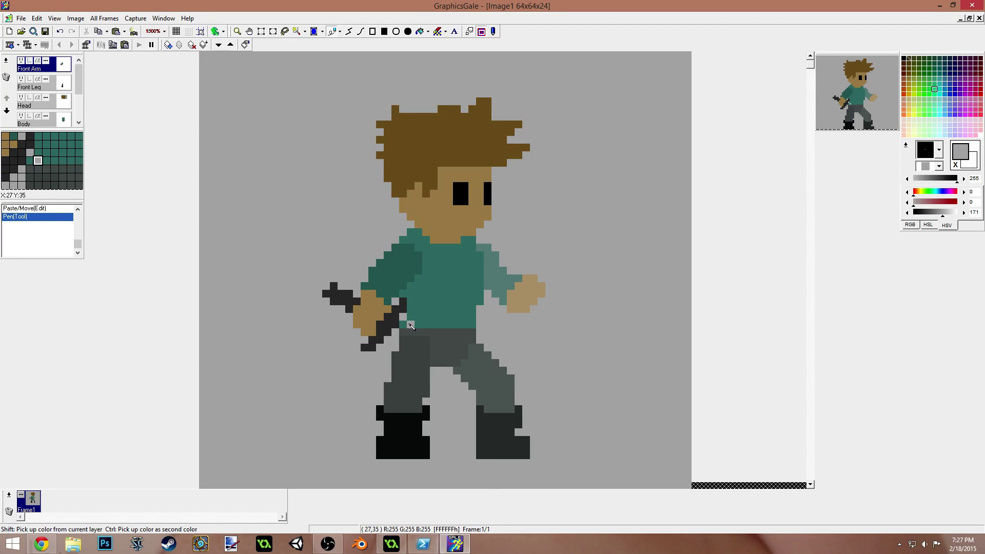
{"action": "left_click", "coordinate": [411, 328]}
{"action": "left_click", "coordinate": [419, 330]}
{"action": "left_click", "coordinate": [426, 334]}
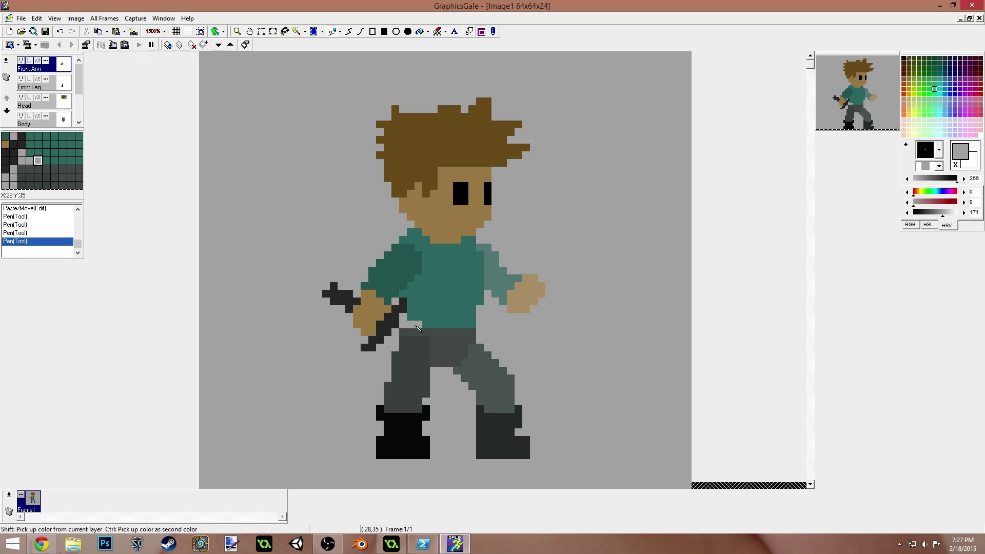
{"action": "left_click", "coordinate": [432, 339]}
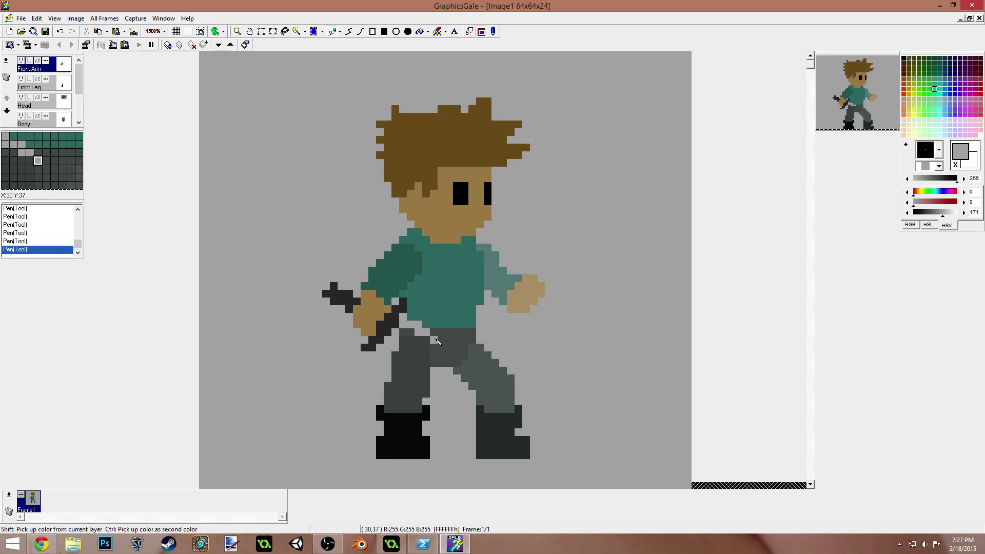
{"action": "left_click", "coordinate": [438, 340]}
{"action": "left_click", "coordinate": [447, 348]}
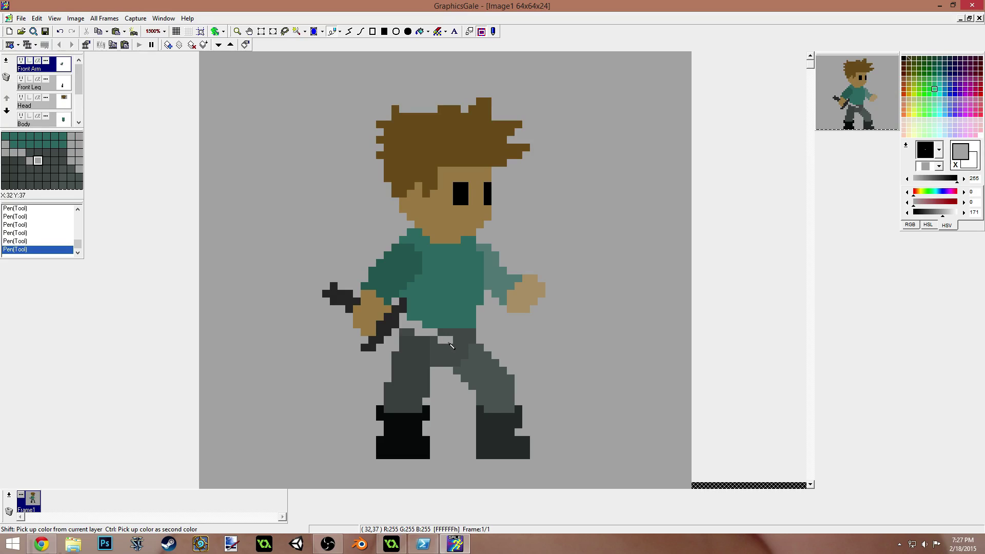
{"action": "left_click", "coordinate": [468, 354]}
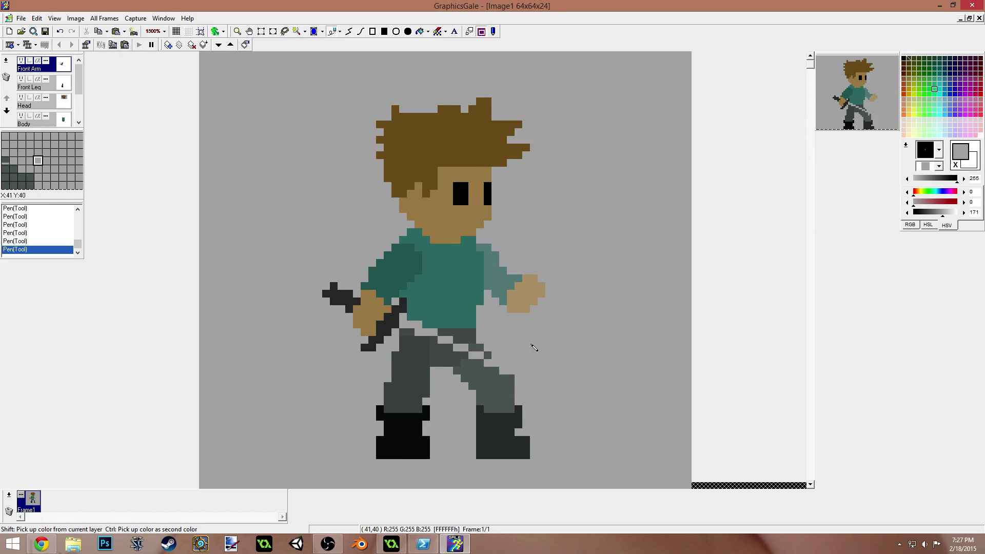
Step: Outline the whole blade in grey value 138 with a blunt tip beyond the back leg and flood-fill its inside
{"action": "left_click_drag", "start_coordinate": [942, 213], "coordinate": [937, 213]}
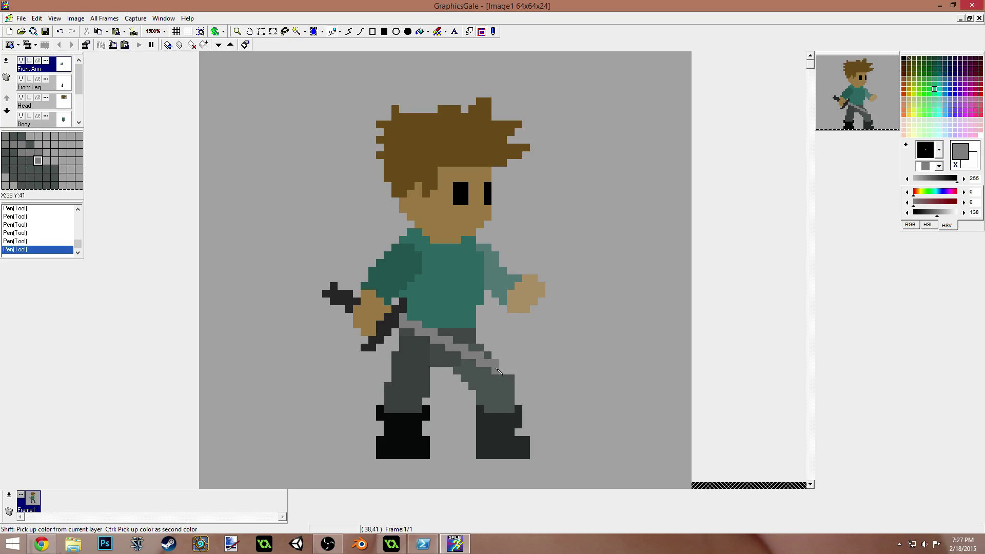
{"action": "left_click_drag", "start_coordinate": [510, 373], "coordinate": [544, 386]}
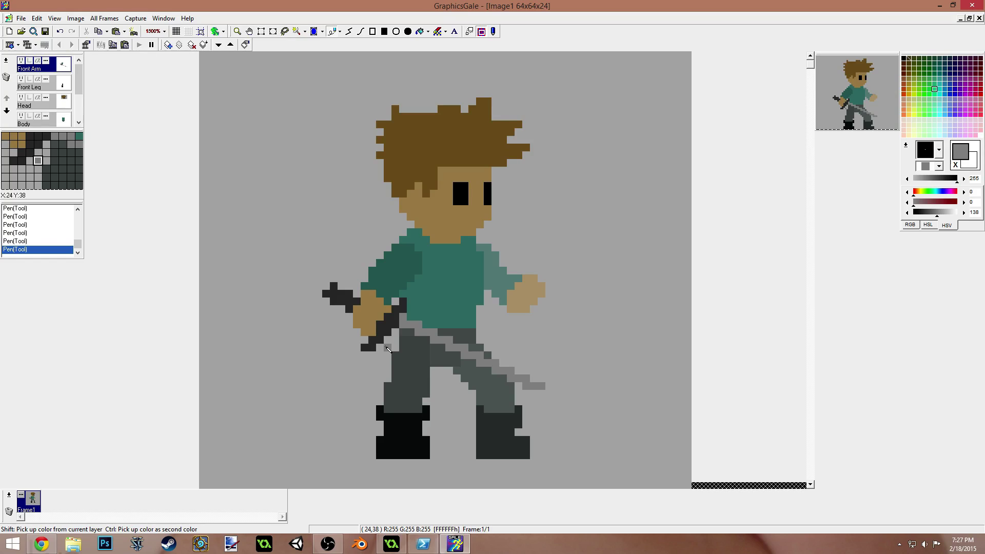
{"action": "mouse_move", "coordinate": [394, 350]}
{"action": "left_mouse_down"}
{"action": "mouse_move", "coordinate": [521, 419]}
{"action": "mouse_move", "coordinate": [556, 420]}
{"action": "mouse_move", "coordinate": [548, 394]}
{"action": "left_mouse_up"}
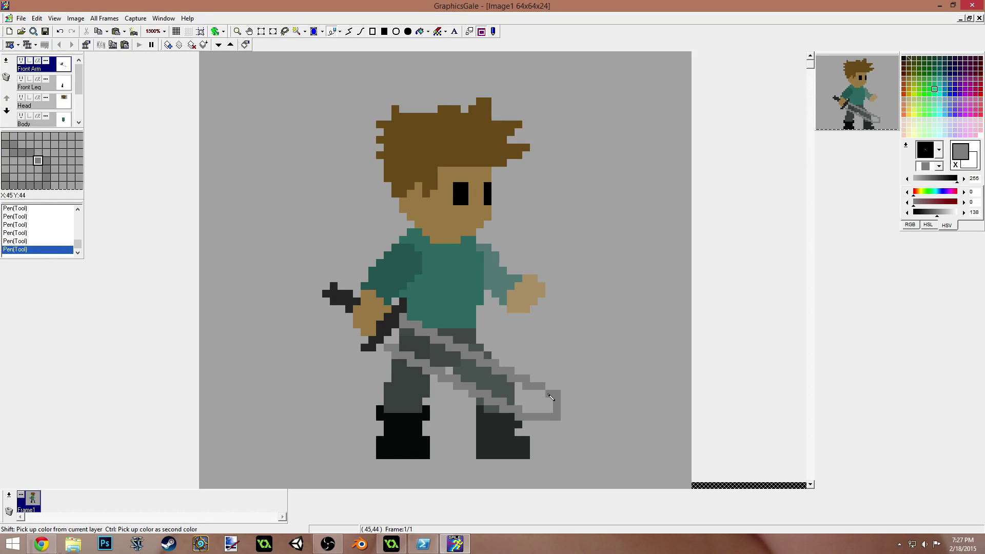
{"action": "key", "text": "f"}
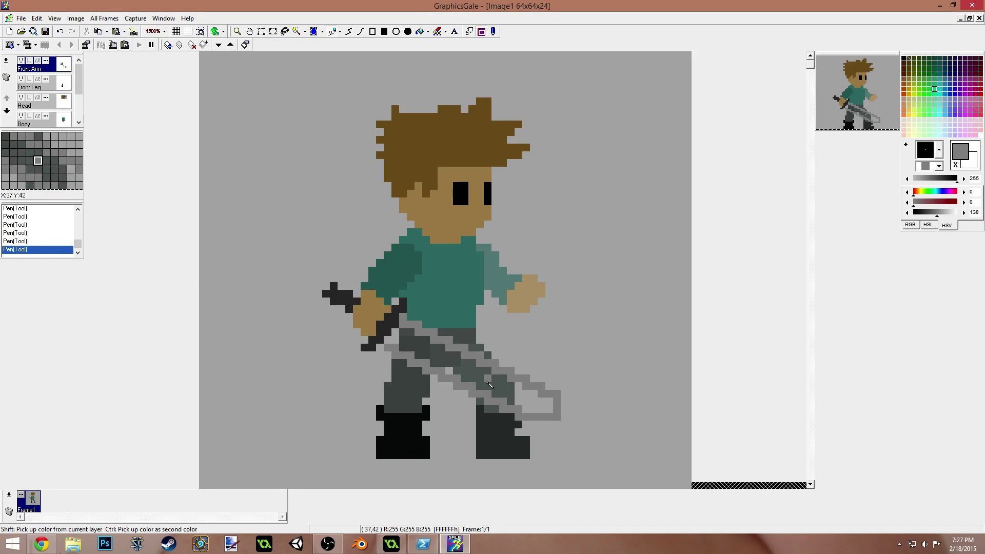
{"action": "left_click", "coordinate": [487, 374]}
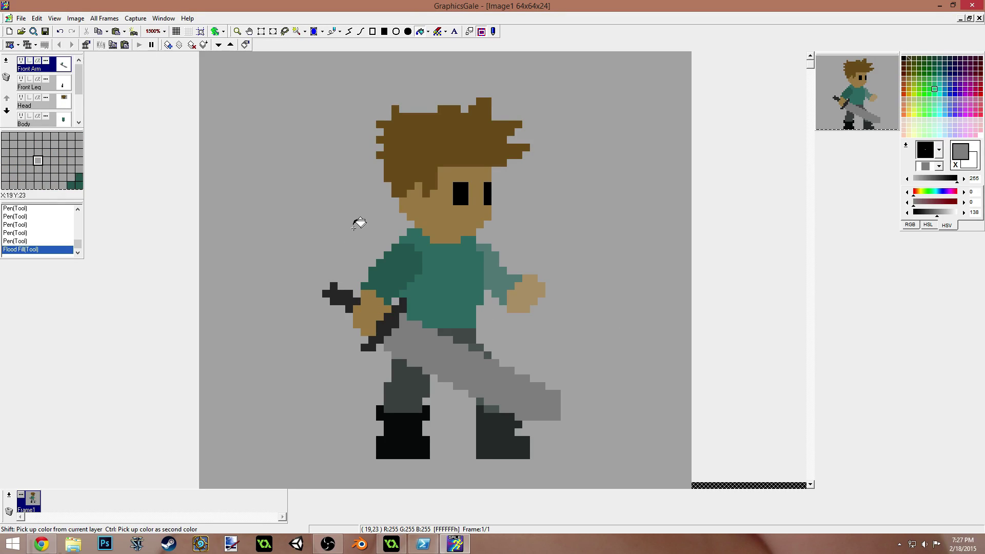
Step: Square off the pommel in the hilt's dark grey and trim the blade tip's end column and upper corner with the background grey
{"action": "right_click", "coordinate": [343, 293]}
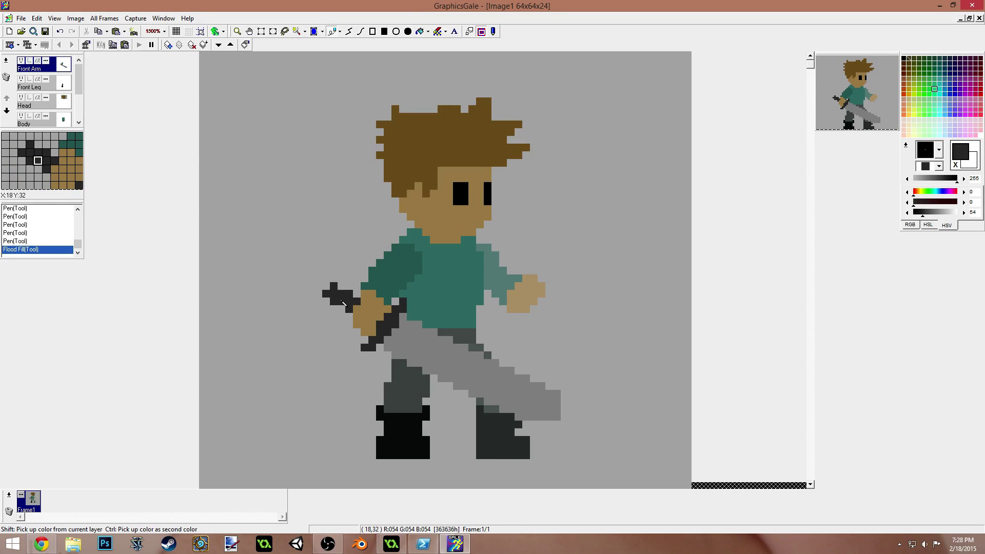
{"action": "left_click", "coordinate": [325, 286]}
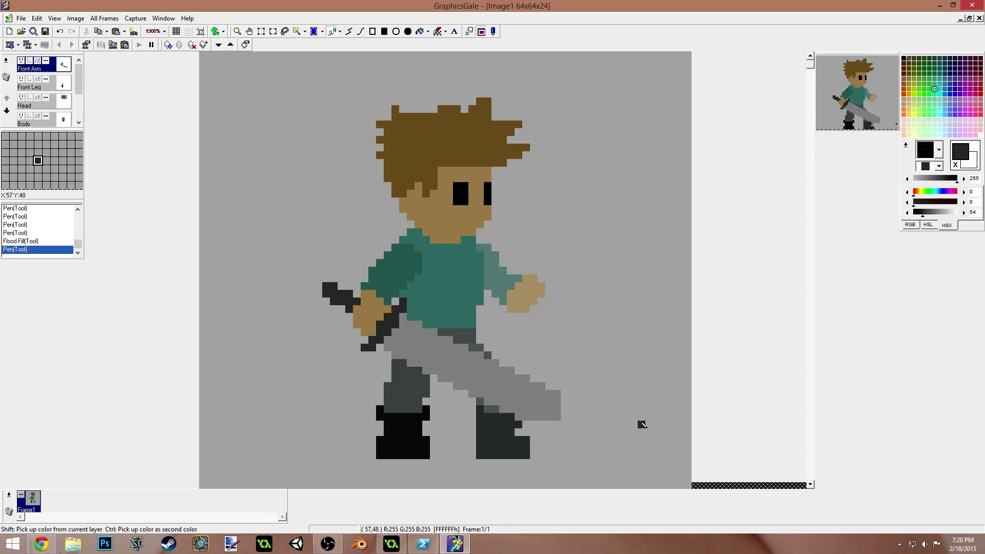
{"action": "right_click", "coordinate": [588, 387]}
{"action": "left_click_drag", "start_coordinate": [556, 392], "coordinate": [557, 418]}
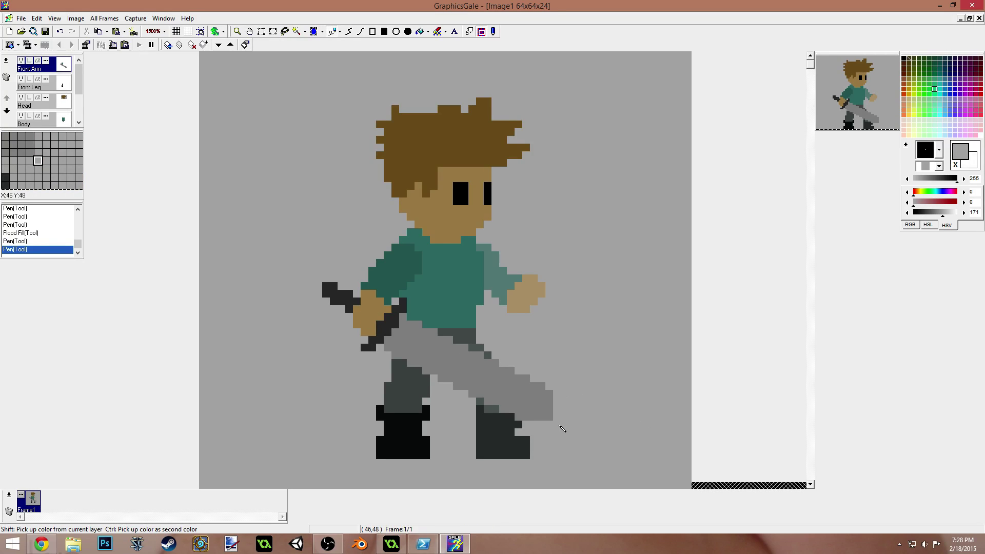
{"action": "left_click", "coordinate": [541, 386]}
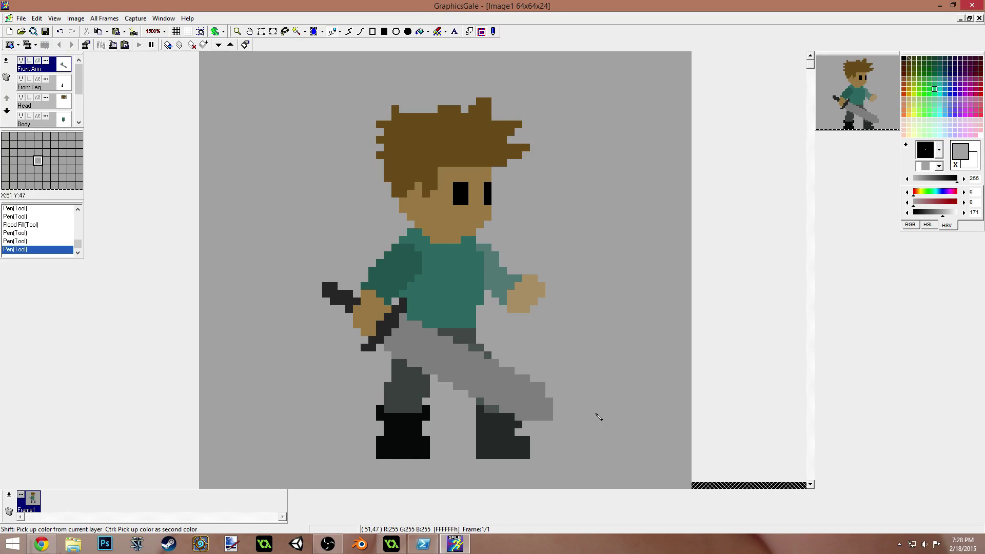
Step: Refill the blade with grey value 126 and paint a lighter stepped band of value 147 along its centre
{"action": "right_click", "coordinate": [492, 379]}
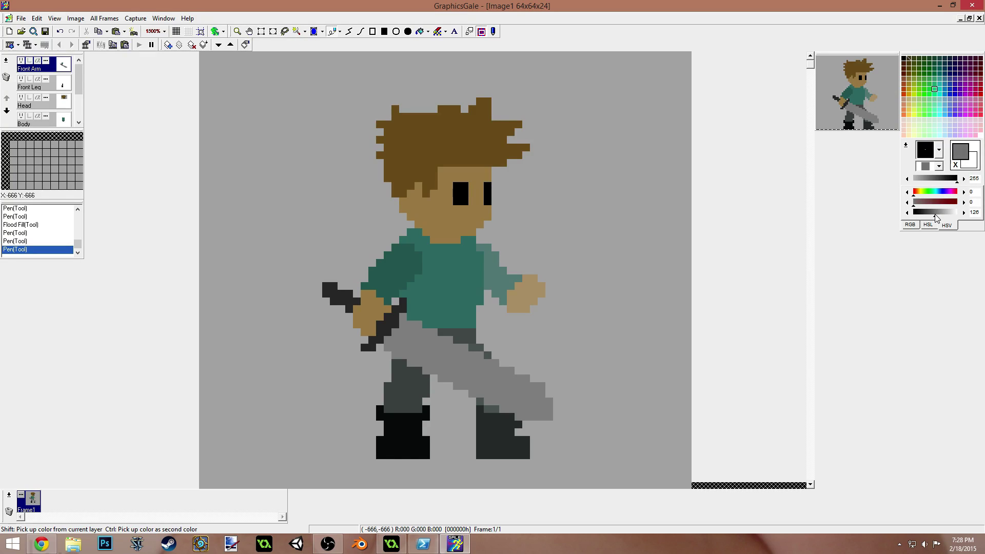
{"action": "left_click", "coordinate": [455, 355]}
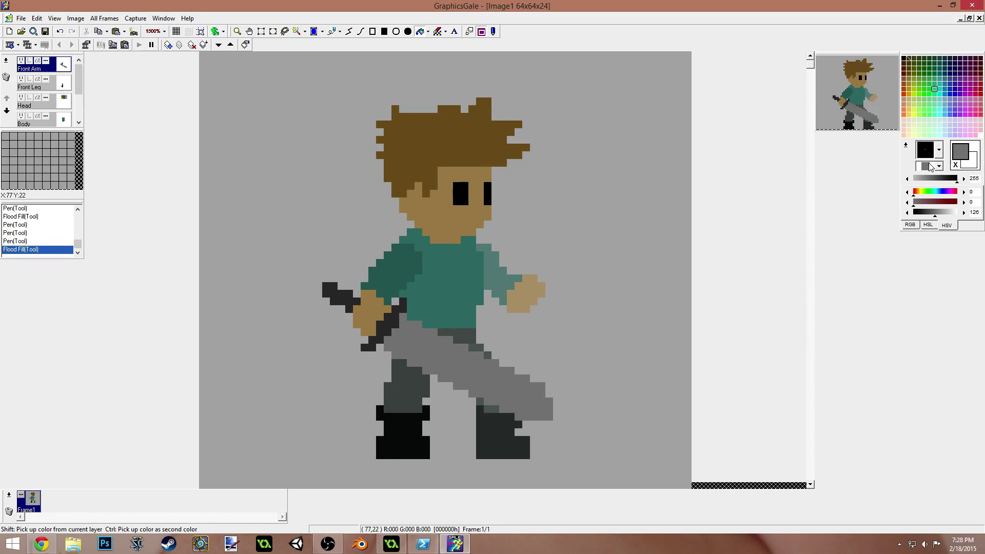
{"action": "left_click_drag", "start_coordinate": [935, 217], "coordinate": [939, 217]}
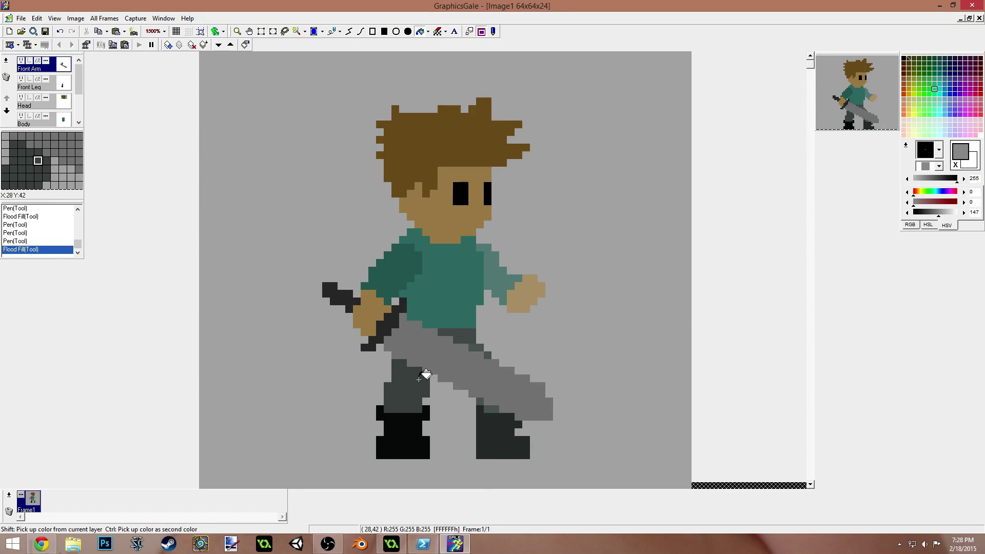
{"action": "right_click", "coordinate": [406, 338]}
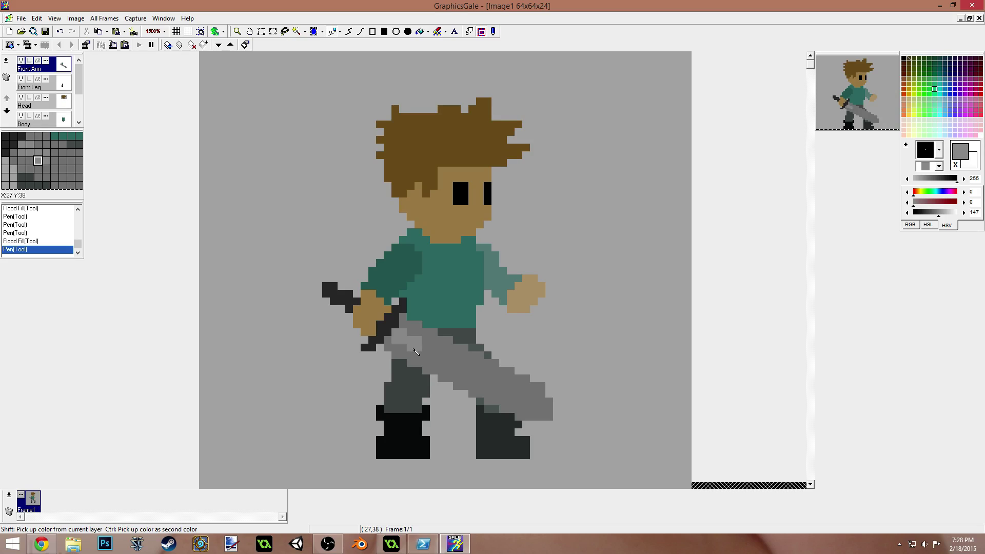
{"action": "right_click", "coordinate": [428, 354]}
{"action": "right_click", "coordinate": [450, 359]}
{"action": "right_click", "coordinate": [465, 364]}
{"action": "right_click", "coordinate": [481, 379]}
{"action": "right_click", "coordinate": [496, 388]}
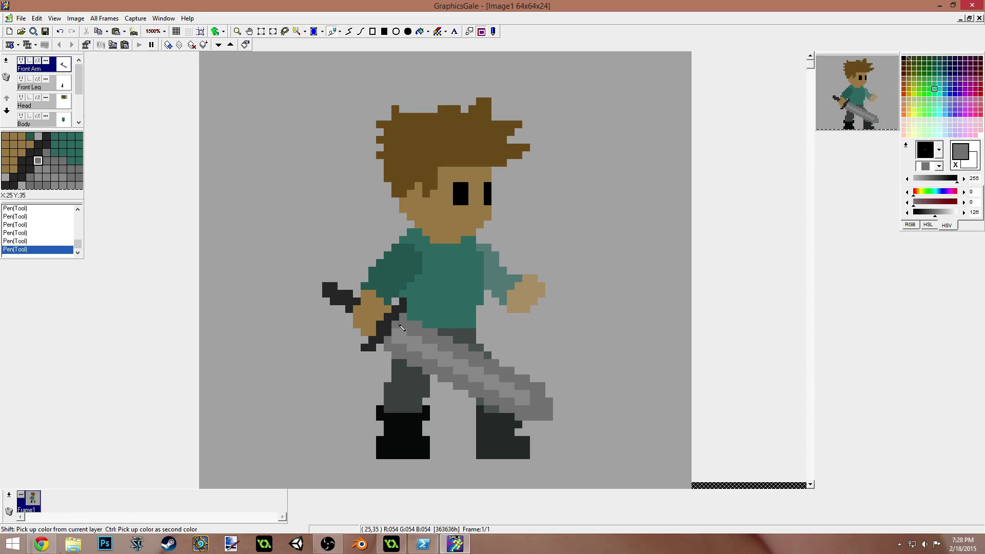
Step: Add dark grey pixels to the crossguard's lower end and trim its blade side with the background grey
{"action": "right_click", "coordinate": [376, 343]}
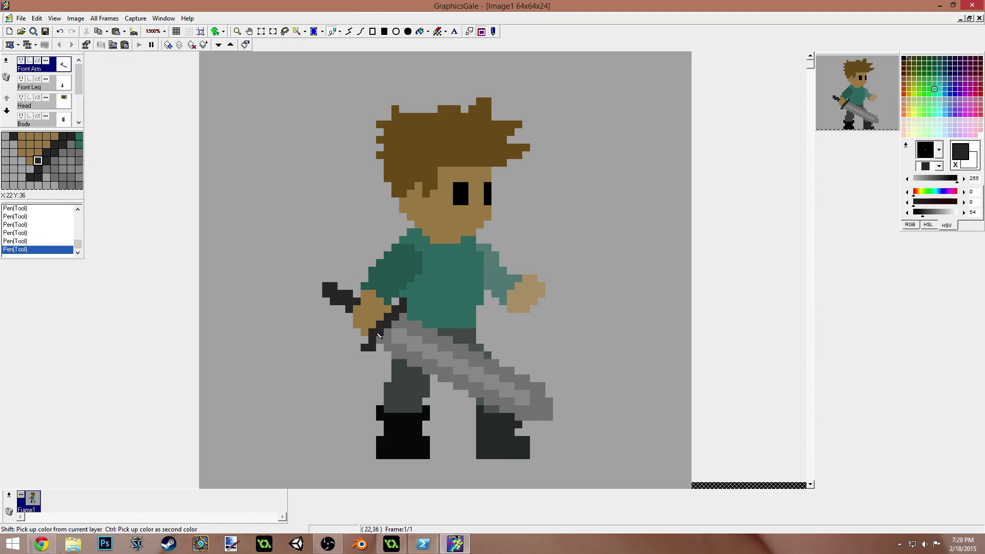
{"action": "left_click", "coordinate": [364, 339]}
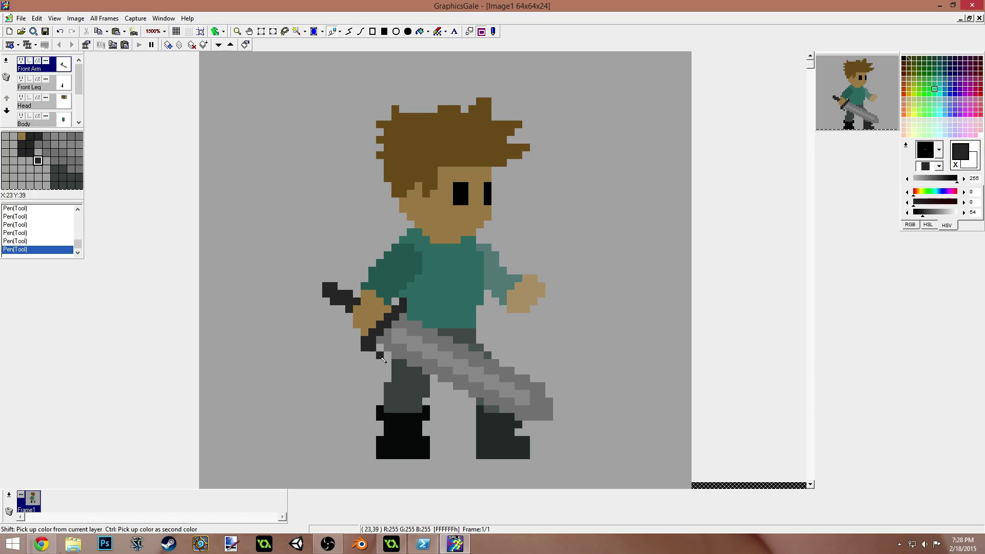
{"action": "right_click", "coordinate": [373, 354]}
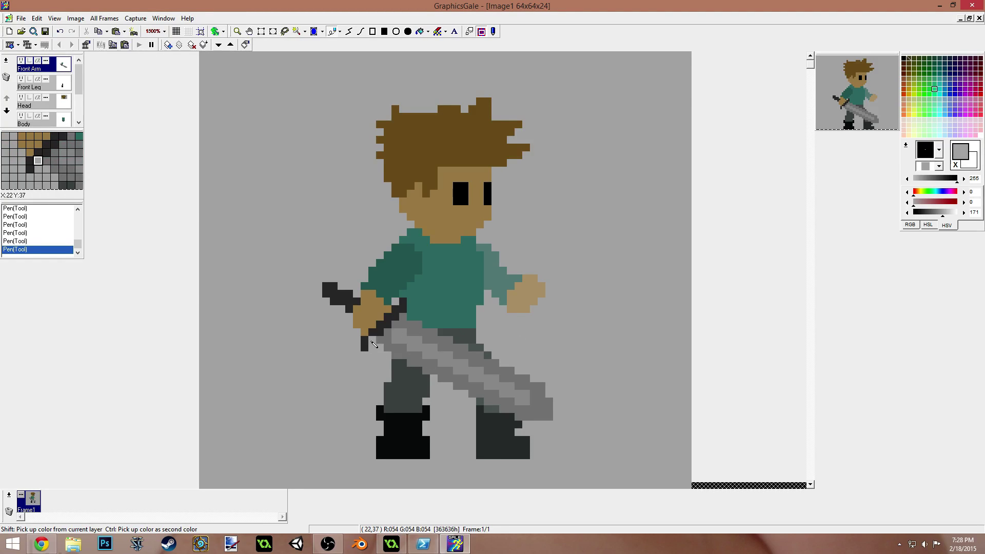
Step: Extend the front hand over the crossguard in its skin colour and redraw the crossguard's lower end in dark grey beside the blade
{"action": "left_click", "coordinate": [389, 315], "text": "ctrl"}
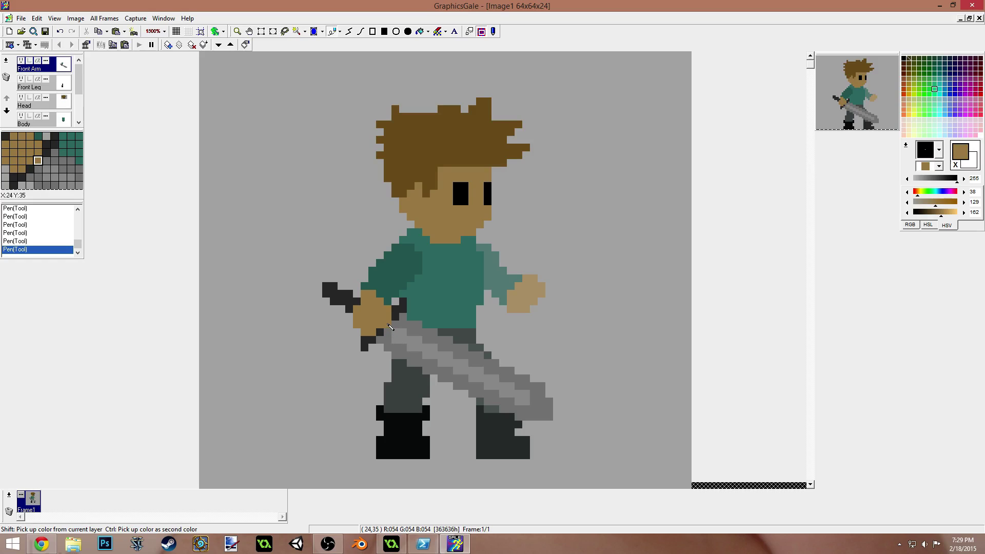
{"action": "left_click", "coordinate": [385, 335], "text": "ctrl"}
{"action": "left_click", "coordinate": [388, 333]}
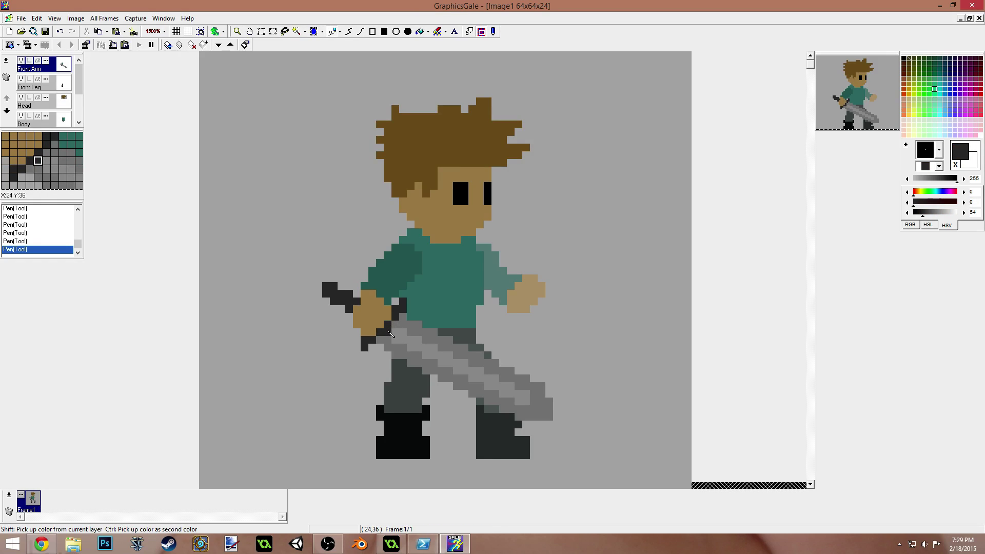
{"action": "left_click", "coordinate": [381, 340]}
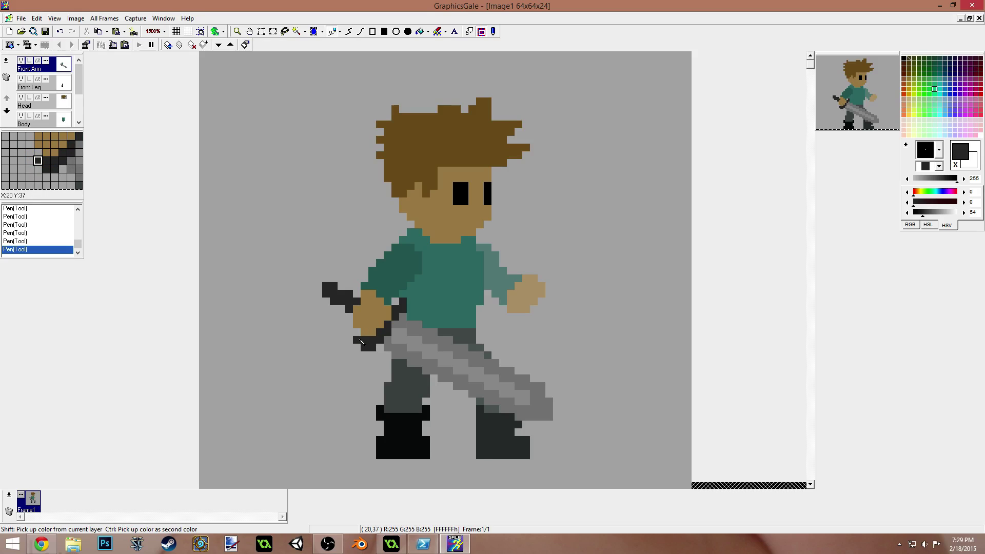
{"action": "right_click", "coordinate": [359, 339]}
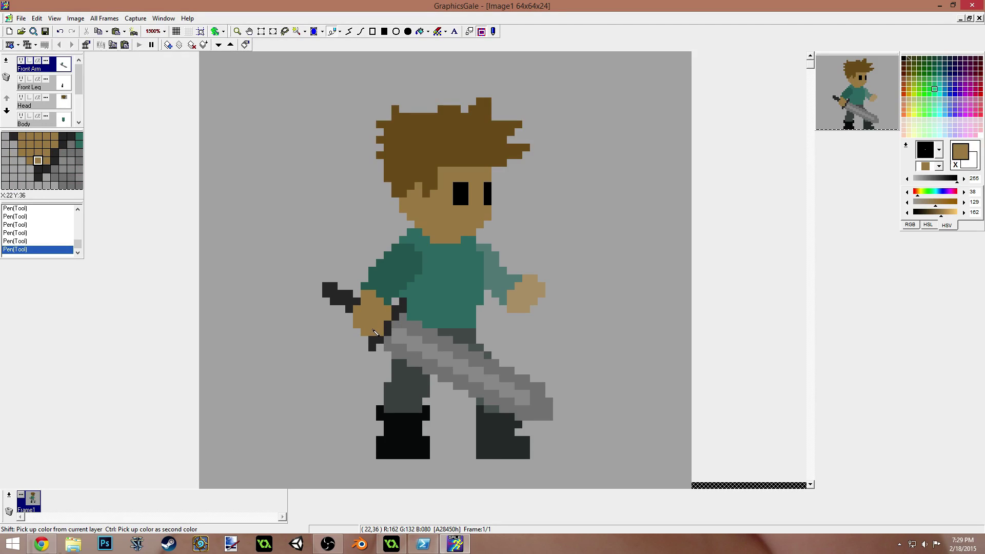
Step: Reshape the crossguard's lower end below the front hand with dark grey pixels, trimming its outer side with the background grey
{"action": "left_click", "coordinate": [373, 346], "text": "ctrl"}
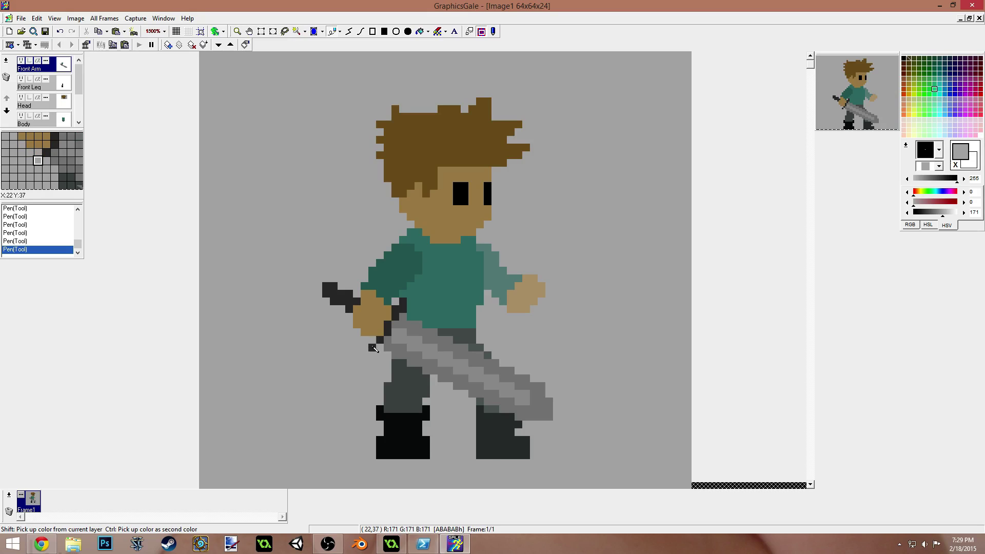
{"action": "left_click", "coordinate": [380, 343], "text": "ctrl"}
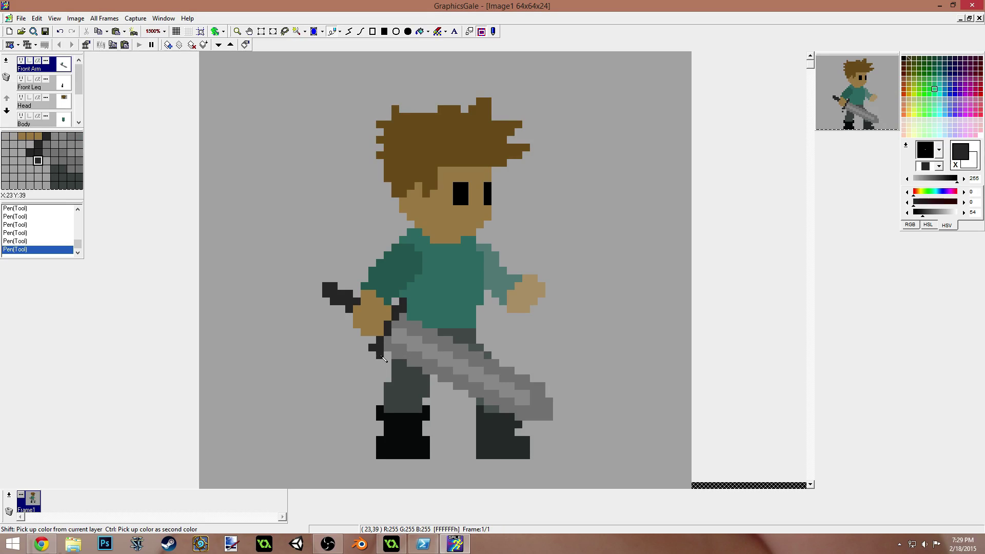
{"action": "right_click", "coordinate": [452, 333]}
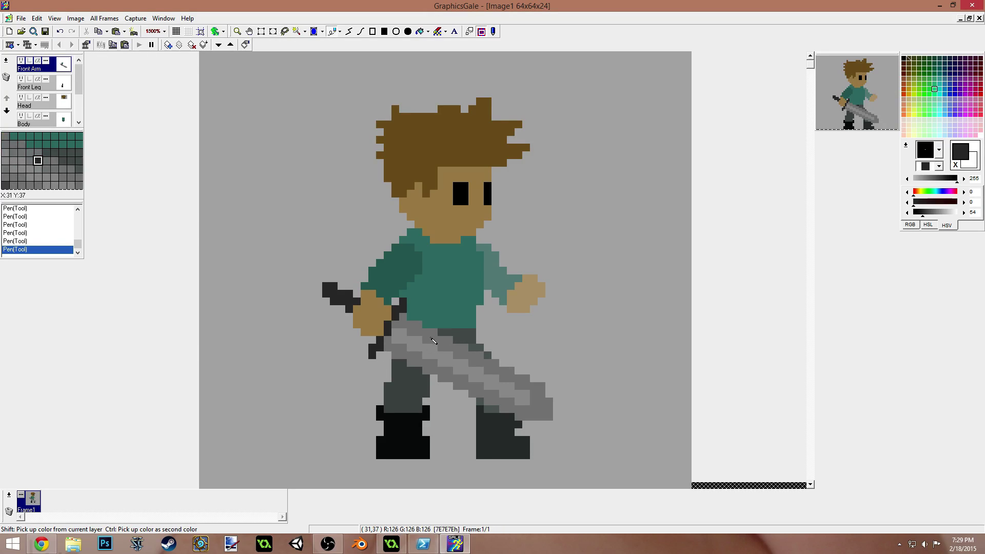
{"action": "left_click", "coordinate": [366, 344], "text": "ctrl"}
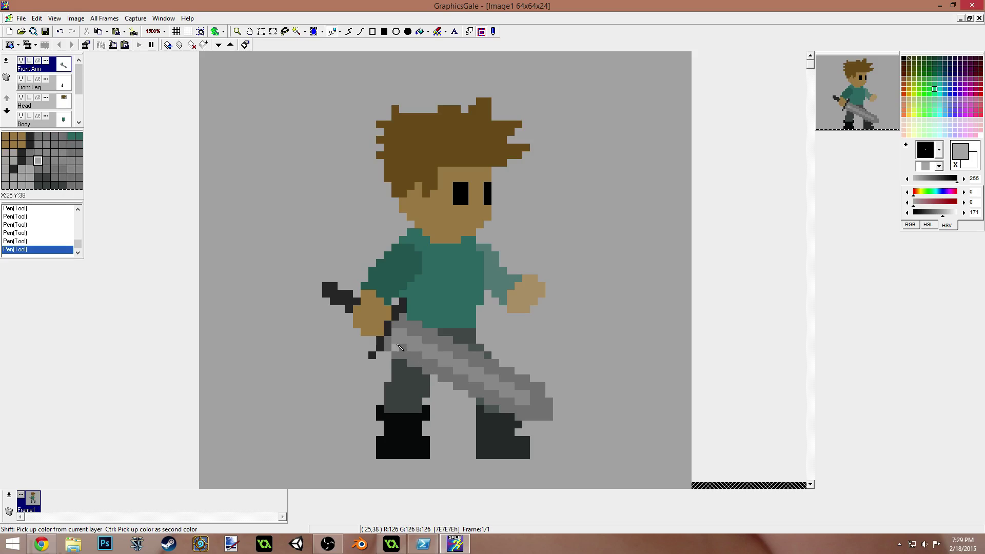
Step: Thicken the crossguard with stepped dark grey pixels along its blade side, from beside the hand down to its lower tip
{"action": "left_click", "coordinate": [408, 321], "text": "ctrl"}
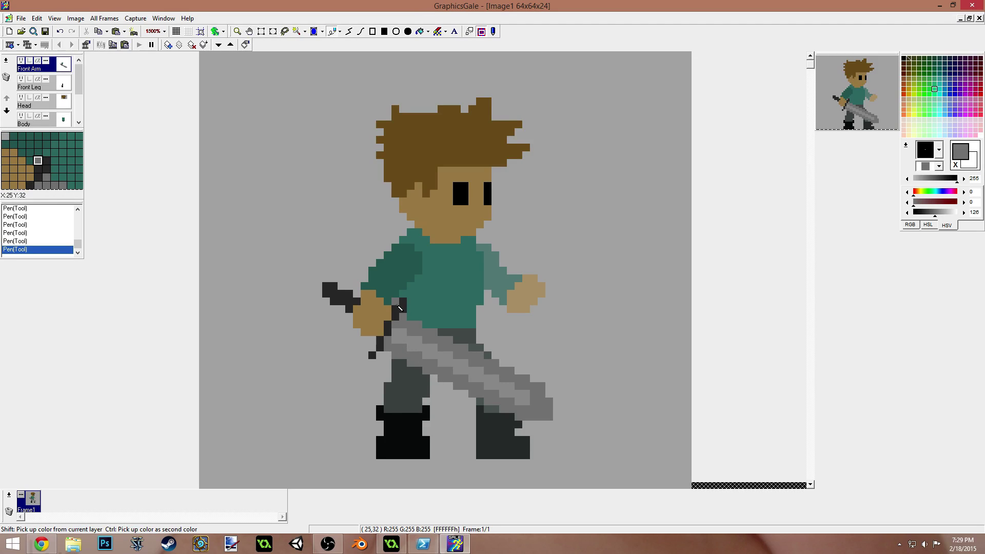
{"action": "left_click", "coordinate": [519, 333], "text": "ctrl"}
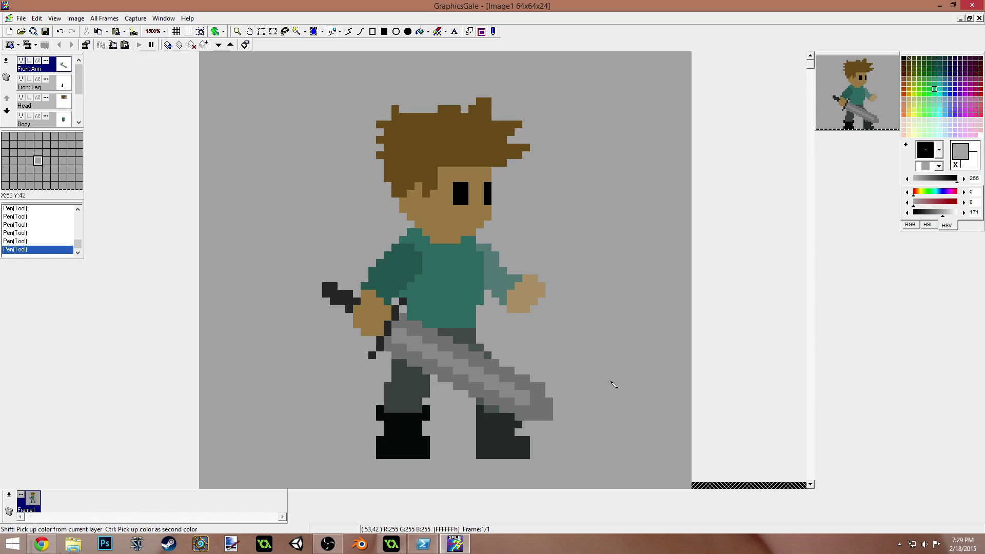
{"action": "left_click", "coordinate": [403, 304], "text": "ctrl"}
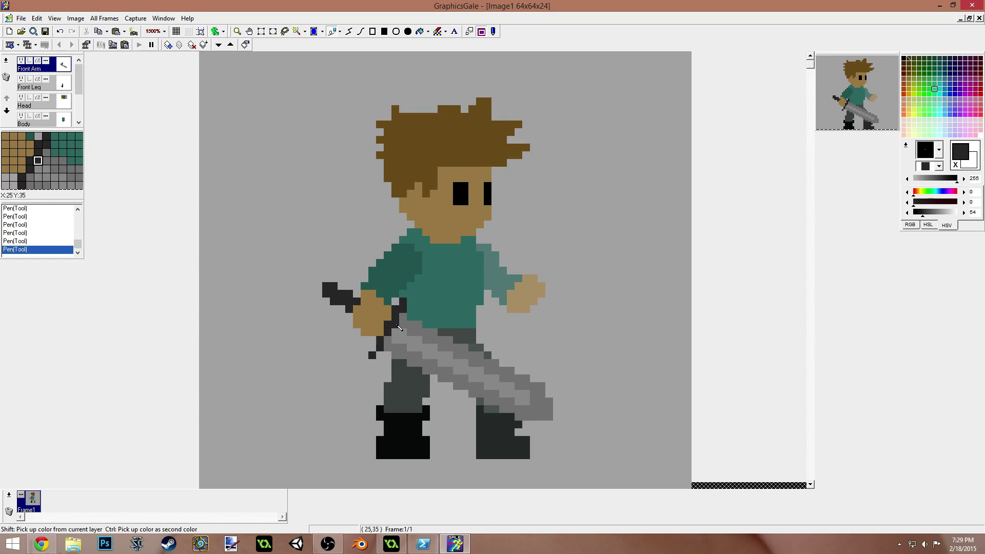
{"action": "left_click", "coordinate": [396, 325]}
{"action": "left_click", "coordinate": [387, 340]}
{"action": "left_click", "coordinate": [380, 355]}
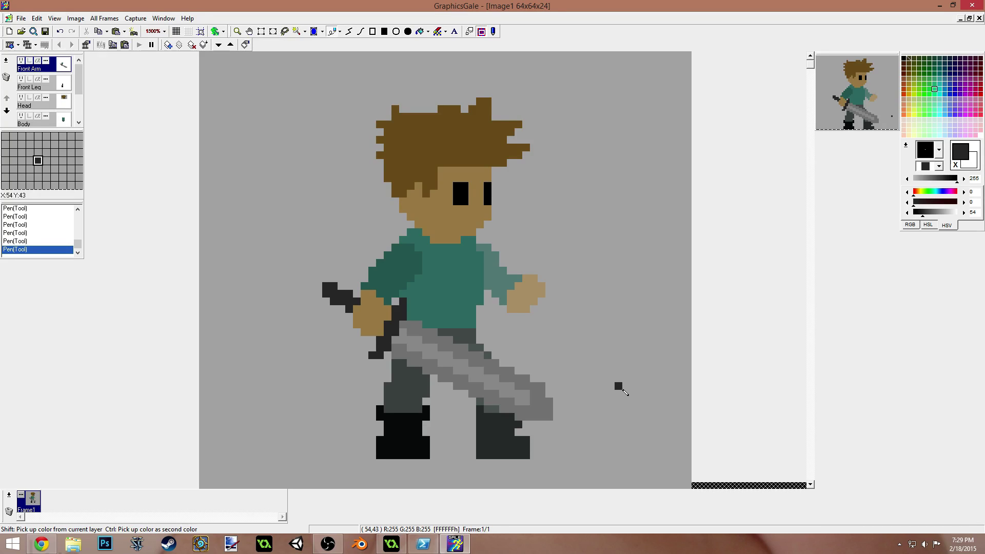
Step: Hide the Background layer and flood-fill the leftover grey block around the hair on the Head layer with white
{"action": "right_click", "coordinate": [446, 165]}
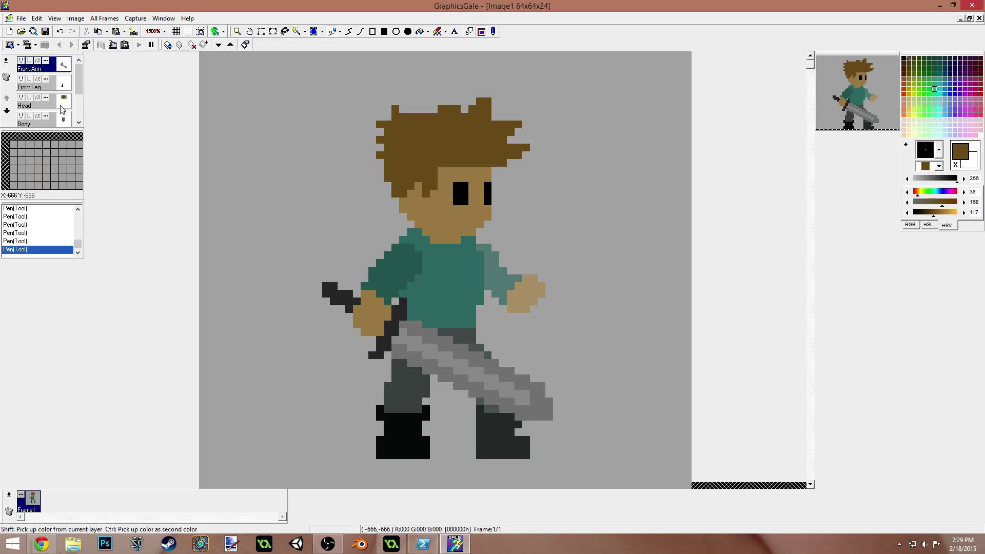
{"action": "left_click", "coordinate": [42, 98]}
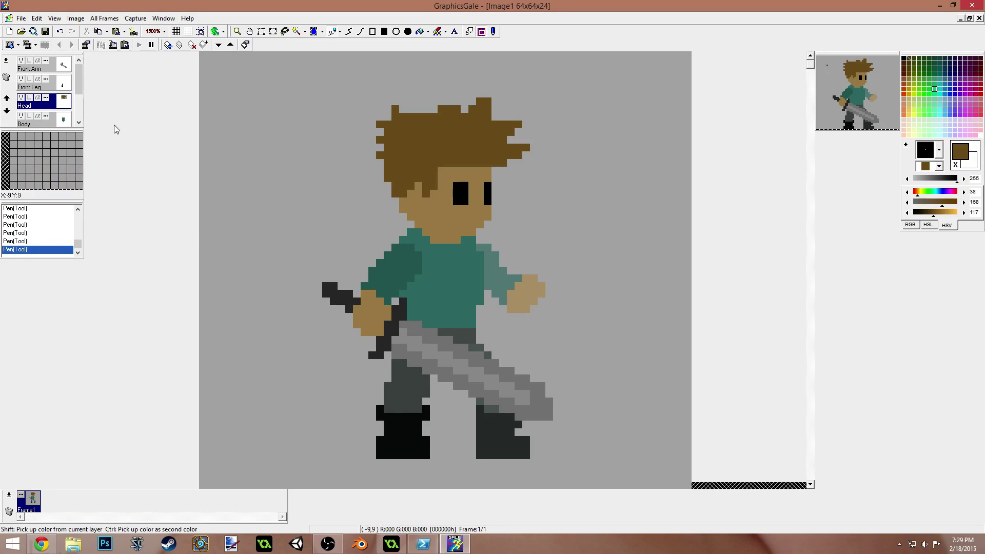
{"action": "left_click", "coordinate": [78, 123]}
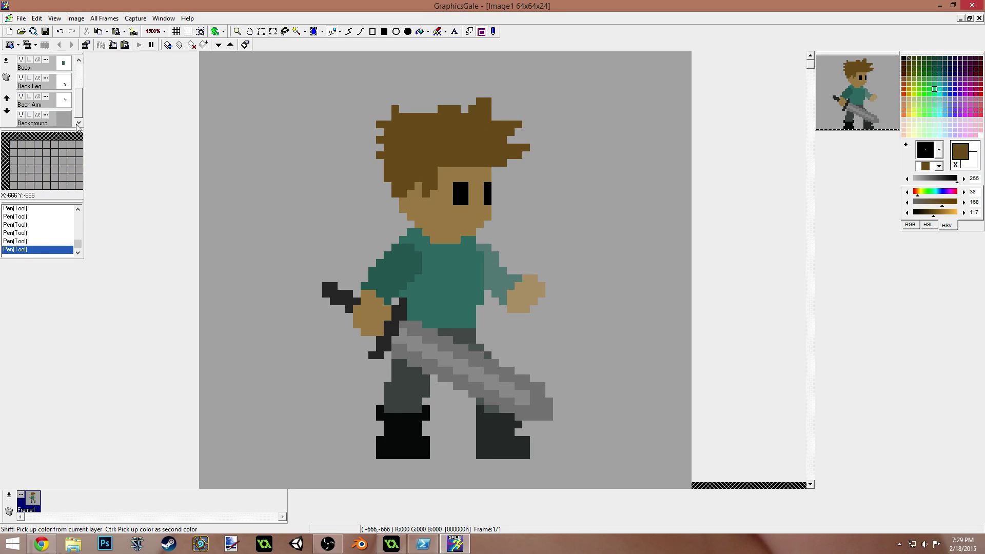
{"action": "left_click", "coordinate": [21, 116]}
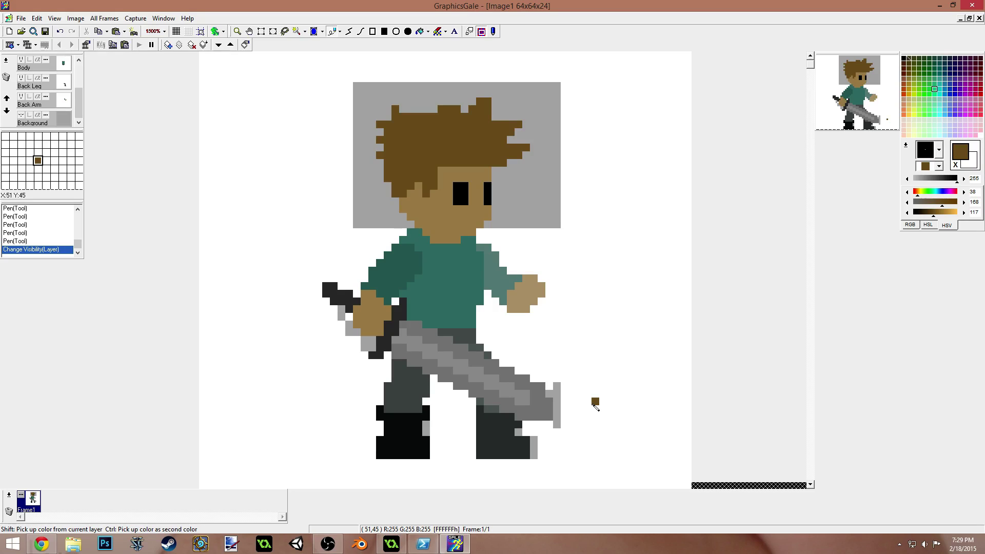
{"action": "right_click", "coordinate": [612, 234]}
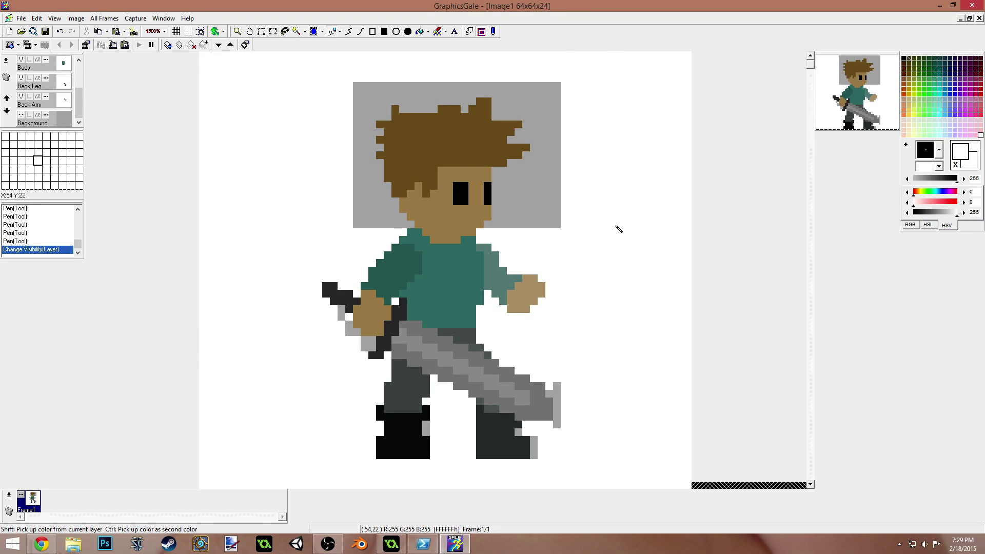
{"action": "key", "text": "f"}
{"action": "left_click", "coordinate": [533, 191]}
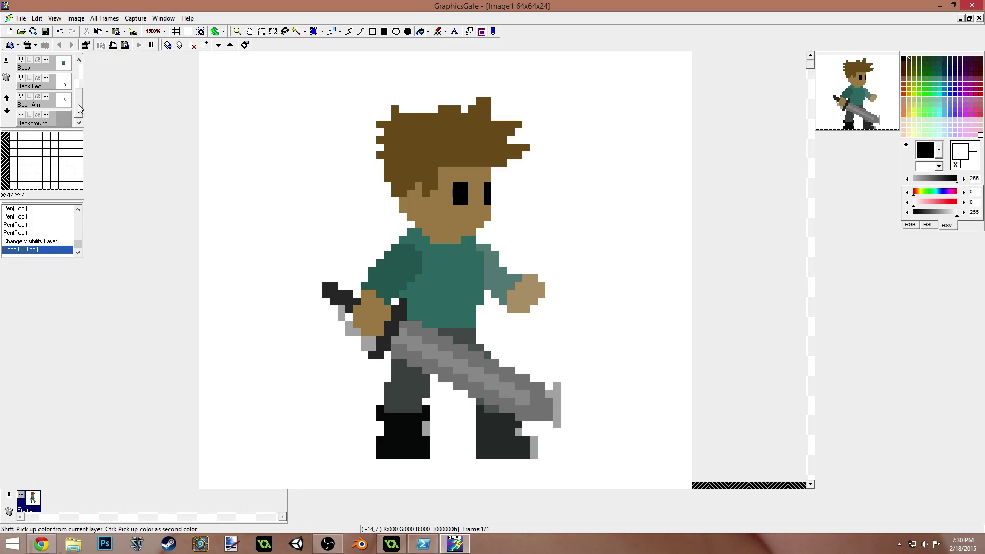
Step: On the Front Arm layer, flood-fill the leftover grey patches at the blade tip and under the hilt and hand with white
{"action": "left_click", "coordinate": [41, 105]}
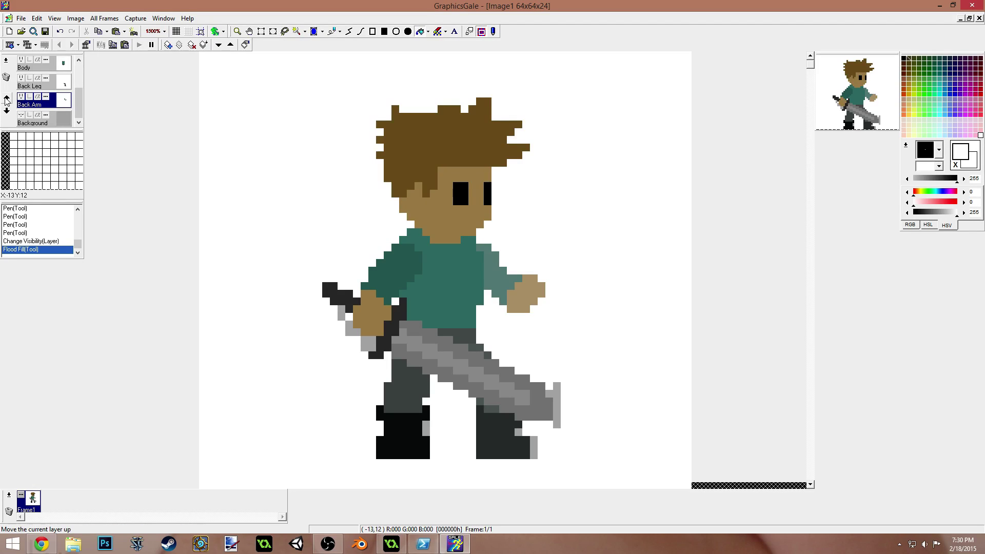
{"action": "left_click_drag", "start_coordinate": [80, 106], "coordinate": [82, 68]}
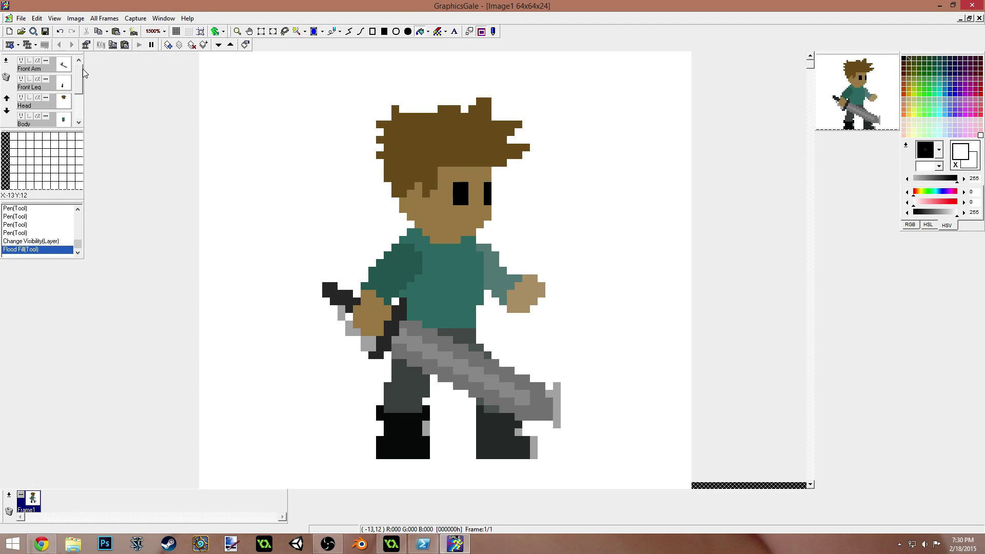
{"action": "left_click", "coordinate": [46, 72]}
{"action": "left_click", "coordinate": [556, 396]}
{"action": "left_click", "coordinate": [536, 441]}
{"action": "left_click", "coordinate": [362, 338]}
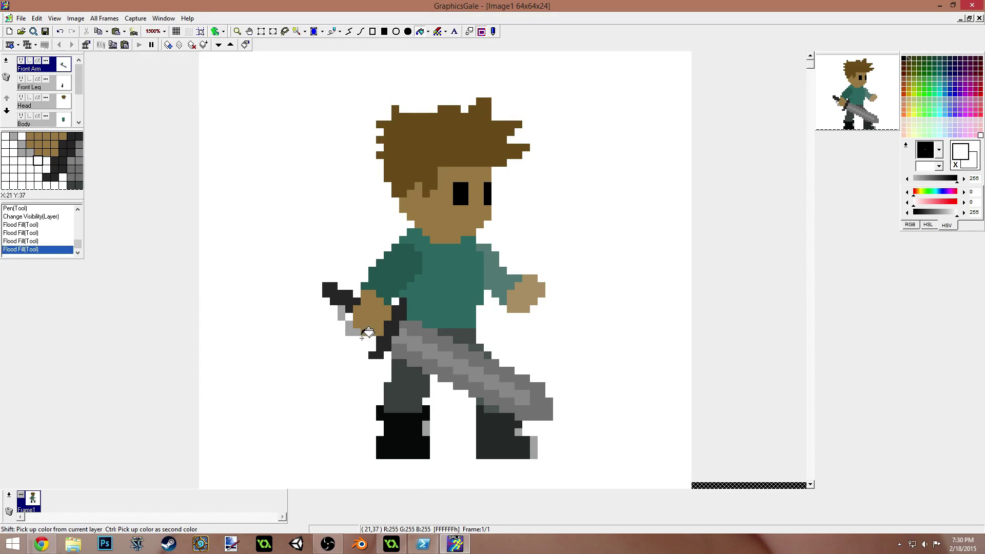
{"action": "left_click", "coordinate": [354, 328]}
{"action": "left_click", "coordinate": [341, 313]}
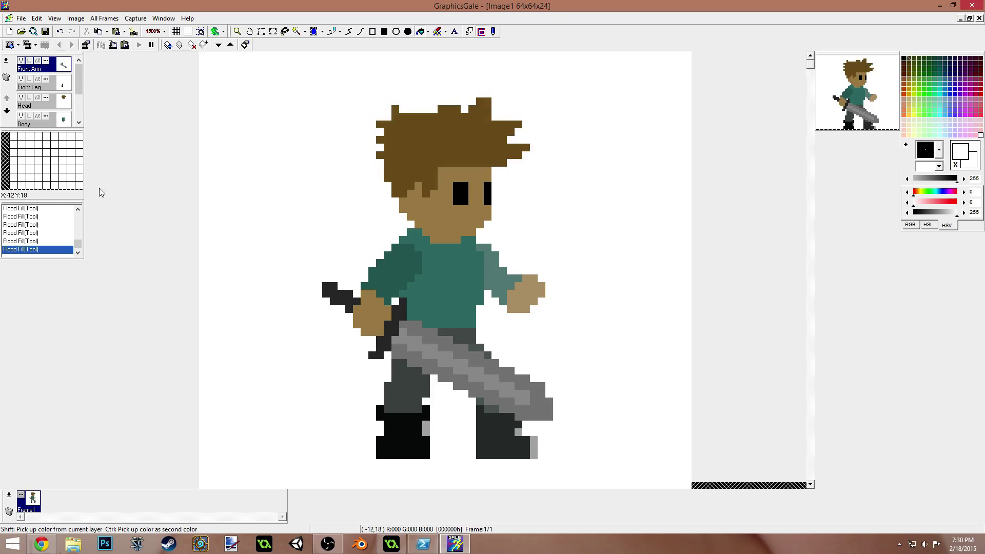
Step: Flood-fill the leftover grey pixels beside the boots with white on the Back Leg and Front Leg layers
{"action": "left_click_drag", "start_coordinate": [82, 88], "coordinate": [82, 111]}
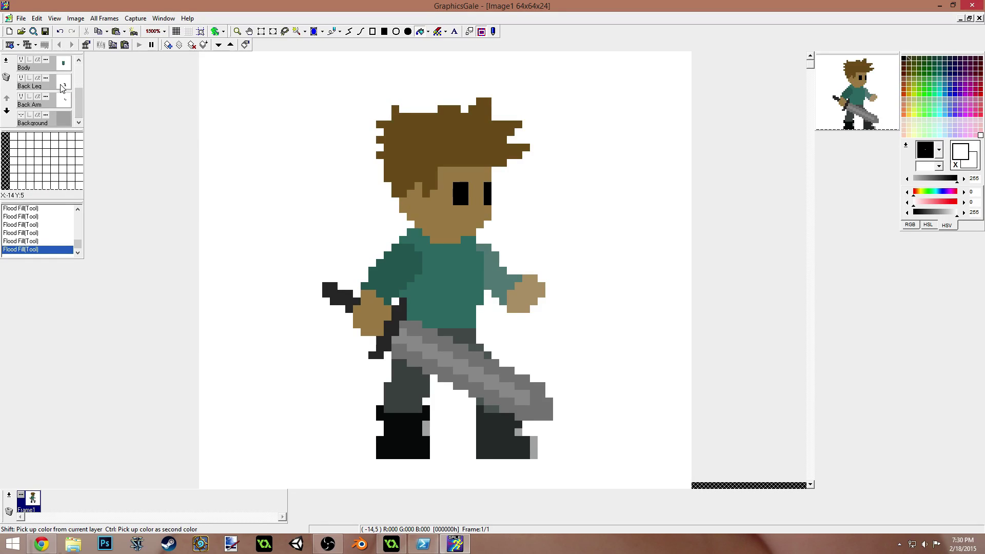
{"action": "left_click", "coordinate": [36, 82]}
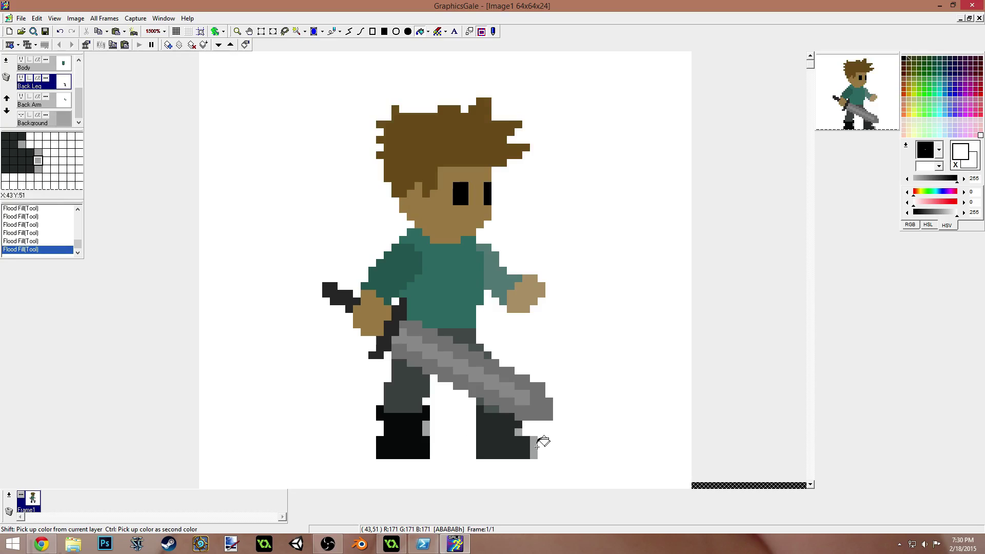
{"action": "left_click", "coordinate": [533, 447]}
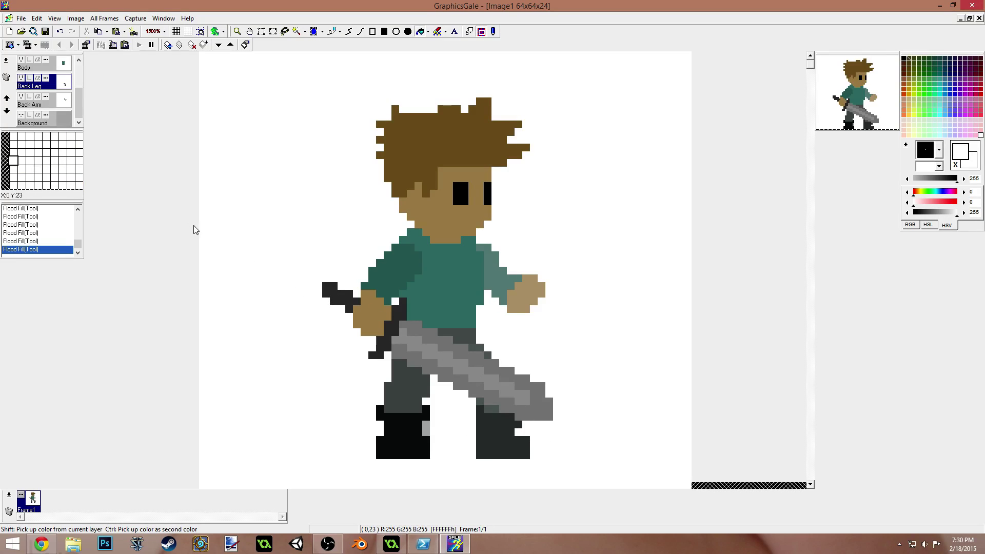
{"action": "left_click_drag", "start_coordinate": [79, 109], "coordinate": [79, 84]}
{"action": "left_click", "coordinate": [48, 90]}
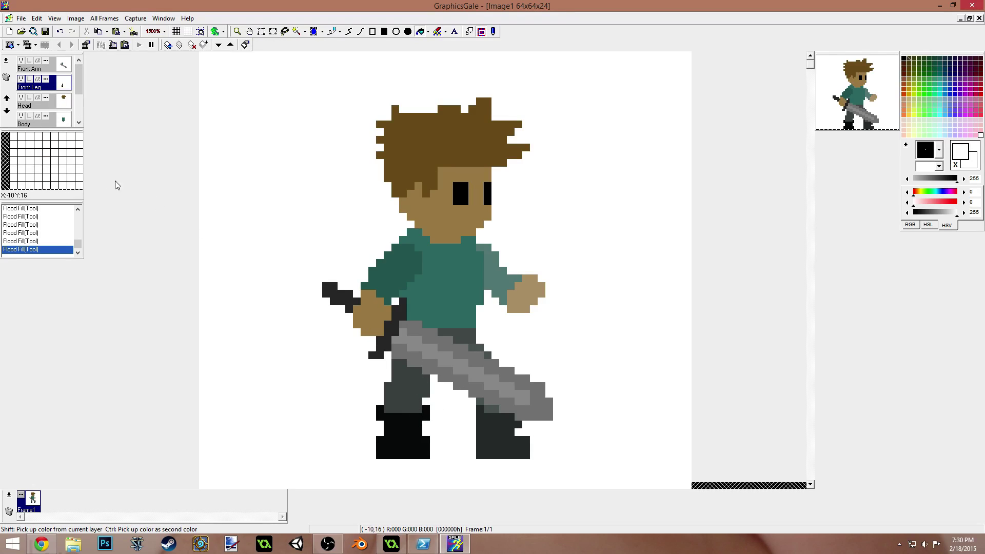
Step: Show the Background layer to check the cleaned character against the grey, and hide it again
{"action": "mouse_move", "coordinate": [80, 86]}
{"action": "left_mouse_down"}
{"action": "mouse_move", "coordinate": [79, 124]}
{"action": "mouse_move", "coordinate": [80, 84]}
{"action": "left_mouse_up"}
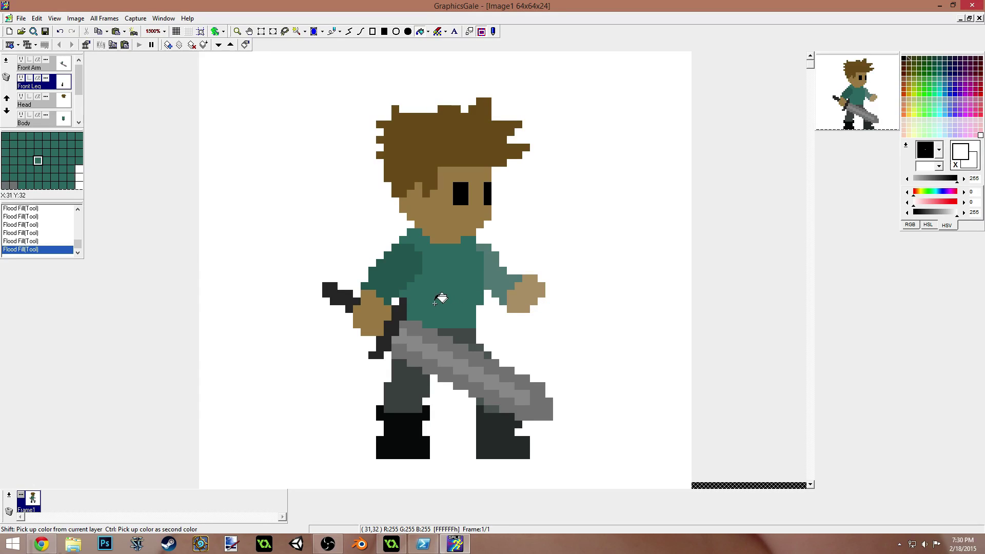
{"action": "scroll", "coordinate": [72, 87], "scroll_direction": "down", "scroll_amount": 3}
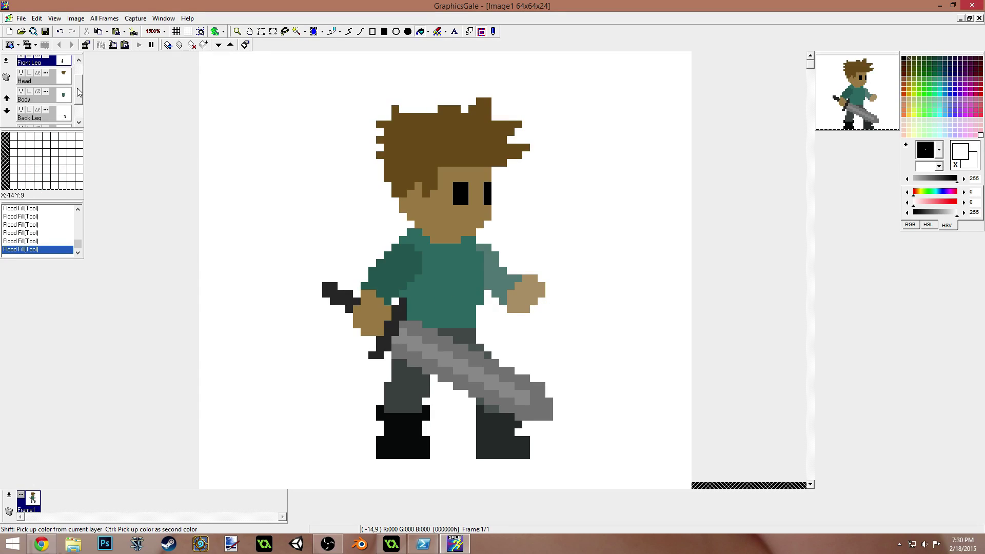
{"action": "left_click", "coordinate": [21, 115]}
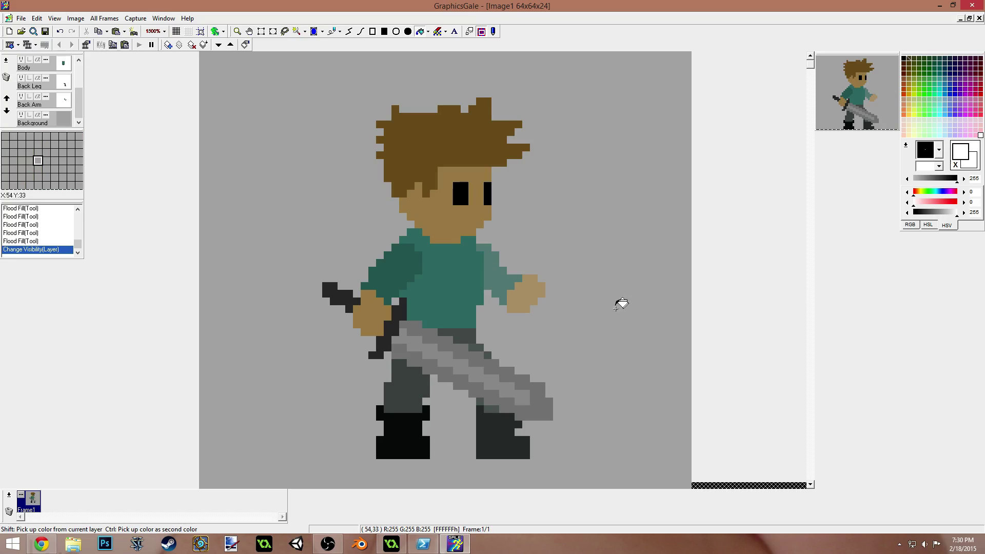
{"action": "scroll", "coordinate": [82, 109], "scroll_direction": "up", "scroll_amount": 3}
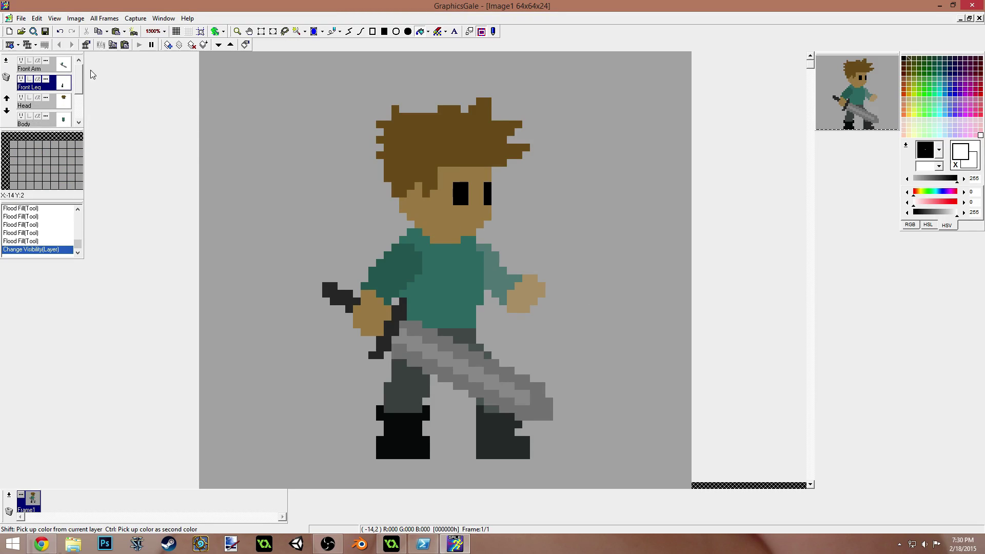
{"action": "left_click", "coordinate": [477, 213], "text": "ctrl"}
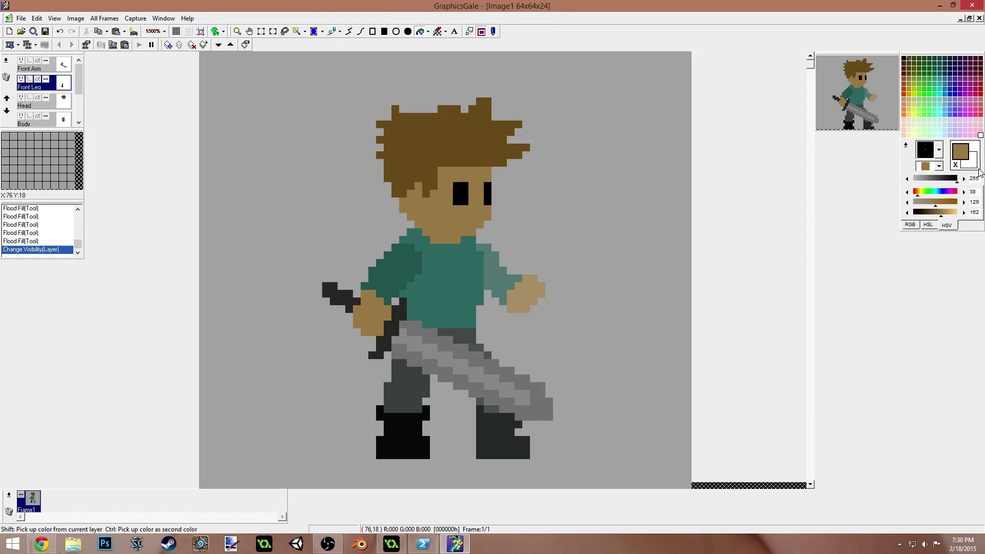
{"action": "left_click", "coordinate": [588, 225], "text": "ctrl"}
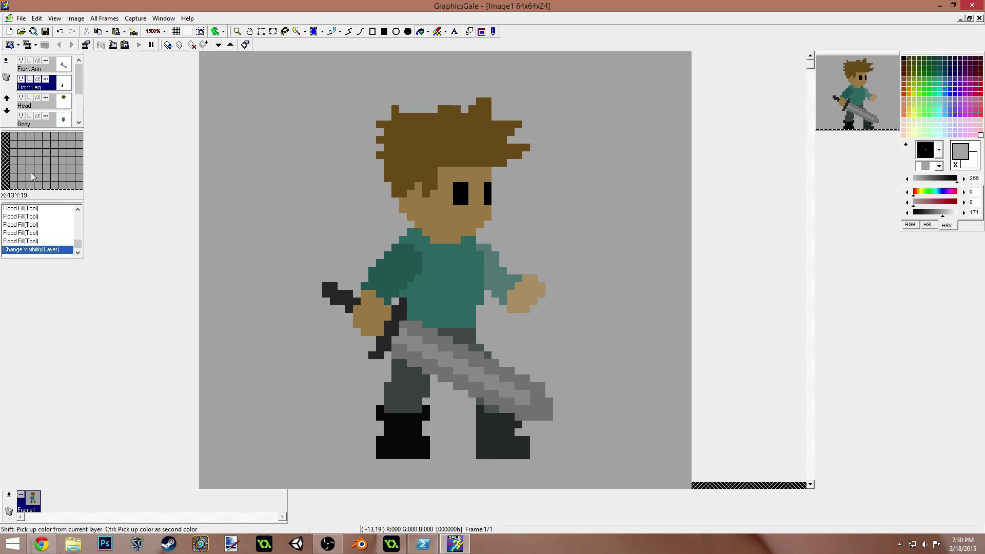
{"action": "left_click_drag", "start_coordinate": [82, 92], "coordinate": [82, 121]}
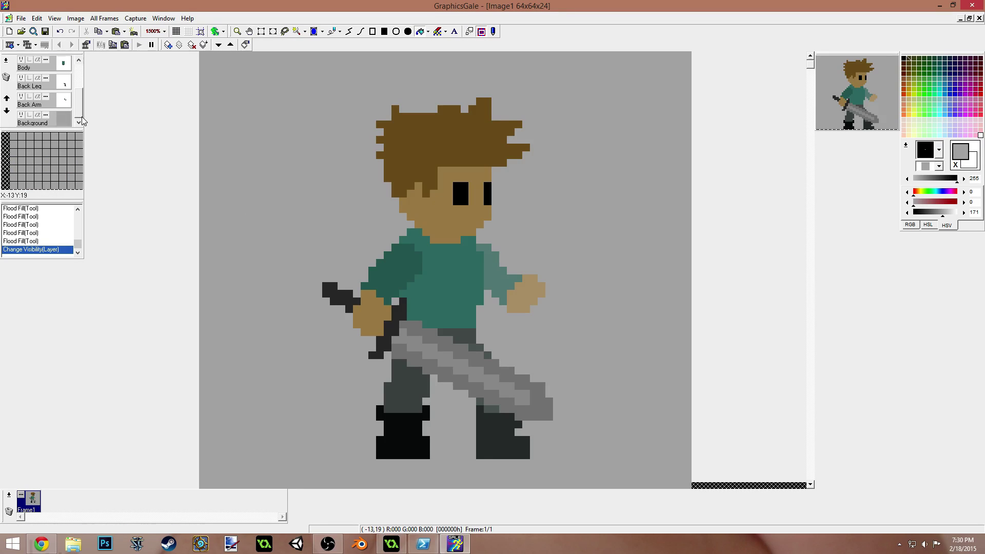
{"action": "left_click", "coordinate": [21, 115]}
Step: On the Head layer, add white pixels at the top of both eyes and extend the face one column forward in its skin colour
{"action": "left_click", "coordinate": [304, 171], "text": "ctrl"}
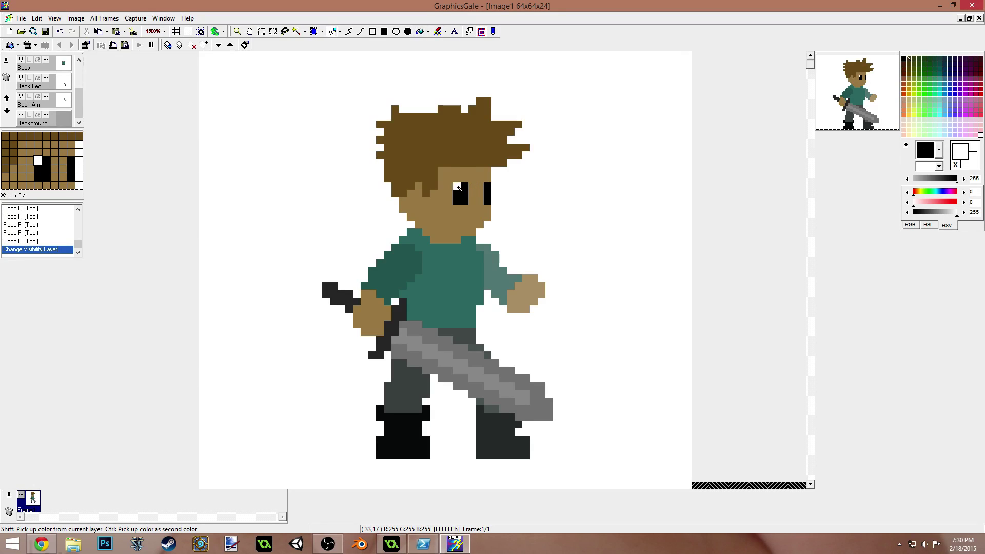
{"action": "left_click", "coordinate": [480, 201]}
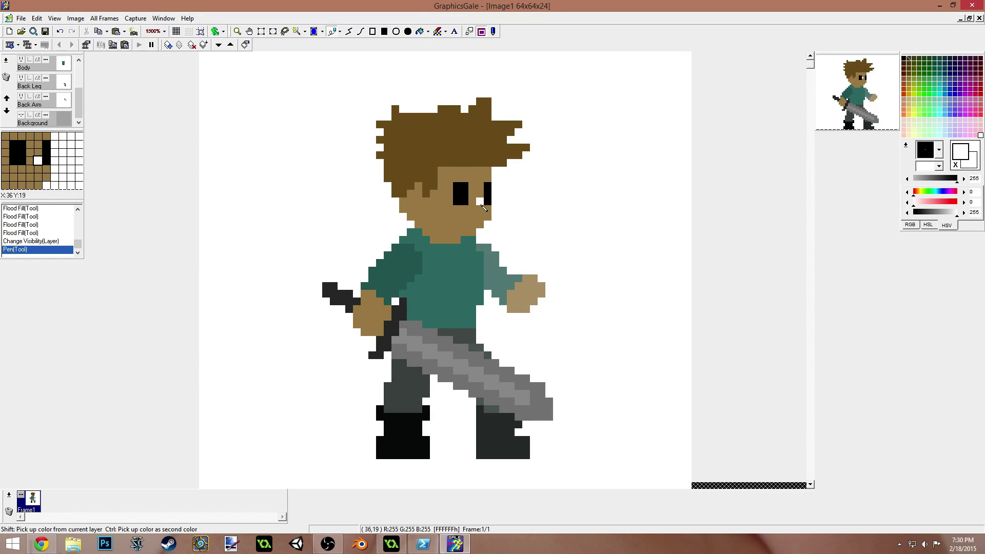
{"action": "key", "text": "ctrl+z"}
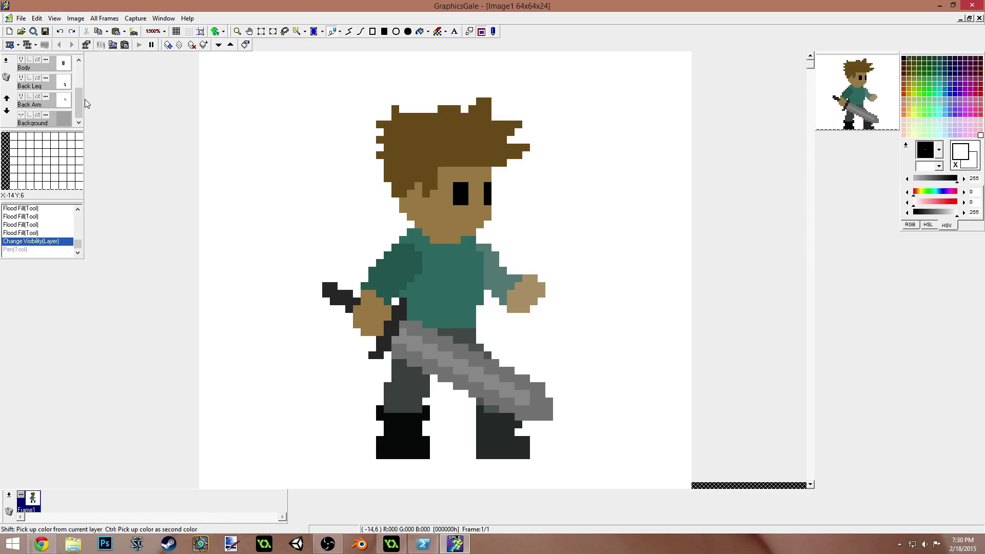
{"action": "left_click_drag", "start_coordinate": [80, 103], "coordinate": [81, 80]}
{"action": "left_click", "coordinate": [49, 105]}
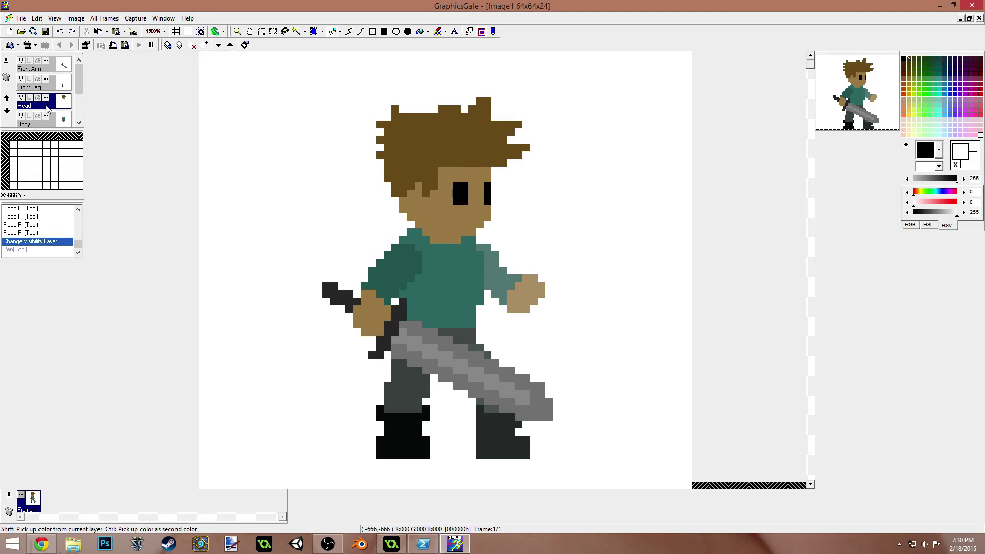
{"action": "left_click", "coordinate": [457, 186]}
{"action": "left_click", "coordinate": [487, 193]}
{"action": "left_click", "coordinate": [487, 194]}
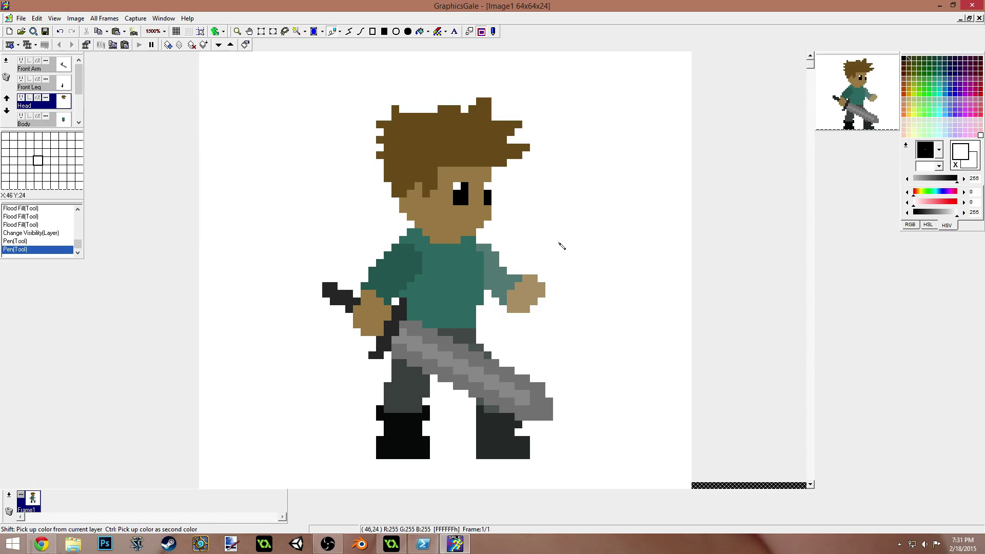
{"action": "right_click", "coordinate": [483, 205]}
{"action": "left_click_drag", "start_coordinate": [495, 179], "coordinate": [499, 202]}
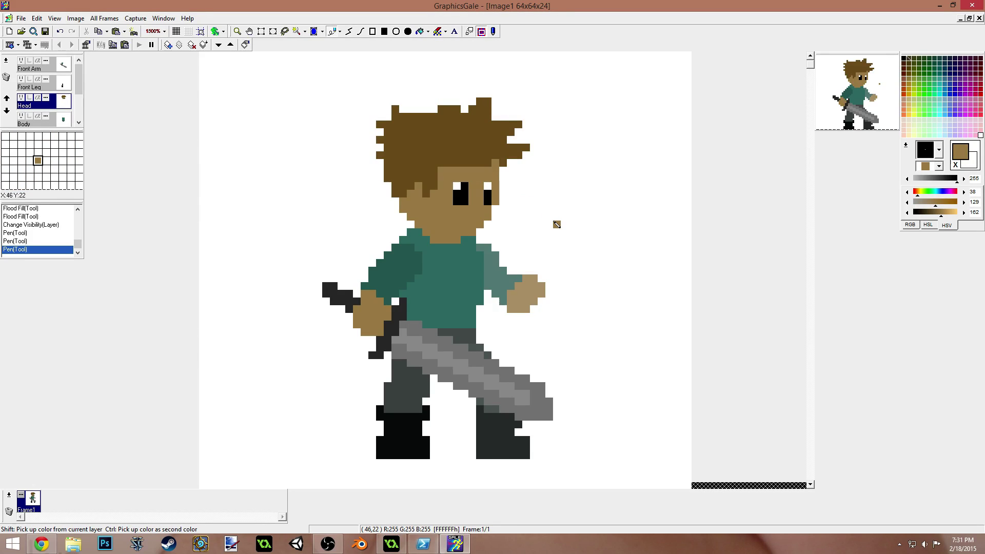
Step: Replace the face's added front column with a short hair strand beside the forehead, and raise the forehead one row in skin colour
{"action": "key", "text": "ctrl+z"}
{"action": "right_click", "coordinate": [489, 151]}
{"action": "left_click_drag", "start_coordinate": [499, 168], "coordinate": [496, 188]}
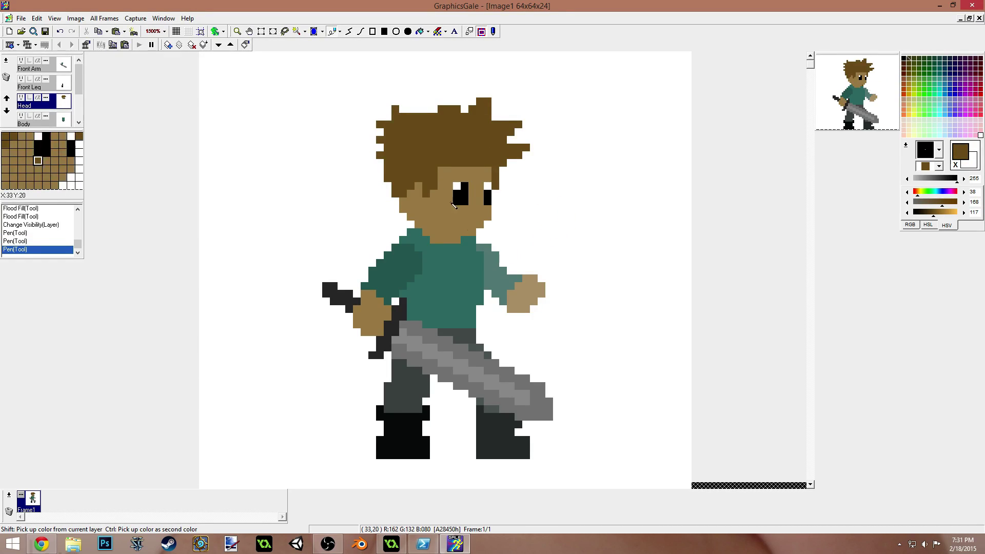
{"action": "right_click", "coordinate": [450, 170]}
{"action": "left_click", "coordinate": [457, 164]}
{"action": "left_click_drag", "start_coordinate": [457, 163], "coordinate": [487, 164]}
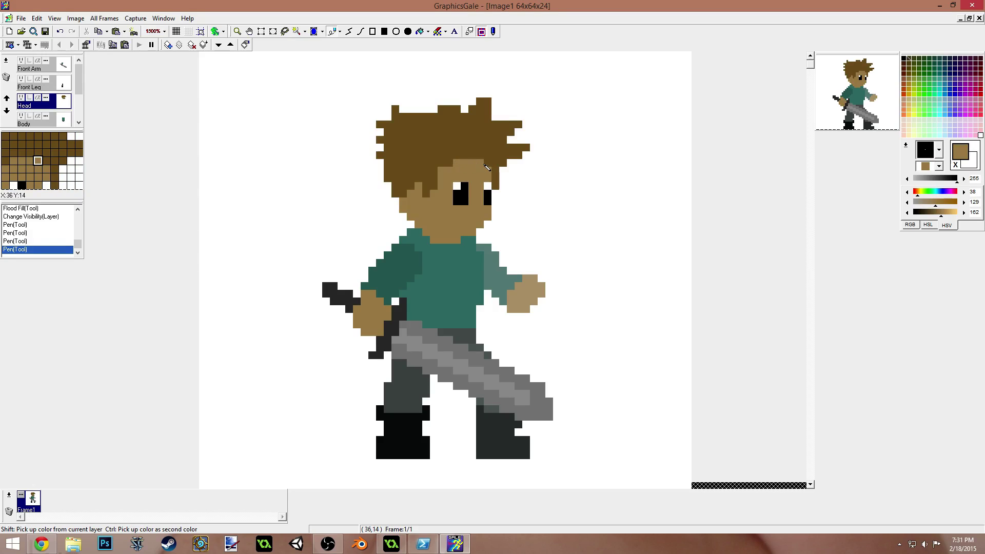
Step: Fill out the front of the jaw in skin colour and shade the neck and back of the face in the hair brown
{"action": "left_click", "coordinate": [486, 226]}
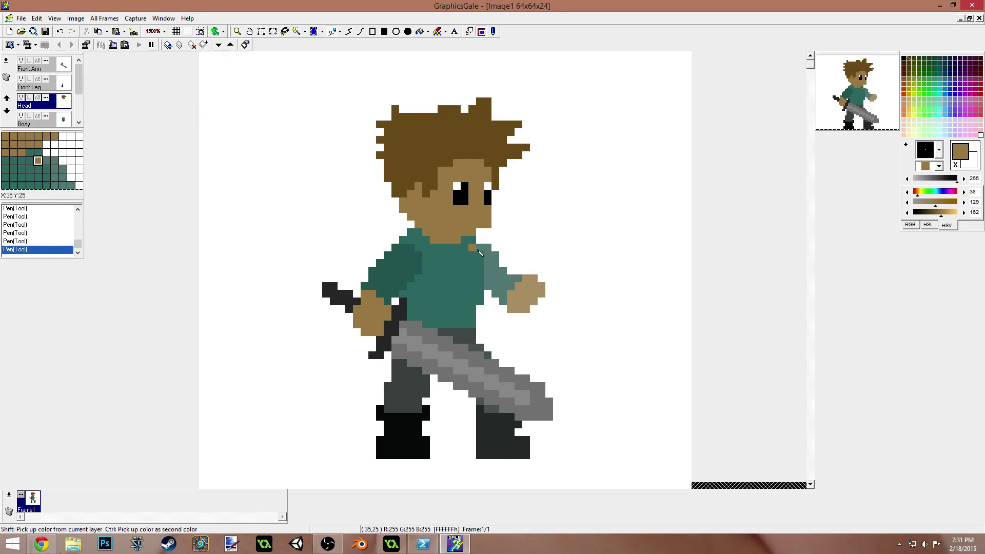
{"action": "right_click", "coordinate": [468, 236]}
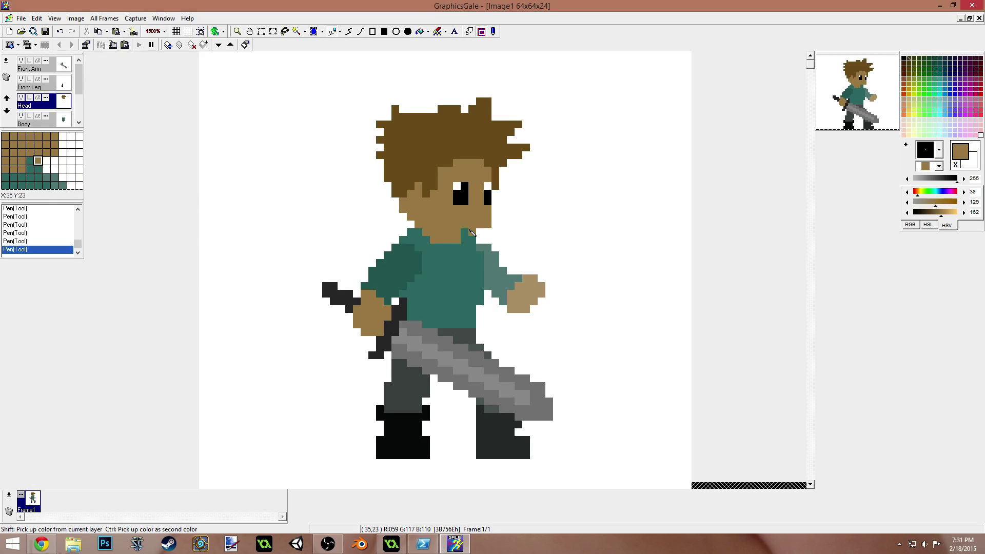
{"action": "right_click", "coordinate": [492, 227]}
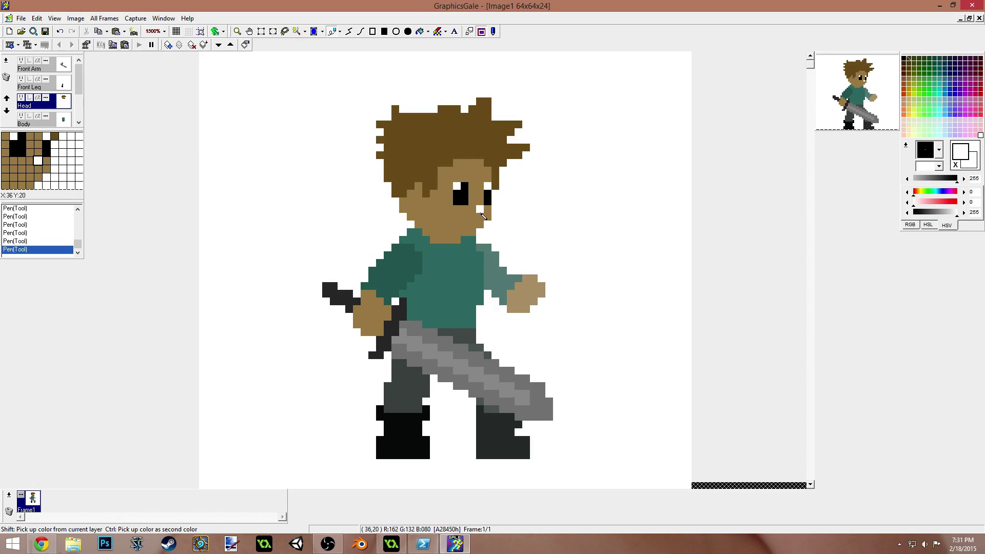
{"action": "right_click", "coordinate": [489, 227]}
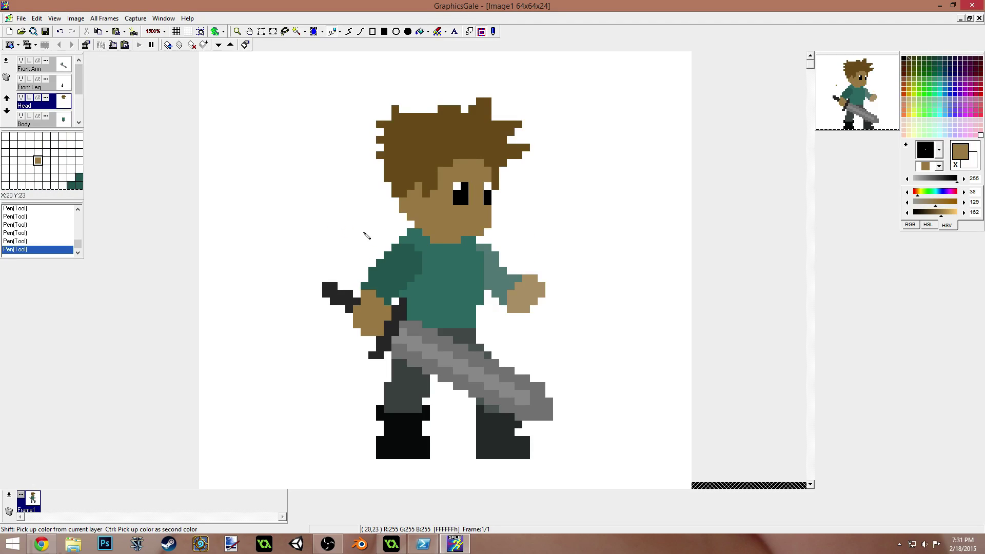
{"action": "right_click", "coordinate": [464, 247]}
{"action": "left_click_drag", "start_coordinate": [464, 248], "coordinate": [442, 240]}
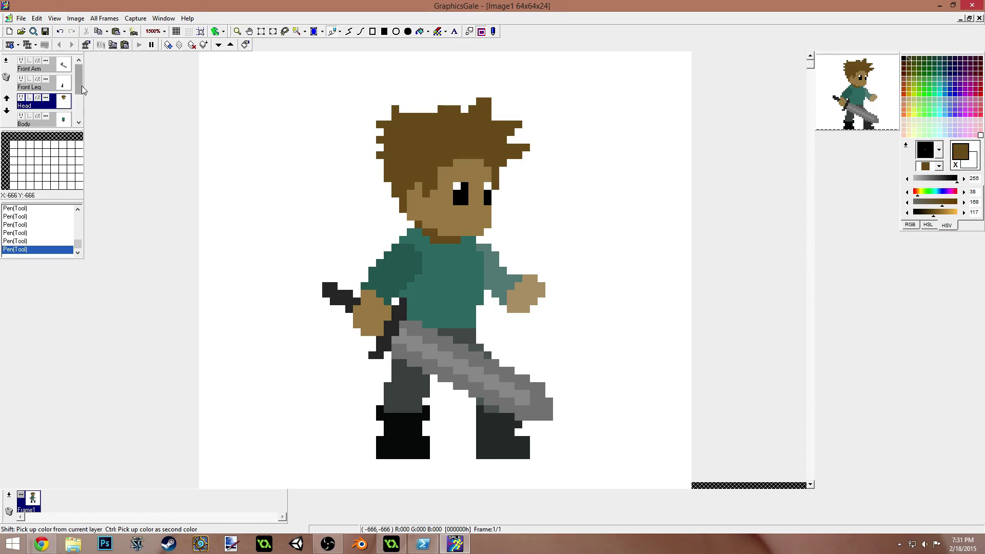
Step: On the Back Arm layer, extend the sleeve over the back edge of the hand in the sleeve's muted green
{"action": "left_click_drag", "start_coordinate": [78, 83], "coordinate": [75, 103]}
{"action": "left_click", "coordinate": [55, 107]}
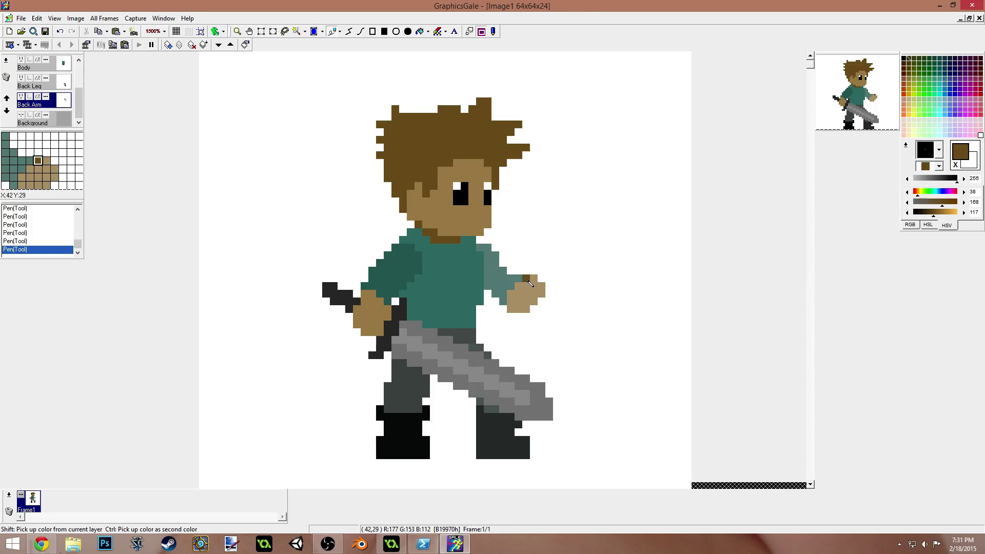
{"action": "left_click", "coordinate": [503, 291], "text": "shift"}
{"action": "left_click", "coordinate": [511, 297]}
{"action": "left_click", "coordinate": [510, 308]}
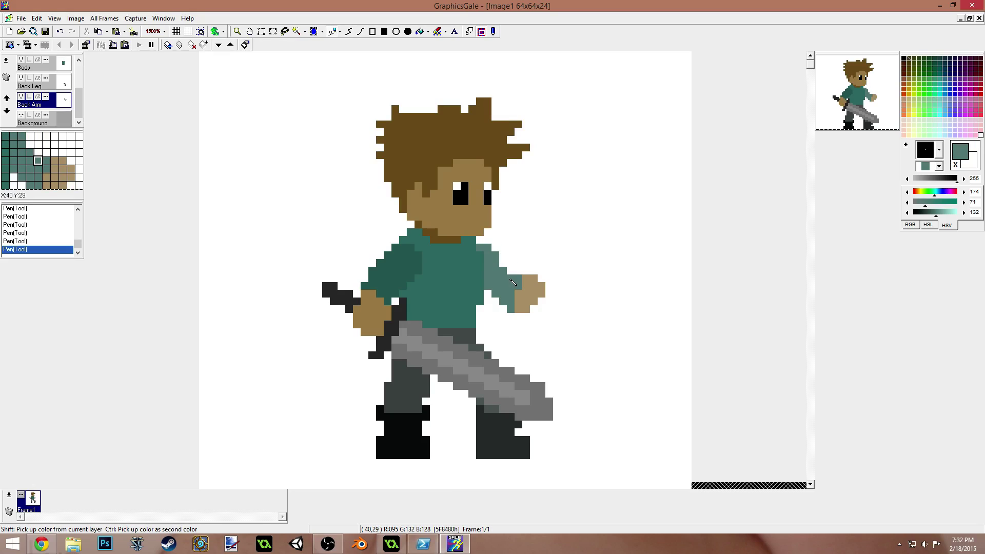
Step: Enlarge the back hand by one pixel downward and forward in its own skin colour
{"action": "left_click", "coordinate": [534, 298], "text": "ctrl"}
{"action": "left_click", "coordinate": [534, 298], "text": "shift"}
{"action": "left_click_drag", "start_coordinate": [526, 316], "coordinate": [541, 317]}
{"action": "left_click", "coordinate": [549, 302]}
{"action": "left_click", "coordinate": [548, 309]}
{"action": "left_click", "coordinate": [549, 293]}
Step: Lengthen the back sleeve further over the wrist in its green and trim the pixels above the hand with white
{"action": "left_click", "coordinate": [518, 286], "text": "shift"}
{"action": "left_click", "coordinate": [526, 286]}
{"action": "left_click_drag", "start_coordinate": [531, 294], "coordinate": [524, 293]}
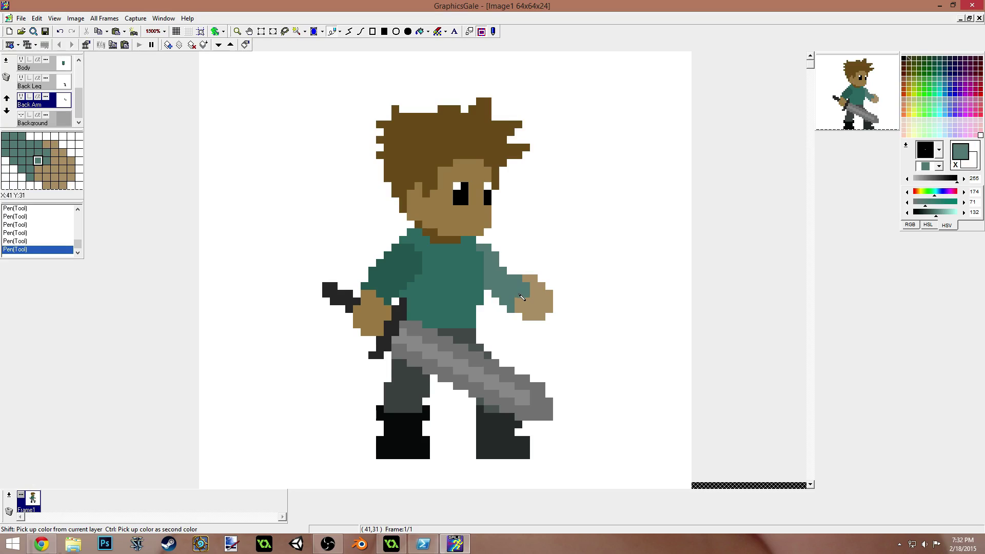
{"action": "left_click", "coordinate": [530, 278], "text": "shift"}
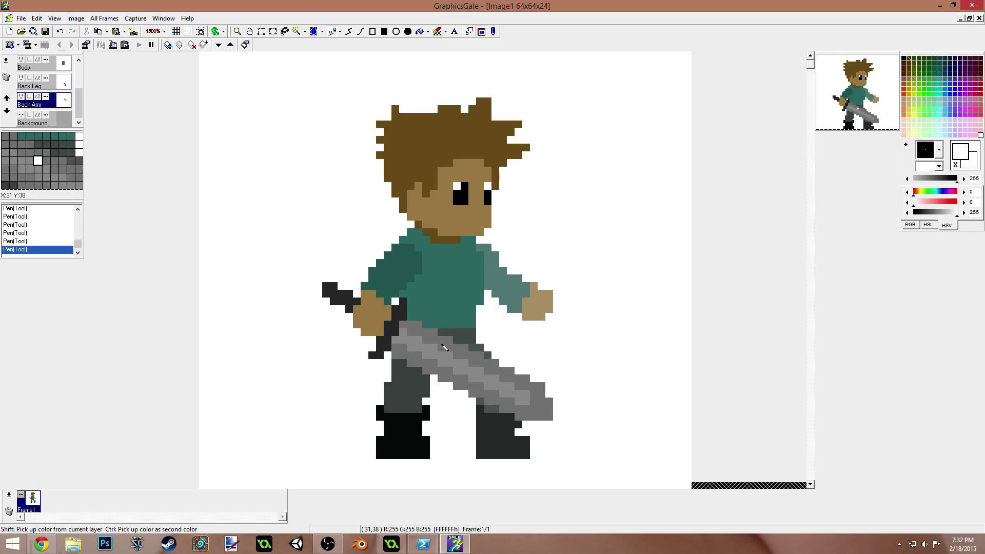
Step: Draw a shield outline around the back hand in the sword hilt's dark grey, flood-fill it, and widen its rear edge by one column
{"action": "left_click", "coordinate": [397, 333], "text": "ctrl"}
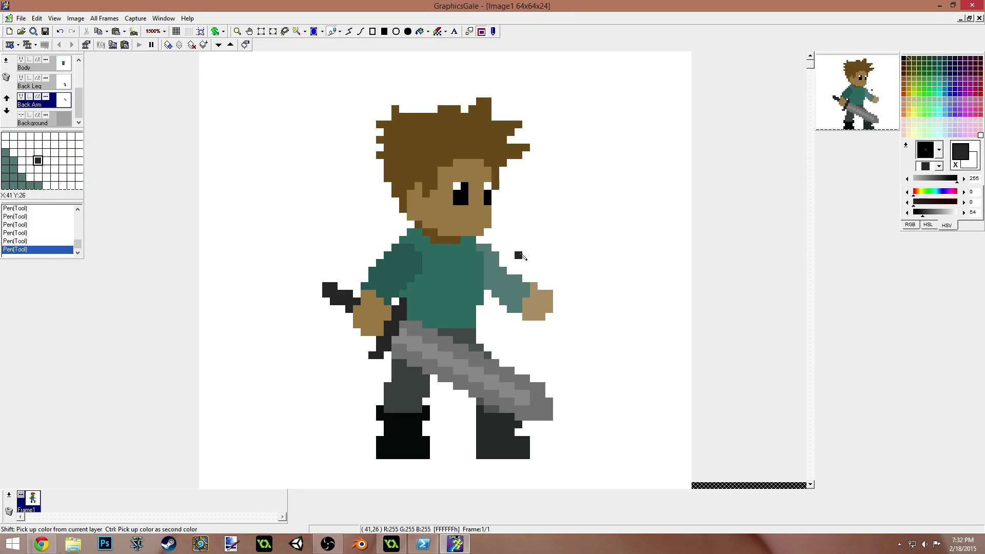
{"action": "mouse_move", "coordinate": [524, 228]}
{"action": "left_mouse_down"}
{"action": "mouse_move", "coordinate": [594, 273]}
{"action": "mouse_move", "coordinate": [560, 336]}
{"action": "mouse_move", "coordinate": [501, 357]}
{"action": "mouse_move", "coordinate": [500, 333]}
{"action": "left_mouse_up"}
{"action": "key", "text": "f"}
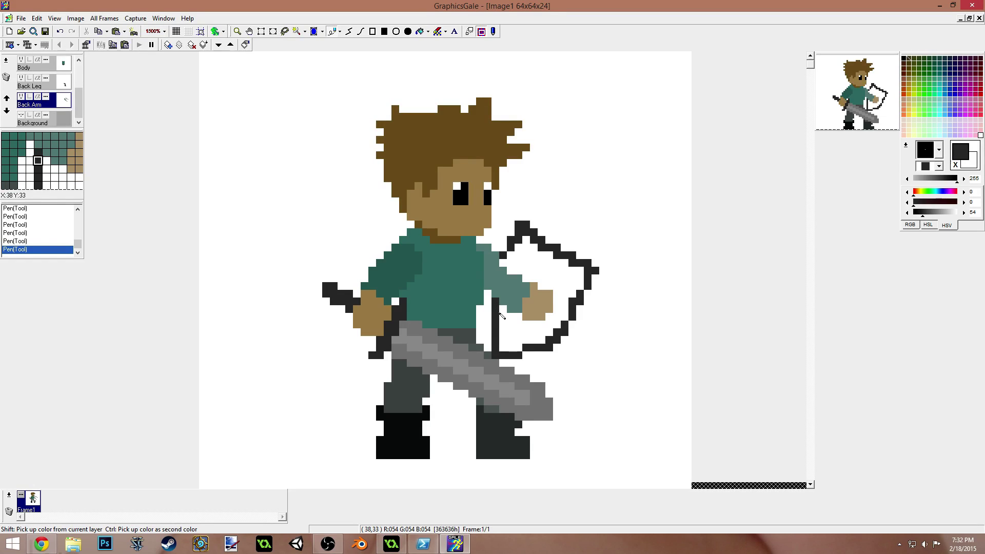
{"action": "left_click", "coordinate": [508, 317]}
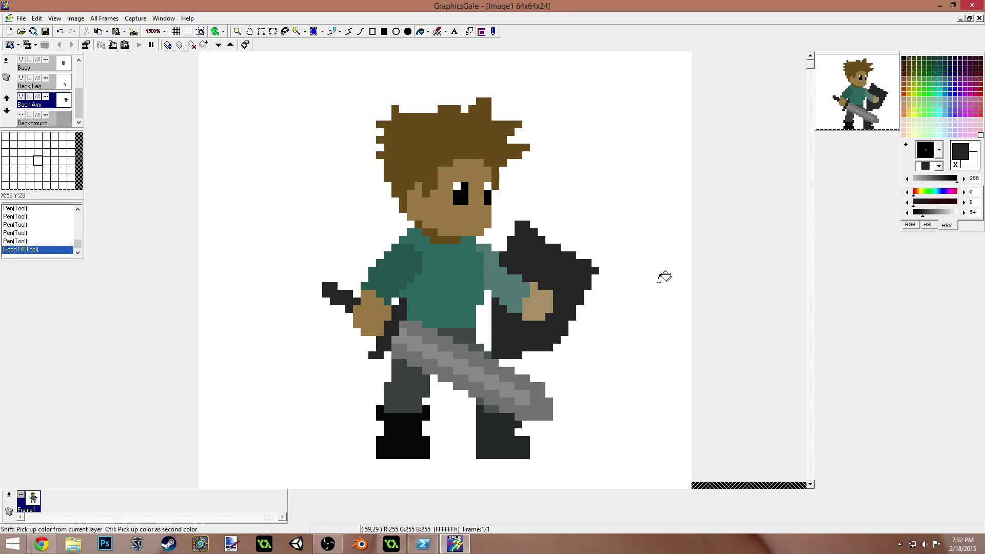
{"action": "key", "text": "p"}
{"action": "left_click_drag", "start_coordinate": [488, 353], "coordinate": [488, 306]}
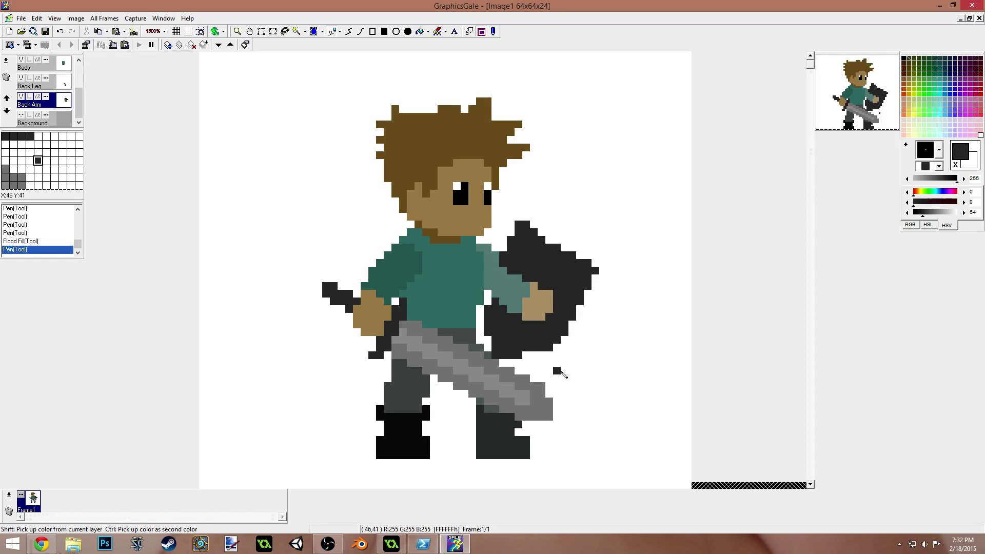
Step: Recolour the shield by flood-filling it with greys sampled from the legs, settling on the darker greenish grey
{"action": "right_click", "coordinate": [489, 358]}
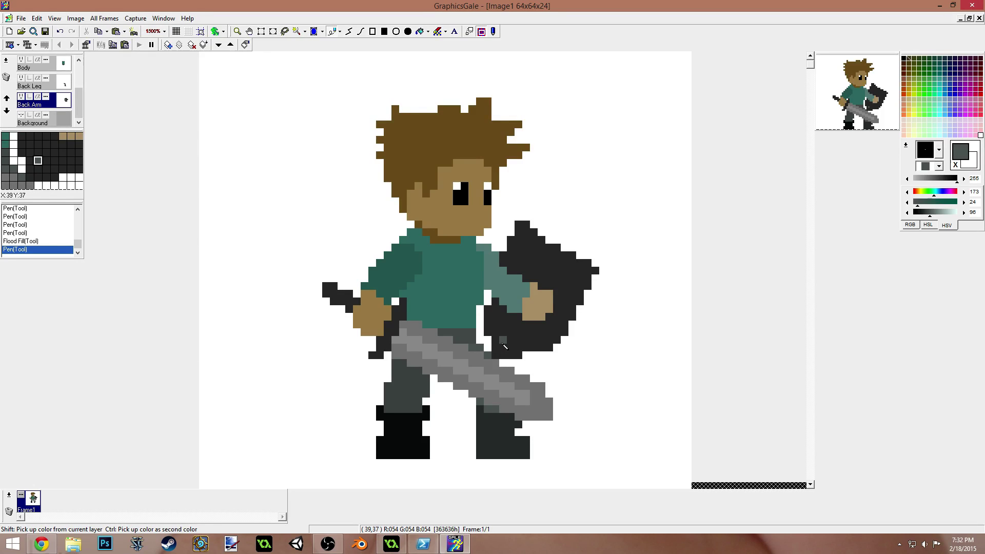
{"action": "key", "text": "f"}
{"action": "left_click", "coordinate": [504, 341]}
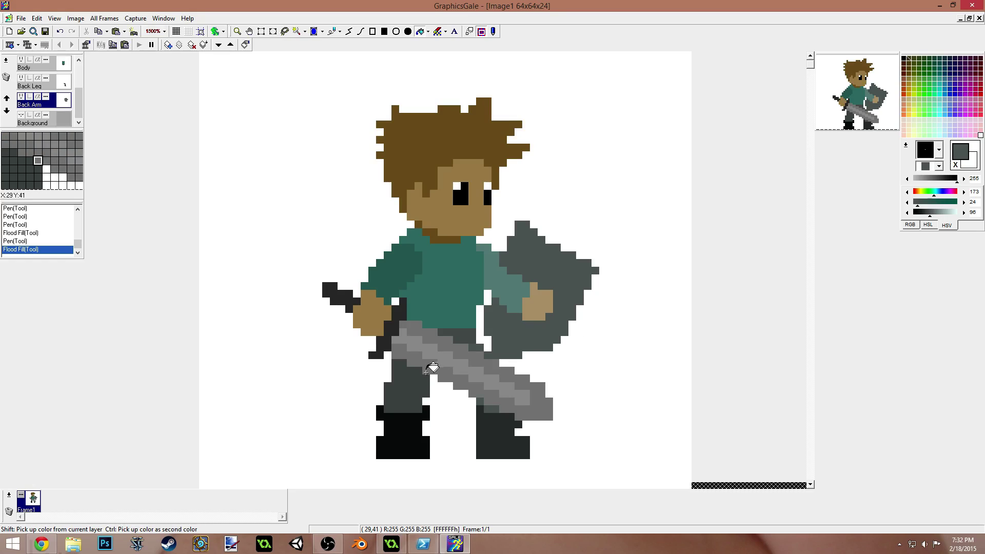
{"action": "right_click", "coordinate": [513, 331]}
{"action": "right_click", "coordinate": [512, 331]}
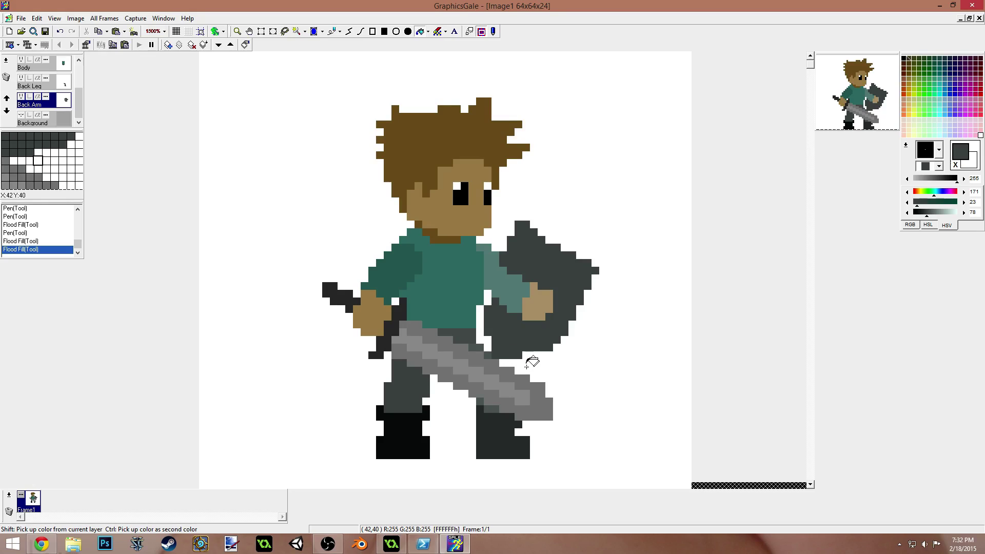
Step: Retouch the shield's lower rear corner with white and the shield's grey to tidy its outline
{"action": "left_click", "coordinate": [548, 364], "text": "ctrl"}
{"action": "right_click", "coordinate": [498, 358]}
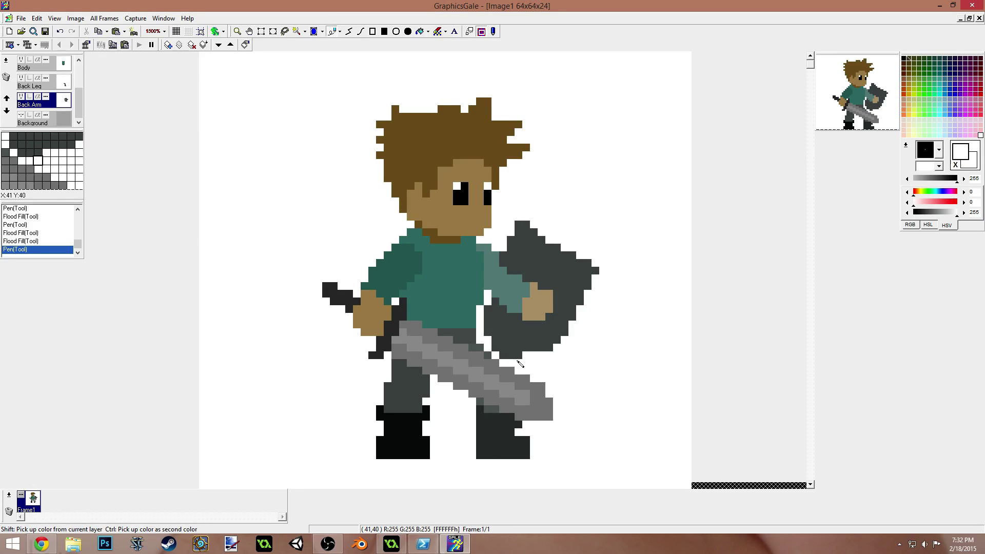
{"action": "left_click", "coordinate": [529, 341], "text": "ctrl"}
{"action": "right_click", "coordinate": [499, 358]}
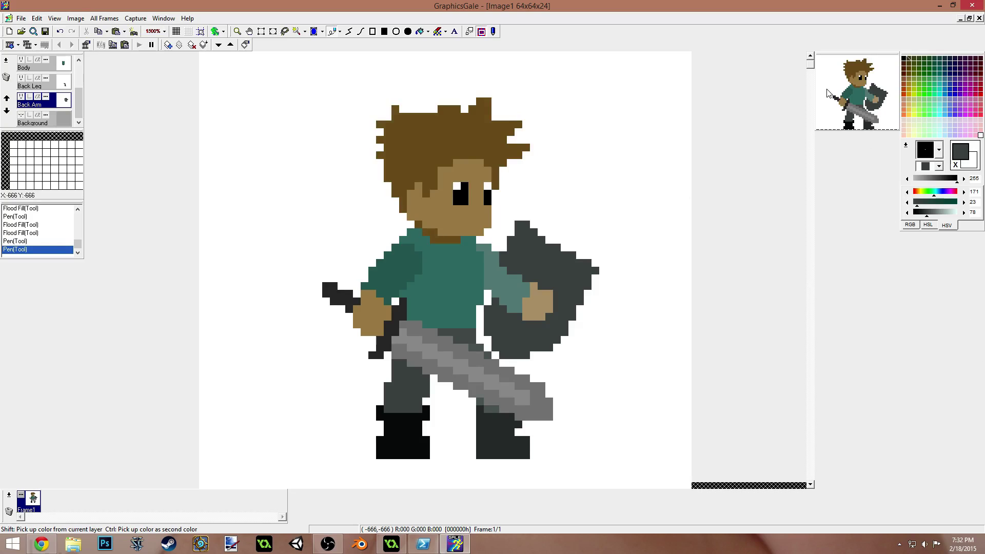
{"action": "left_click", "coordinate": [493, 300], "text": "ctrl"}
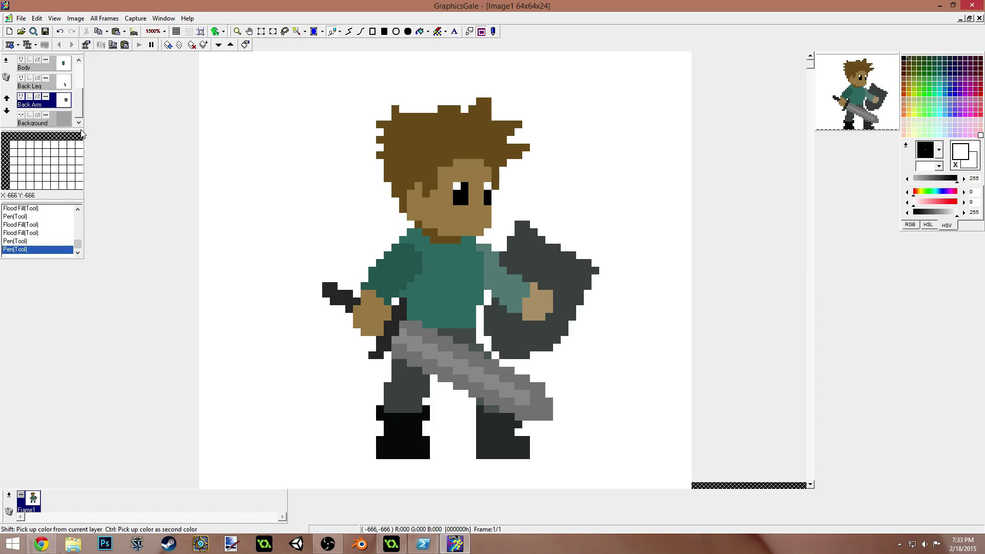
Step: Show the Background layer to check the character and shield against the grey, and hide it again
{"action": "left_click", "coordinate": [20, 116]}
{"action": "left_click", "coordinate": [20, 116]}
{"action": "left_click", "coordinate": [20, 115]}
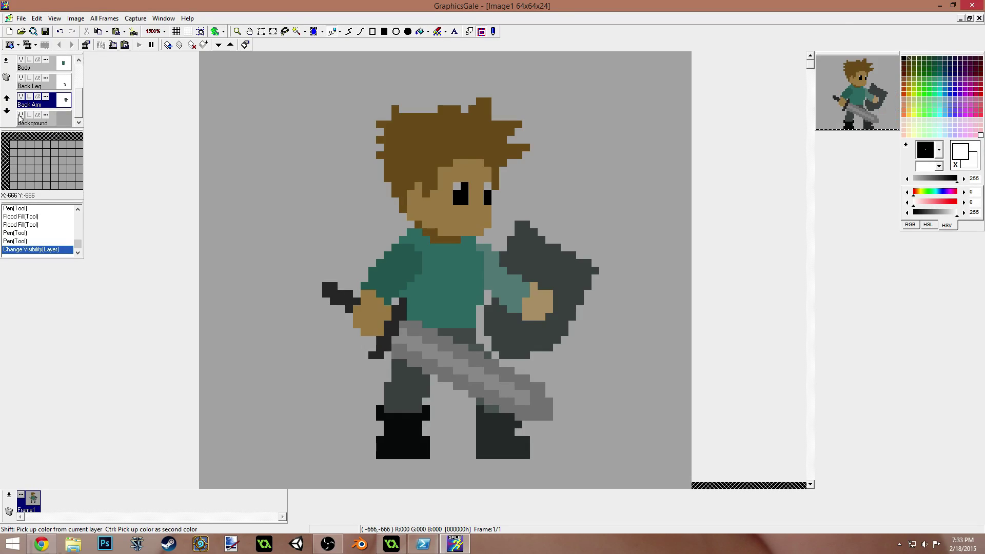
{"action": "left_click", "coordinate": [20, 116]}
{"action": "mouse_move", "coordinate": [80, 104]}
{"action": "left_mouse_down"}
{"action": "mouse_move", "coordinate": [80, 73]}
{"action": "mouse_move", "coordinate": [82, 115]}
{"action": "left_mouse_up"}
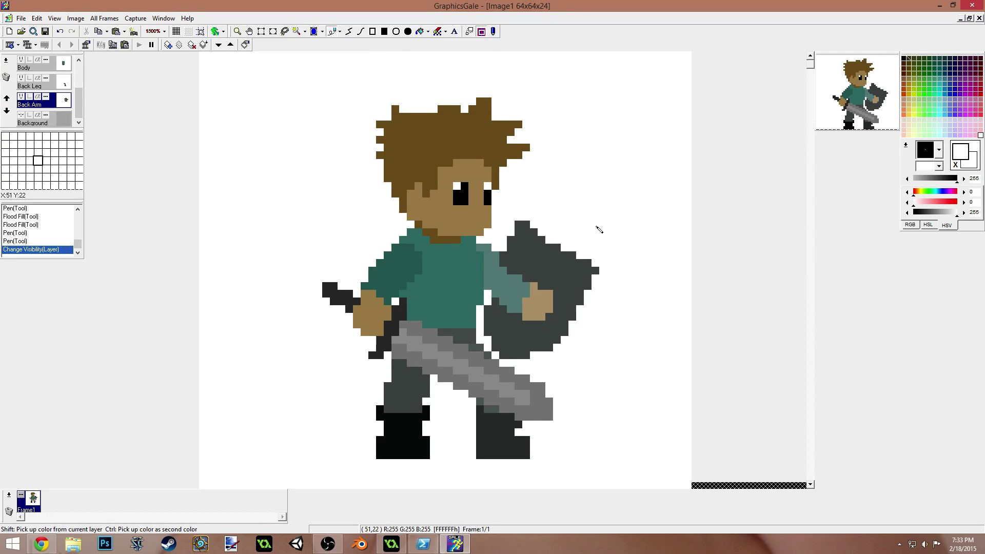
{"action": "scroll", "coordinate": [594, 230], "scroll_direction": "down", "scroll_amount": 2}
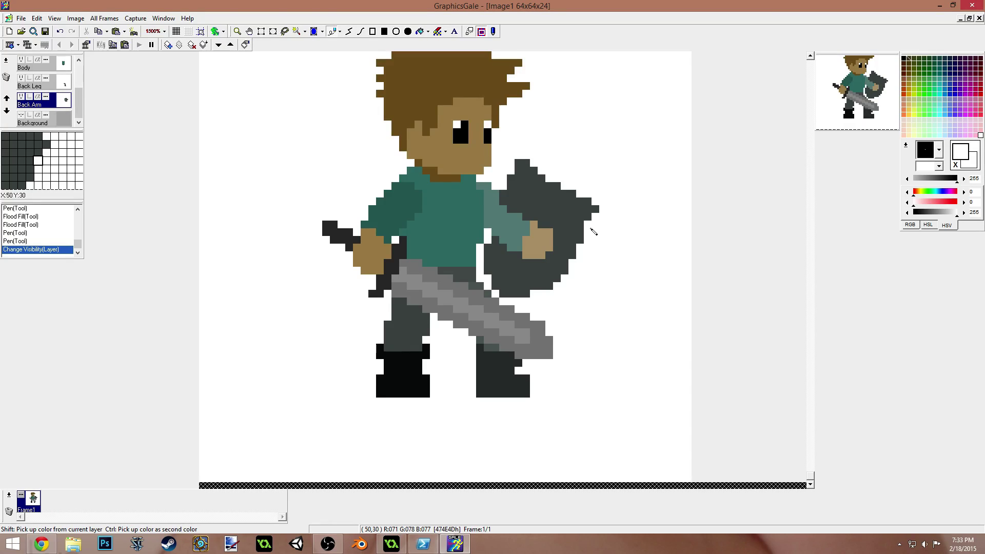
{"action": "scroll", "coordinate": [591, 305], "scroll_direction": "up", "scroll_amount": 2}
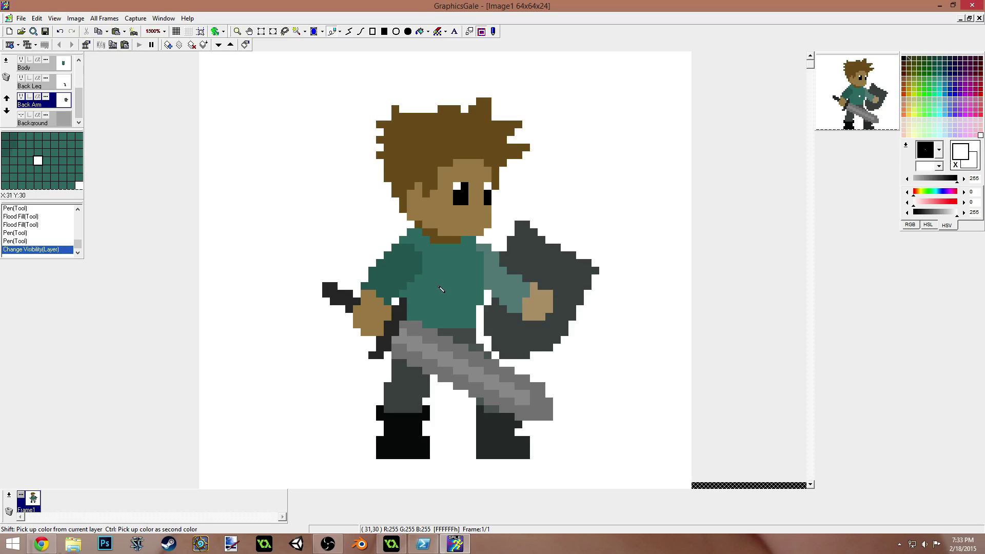
{"action": "left_click", "coordinate": [464, 285]}
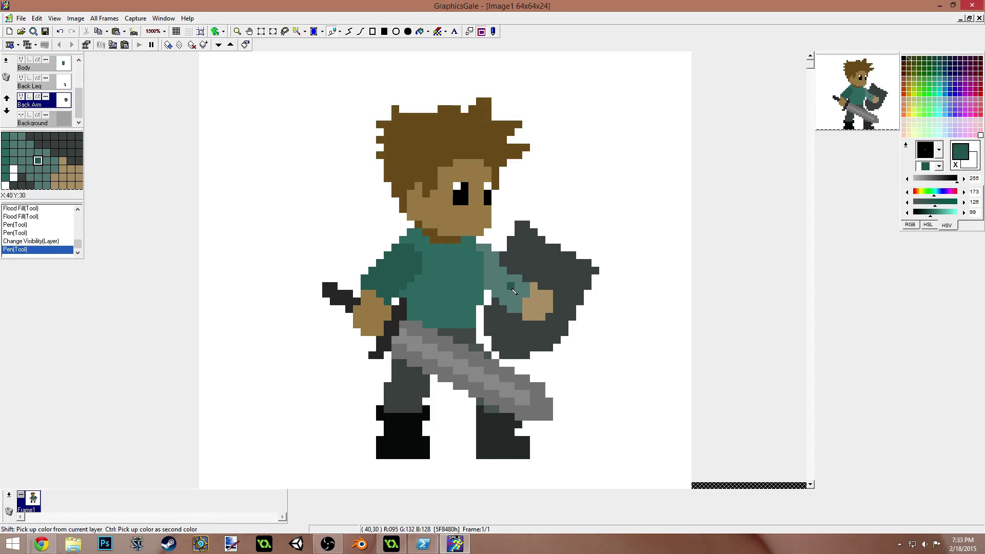
{"action": "key", "text": "ctrl+z"}
{"action": "right_click", "coordinate": [365, 249]}
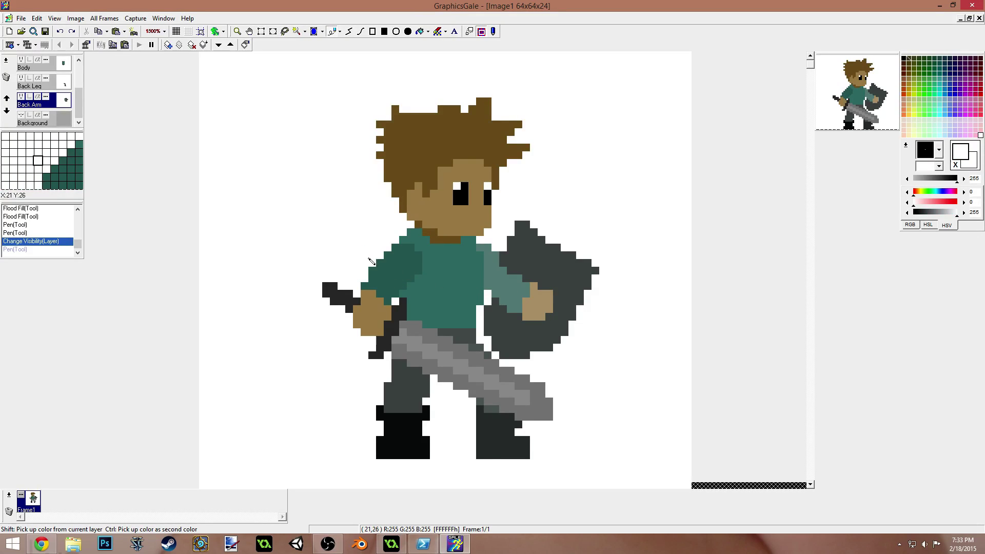
{"action": "mouse_move", "coordinate": [79, 102]}
{"action": "left_mouse_down"}
{"action": "mouse_move", "coordinate": [81, 64]}
{"action": "mouse_move", "coordinate": [82, 119]}
{"action": "left_mouse_up"}
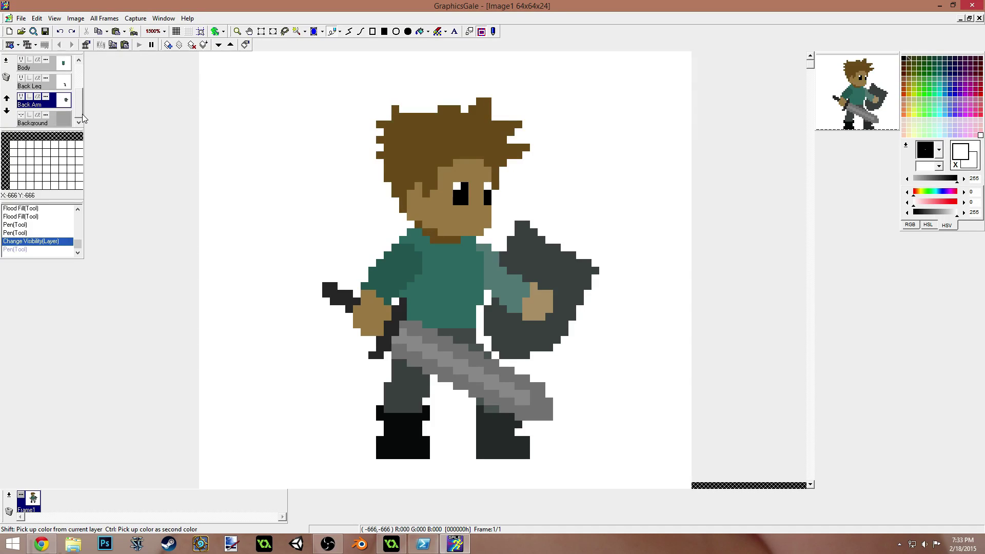